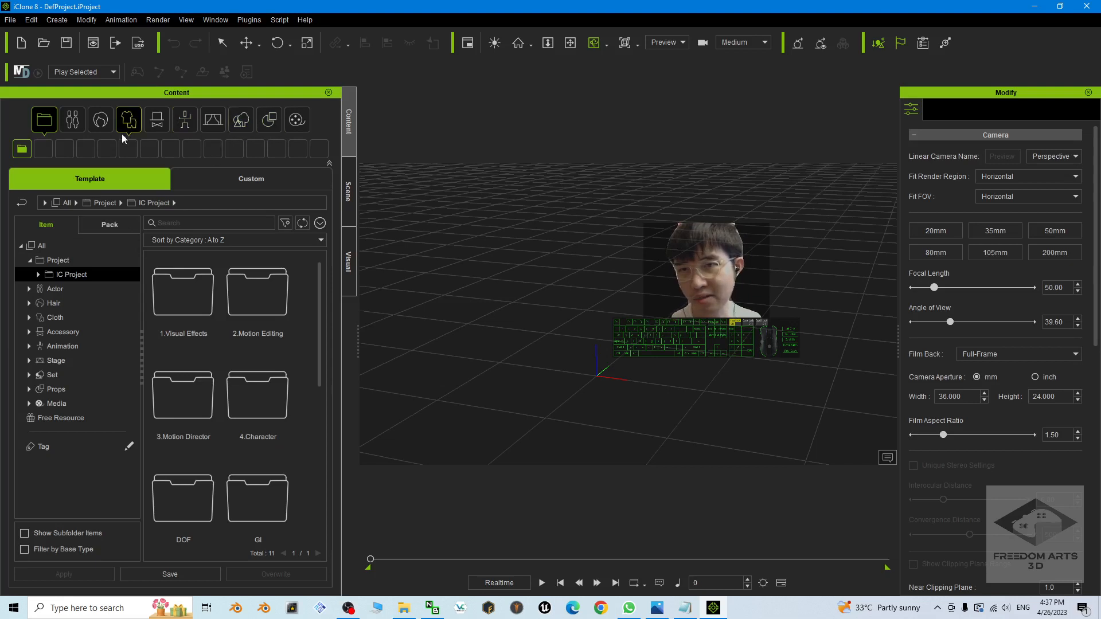
Step: Browse the template motion library through the Human Female category to its Perform motions
click(184, 119)
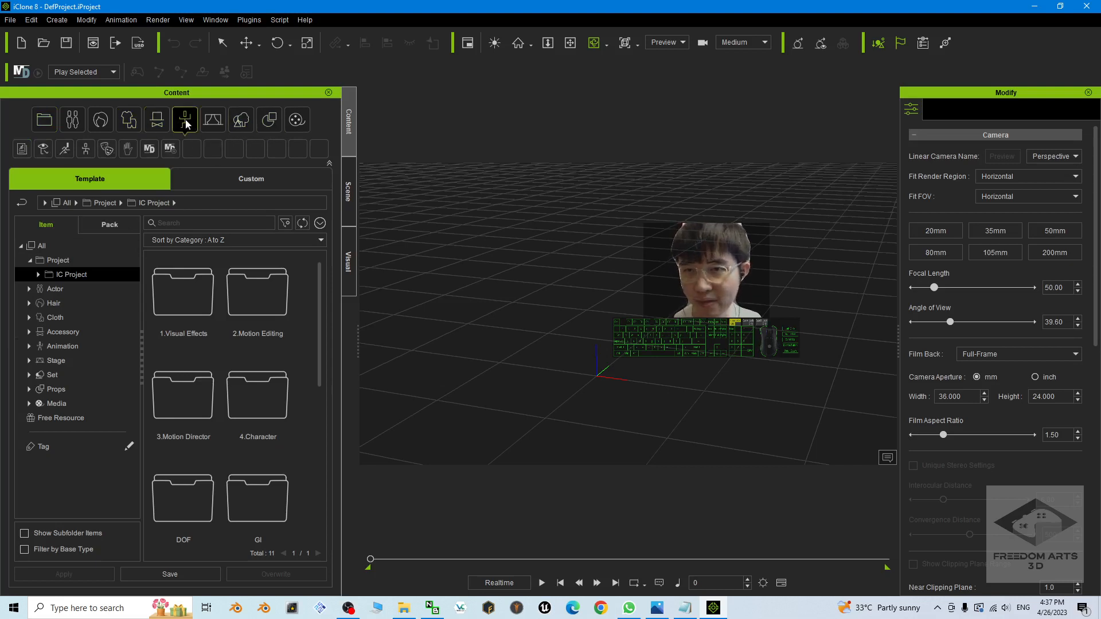
click(65, 148)
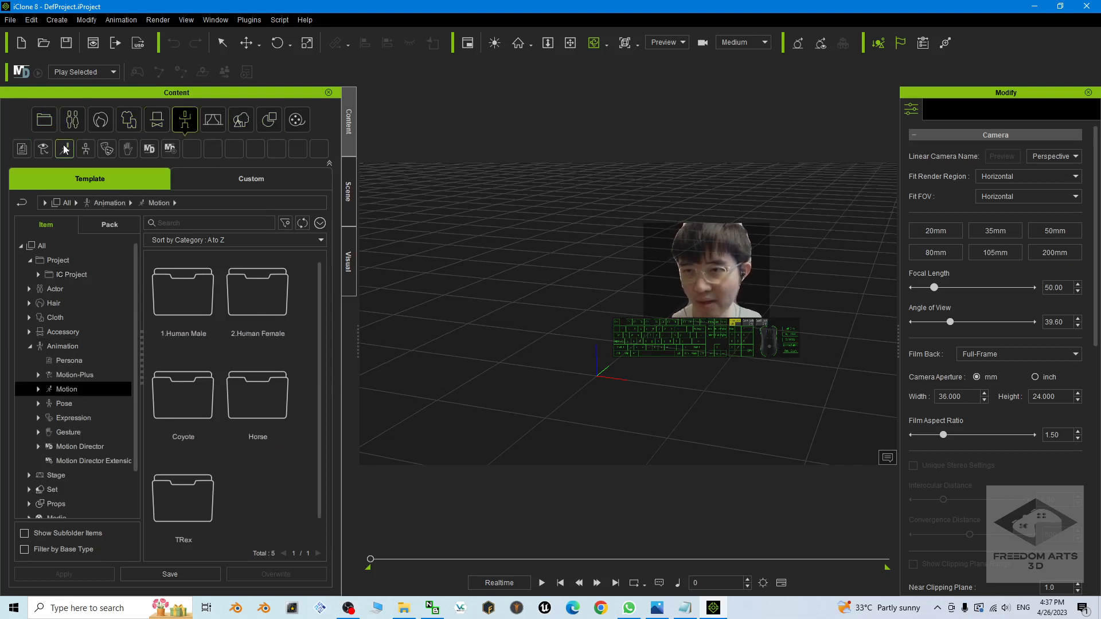
click(38, 389)
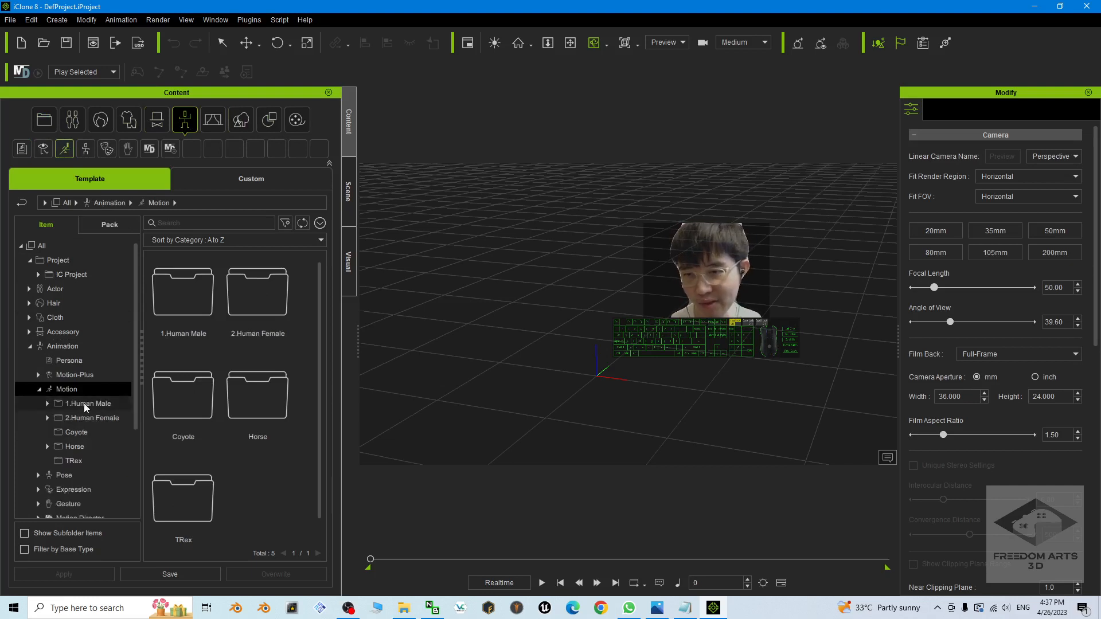
click(84, 404)
click(49, 422)
click(47, 419)
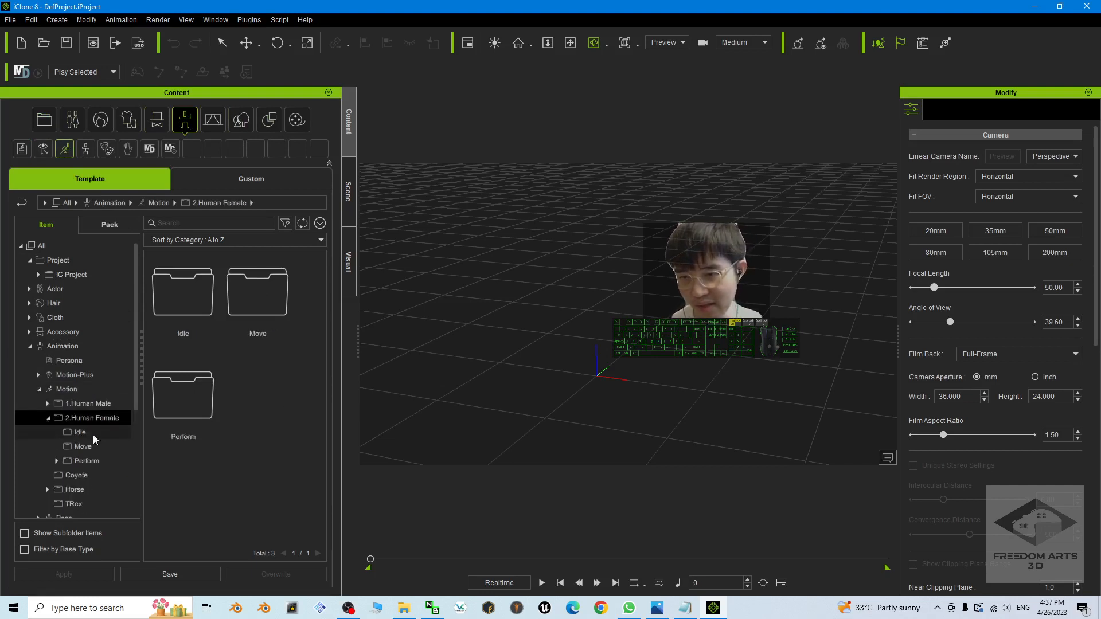
click(89, 433)
click(84, 447)
click(85, 461)
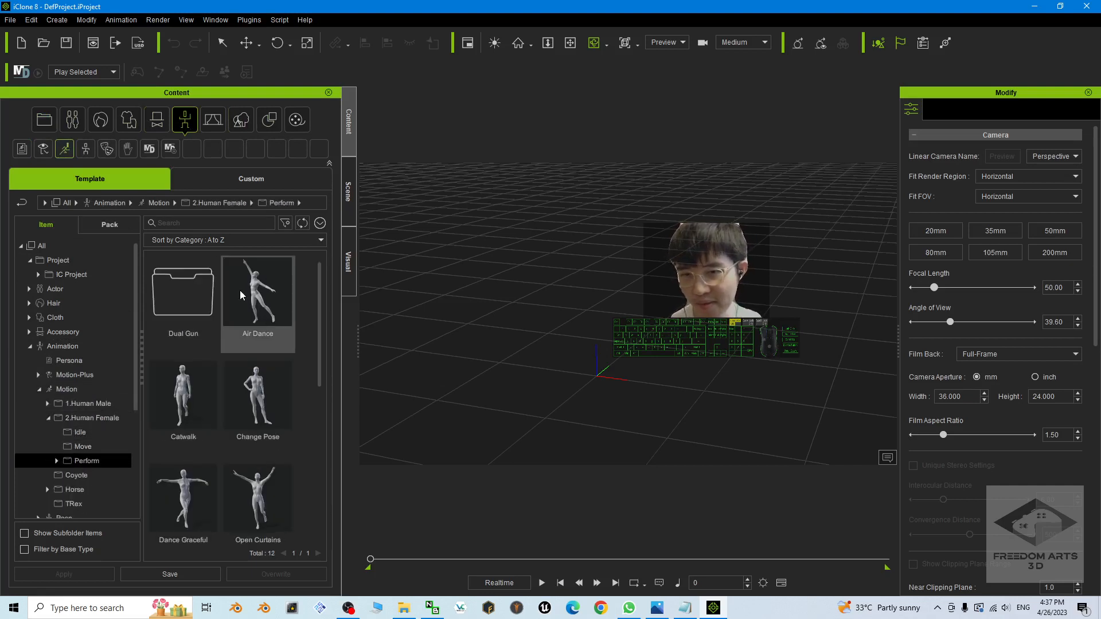
scroll(233, 421, down, 1)
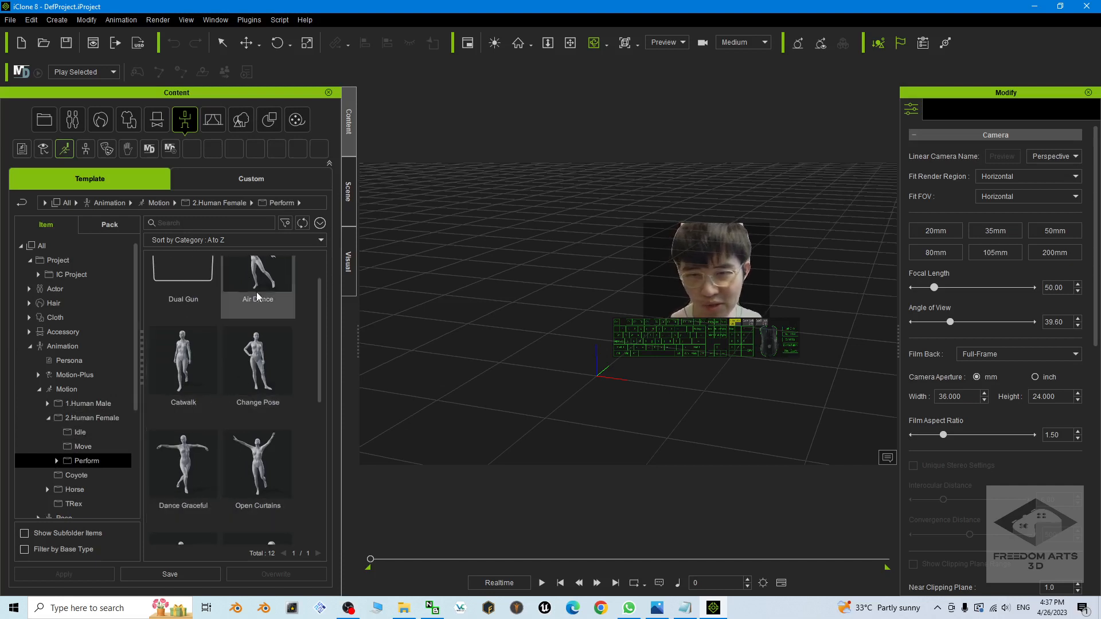
scroll(272, 370, up, 1)
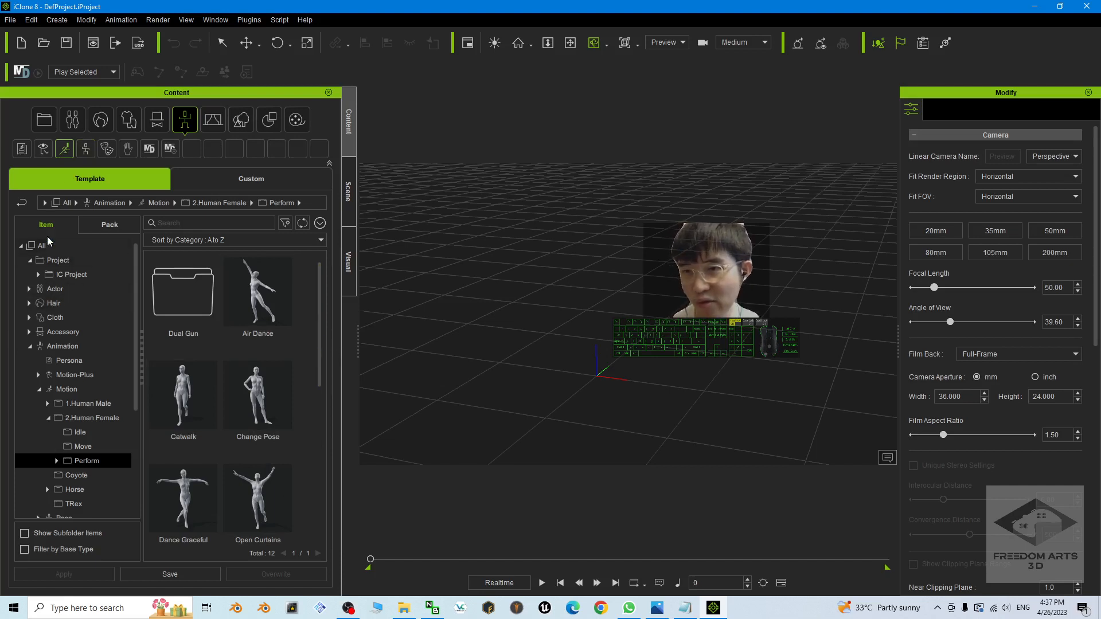
Step: Add the CC4 Camila 1 character from the clothed actor templates to the scene at the grid origin
click(69, 122)
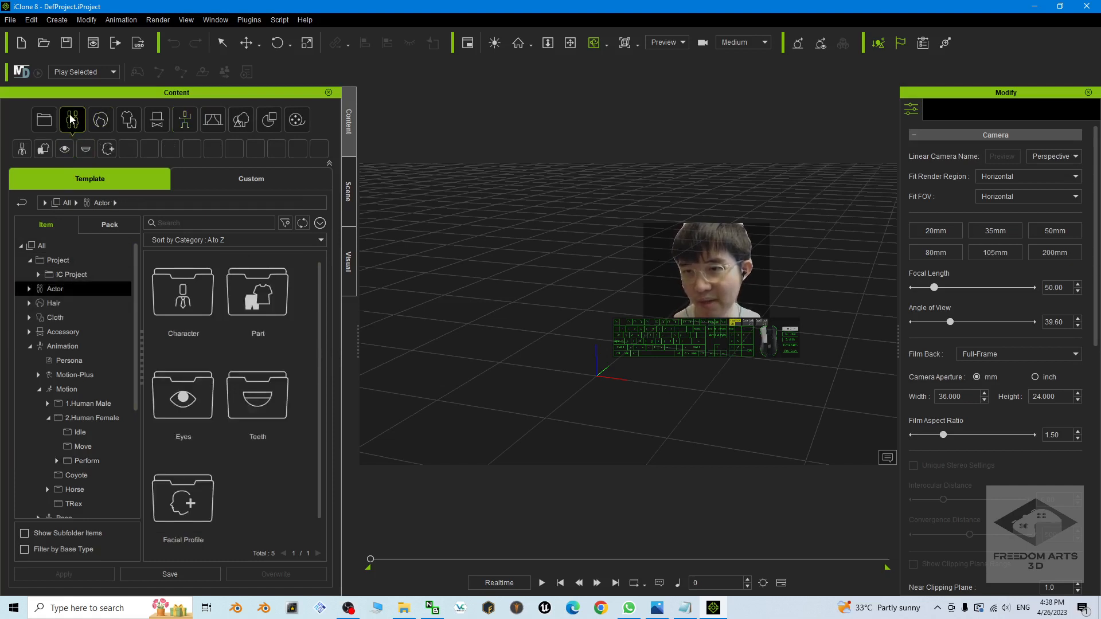
click(29, 288)
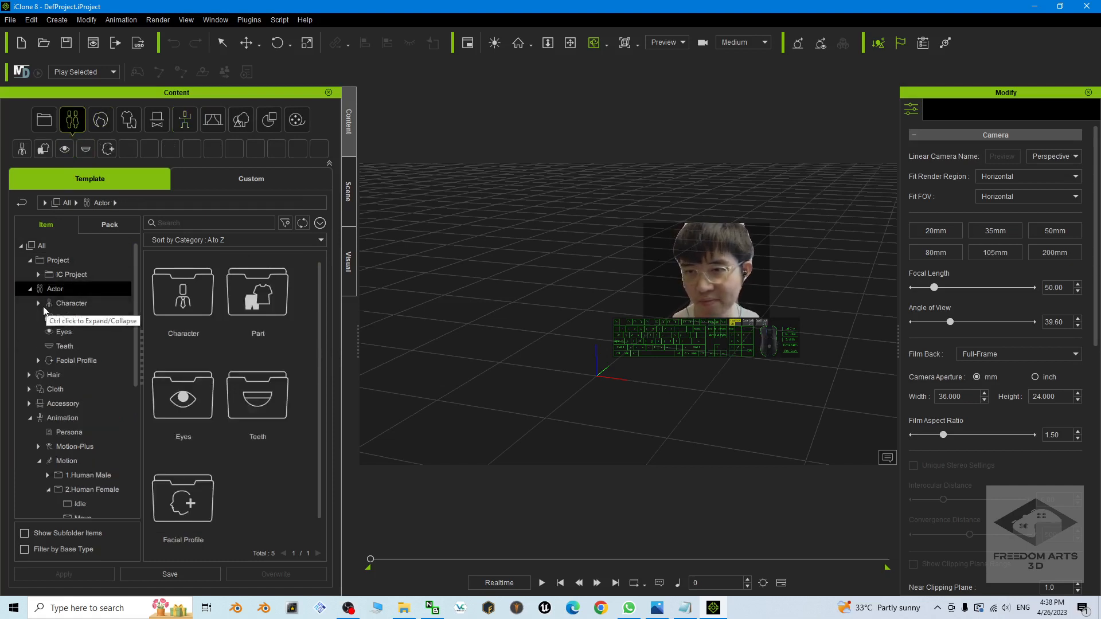
click(38, 304)
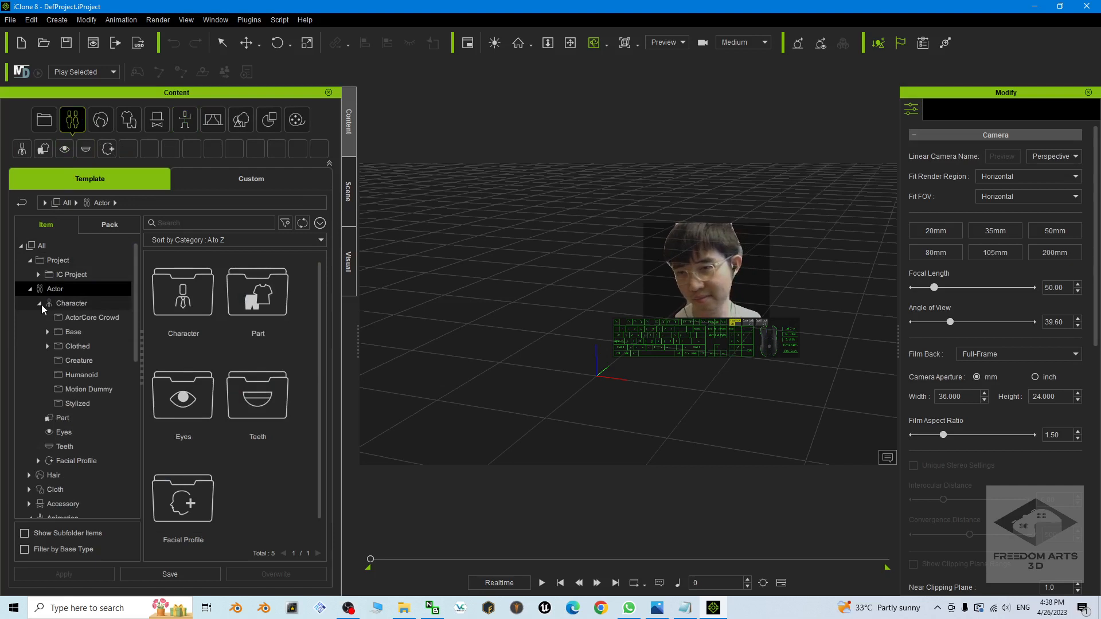
click(77, 304)
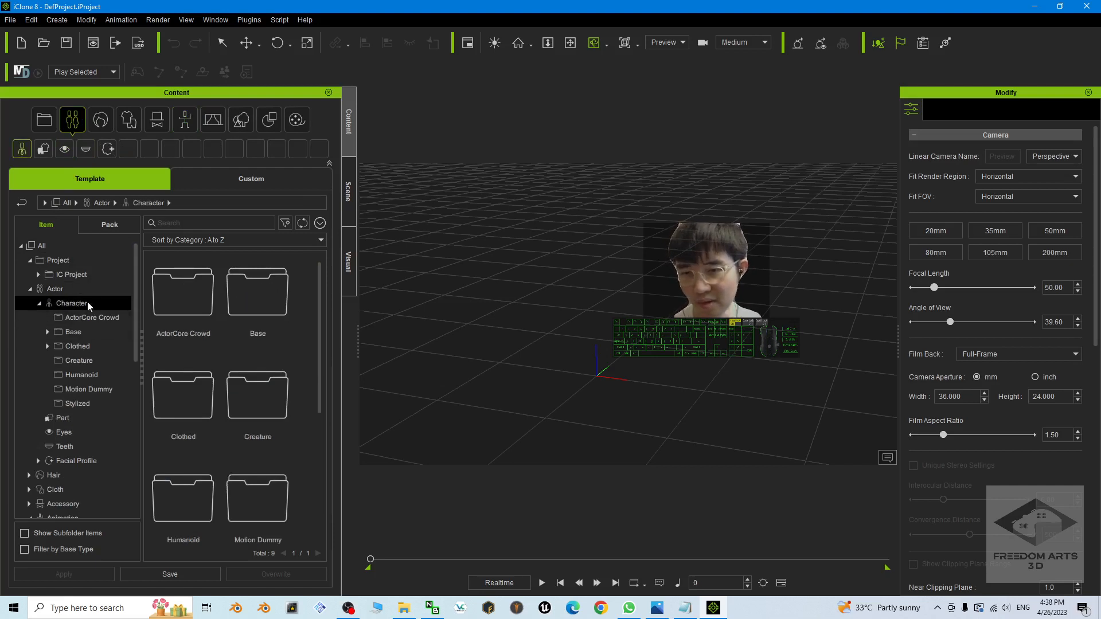
click(78, 347)
click(262, 320)
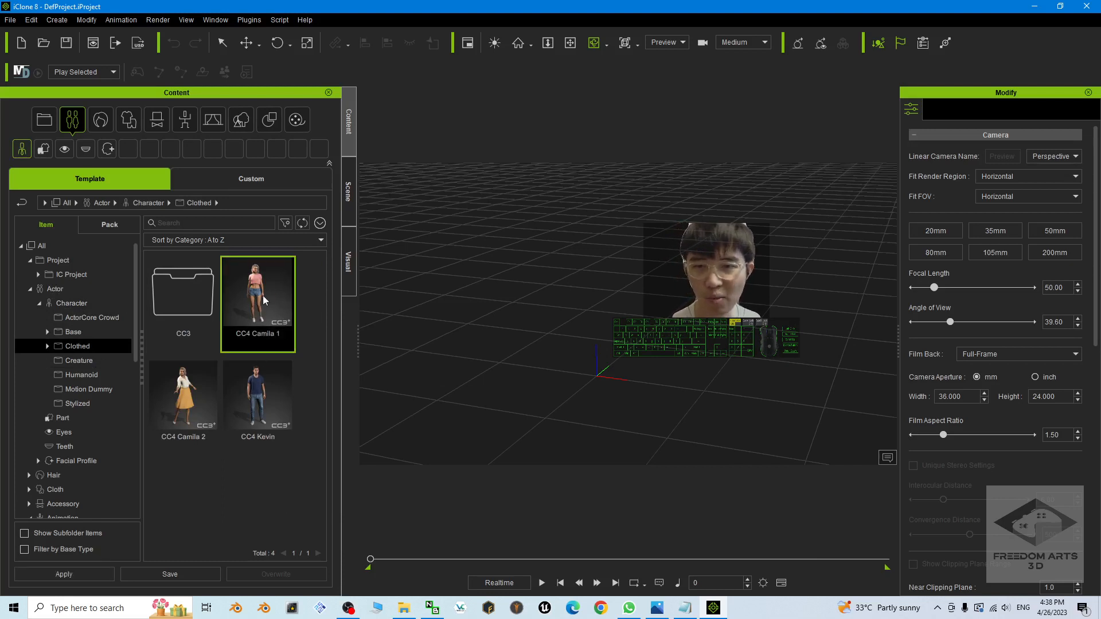
drag(264, 300, 600, 379)
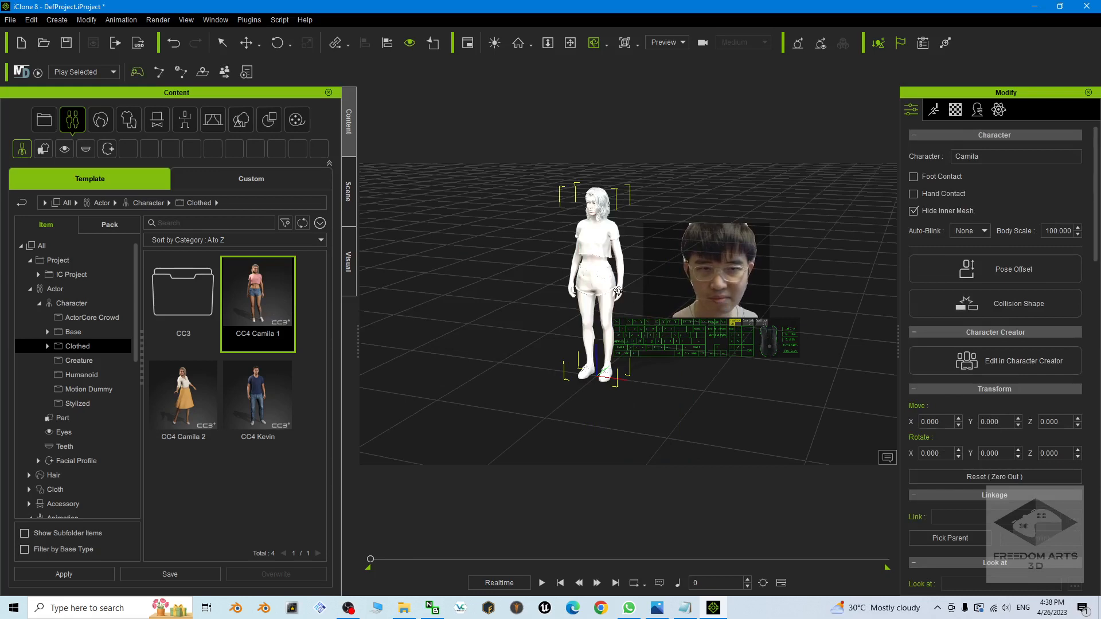
Step: Examine the loaded character up close and frame her full body in the viewport
scroll(582, 266, up, 3)
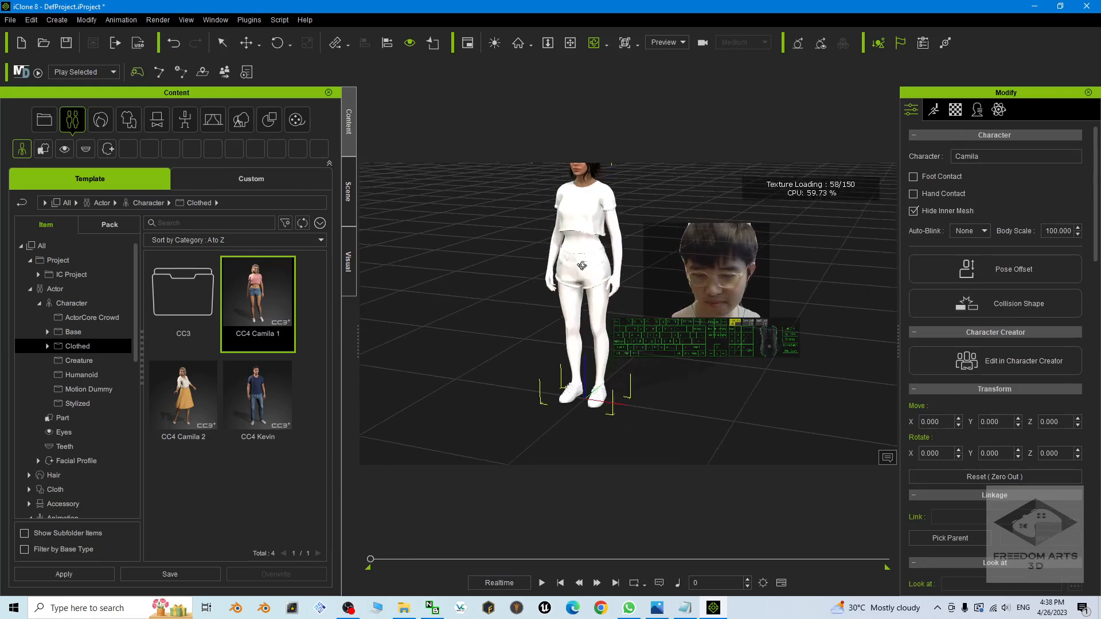
scroll(582, 265, down, 5)
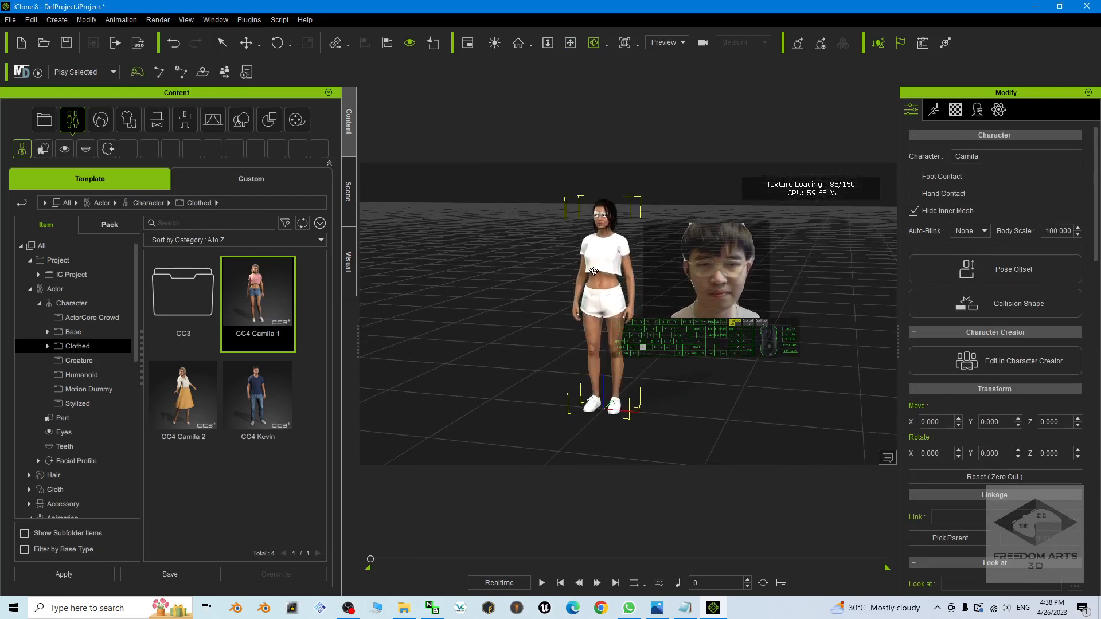
scroll(593, 267, up, 5)
key(x)
drag(586, 250, 586, 289)
key(c)
scroll(599, 311, down, 5)
key(x)
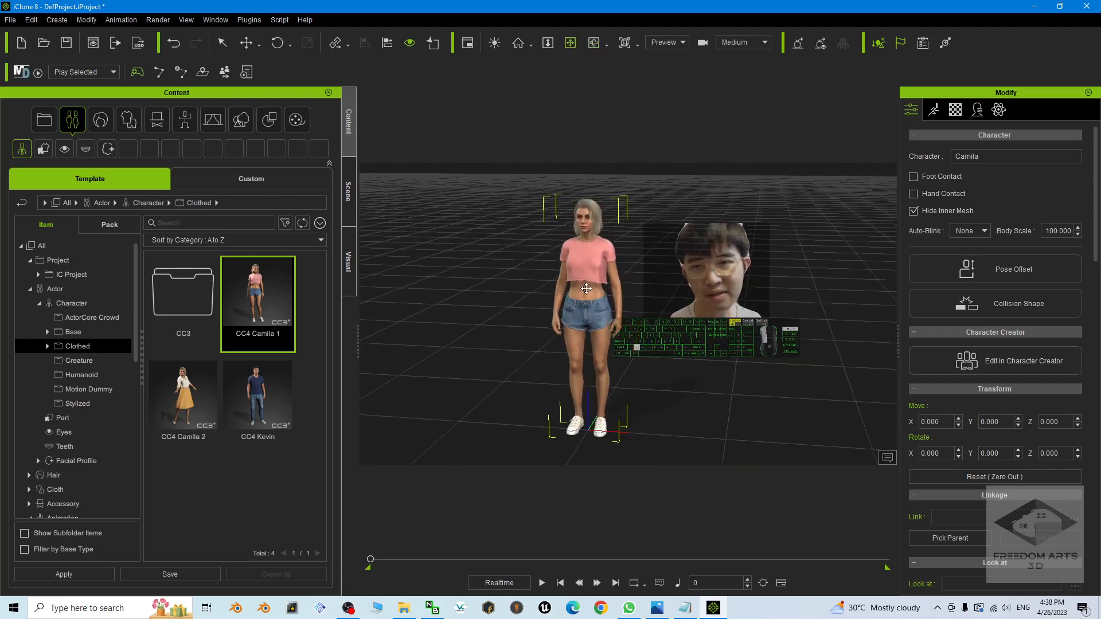
Step: Apply the Open Curtains motion from the Human Female Perform templates to the character, preview it and return to the first frame
click(185, 119)
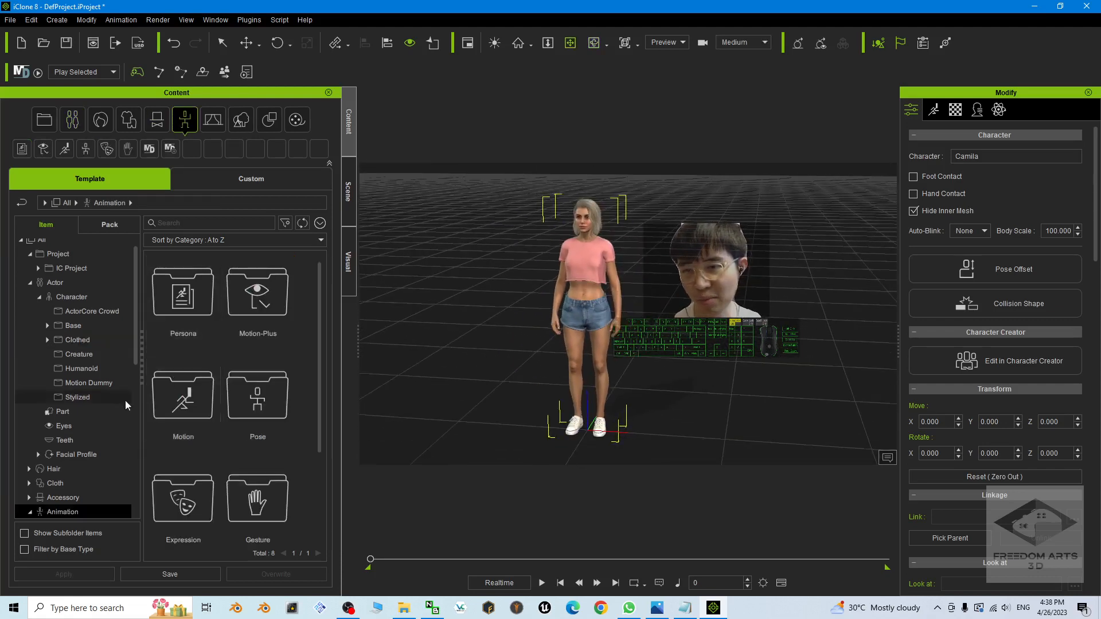
scroll(81, 424, down, 5)
scroll(34, 439, down, 8)
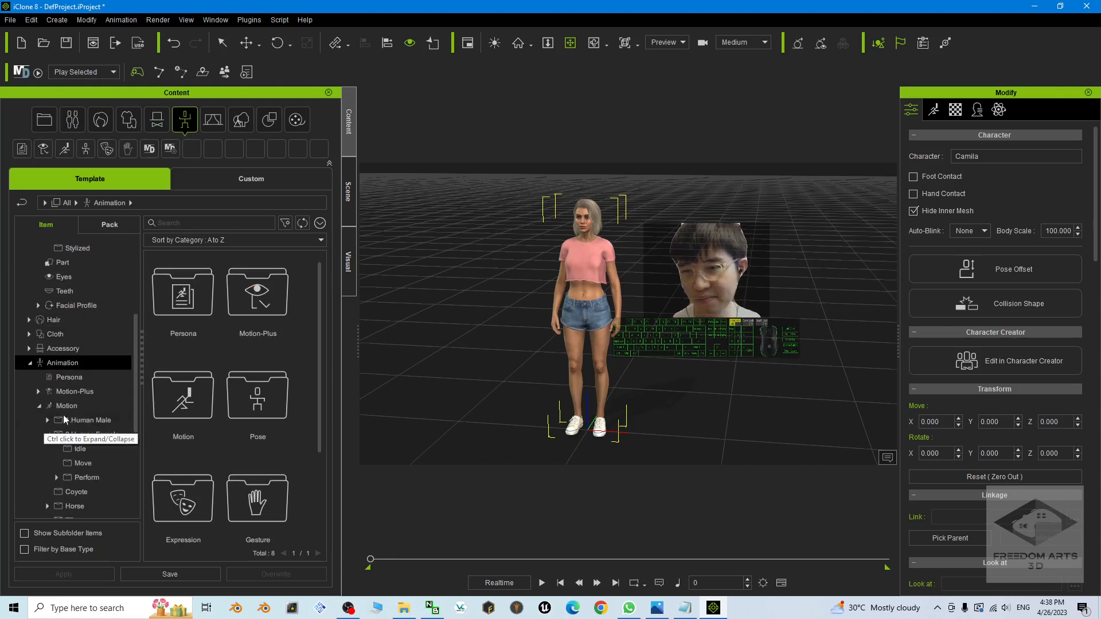
click(99, 435)
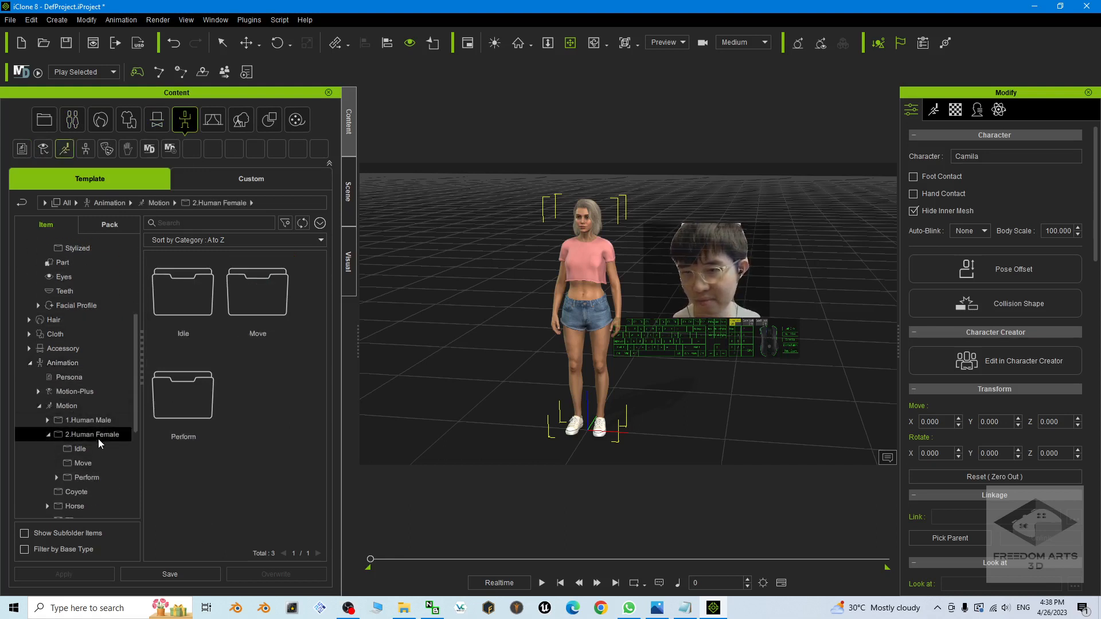
click(88, 476)
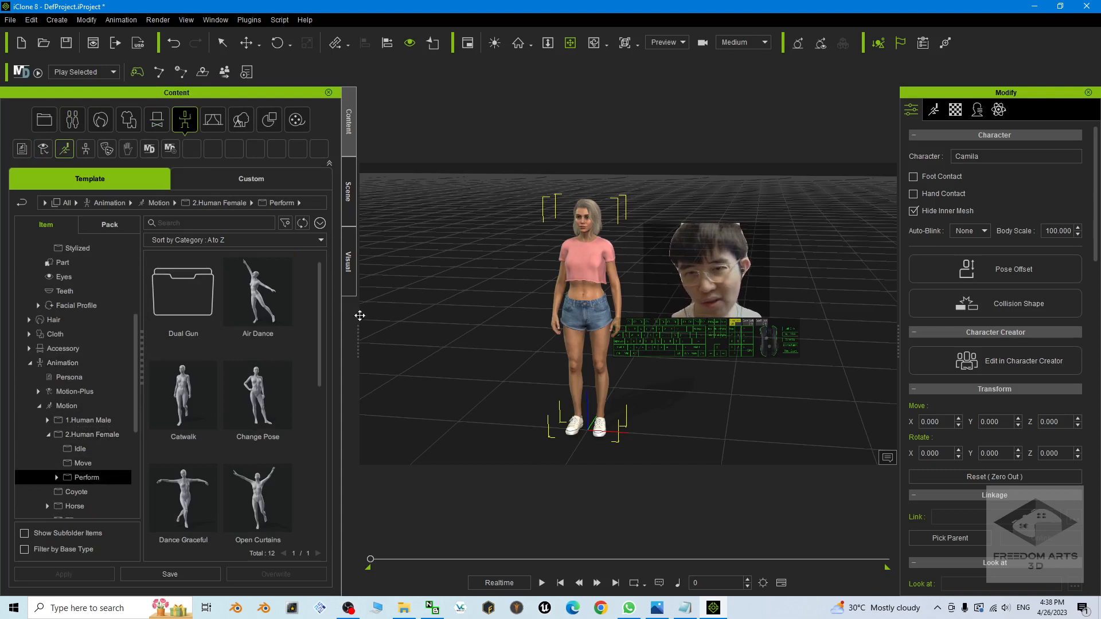
scroll(325, 312, down, 1)
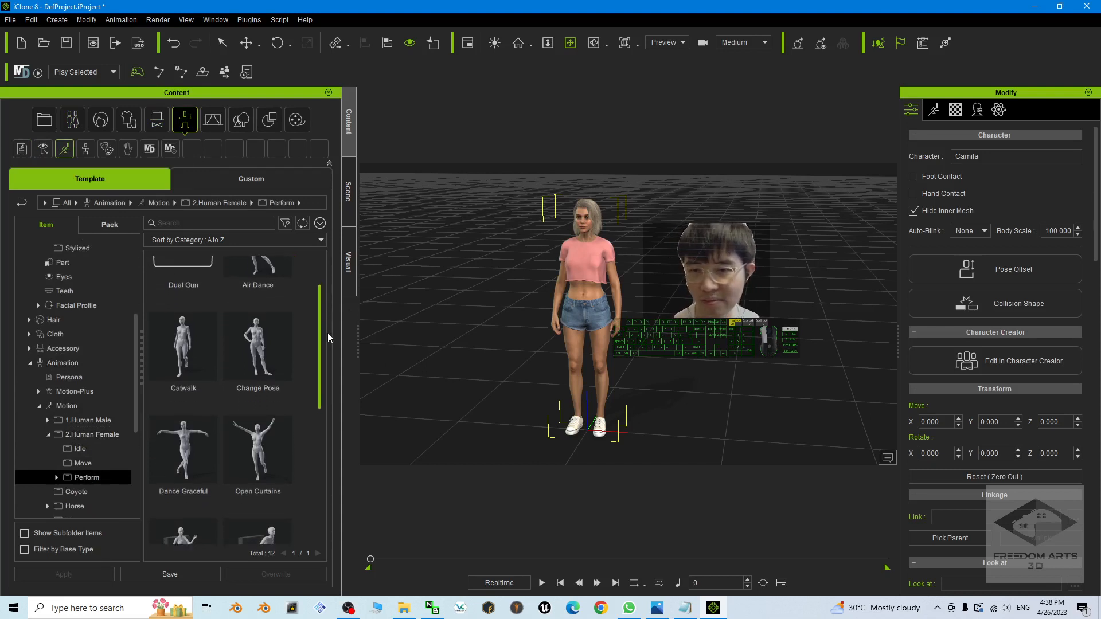
scroll(327, 336, down, 3)
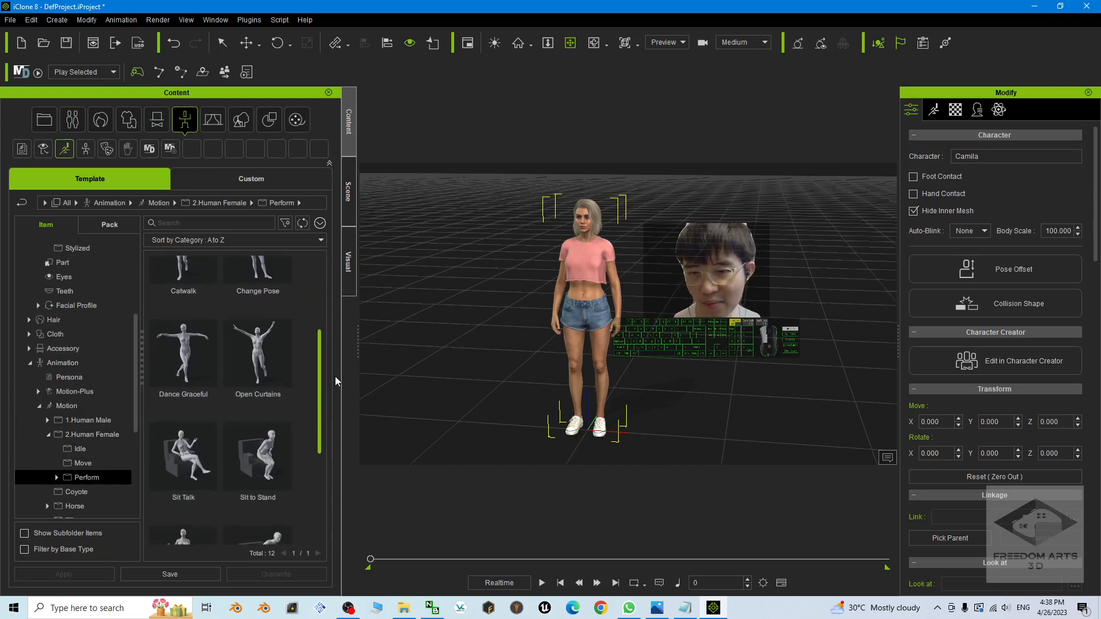
drag(323, 424, 319, 431)
scroll(286, 425, up, 3)
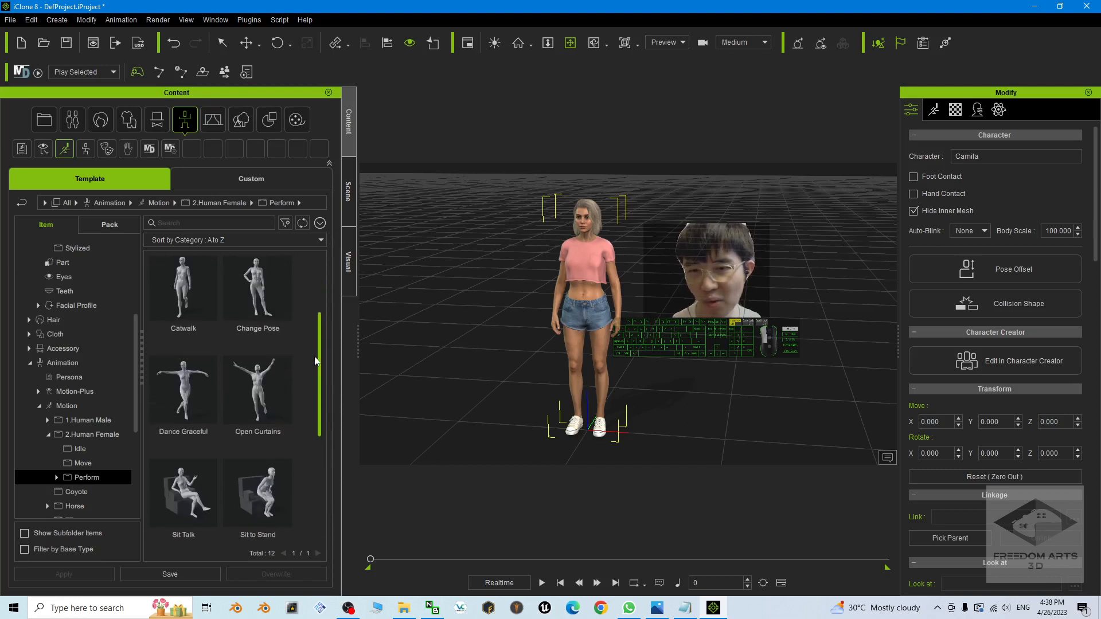
scroll(280, 402, up, 1)
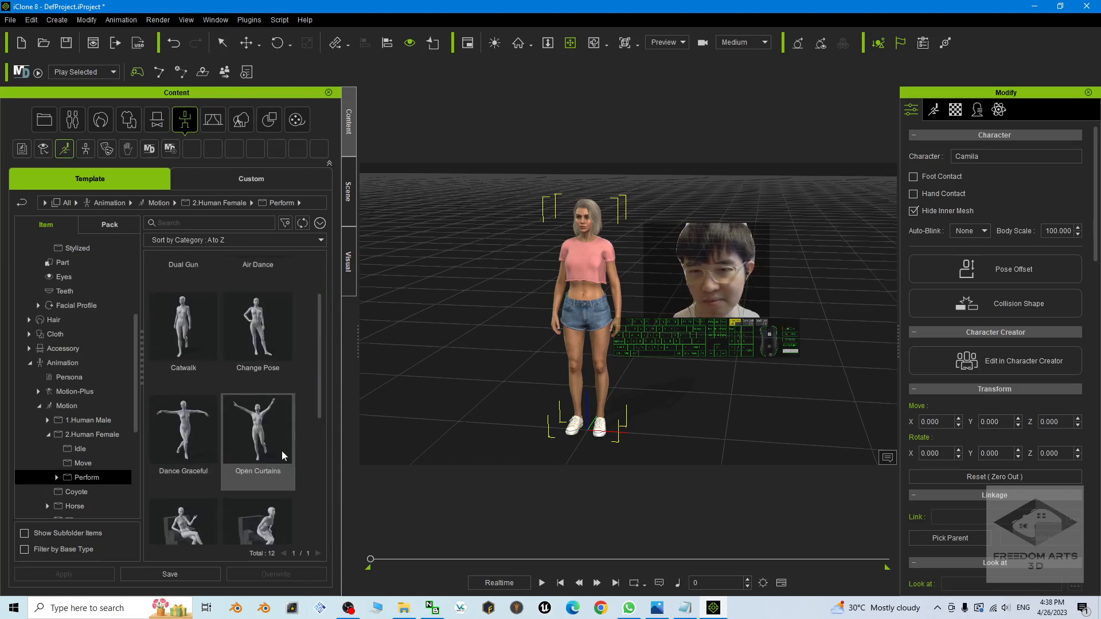
drag(281, 450, 597, 309)
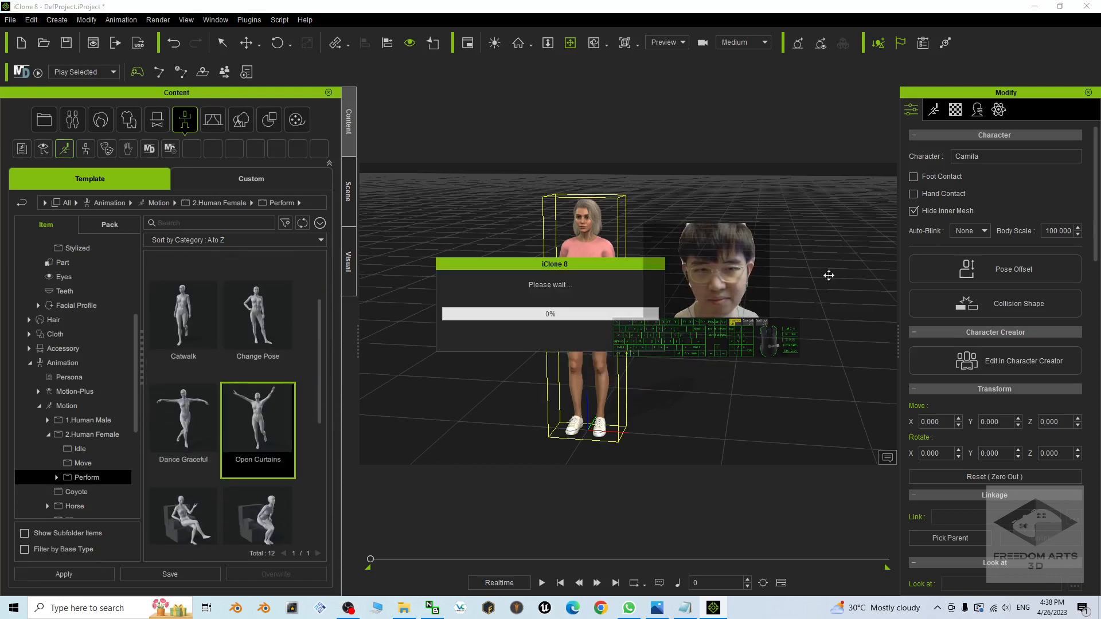
click(542, 582)
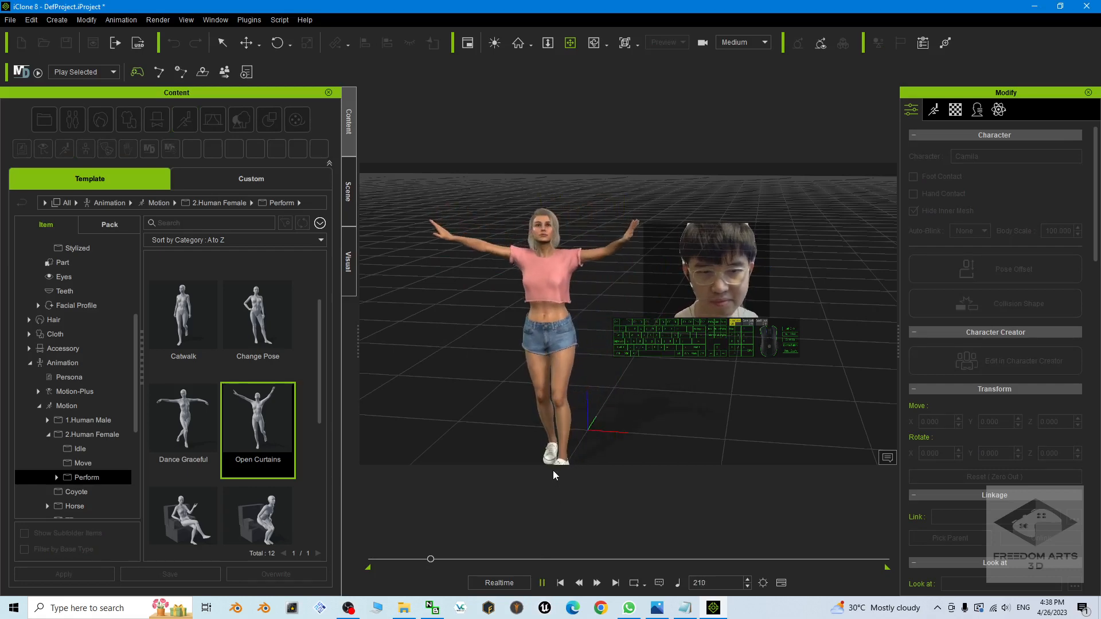
click(560, 583)
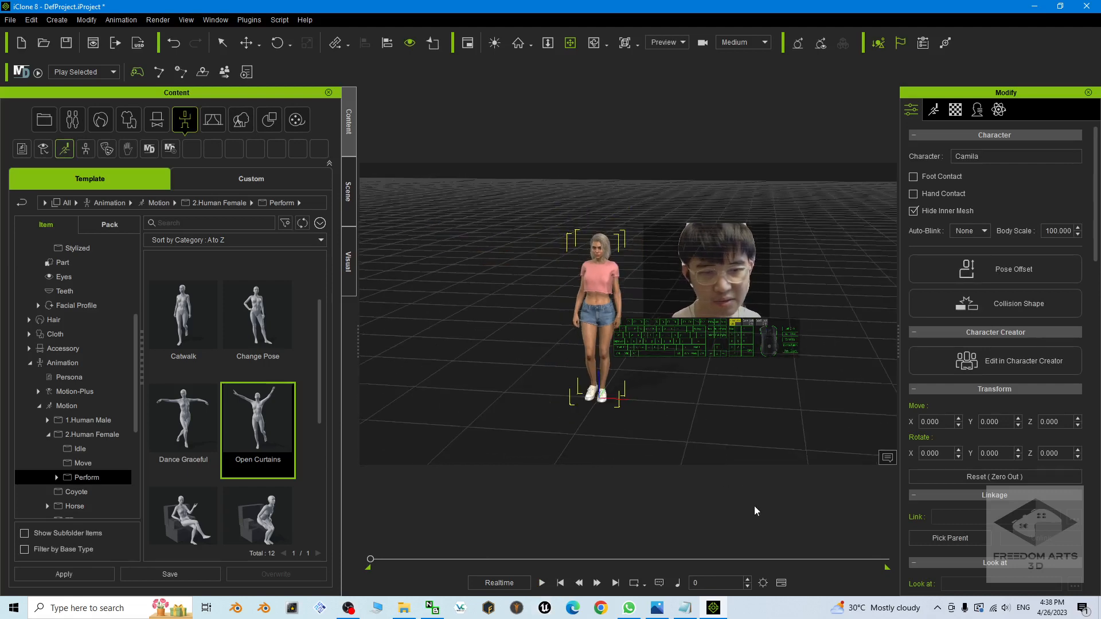
Step: Switch to the Animation workspace layout and fit the whole timeline to its window
click(215, 20)
mouse_move(240, 38)
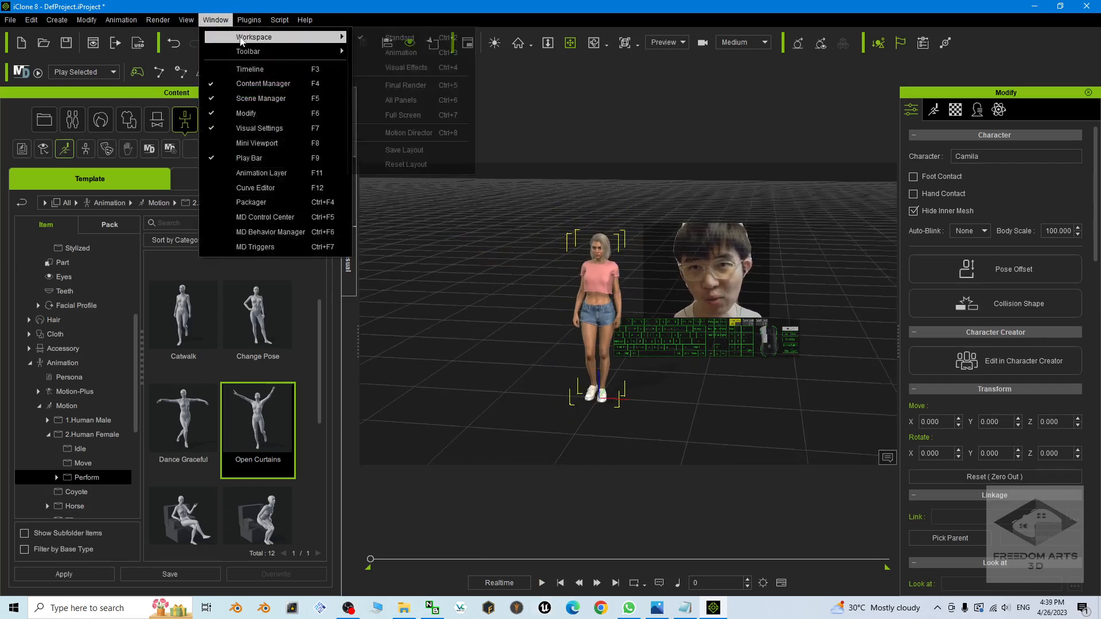
click(413, 58)
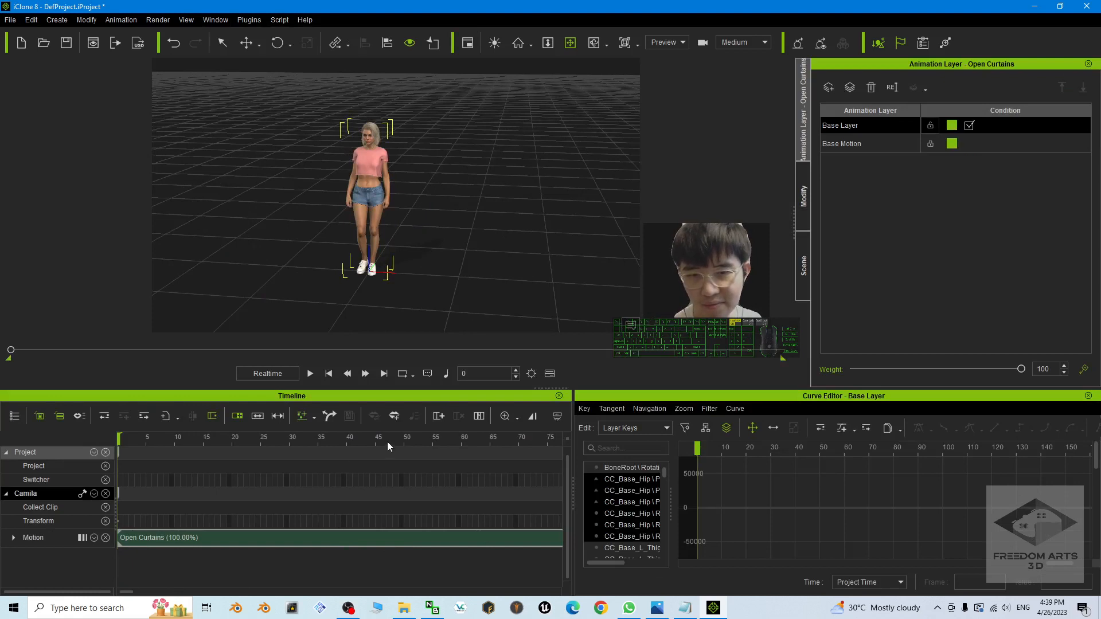
click(518, 419)
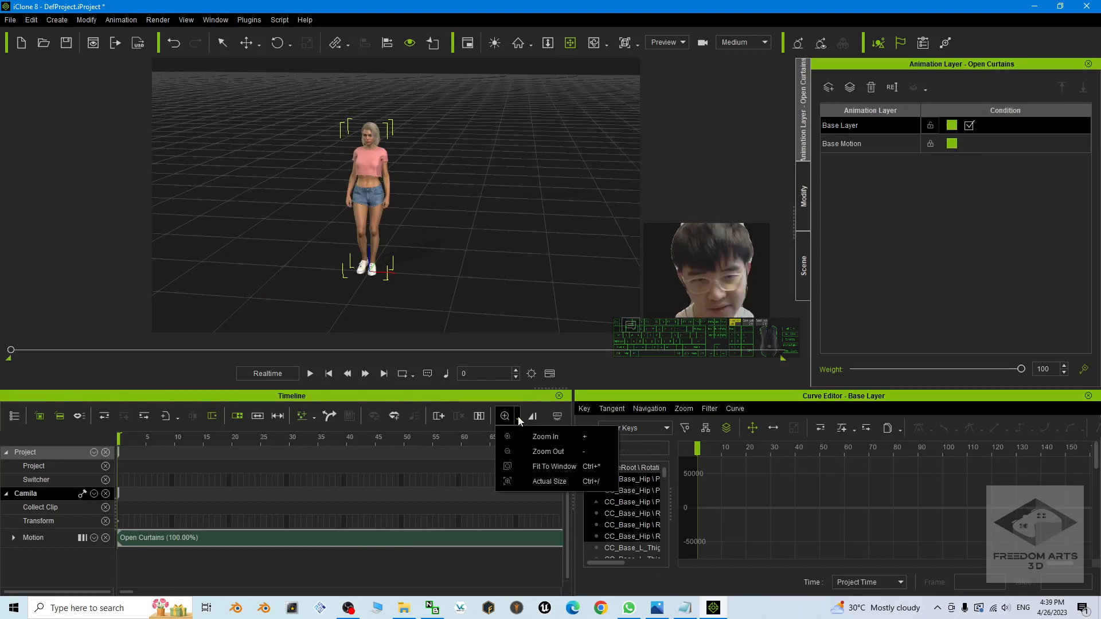
click(552, 466)
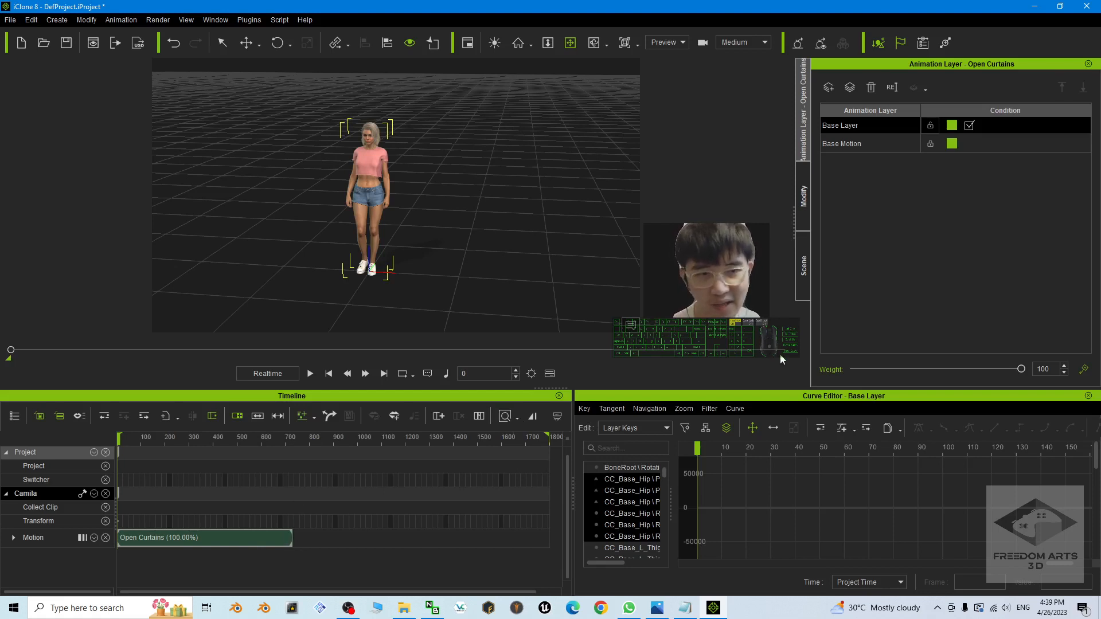
Step: Shorten the playback range to end with the Open Curtains clip at about frame 727, and play it from the start
drag(783, 357, 379, 400)
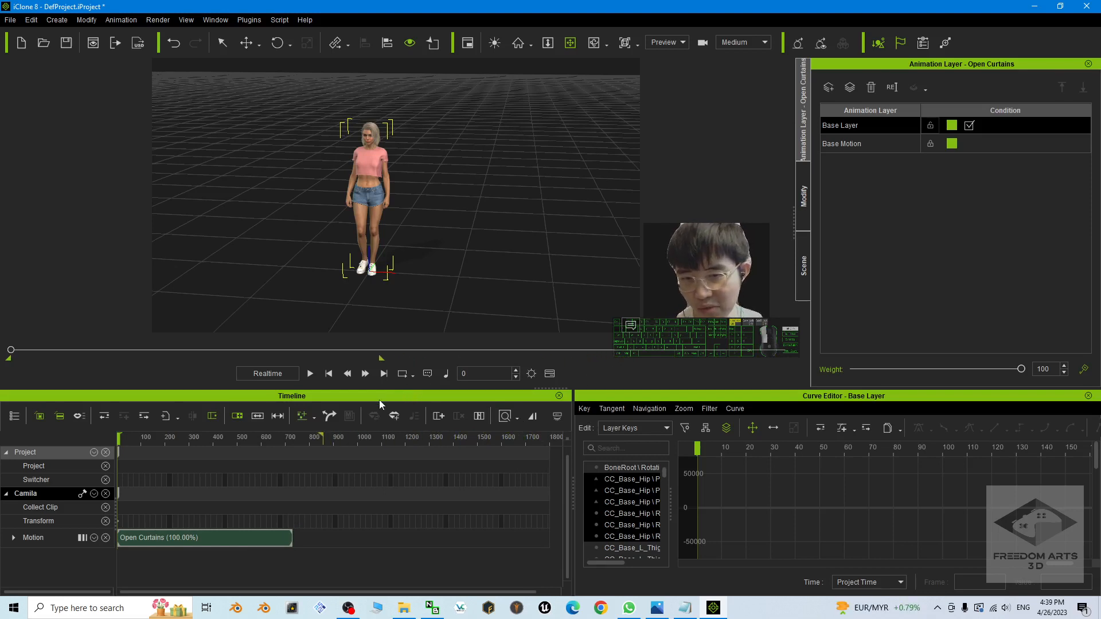
click(327, 415)
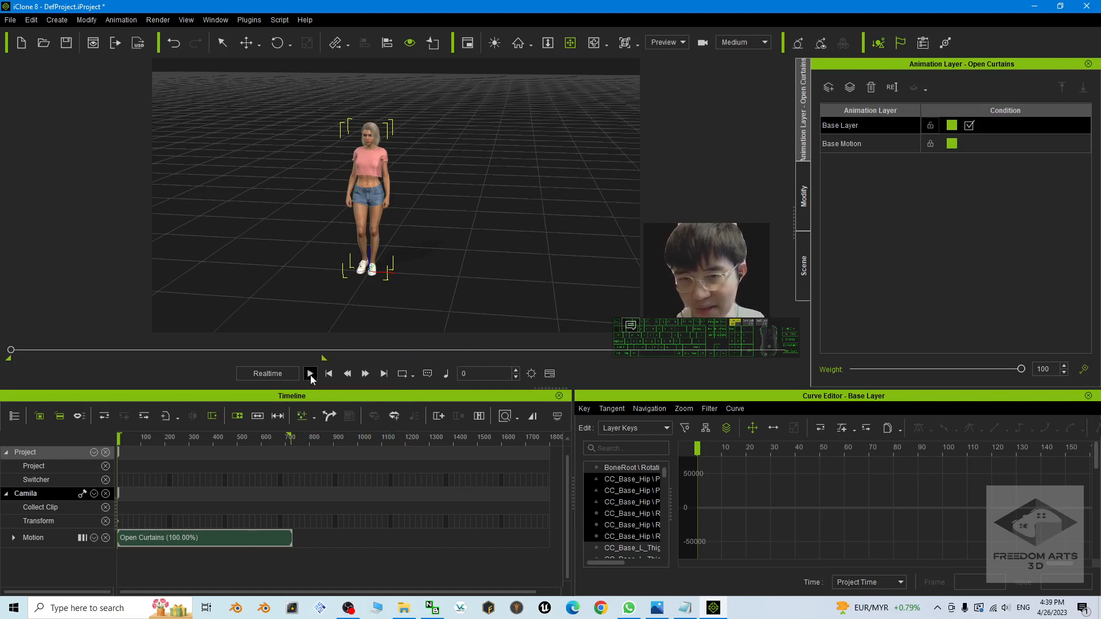
click(384, 374)
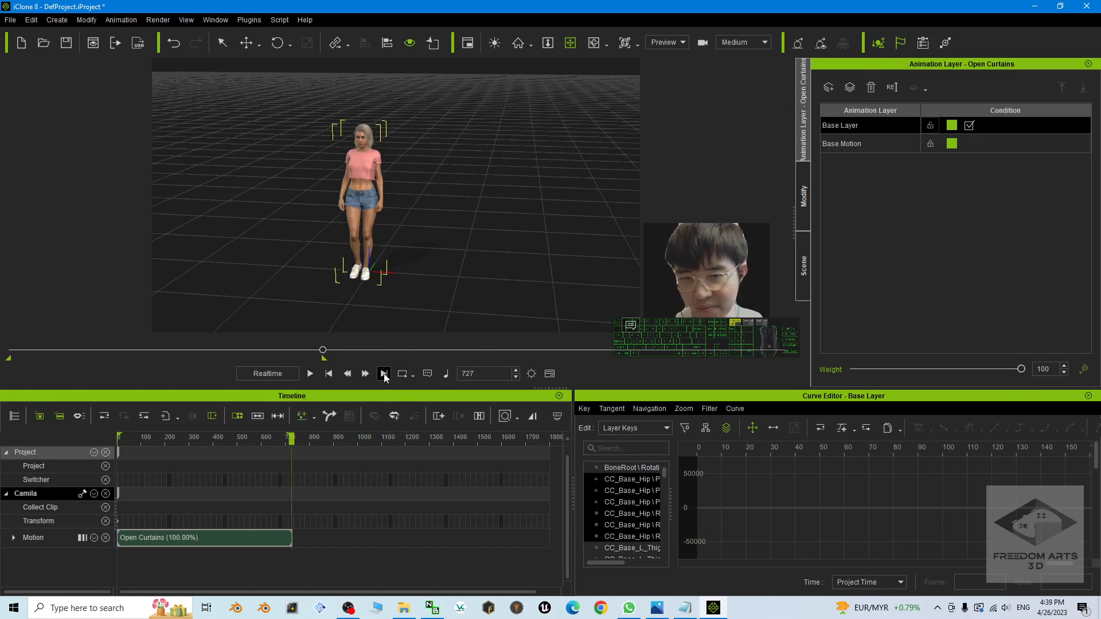
click(330, 375)
click(310, 374)
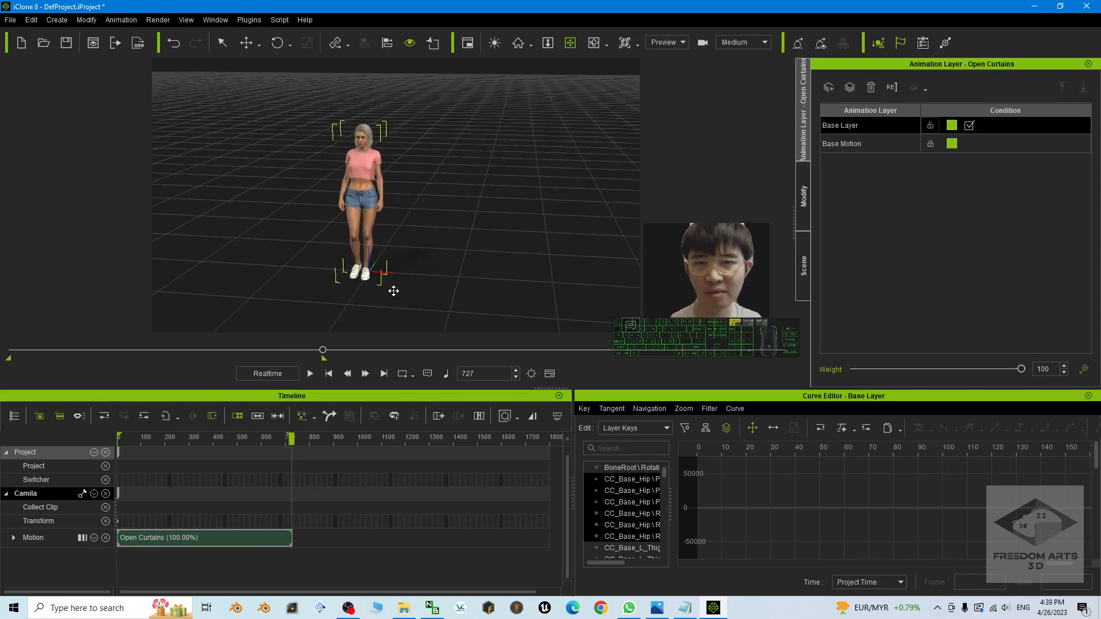
Step: Return the playhead to the first frame and create a desktop folder named FBX from iClone, opened beside the reduced iClone window
click(332, 377)
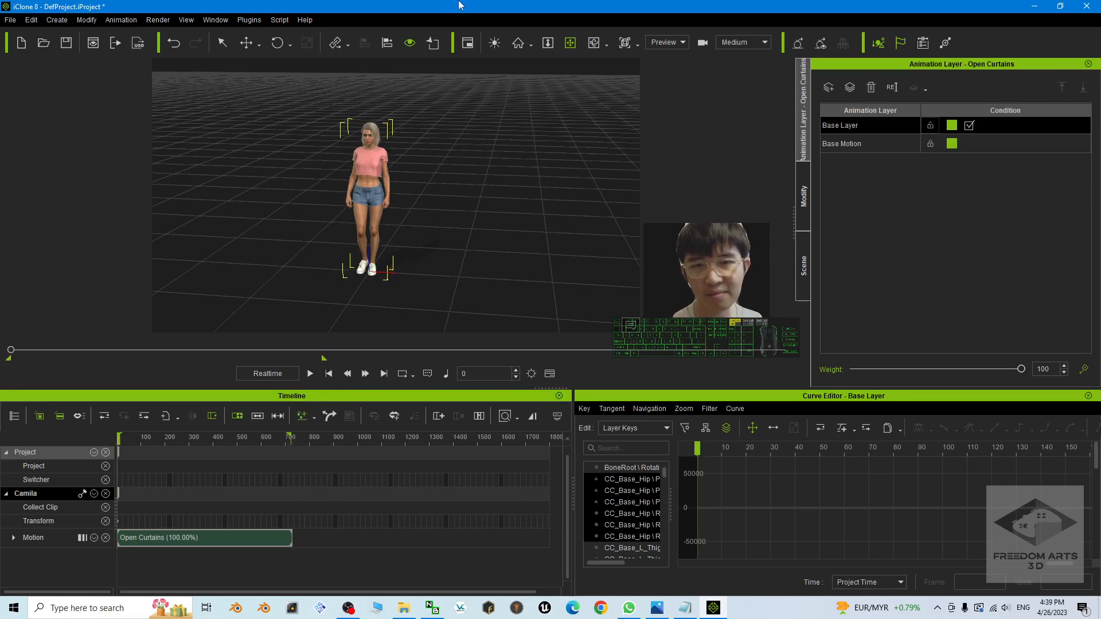
drag(460, 5, 562, 62)
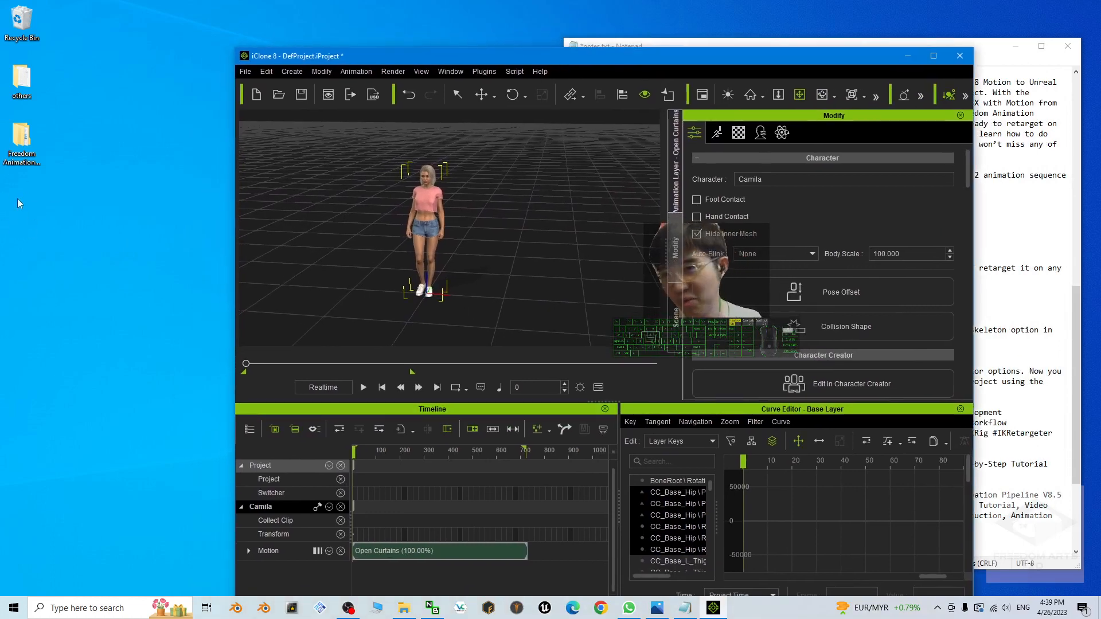
right_click(21, 229)
mouse_move(51, 350)
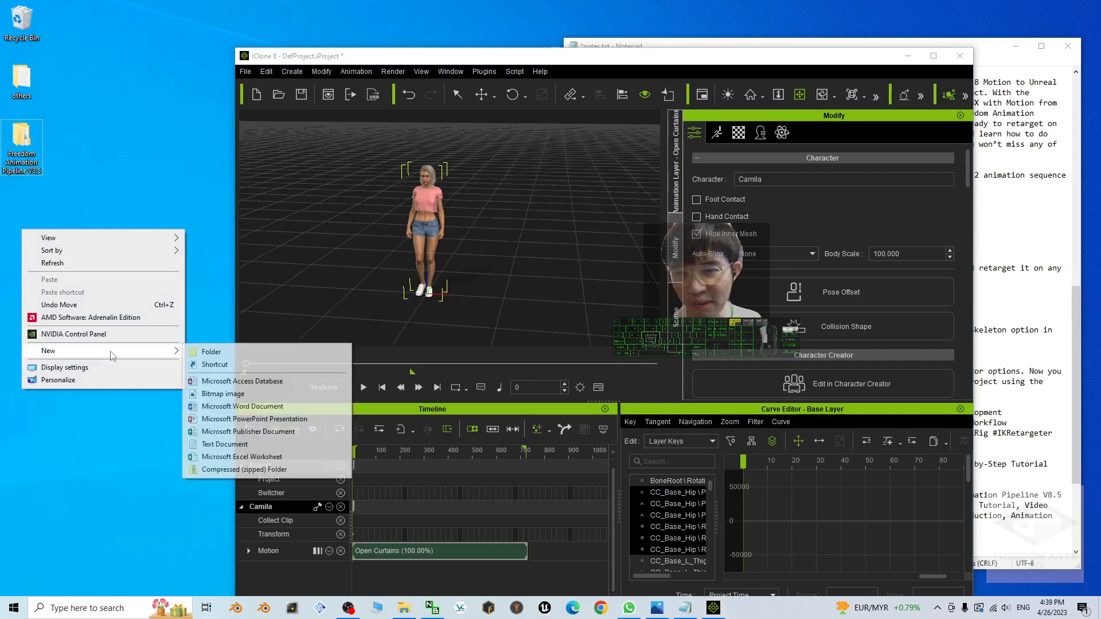
click(230, 352)
text(F)
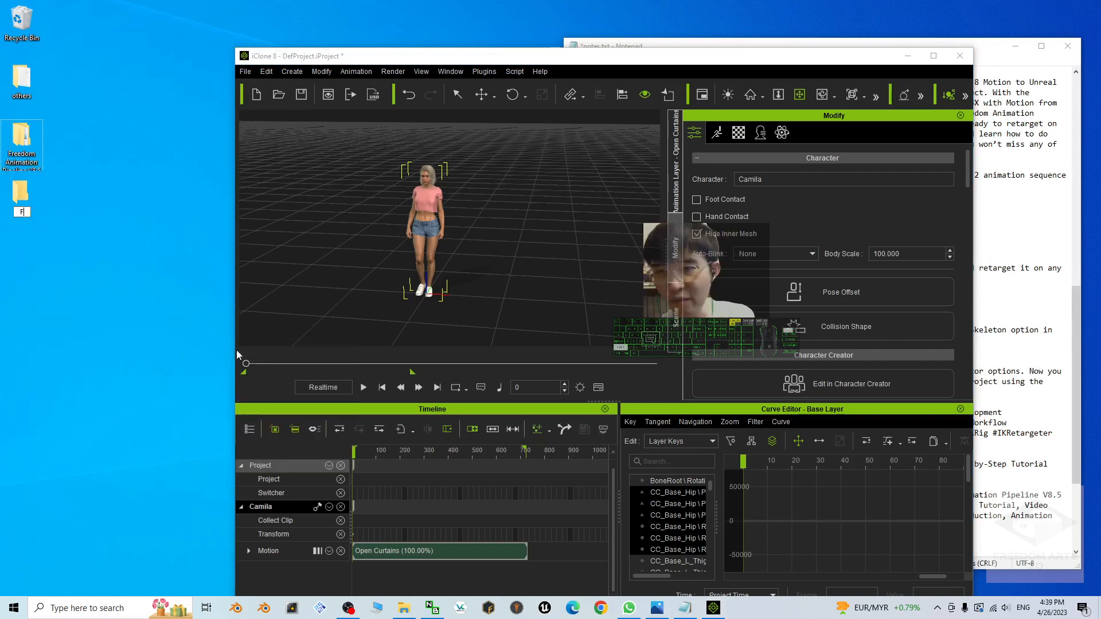
text(BX from iClone)
key(Return)
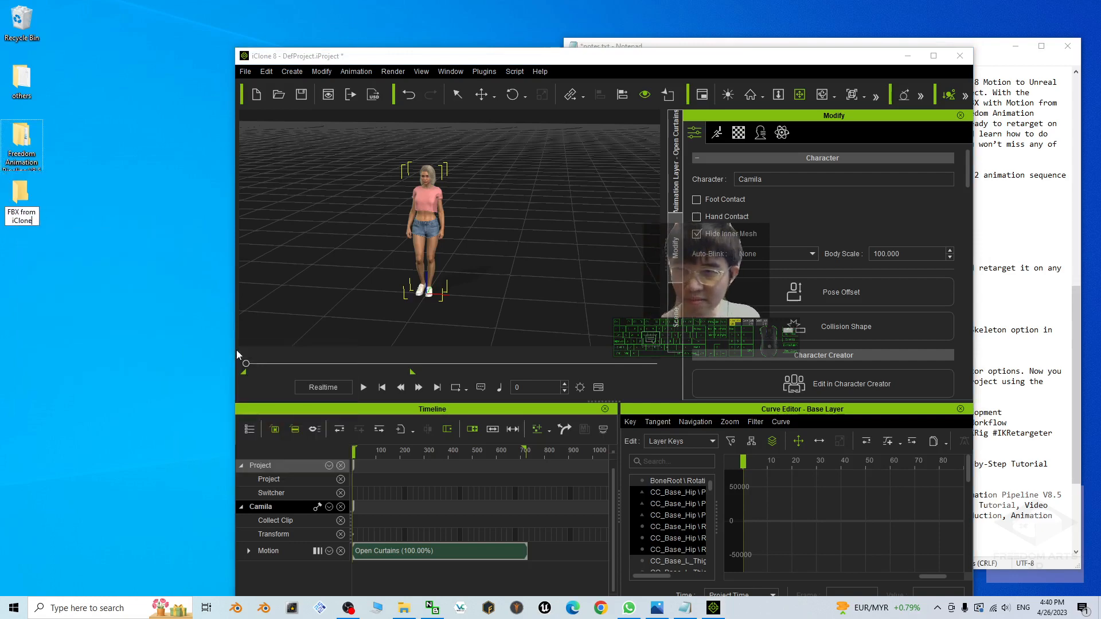
key(Return)
drag(676, 14, 409, 112)
drag(241, 59, 350, 65)
Step: Set up an FBX export of the character with the Unreal preset, project frame rate of 60 and the frame range 0 to 727
click(353, 78)
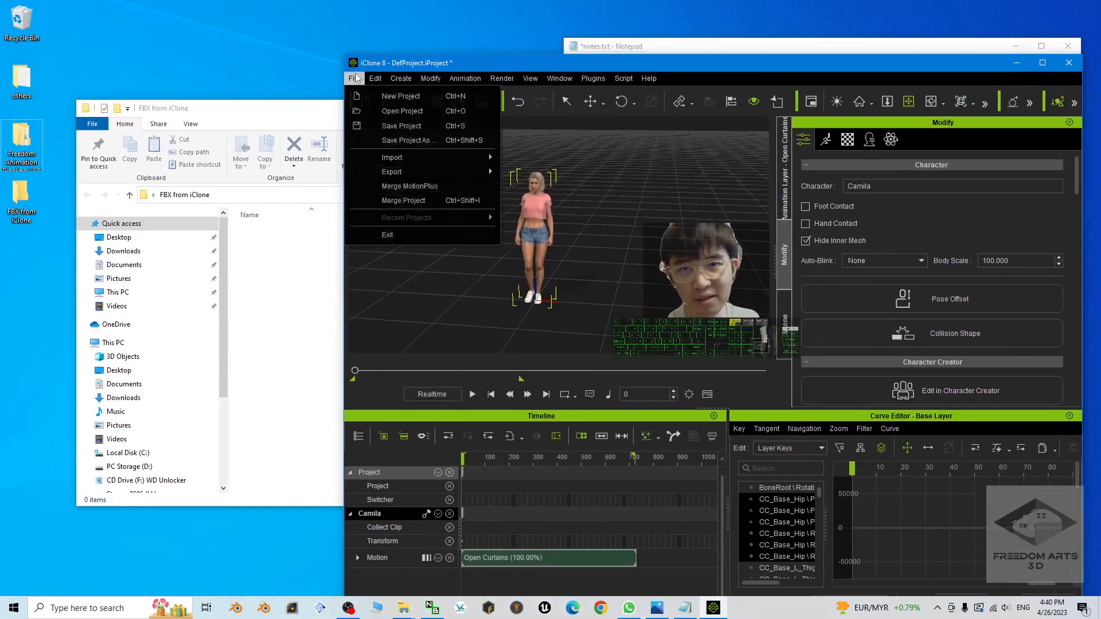
mouse_move(393, 172)
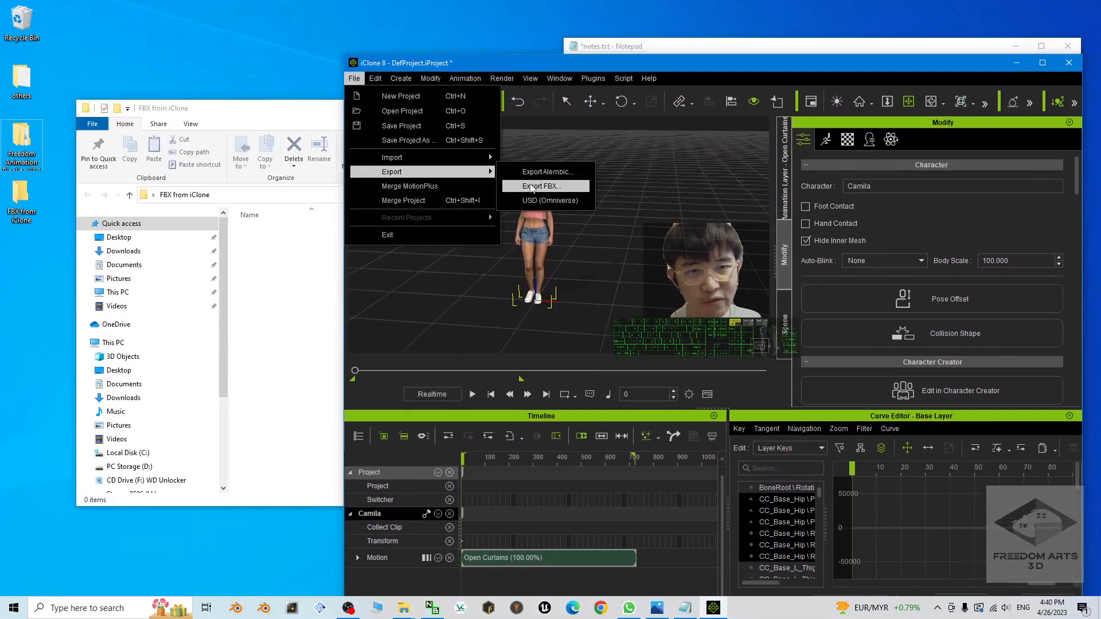
click(541, 186)
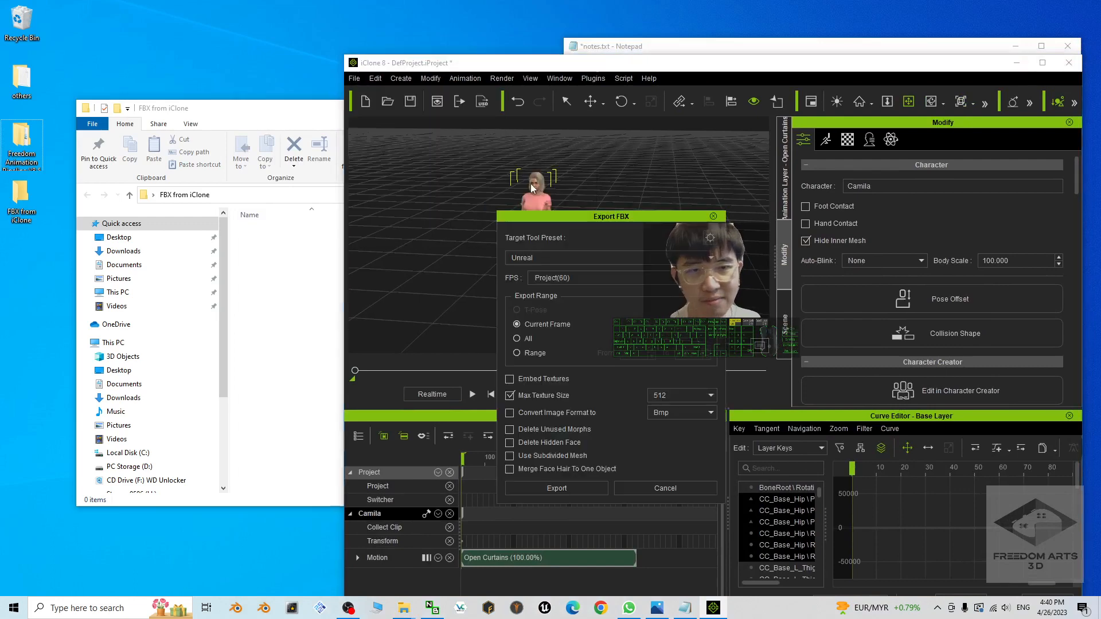
click(527, 259)
click(530, 296)
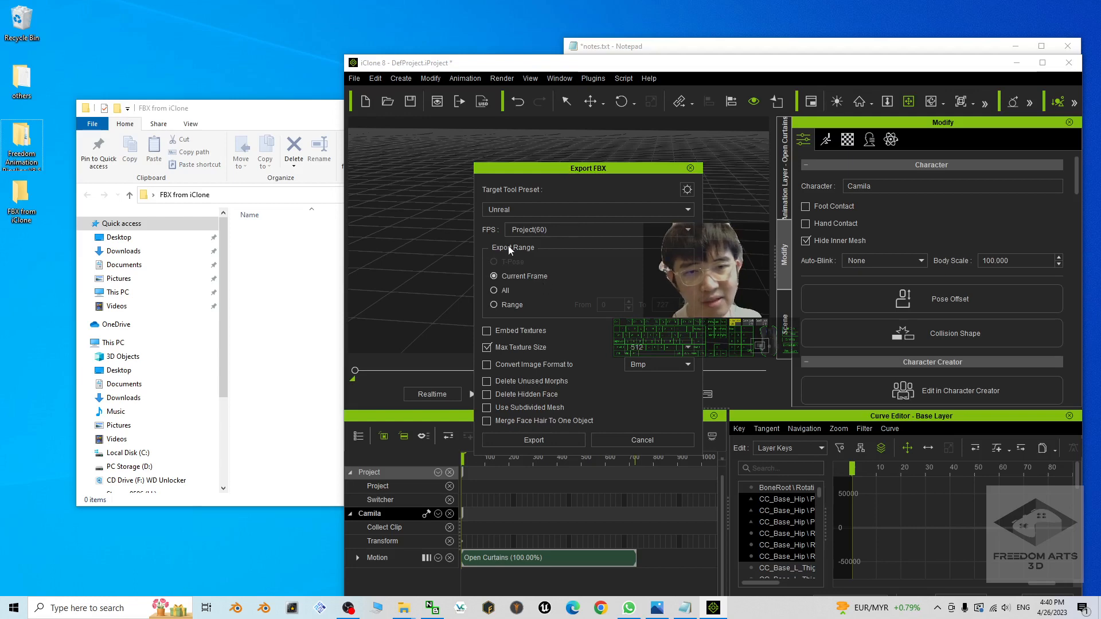
click(494, 304)
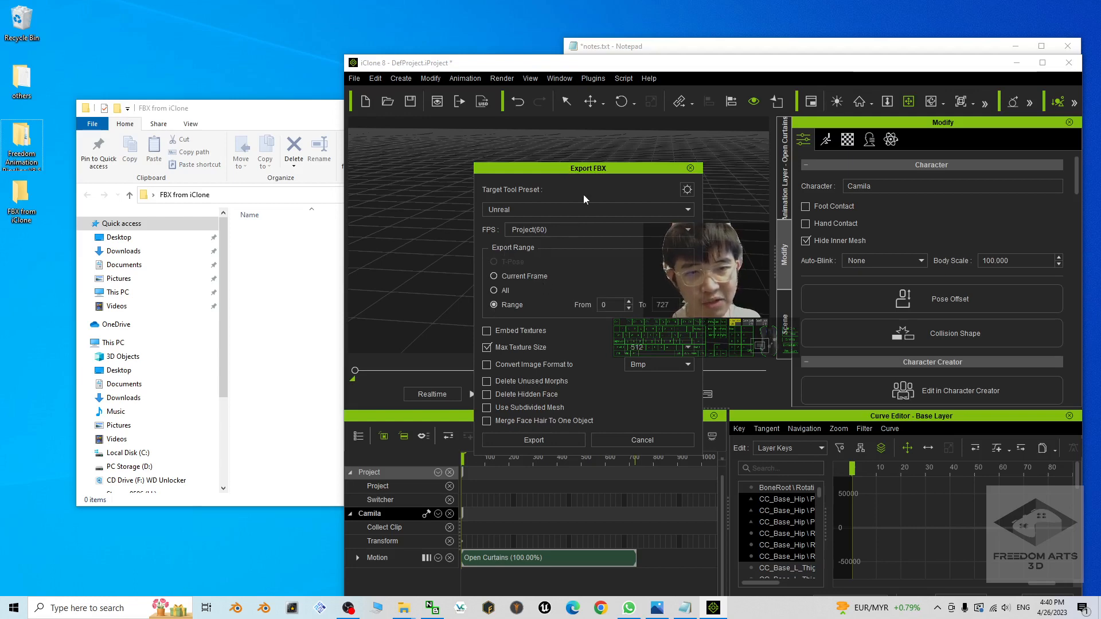
drag(609, 169, 840, 134)
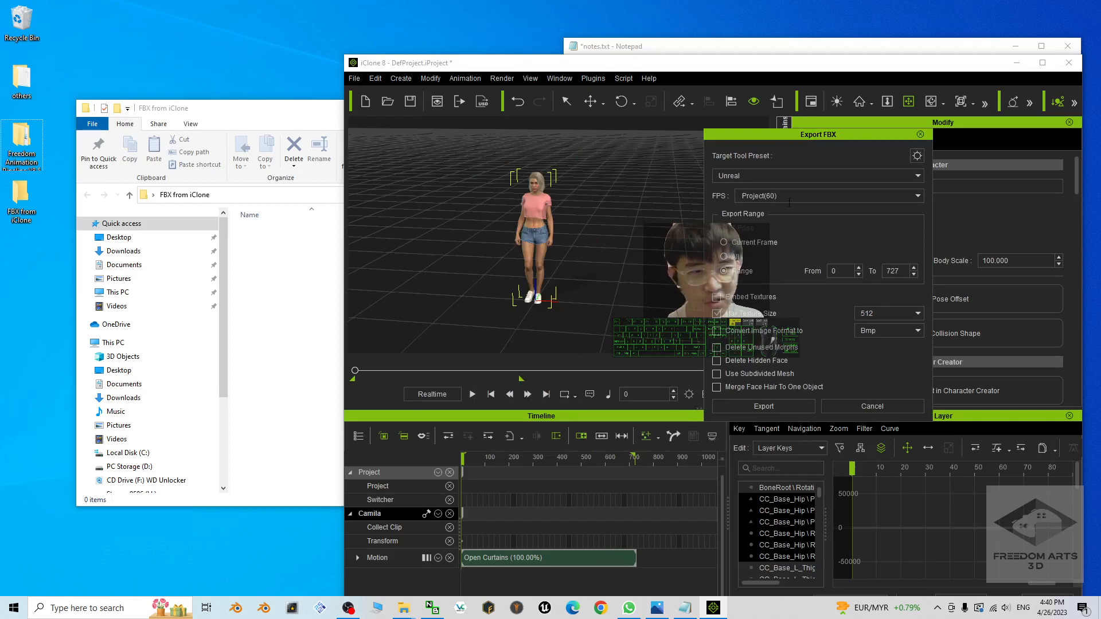
drag(817, 140, 658, 104)
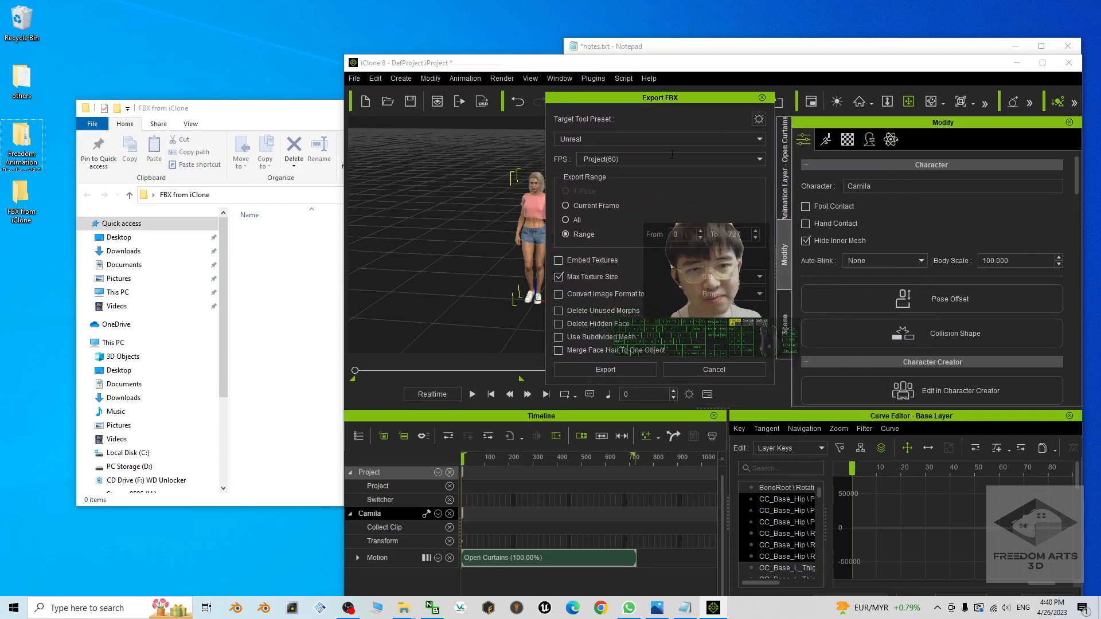
Step: Export the FBX under the name Open Curtains into the FBX from iClone folder on the desktop
click(631, 370)
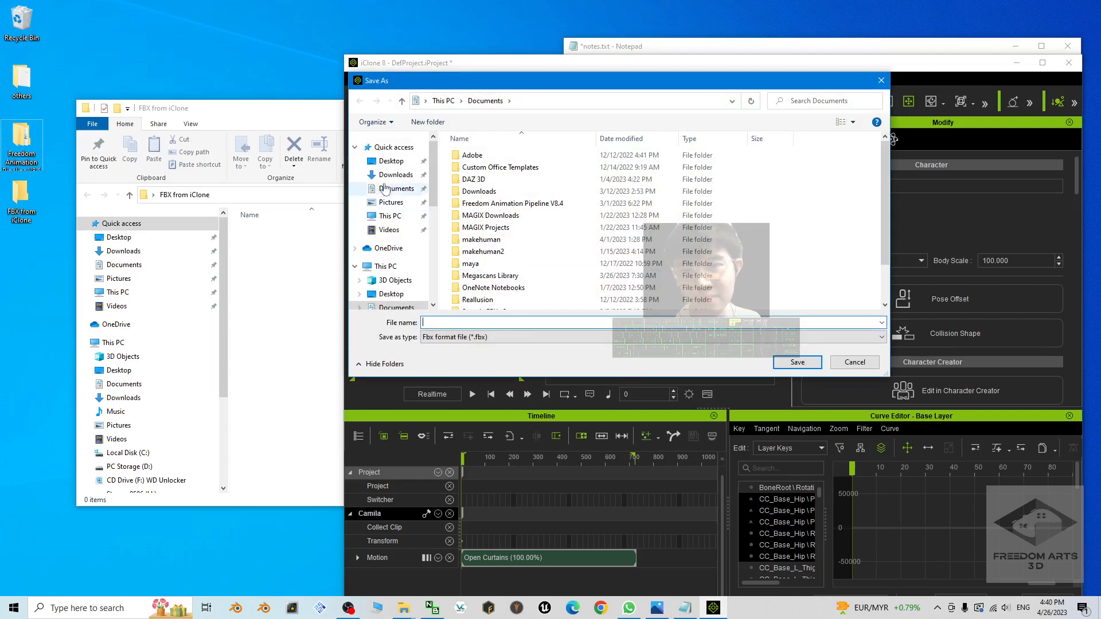
click(390, 163)
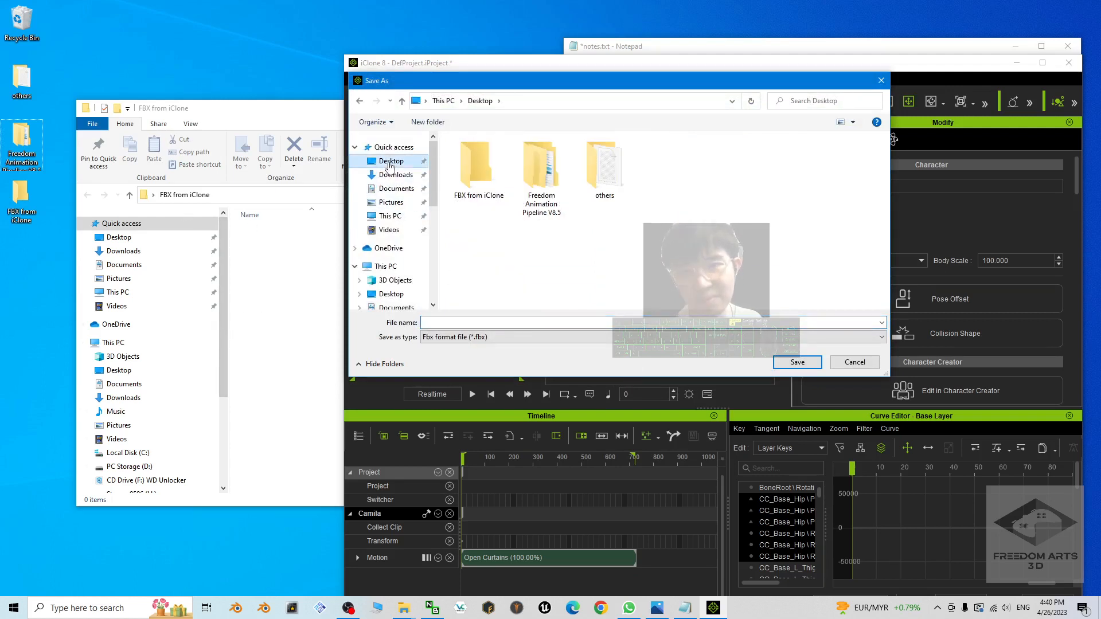
double_click(479, 177)
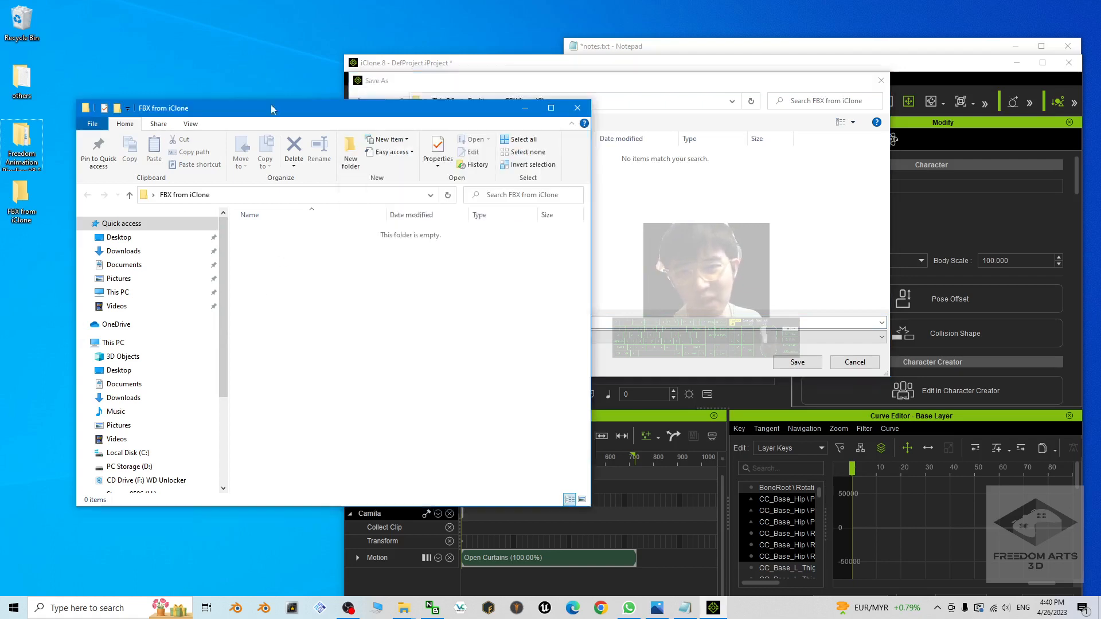
drag(271, 105, 248, 95)
click(649, 322)
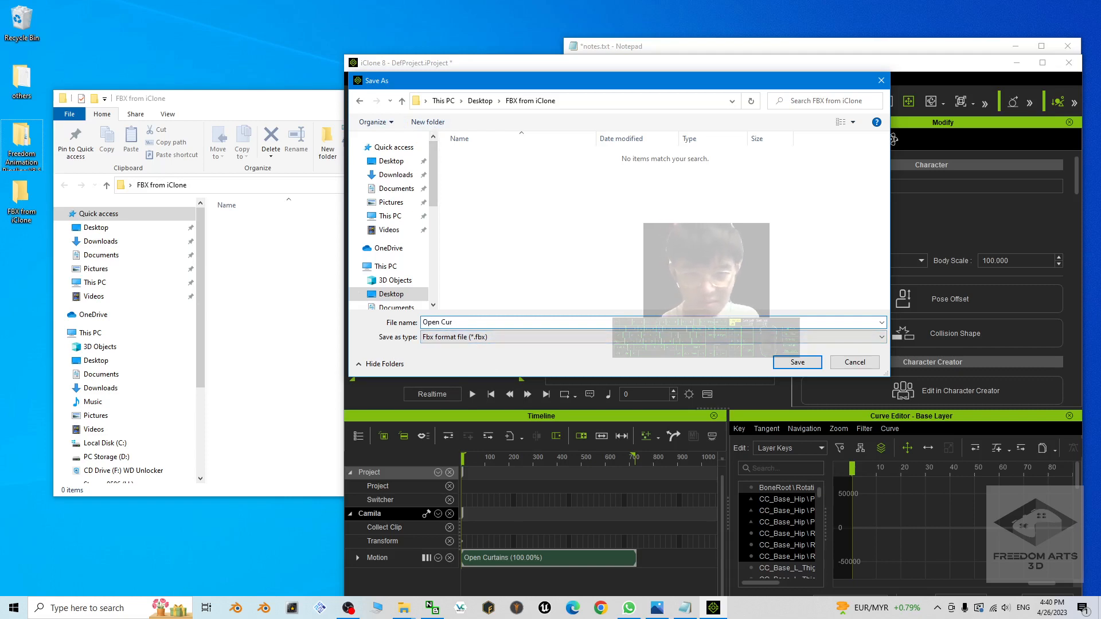
click(807, 362)
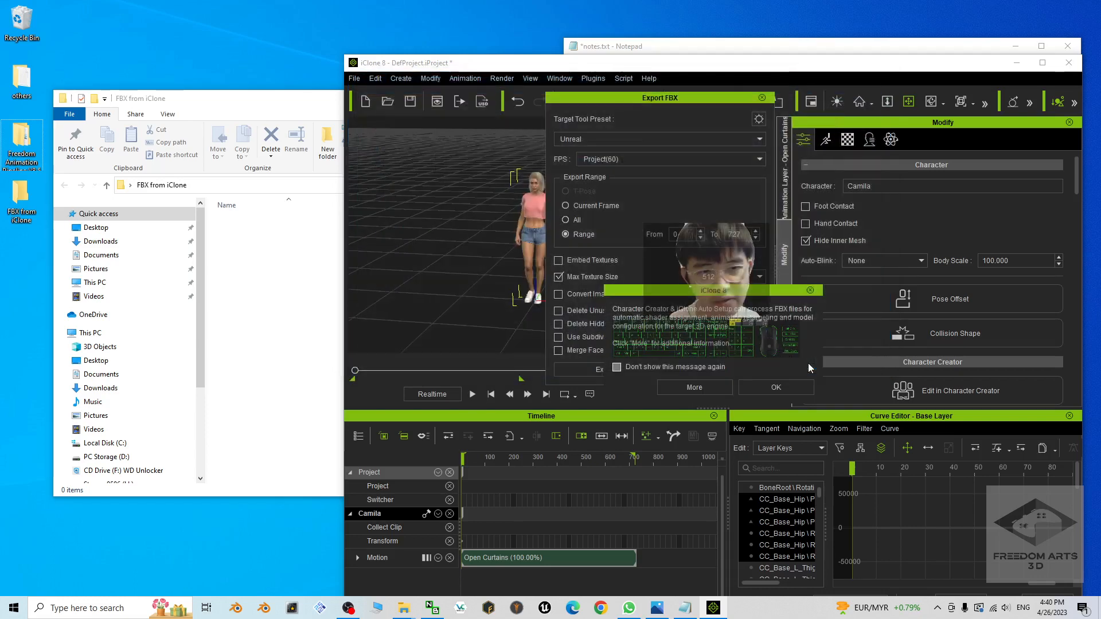
click(757, 388)
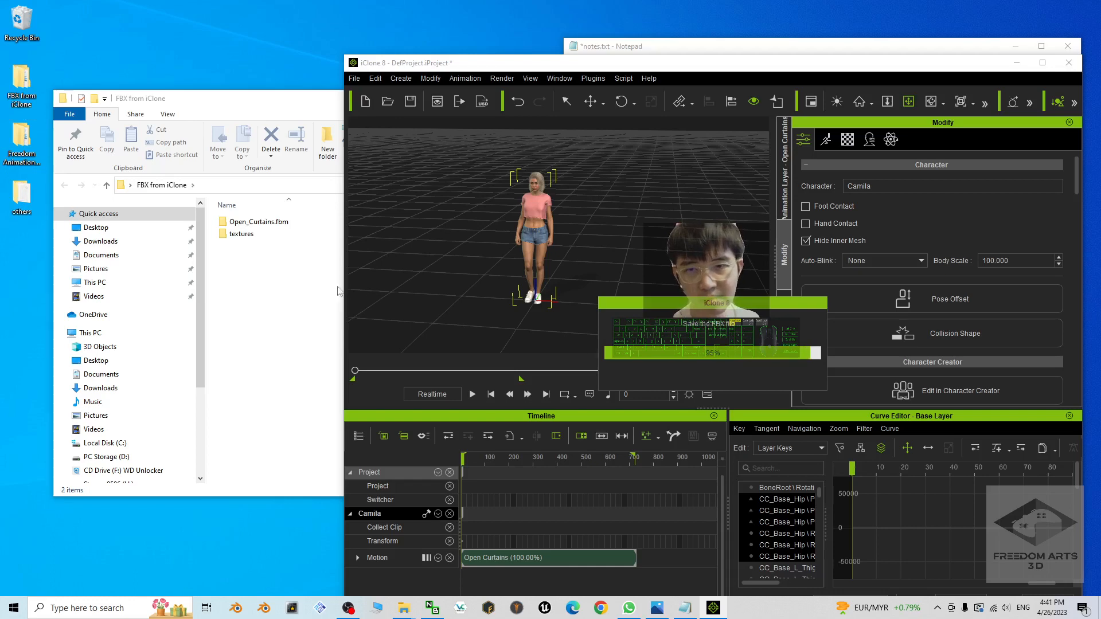
Step: Locate the exported Open_Curtains.fbx in its folder, and put iClone away to reveal the notes beside it
click(305, 305)
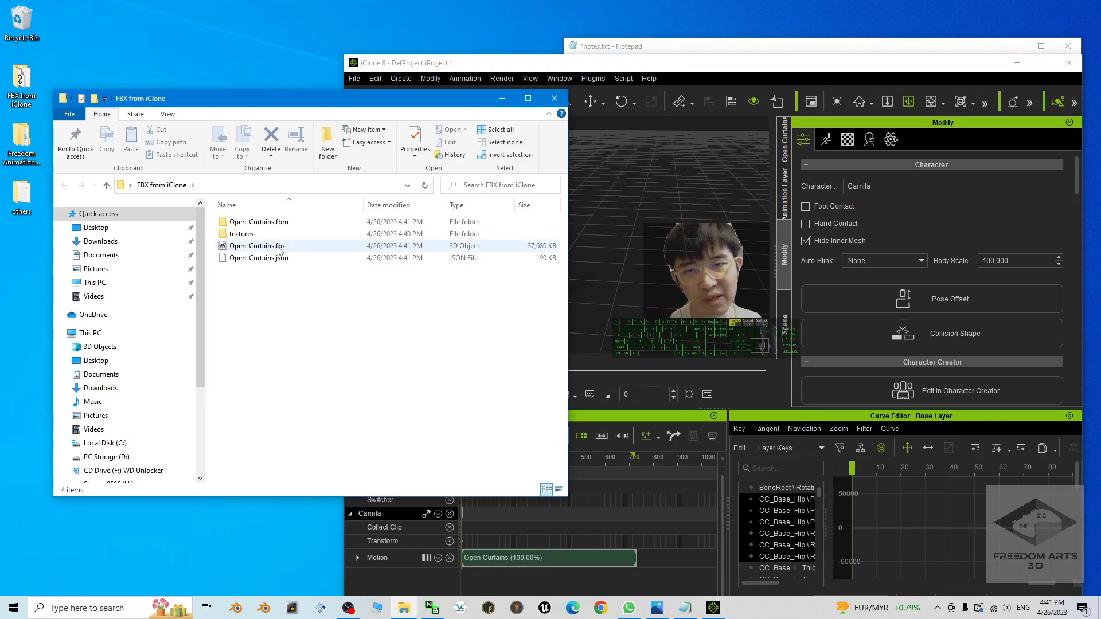
click(258, 245)
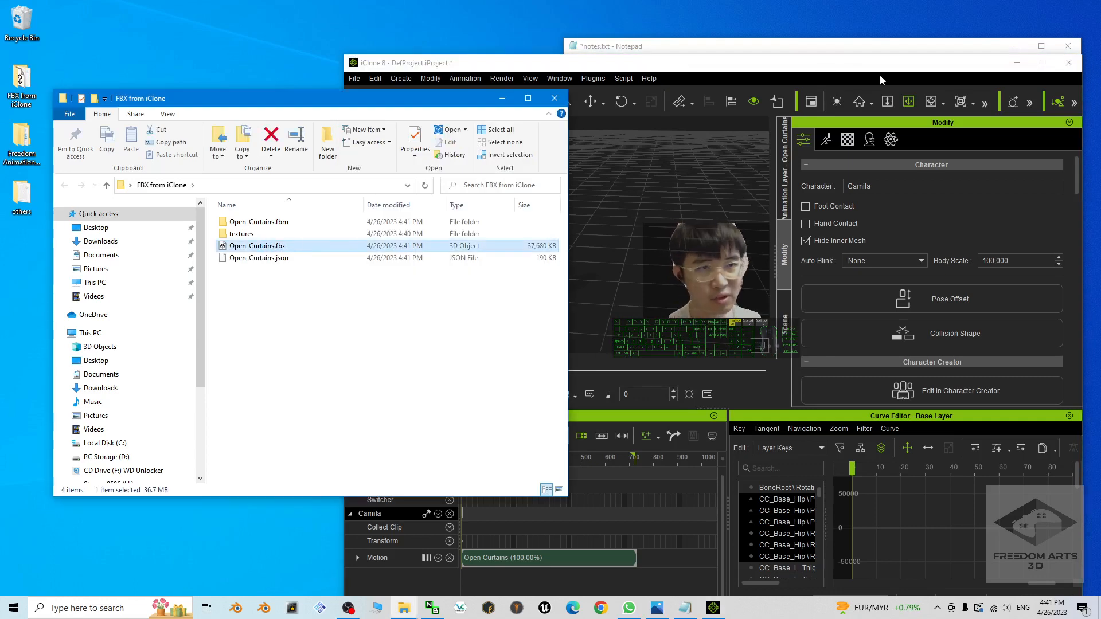
click(882, 80)
click(913, 46)
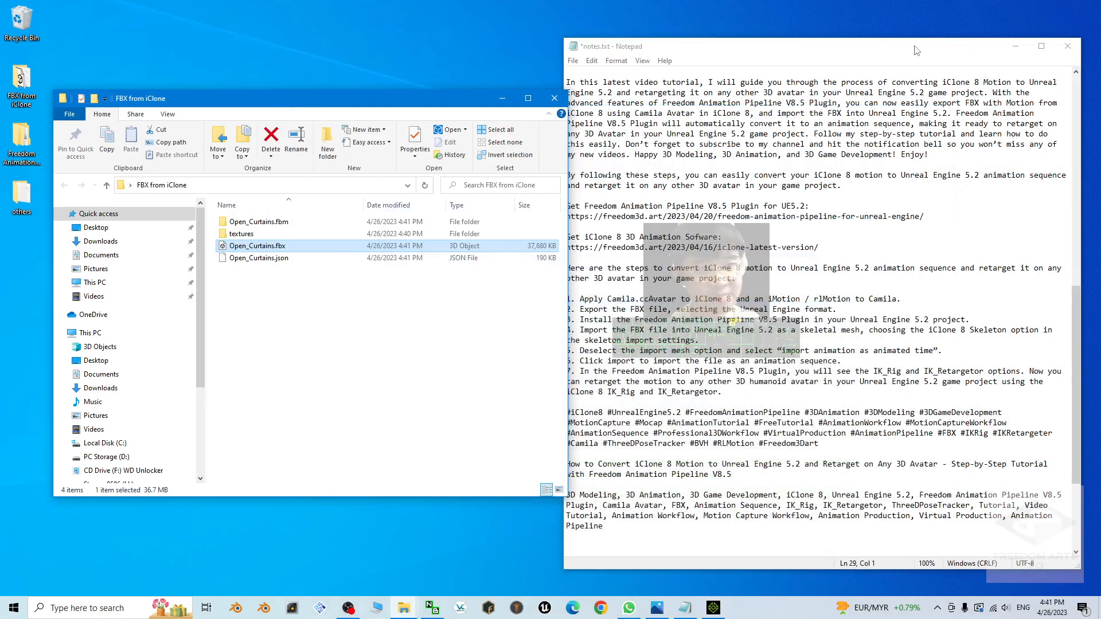
drag(468, 107, 452, 178)
Step: Highlight the download link of the Freedom Animation Pipeline V8.5 plugin in the notes
click(617, 217)
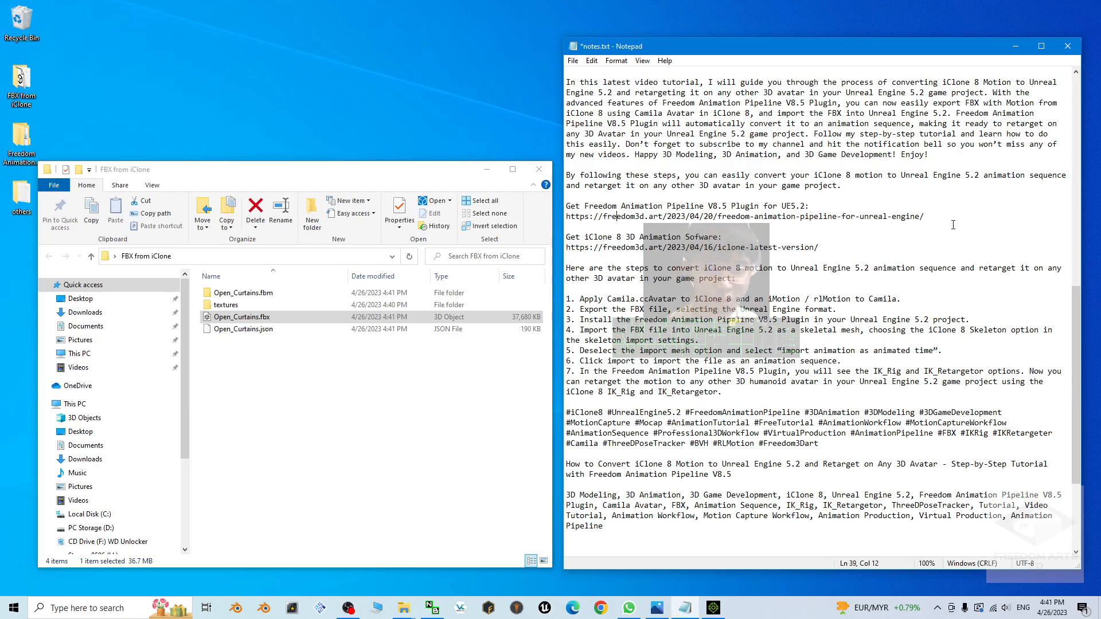
drag(615, 226, 577, 218)
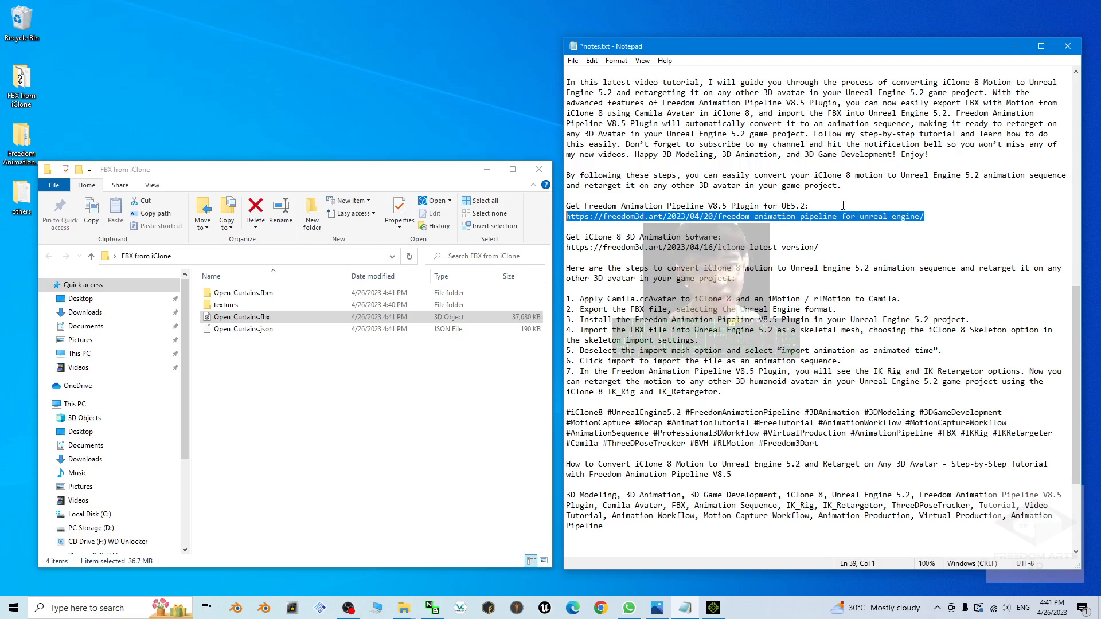
click(900, 210)
drag(931, 217, 567, 215)
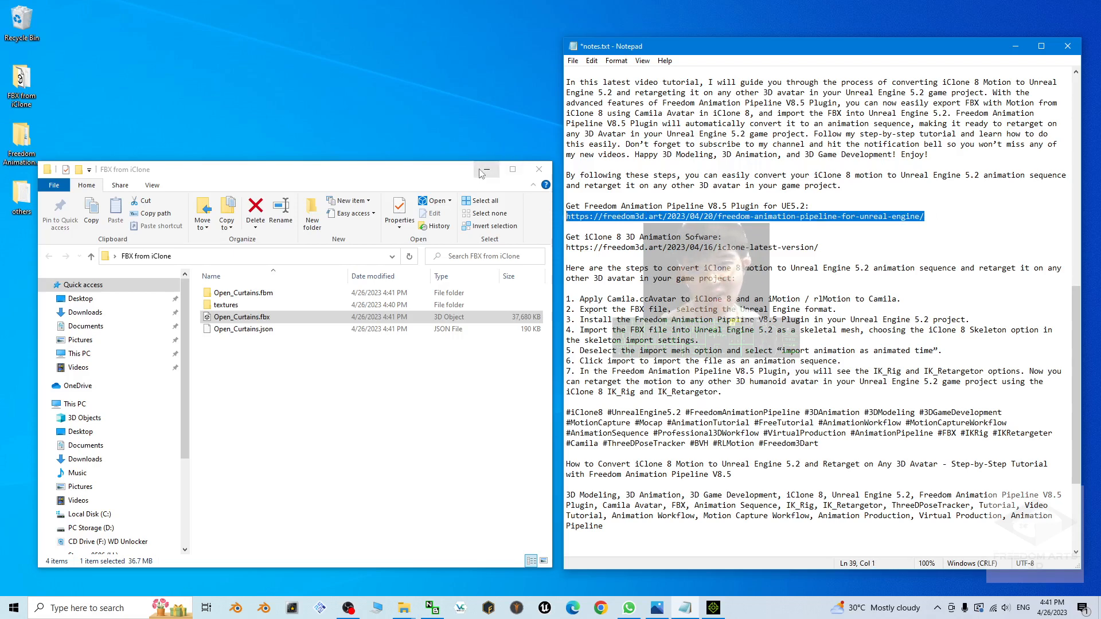
Step: Inspect the Content folder inside the Freedom Animation Pipeline V8.5 desktop folder, and minimise the open folder and notes windows
drag(397, 177, 410, 173)
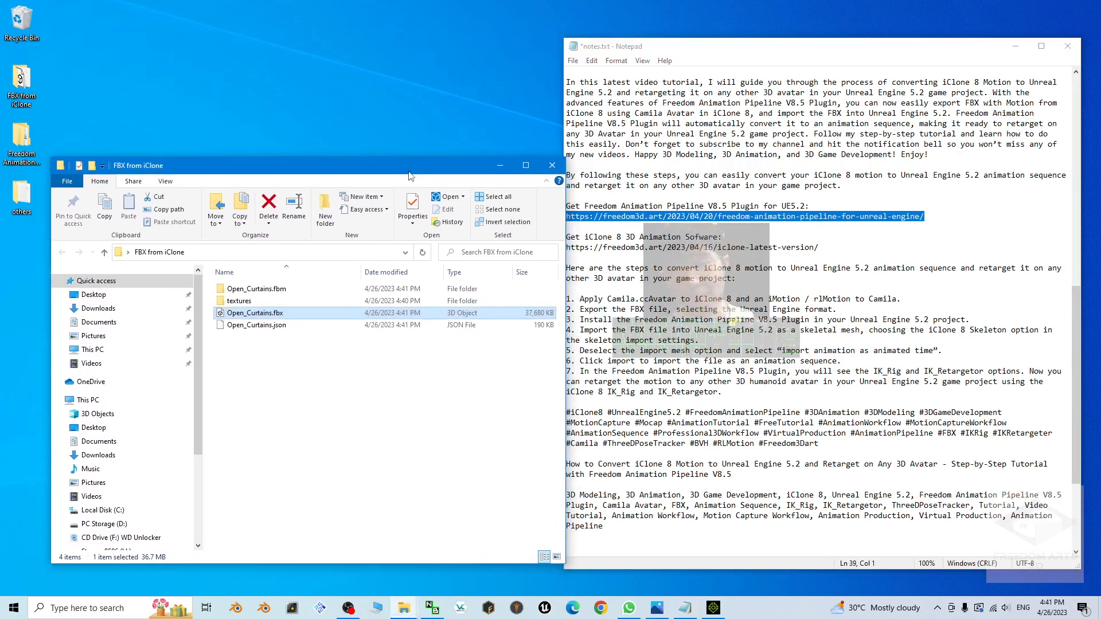
click(500, 166)
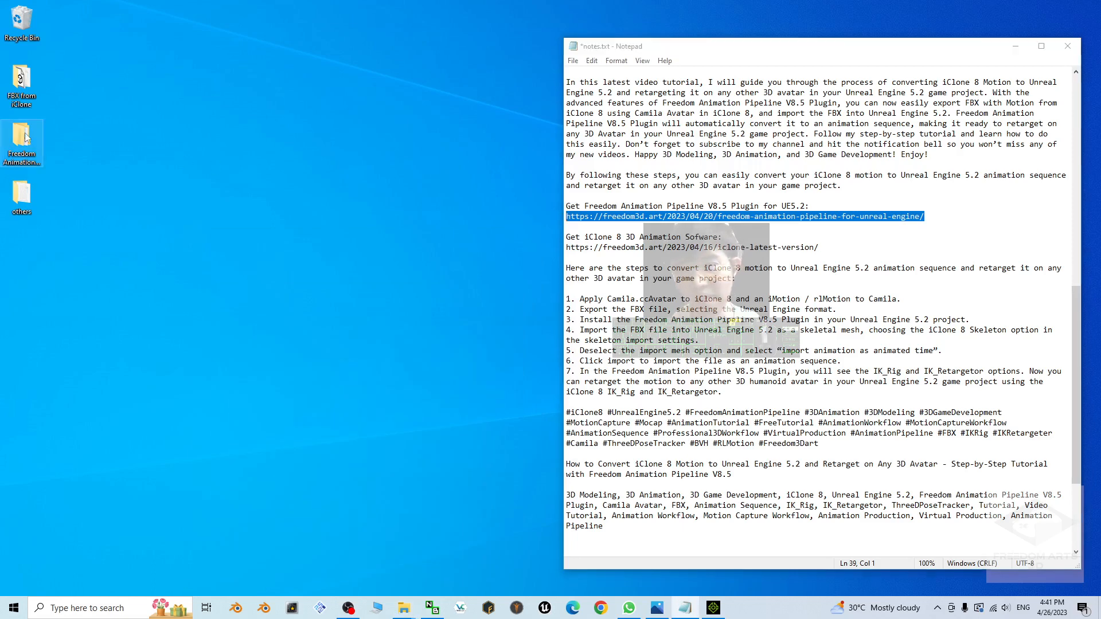
double_click(27, 137)
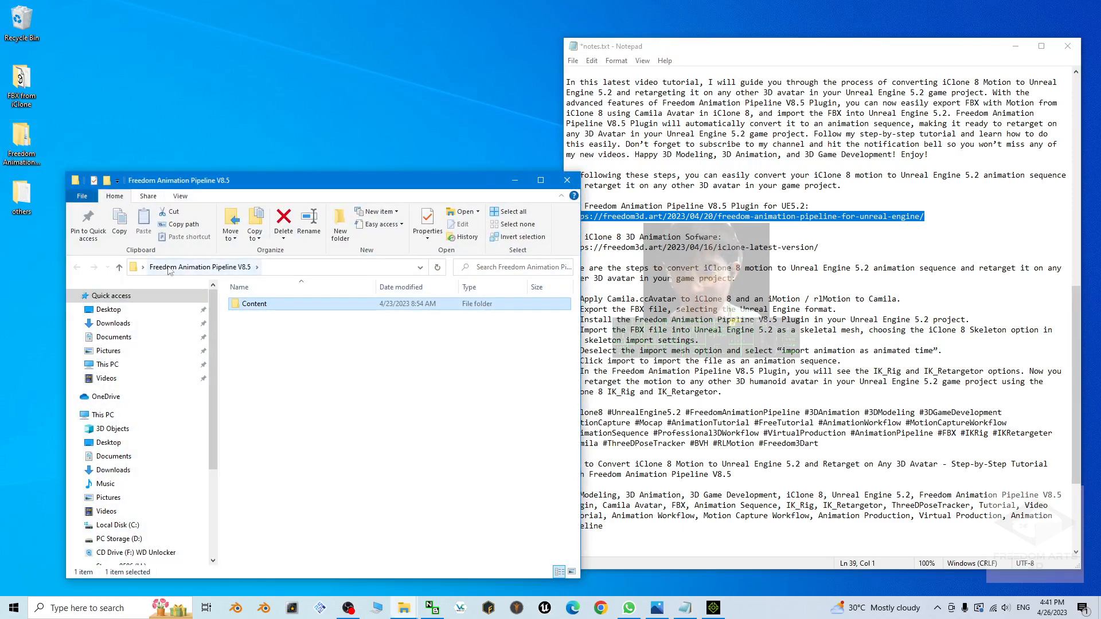
double_click(243, 308)
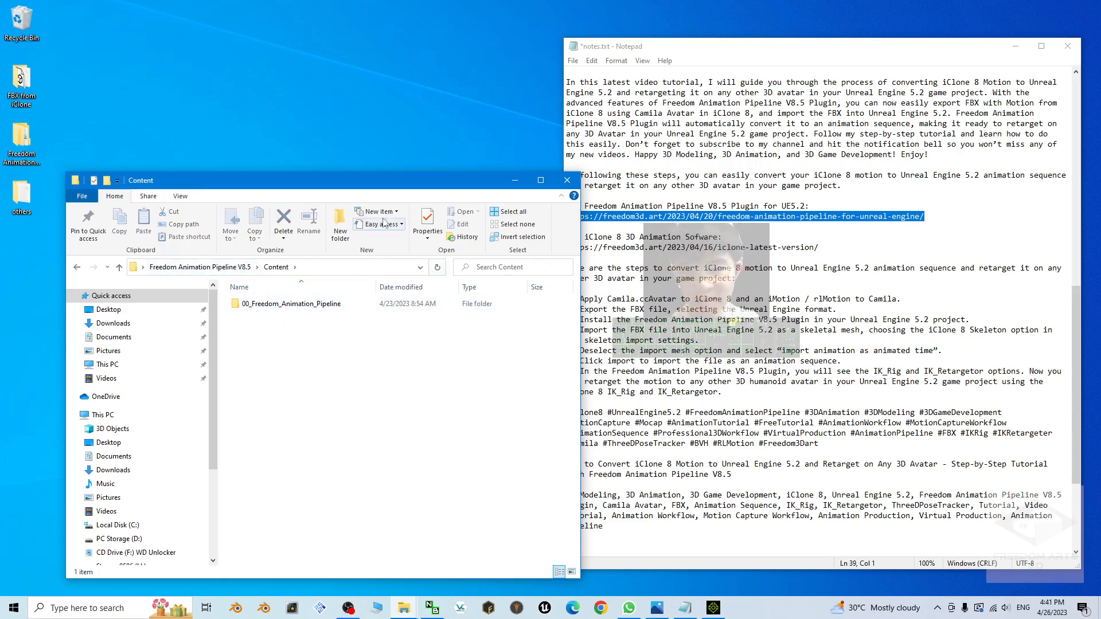
drag(398, 185, 383, 127)
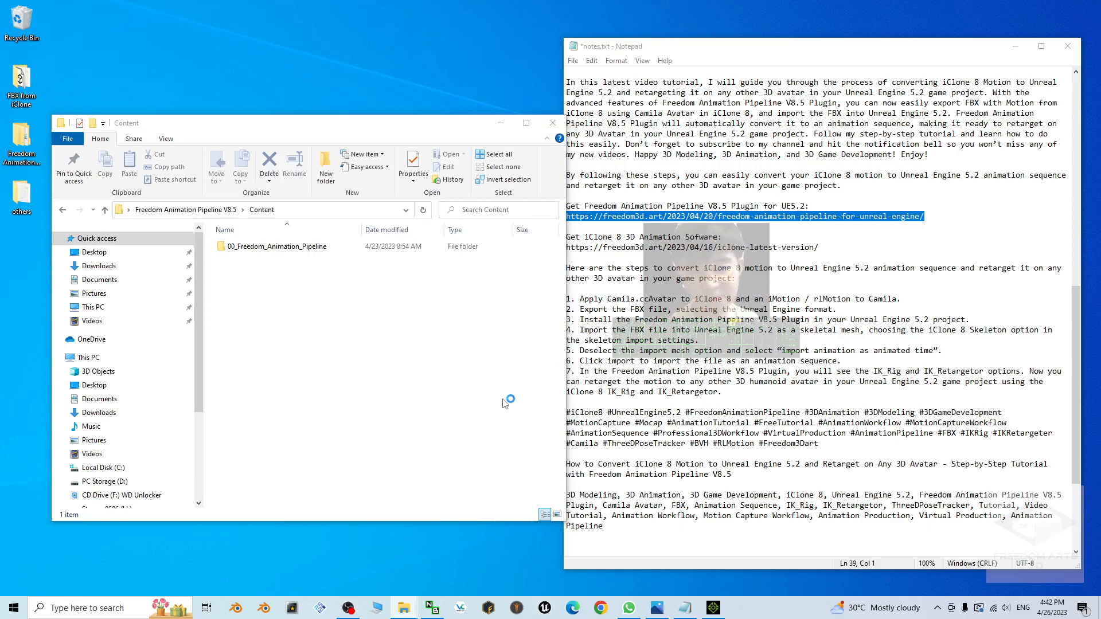
click(1002, 49)
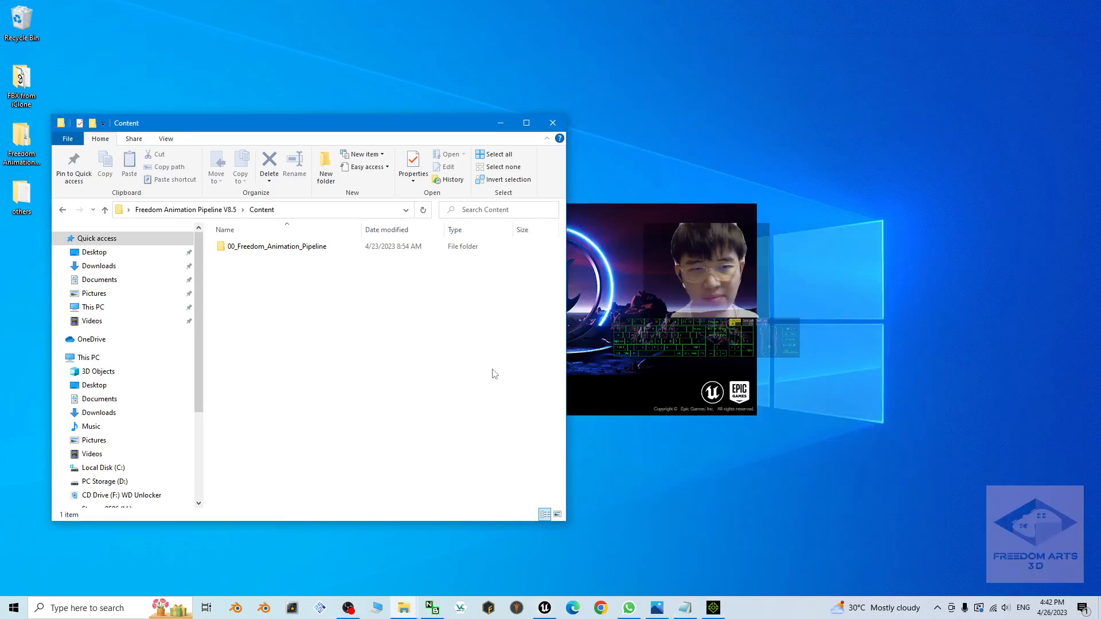
click(501, 123)
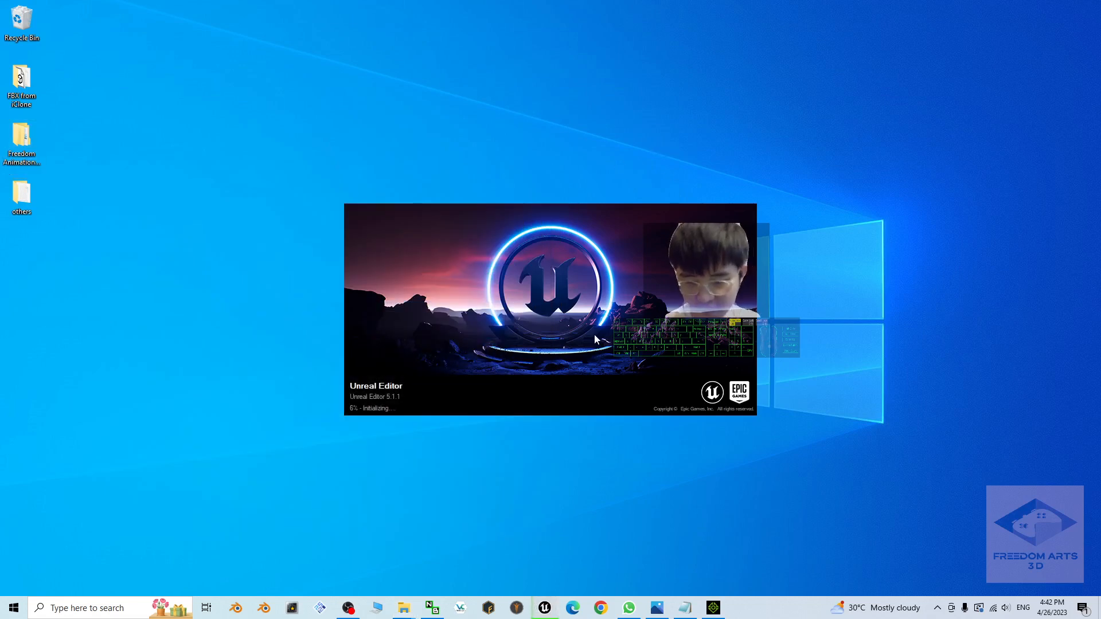
Step: Switch to the Epic Games Launcher and choose the Unreal Engine entry without a version number as the engine to launch
click(936, 607)
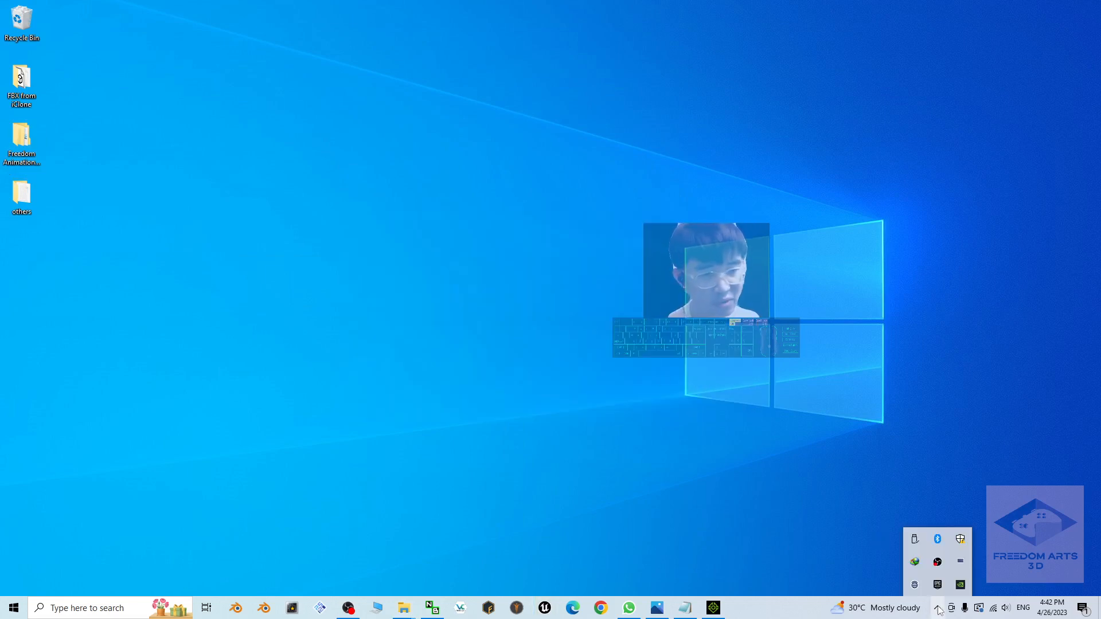
click(938, 585)
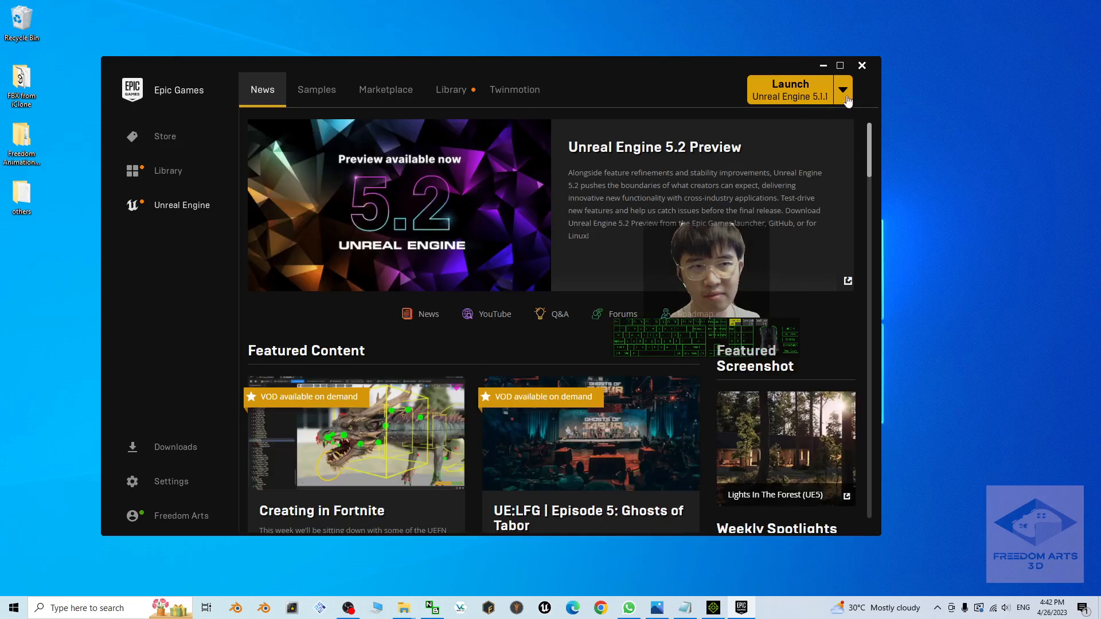
click(842, 91)
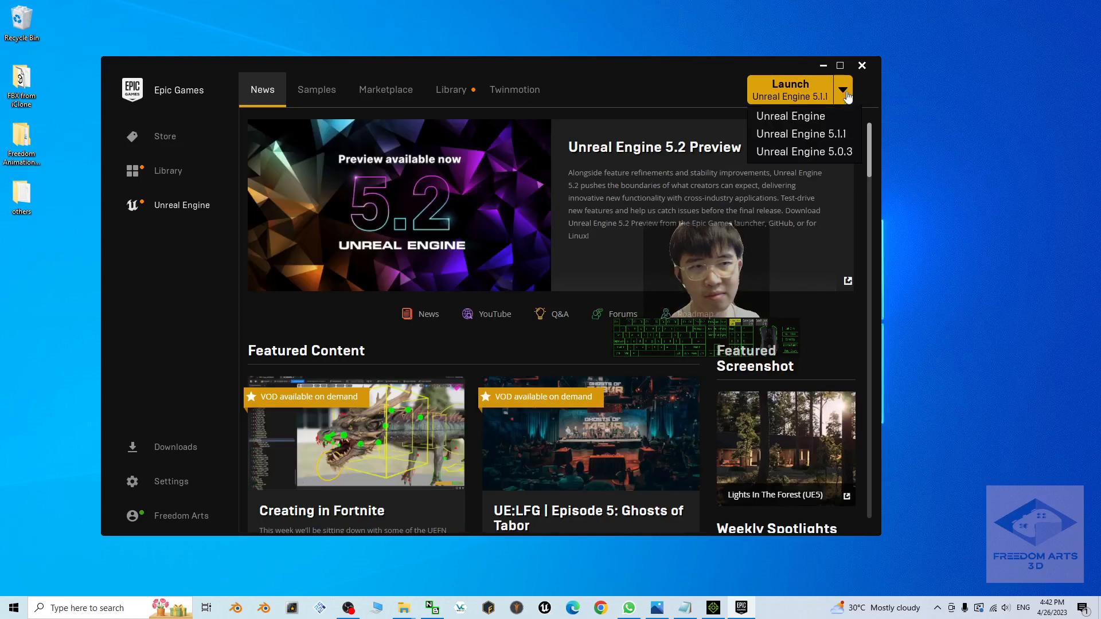
click(814, 118)
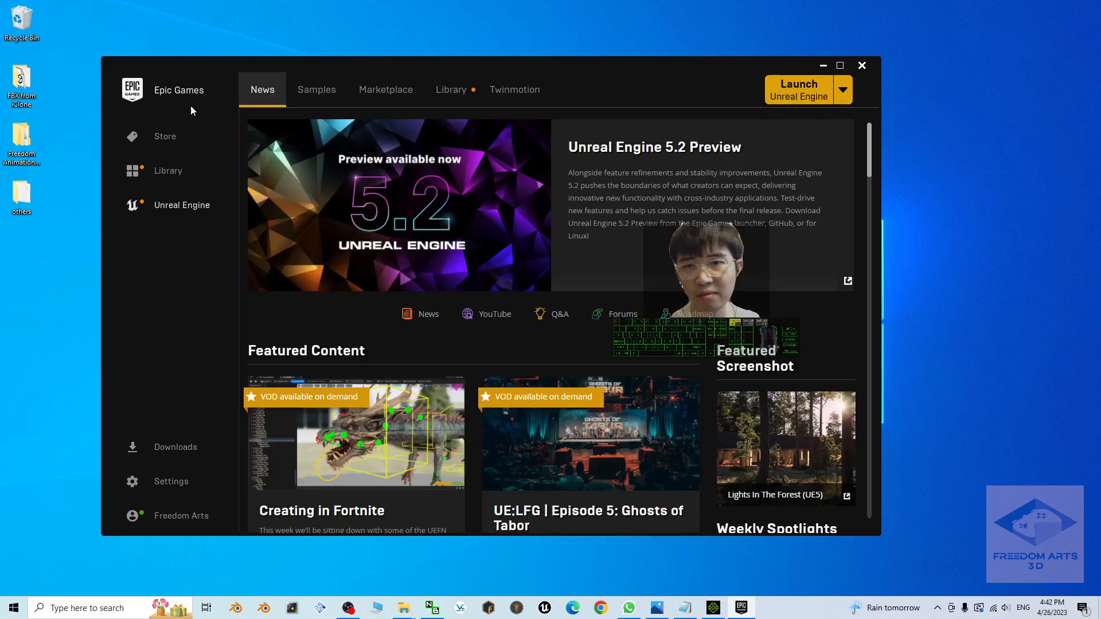
Step: Start the update of Unreal Engine 5.2.0 Preview 2 from the engine versions in the Epic Games Launcher library
click(451, 95)
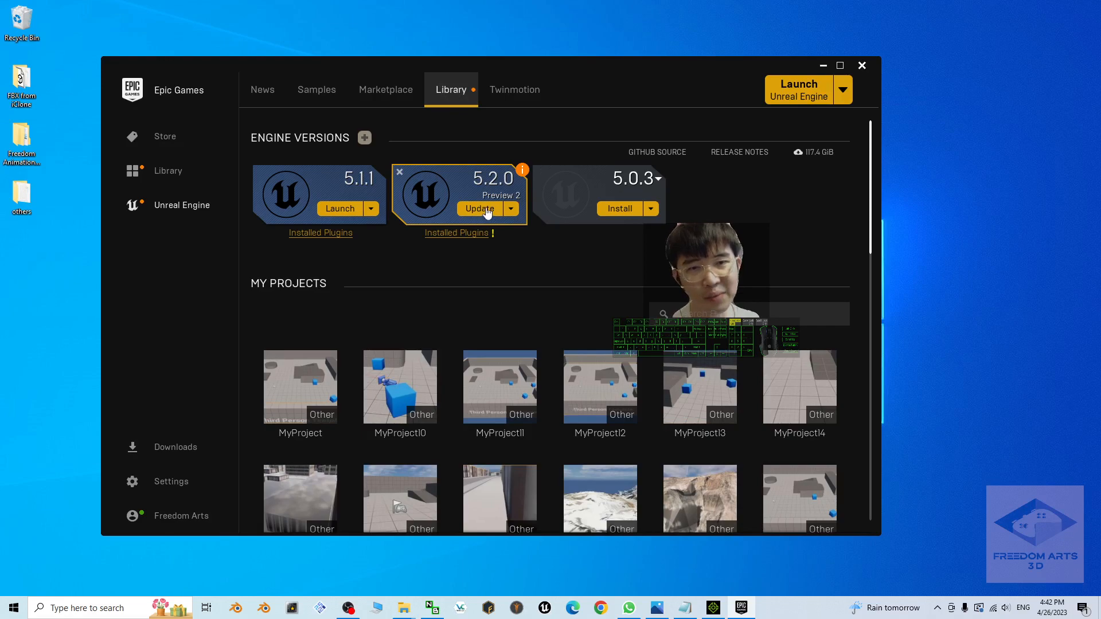
click(352, 610)
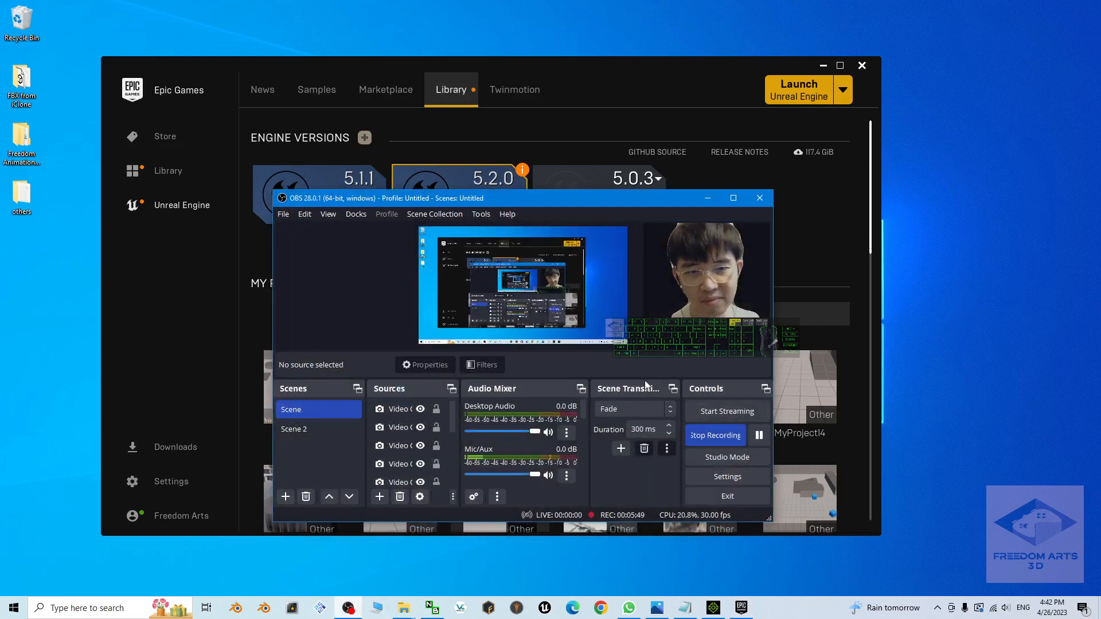
drag(553, 199, 530, 254)
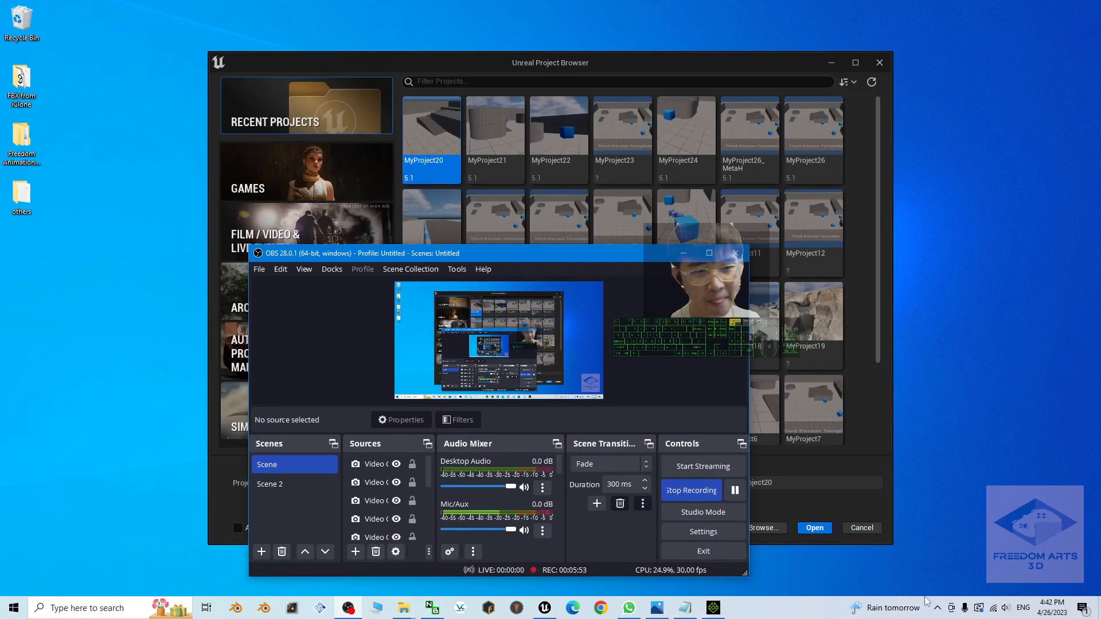
click(937, 607)
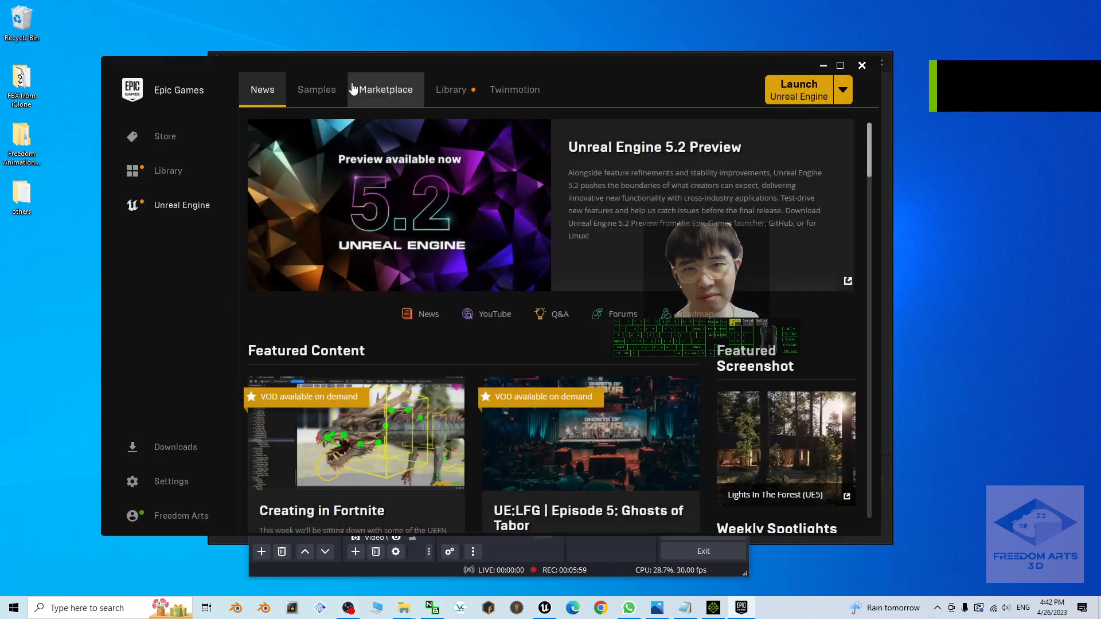
click(450, 90)
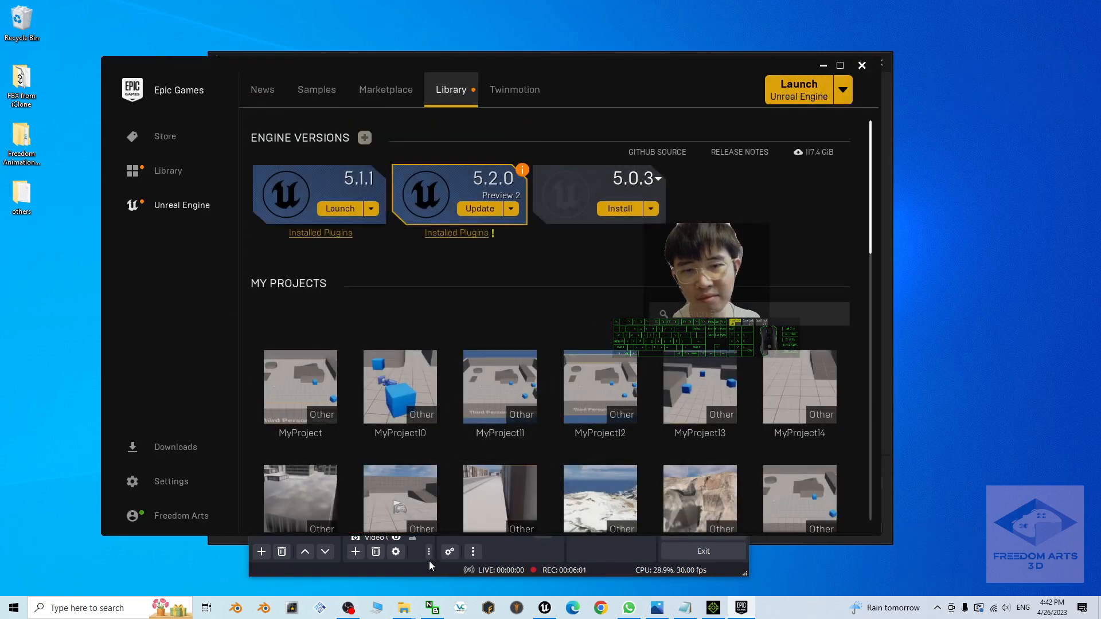
click(480, 210)
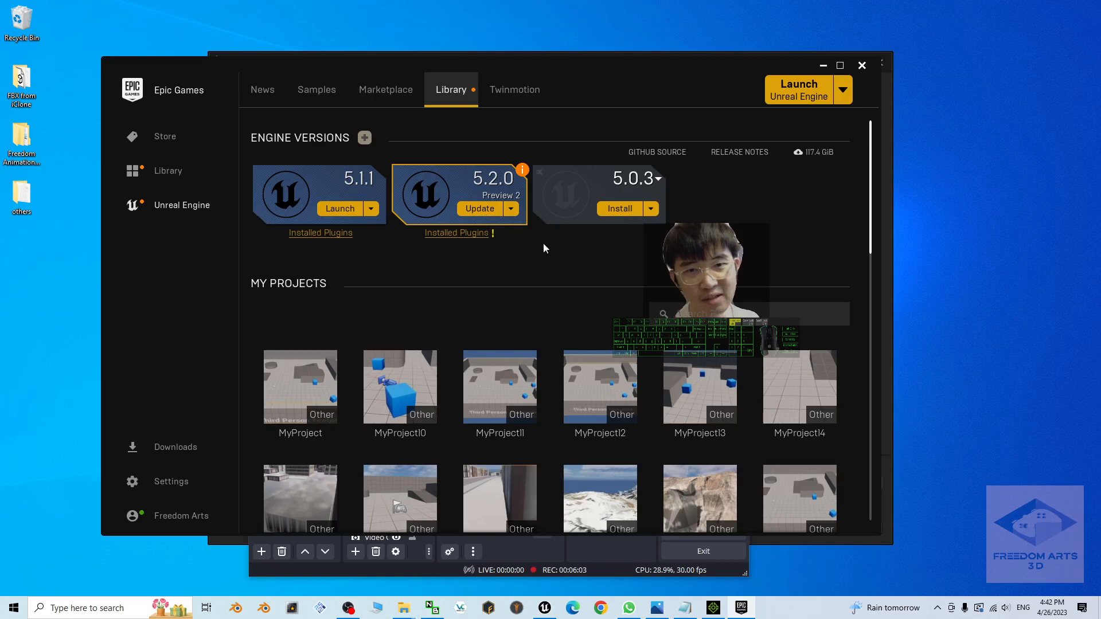
Step: Switch to OBS to pause and resume the recording during the engine update, and minimise its window
click(391, 569)
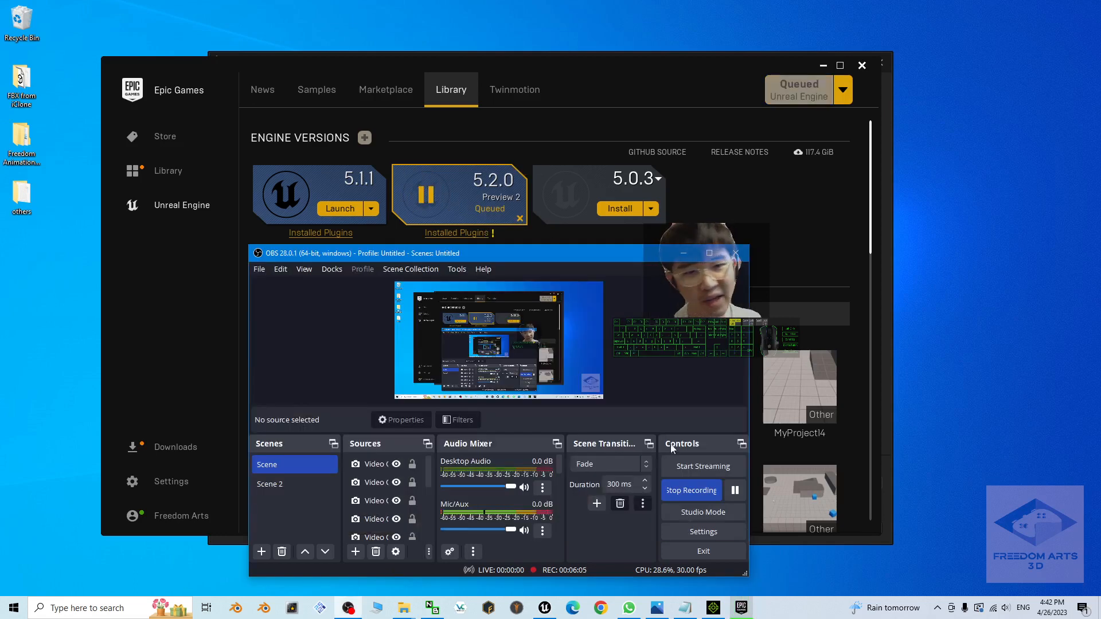
drag(646, 280, 646, 290)
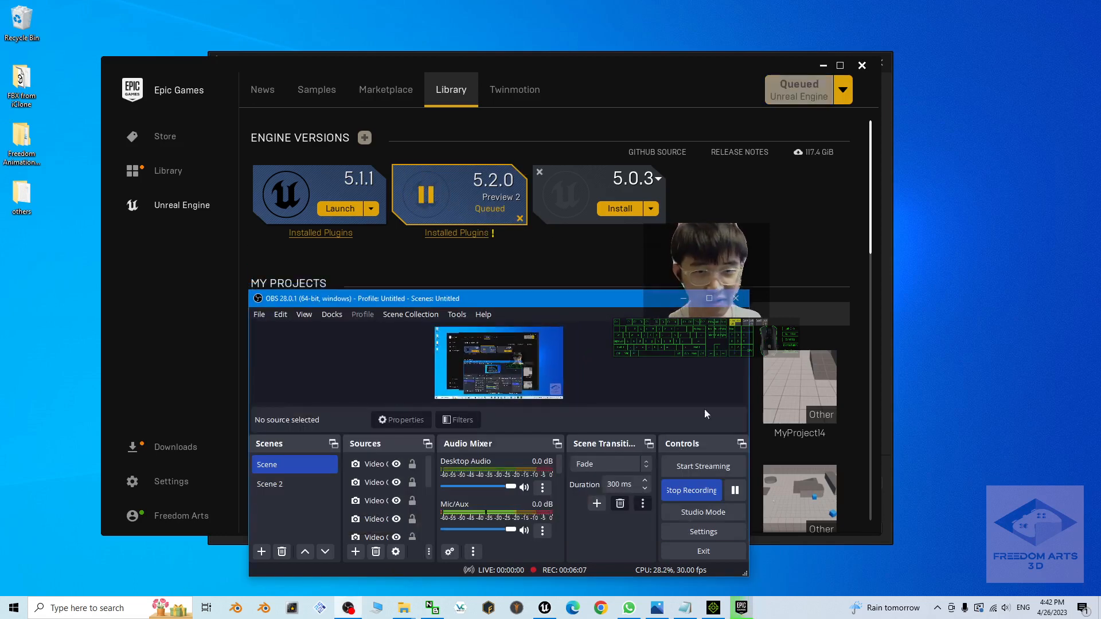
click(734, 490)
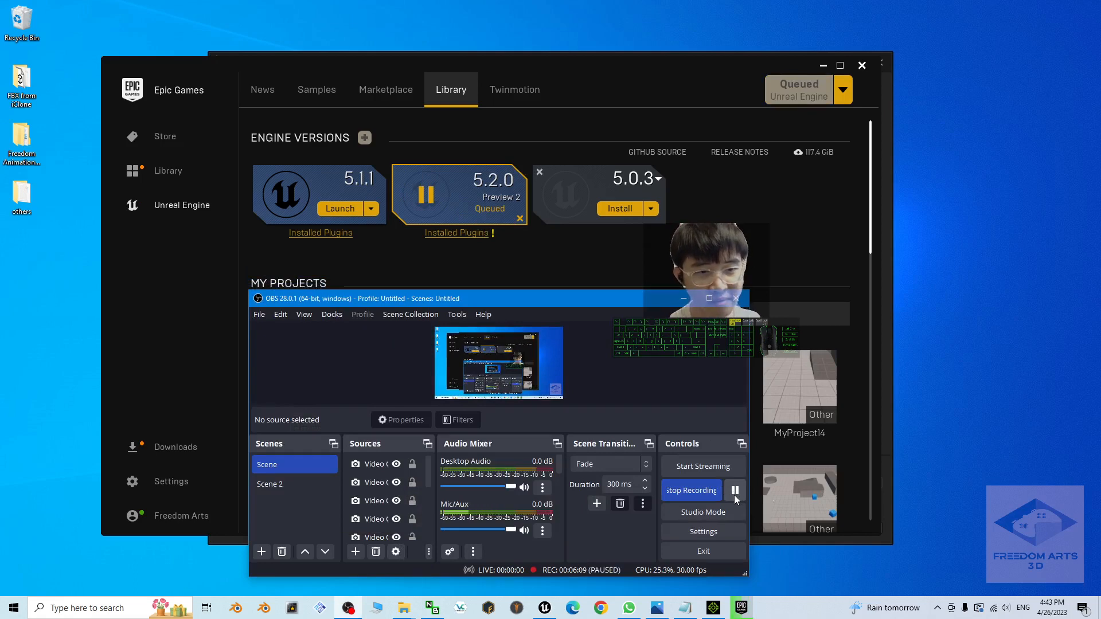
click(735, 491)
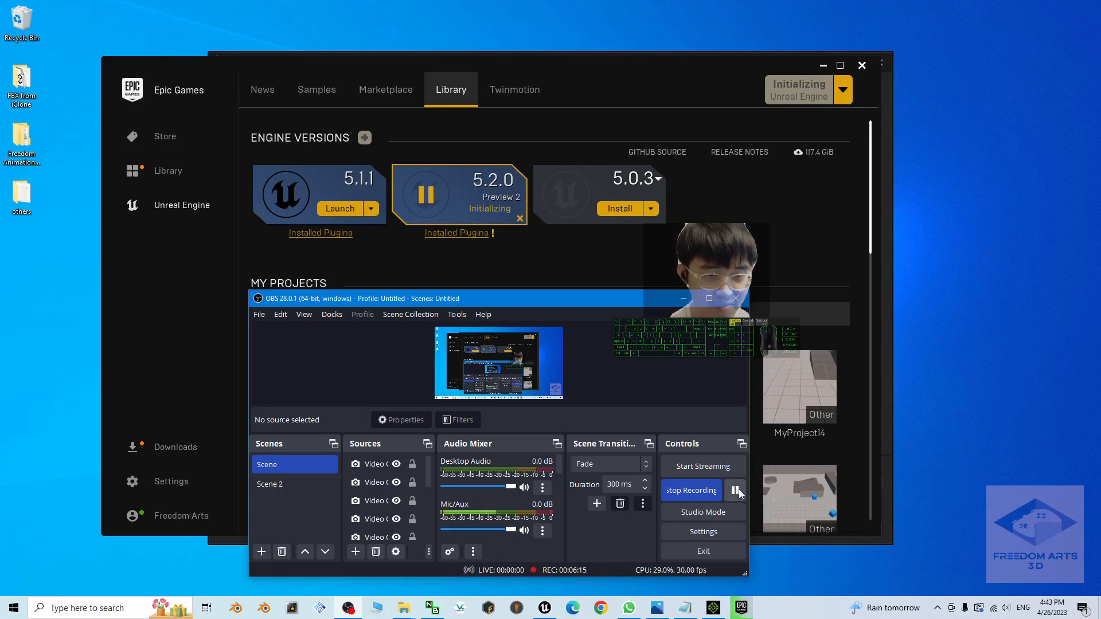
click(686, 300)
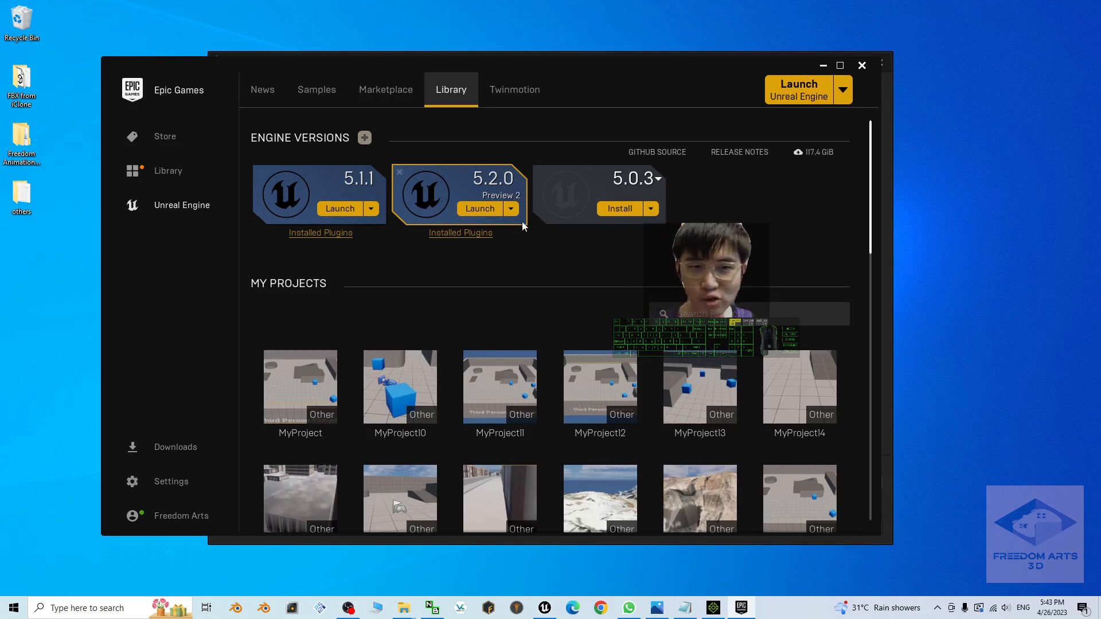
Step: Try to launch Unreal Engine 5.2.0 Preview 2 from the library, and minimise the launcher and the open Project Browser
click(480, 209)
click(824, 65)
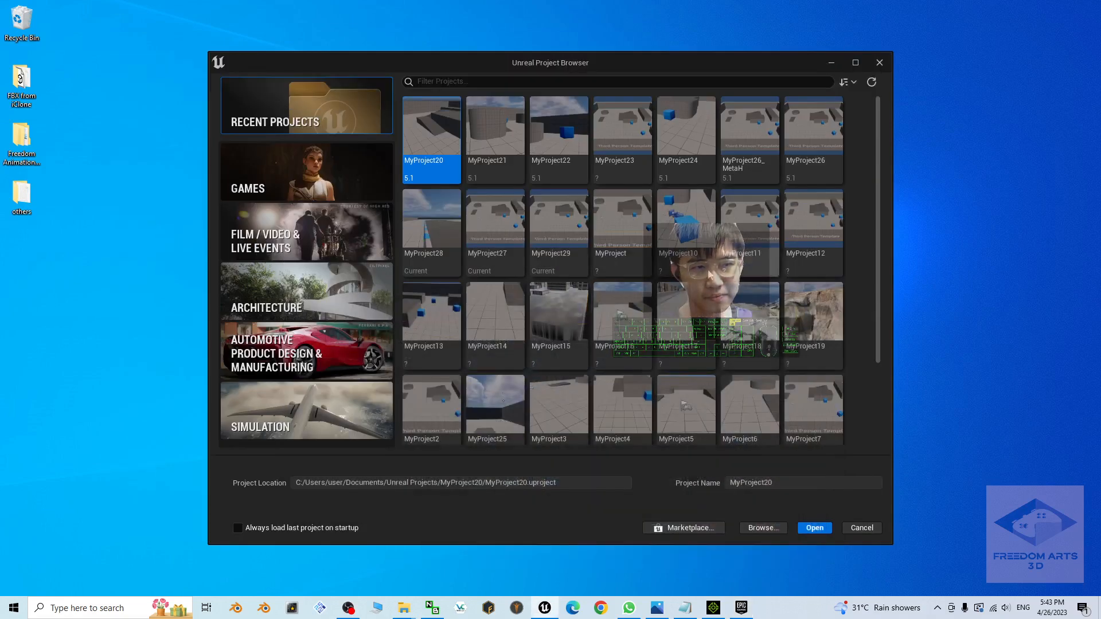
click(831, 63)
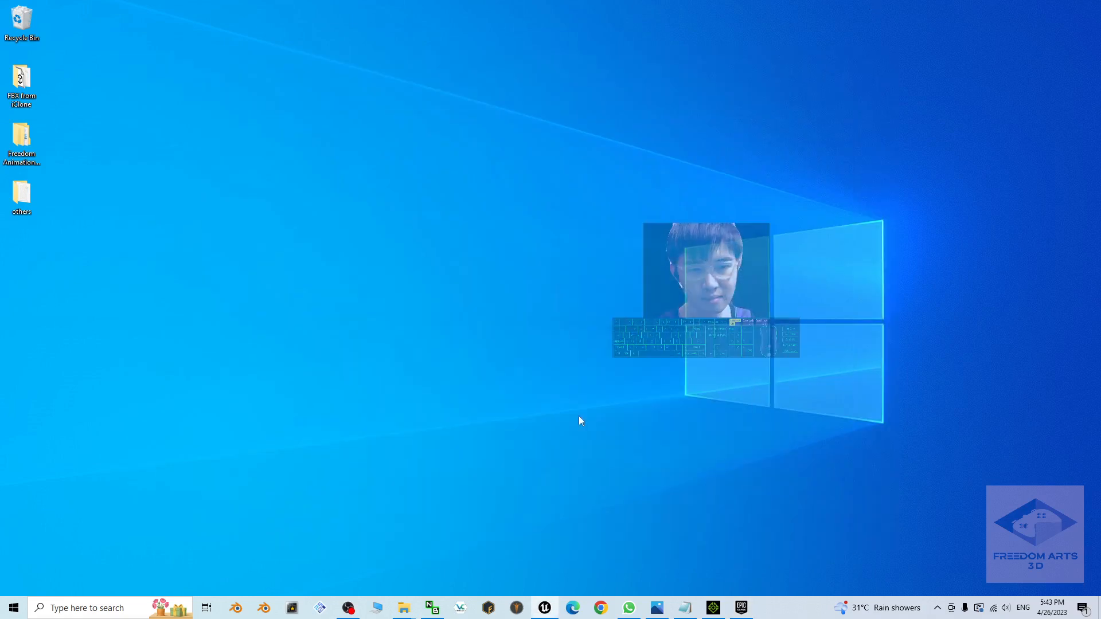
click(741, 607)
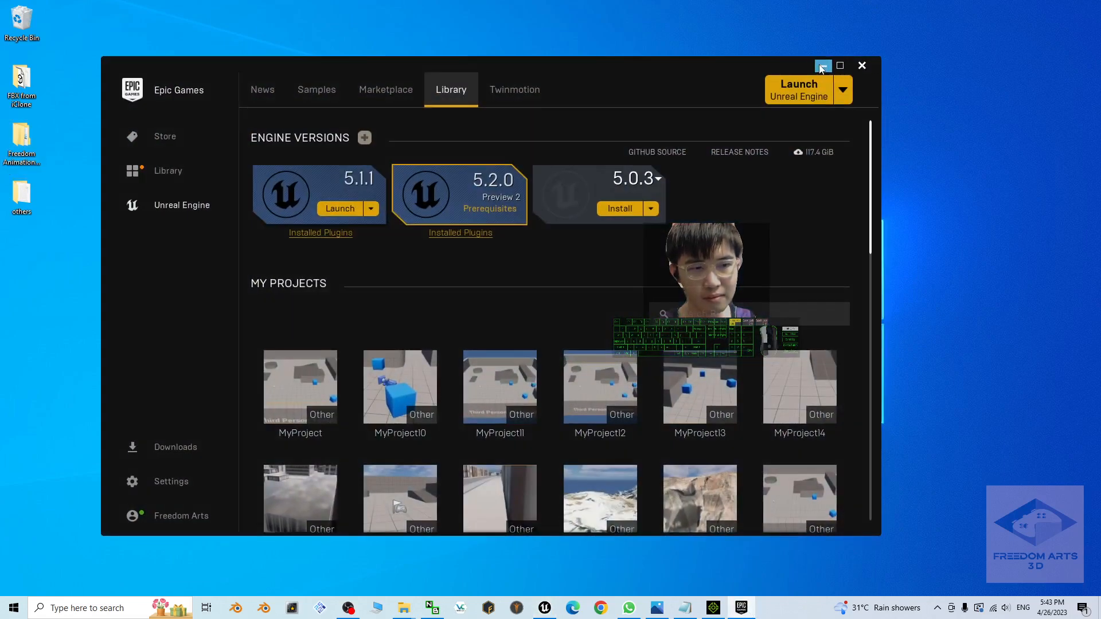
click(822, 66)
Step: Check the launch status and the installed plugins of Unreal Engine 5.2.0 Preview 2 in the Epic Games Launcher
click(742, 607)
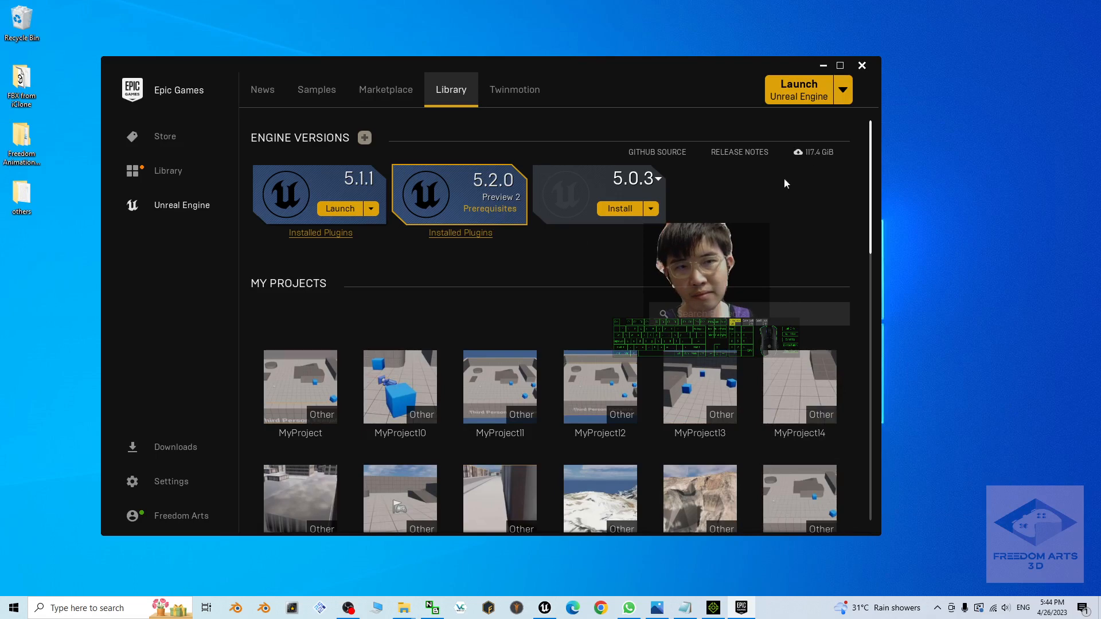
click(844, 92)
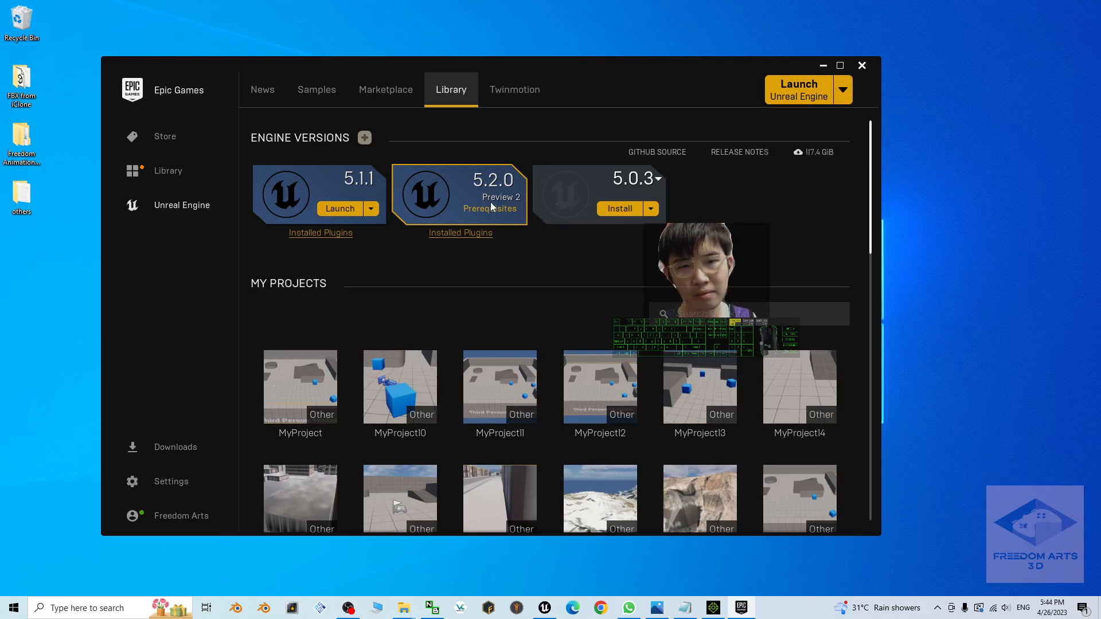
click(461, 234)
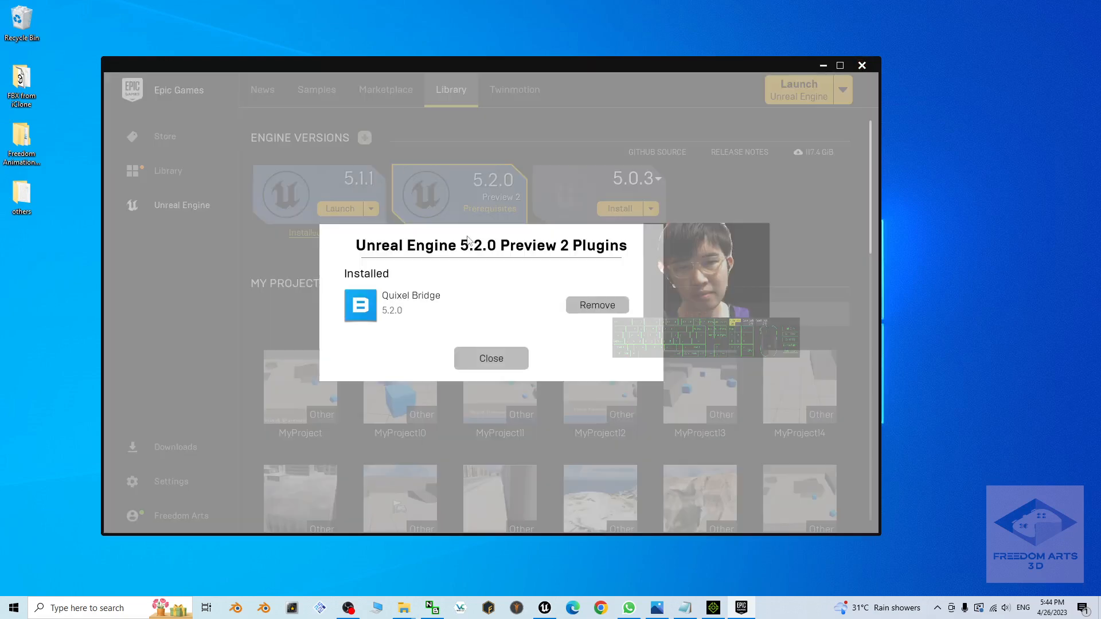
click(487, 359)
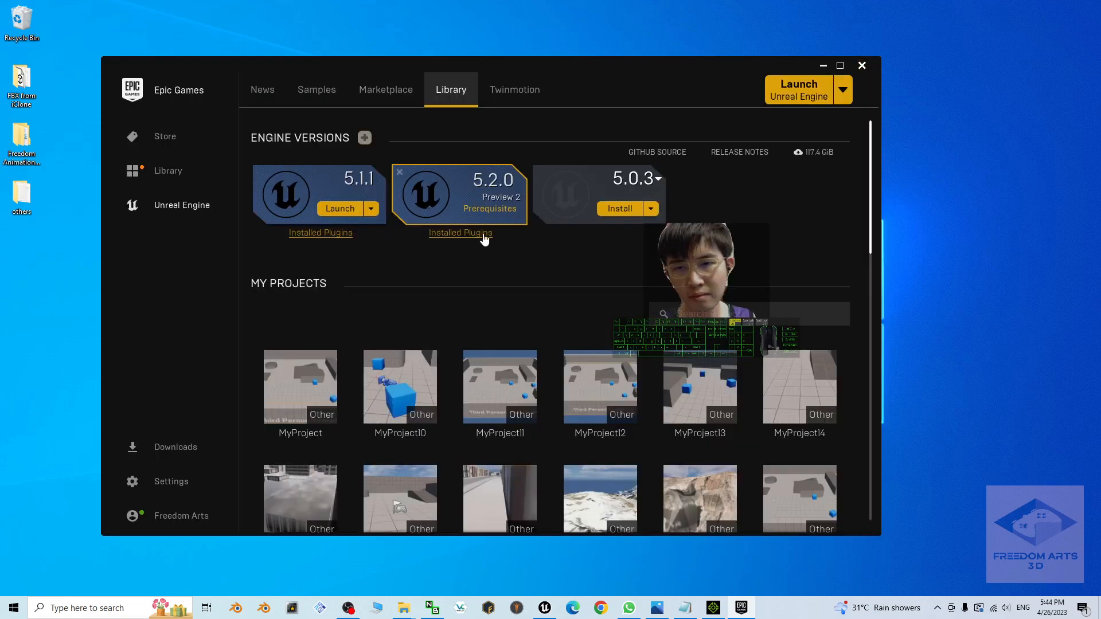
click(741, 608)
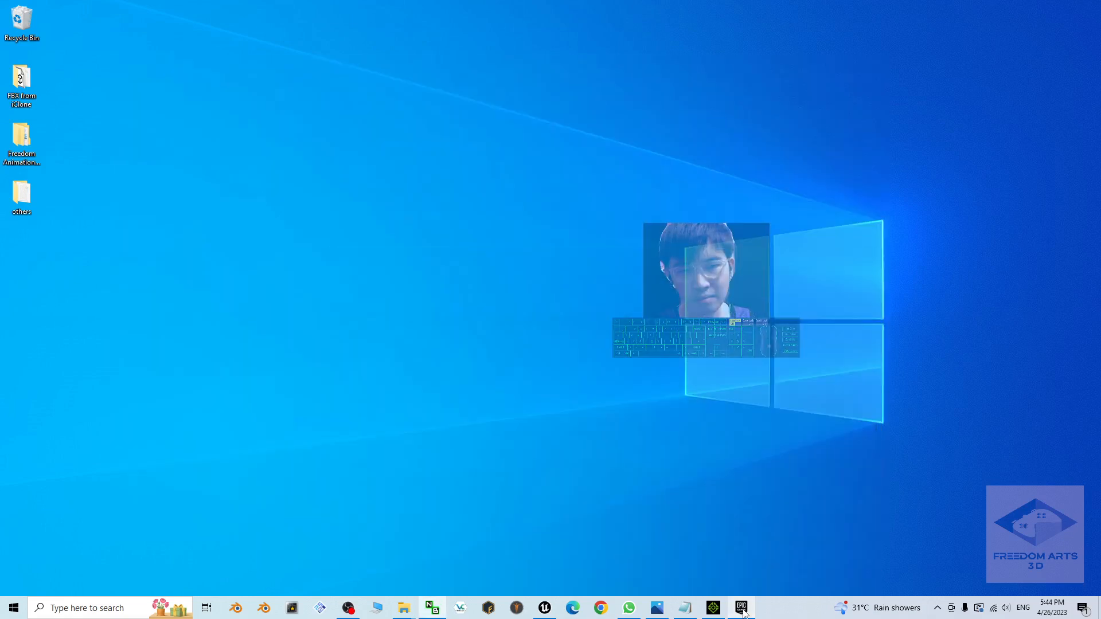
click(741, 609)
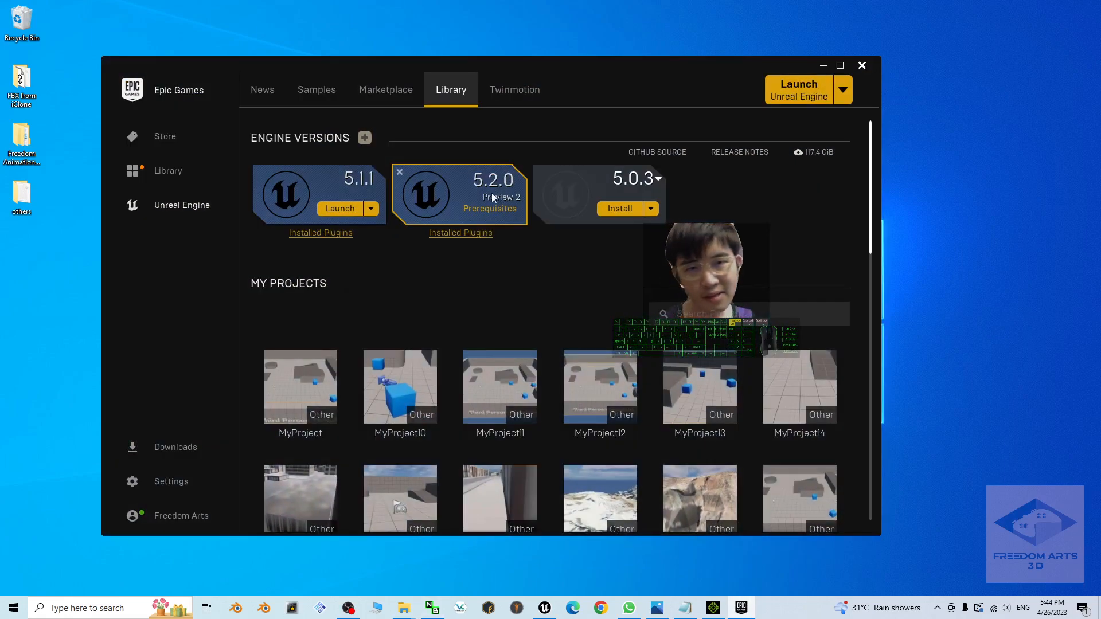
Step: Switch to File Explorer and open the folder C:\Program Files\Epic Games\UE_5.2\Engine\Binaries\Win64
click(378, 610)
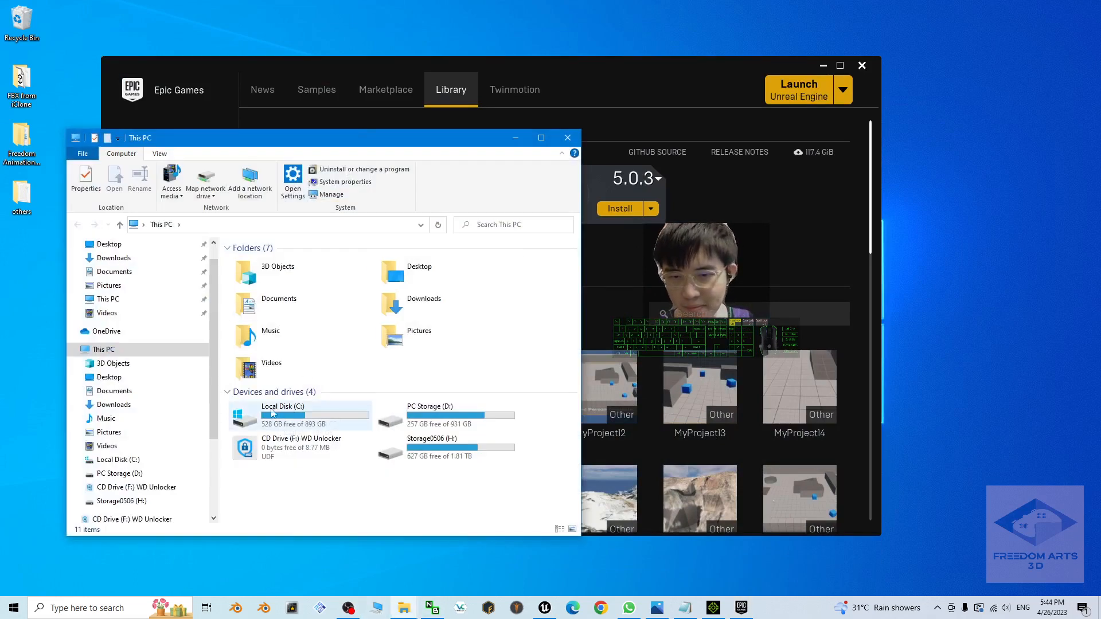
double_click(272, 413)
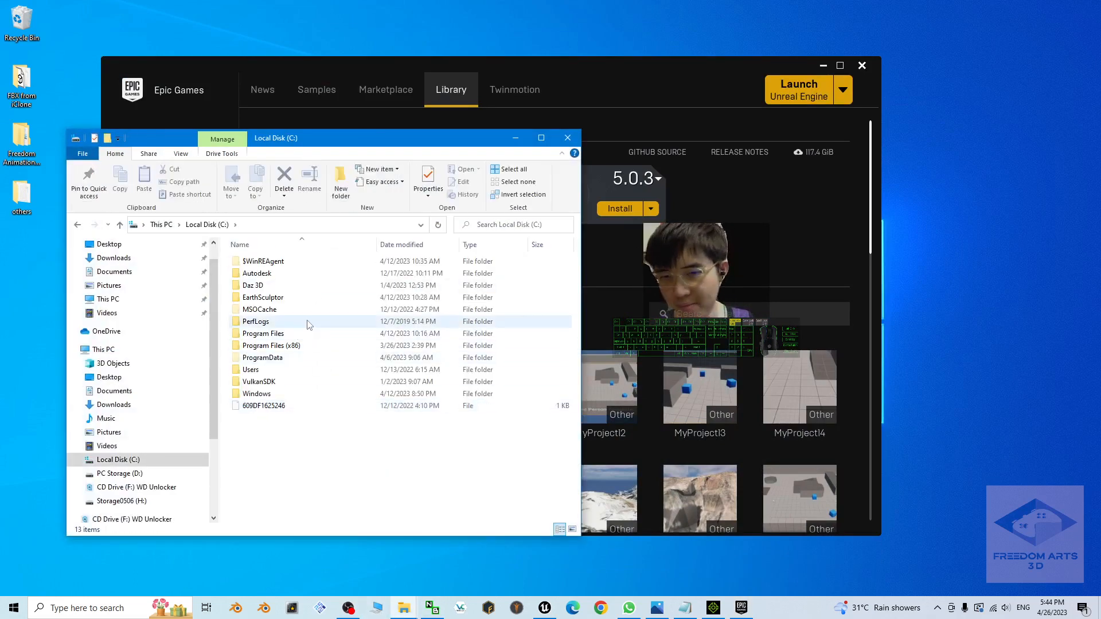
double_click(292, 334)
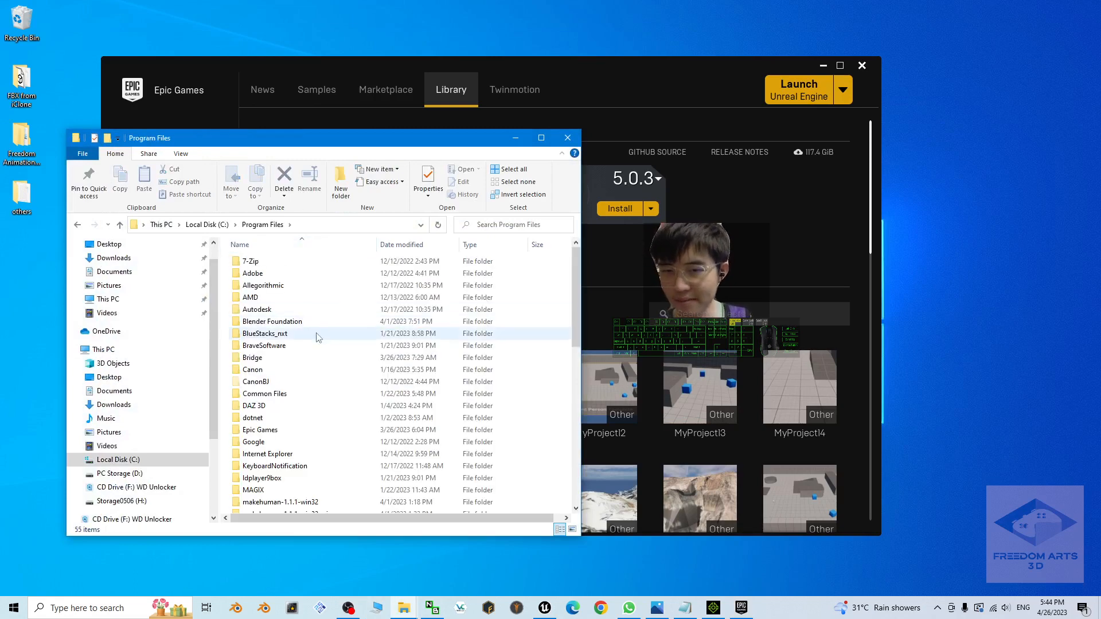
scroll(318, 339, down, 5)
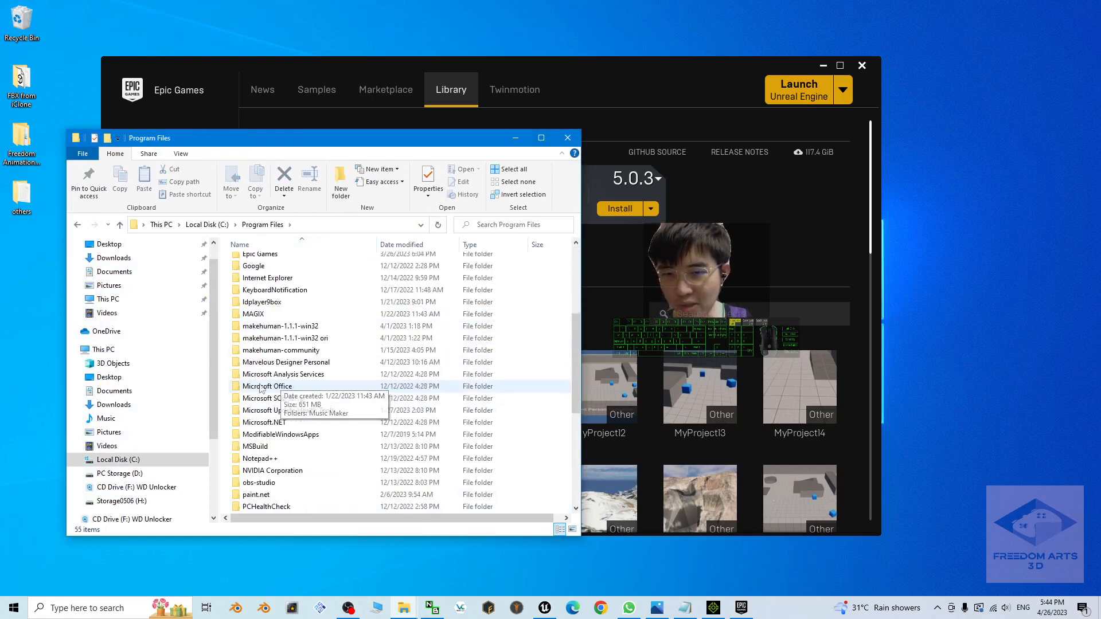
scroll(261, 389, up, 5)
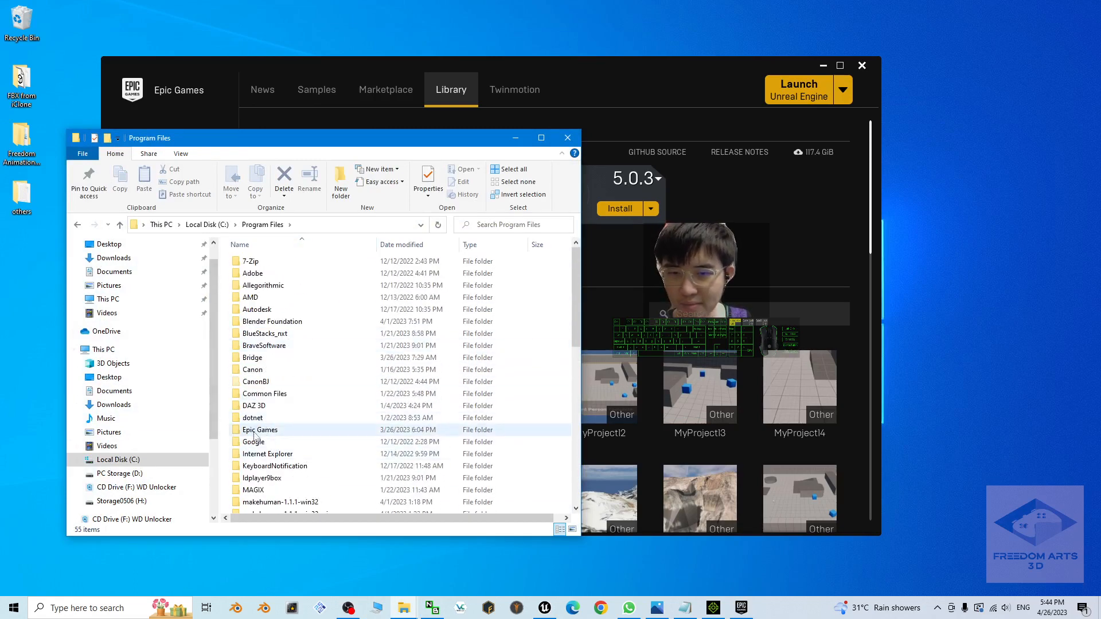
double_click(256, 431)
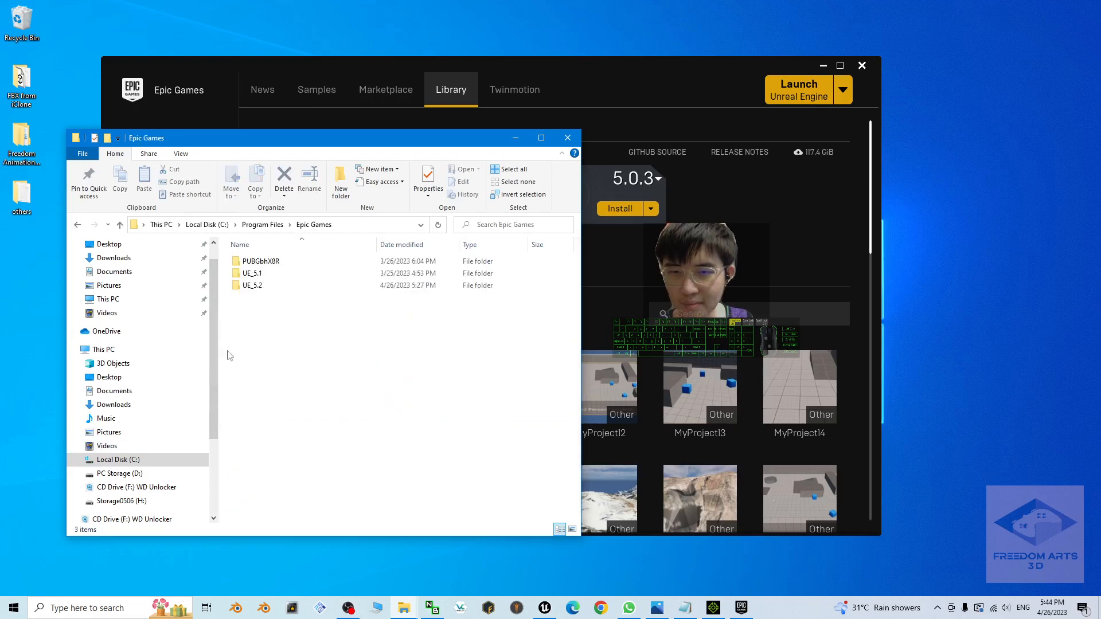
double_click(270, 289)
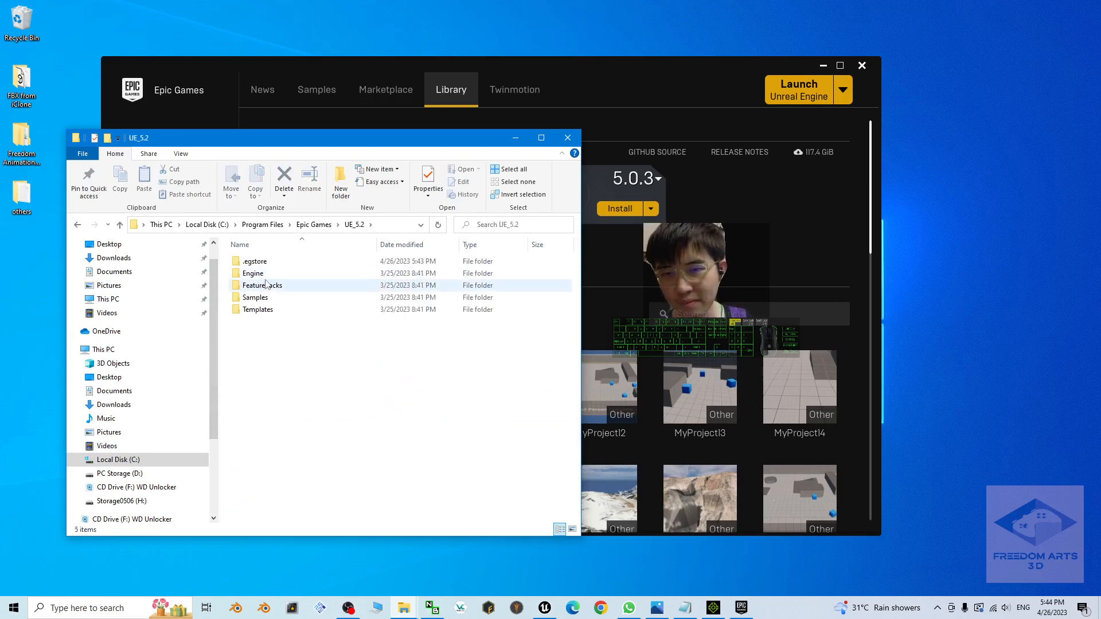
double_click(255, 274)
double_click(254, 262)
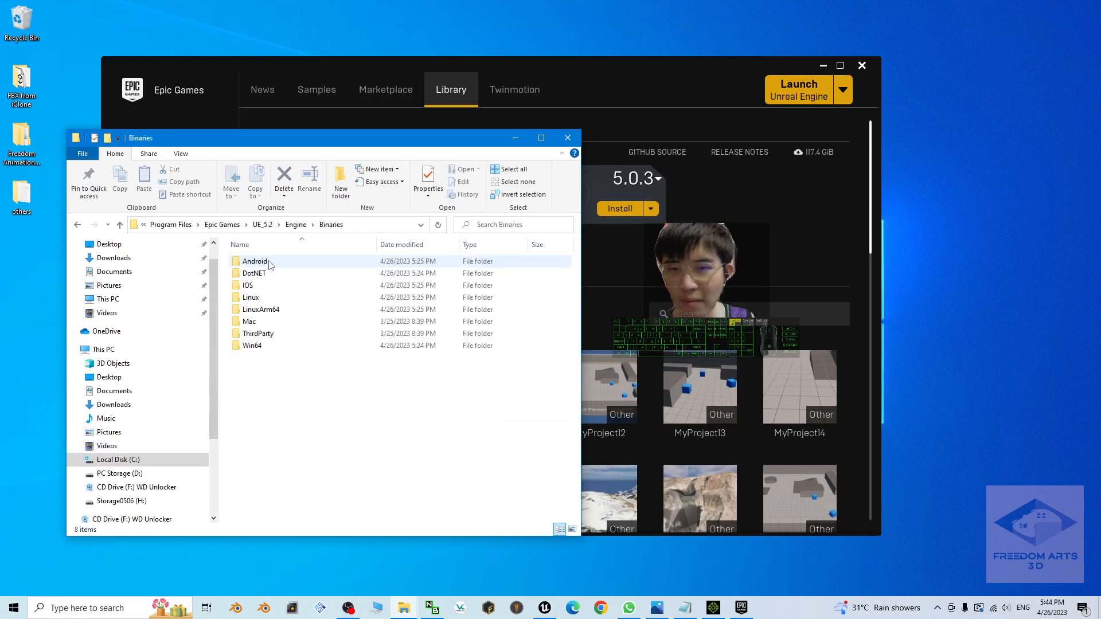
double_click(251, 346)
Step: Sort the Win64 folder by file type and run UnrealEditor.exe, with the Epic Games Launcher minimised
scroll(374, 303, down, 10)
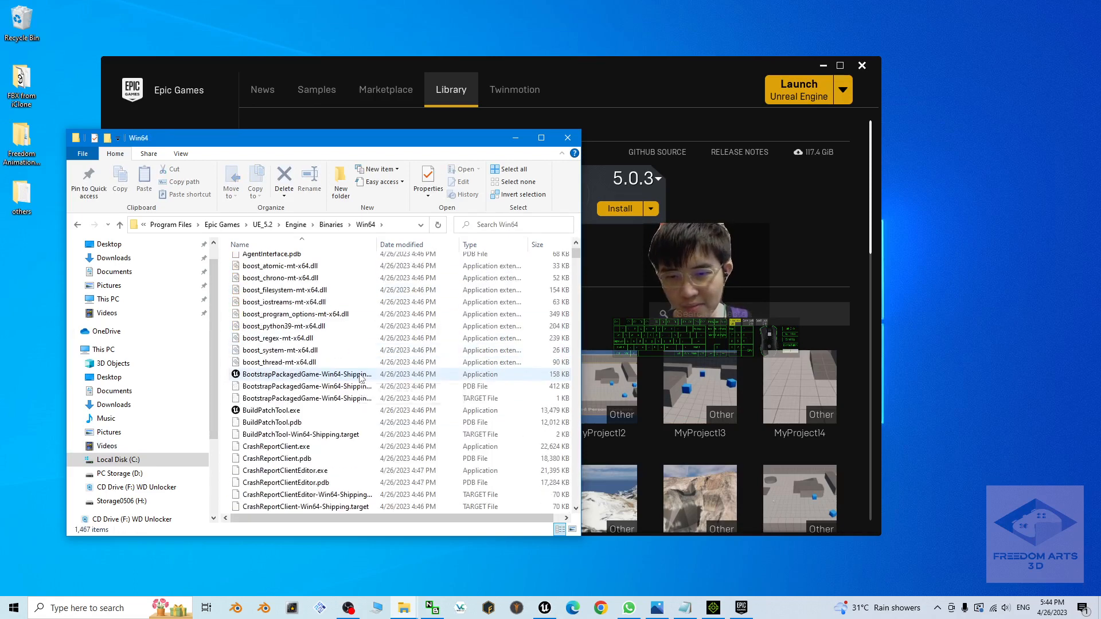
scroll(362, 401, up, 7)
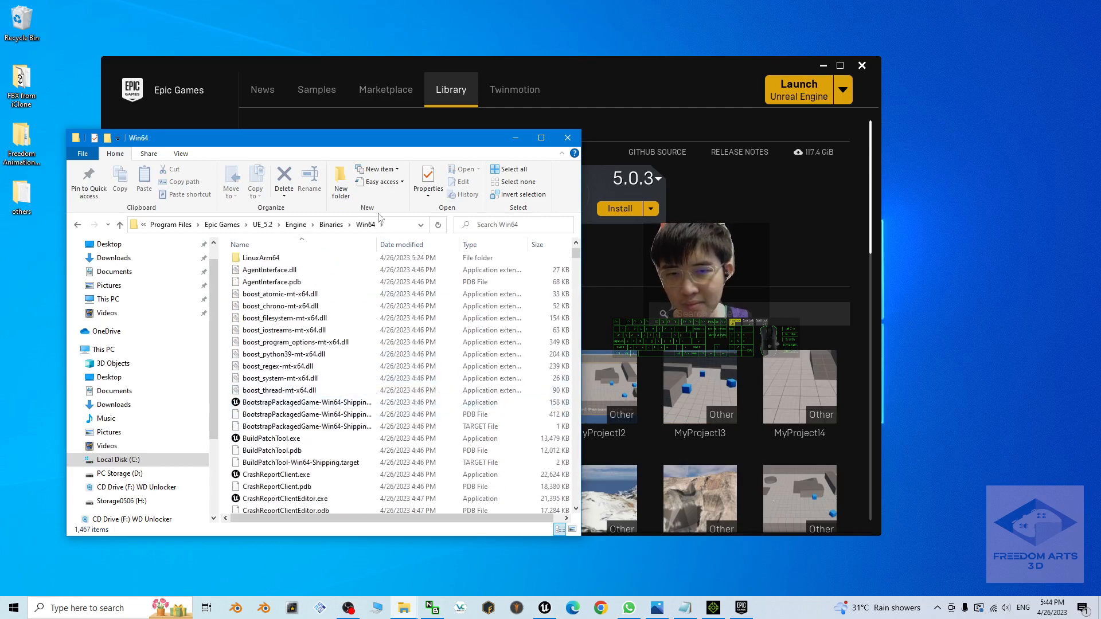
click(486, 247)
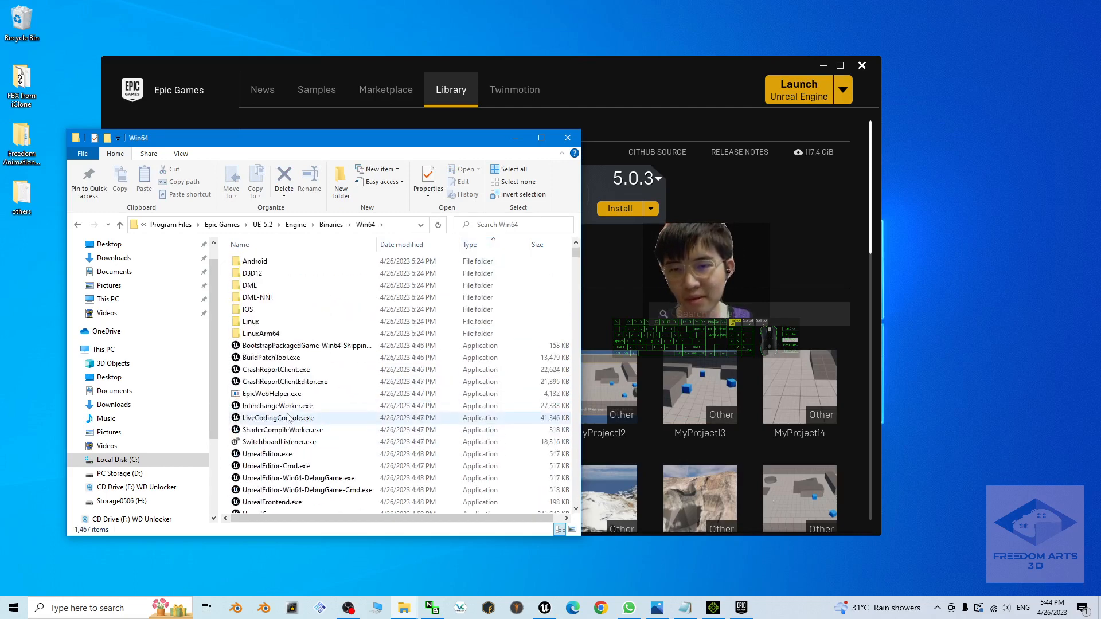
scroll(272, 390, down, 2)
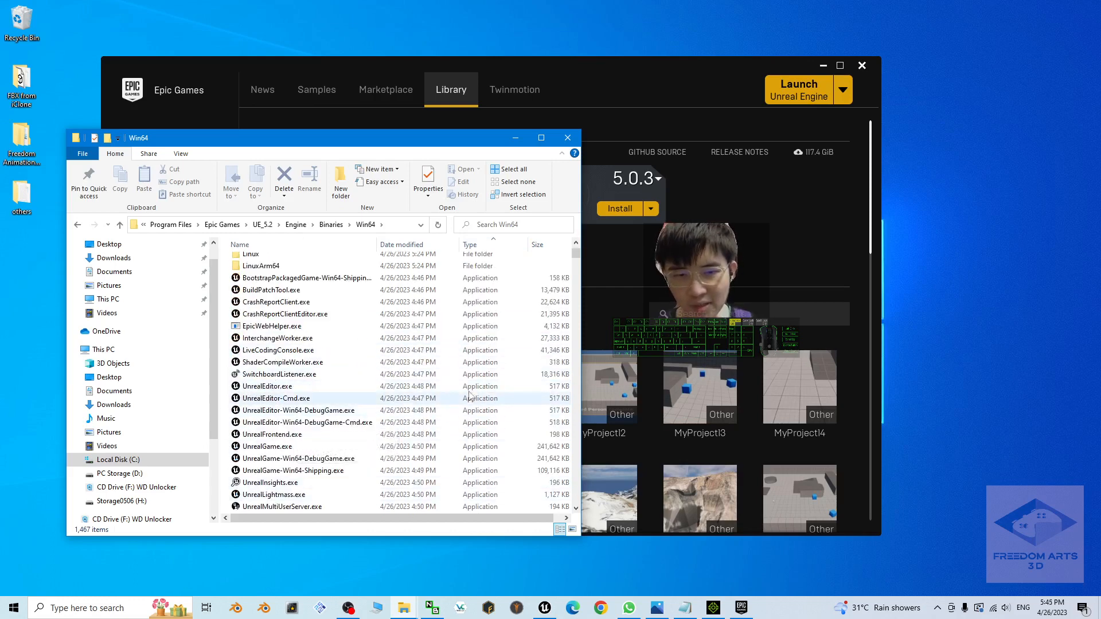
click(264, 389)
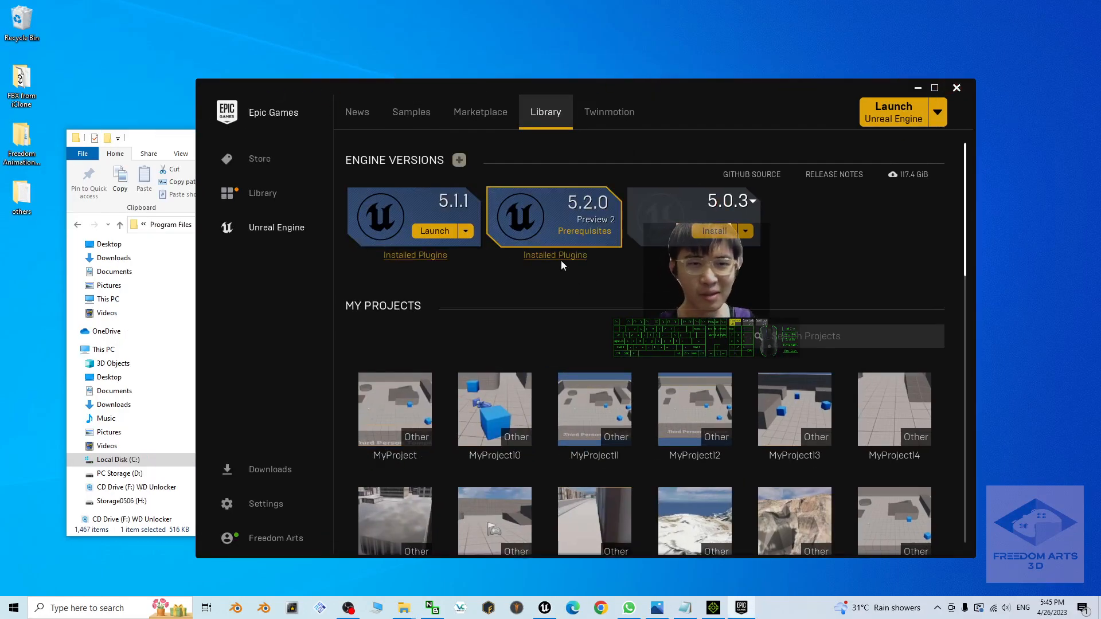
click(918, 88)
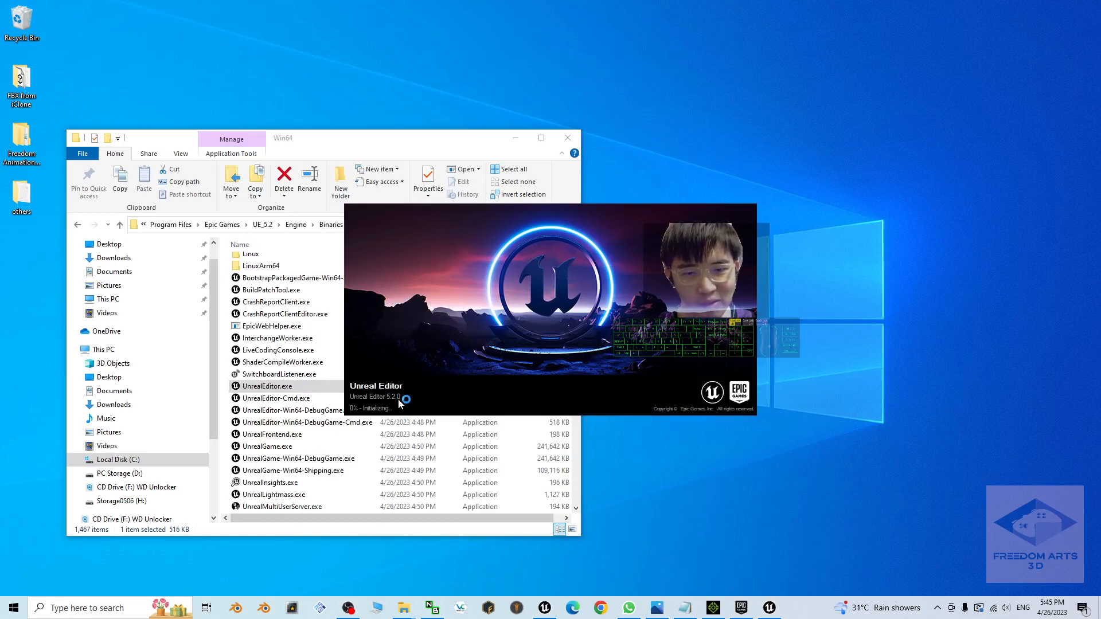
click(290, 389)
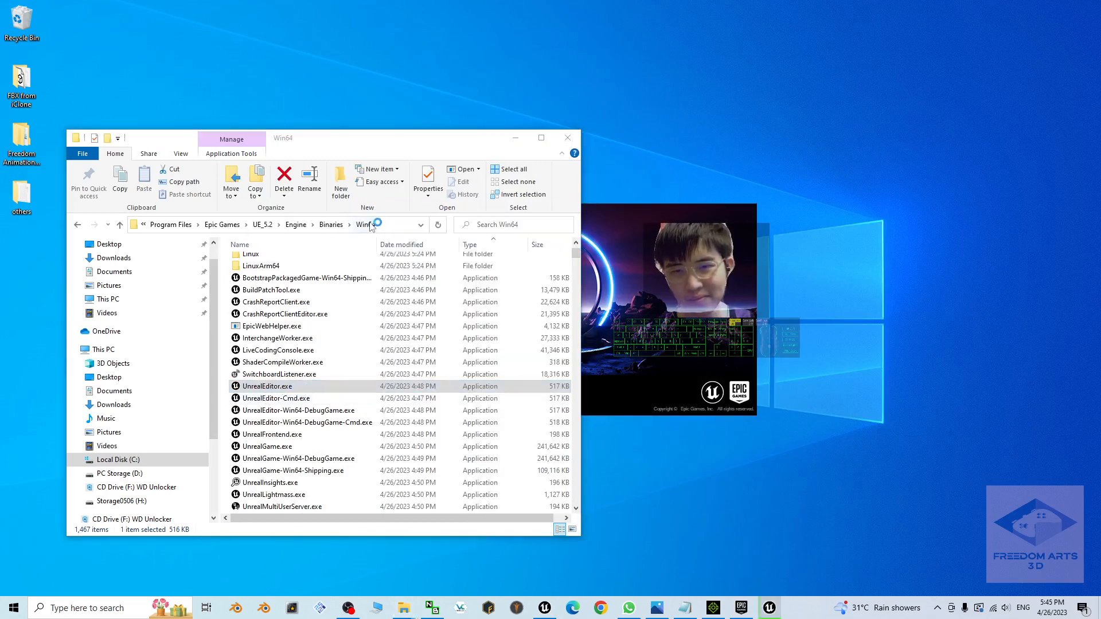
Step: Create a blank Games project named MyProject30 with the Win64 folder window minimised, and close its editor
click(394, 225)
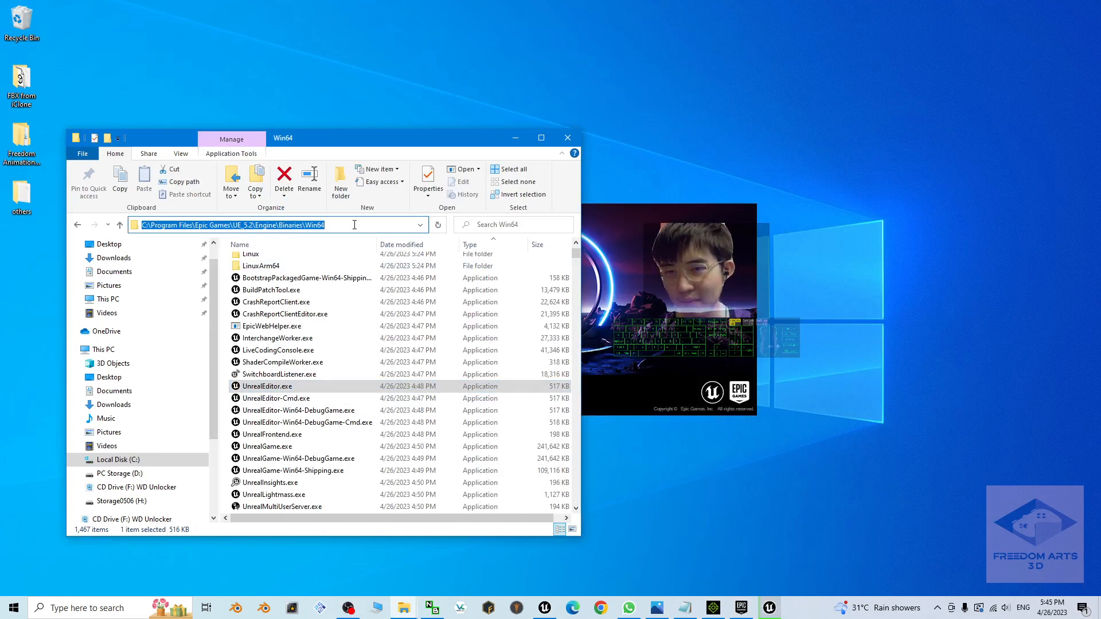
click(515, 138)
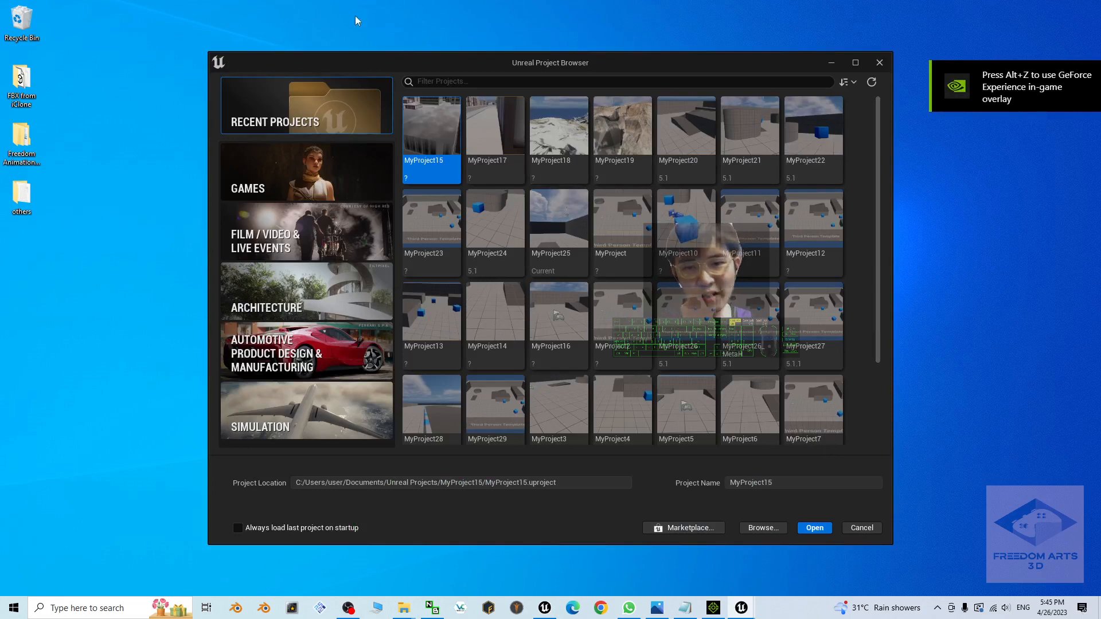
click(304, 175)
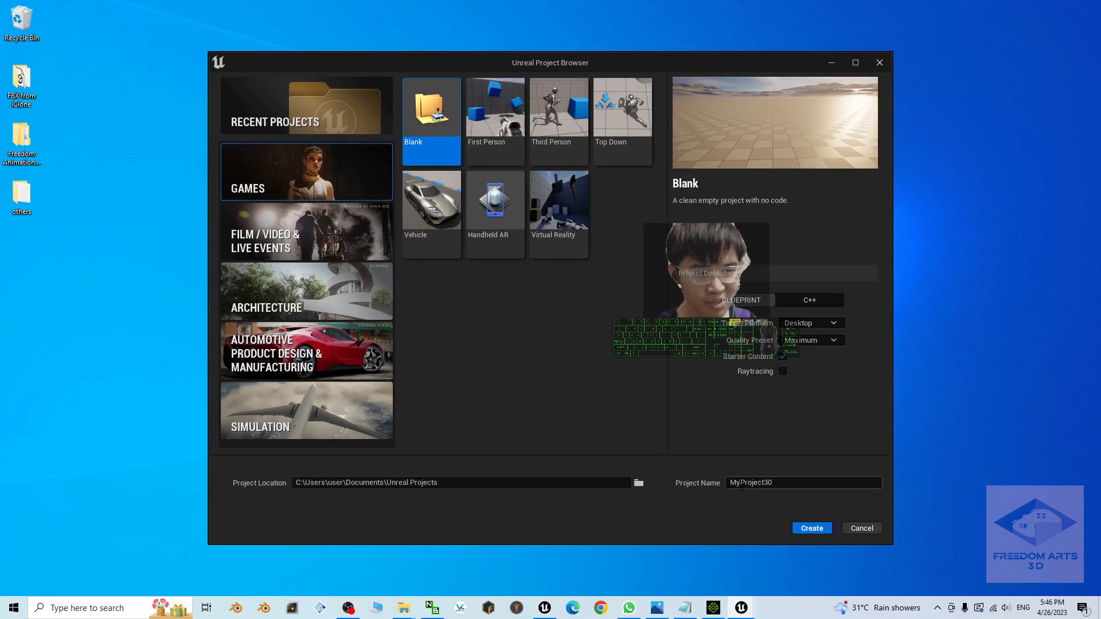
click(810, 527)
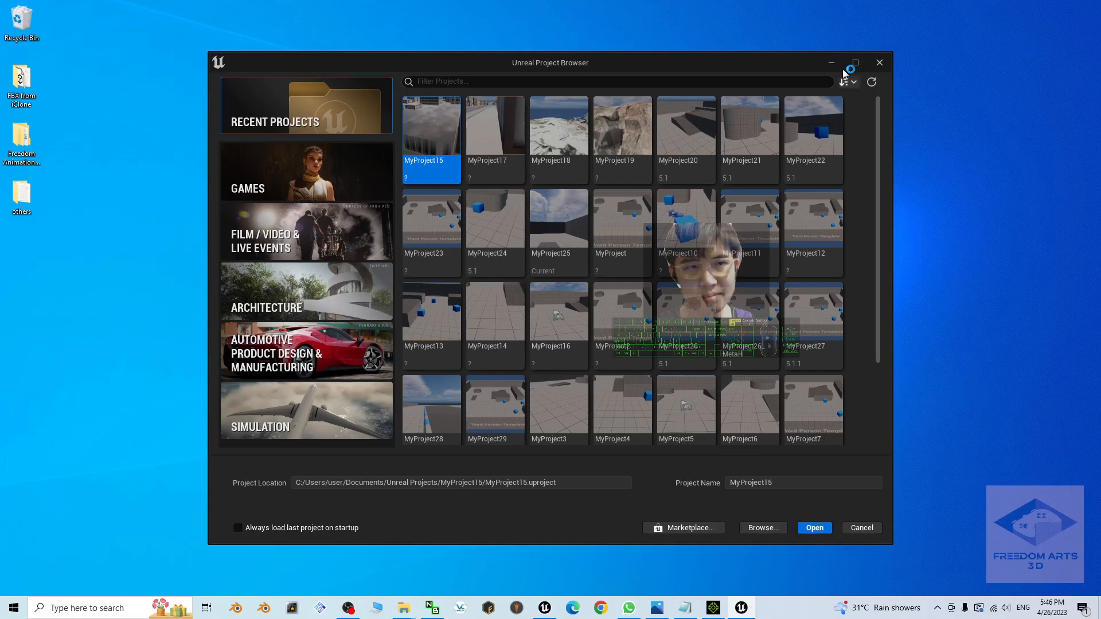
click(879, 63)
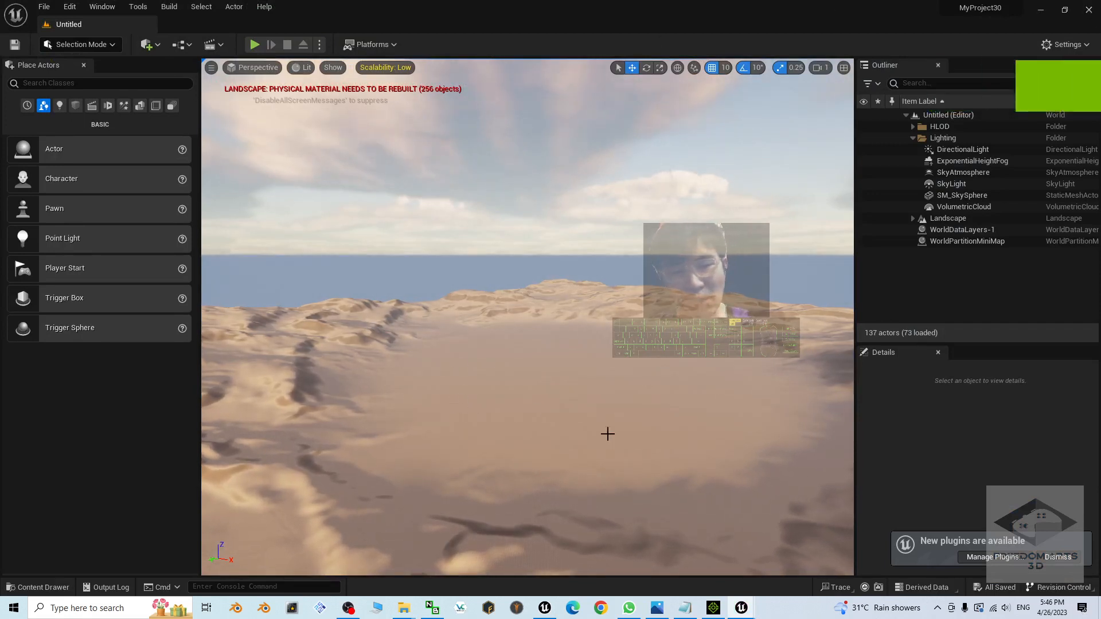
click(1090, 10)
Step: Run UnrealEditor.exe again from the Win64 folder and close the folder window
mouse_move(406, 609)
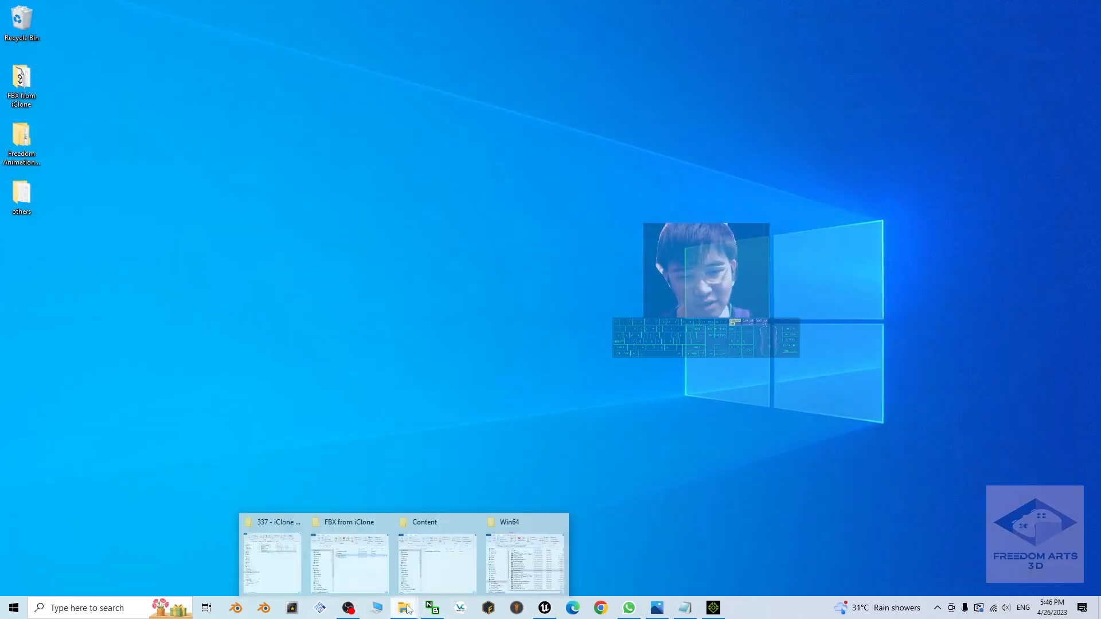
click(524, 559)
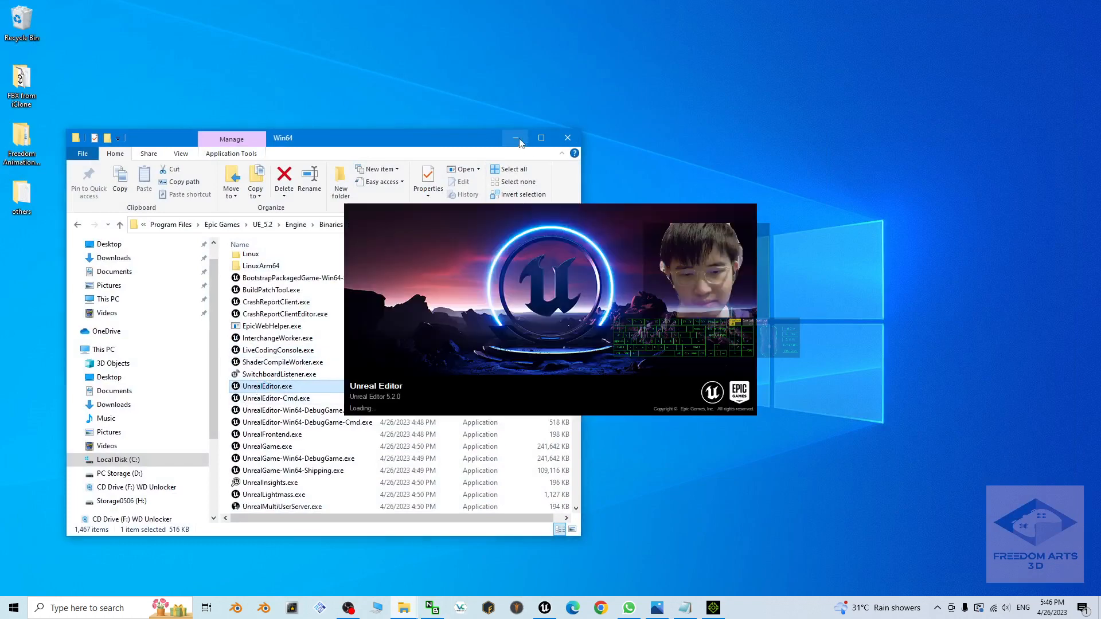
click(568, 138)
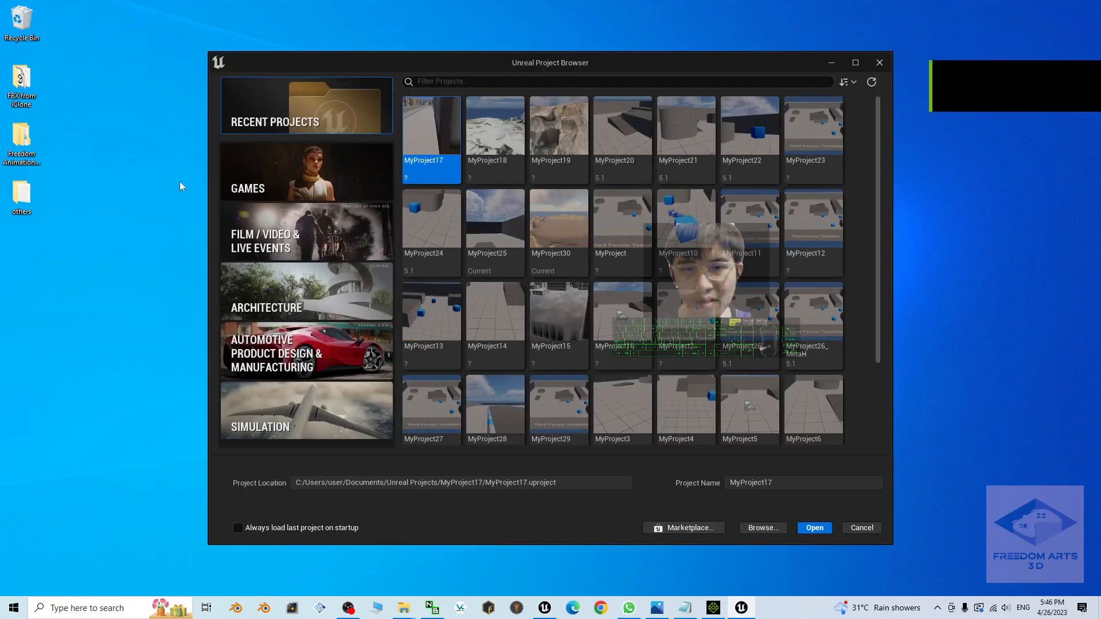
Step: Create a Games project named MyProject31 from the Third Person template
click(310, 173)
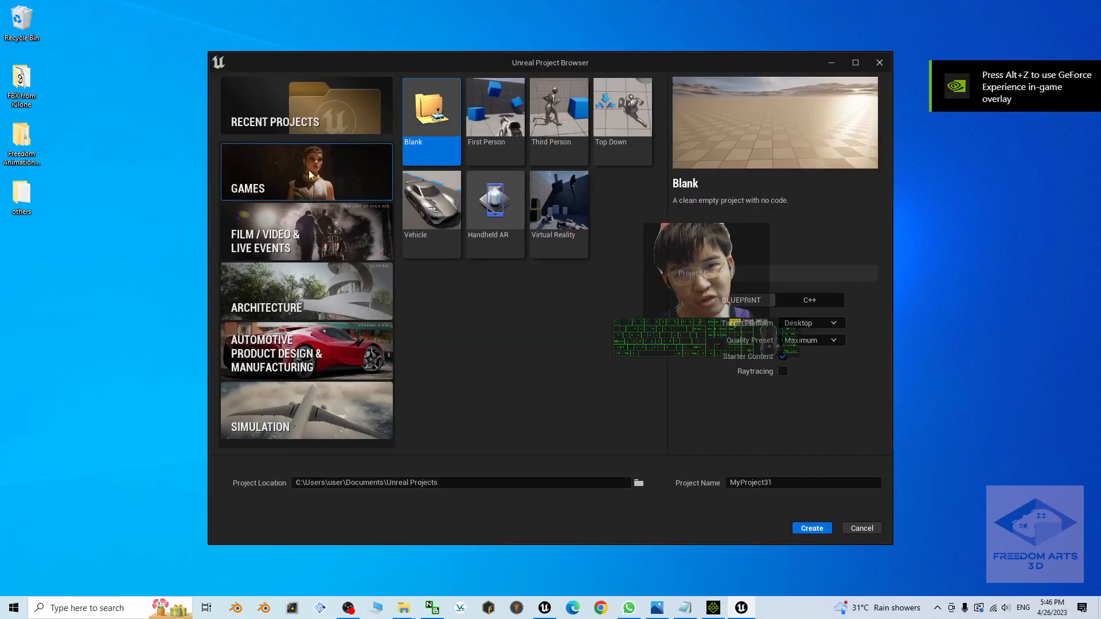
click(556, 114)
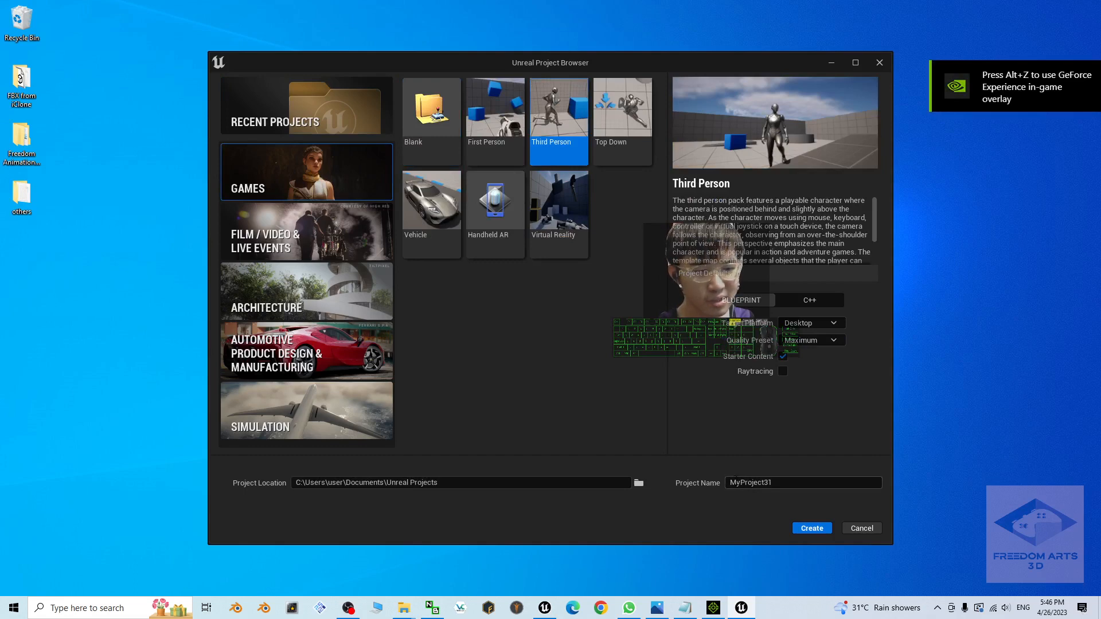
click(812, 528)
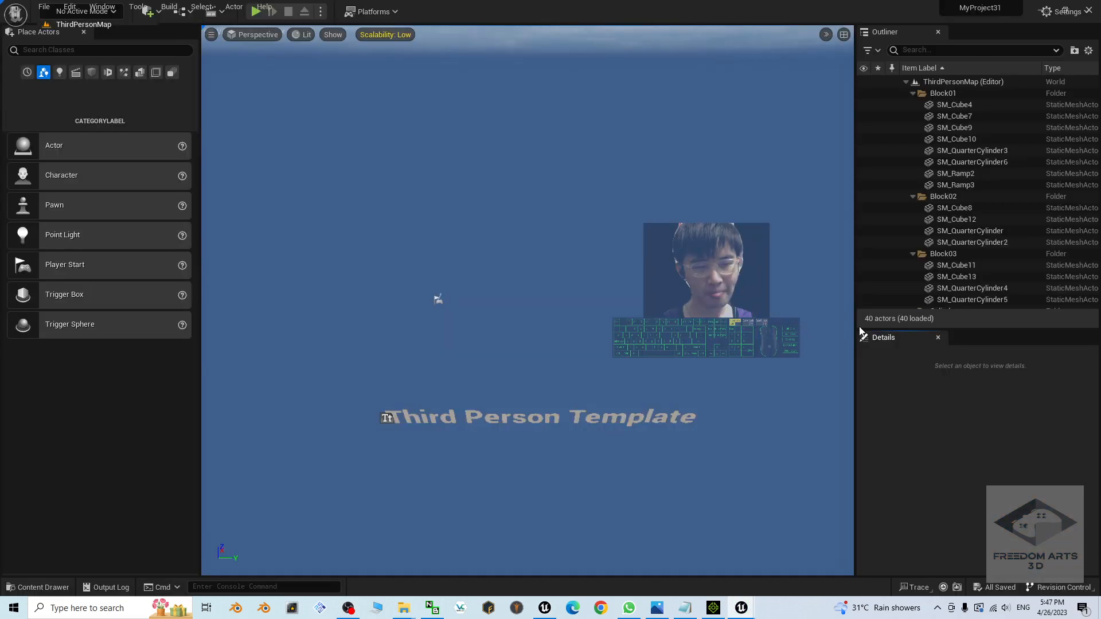
Step: Play-test the third-person level by running and jumping with the character, and end the play session
scroll(540, 322, up, 3)
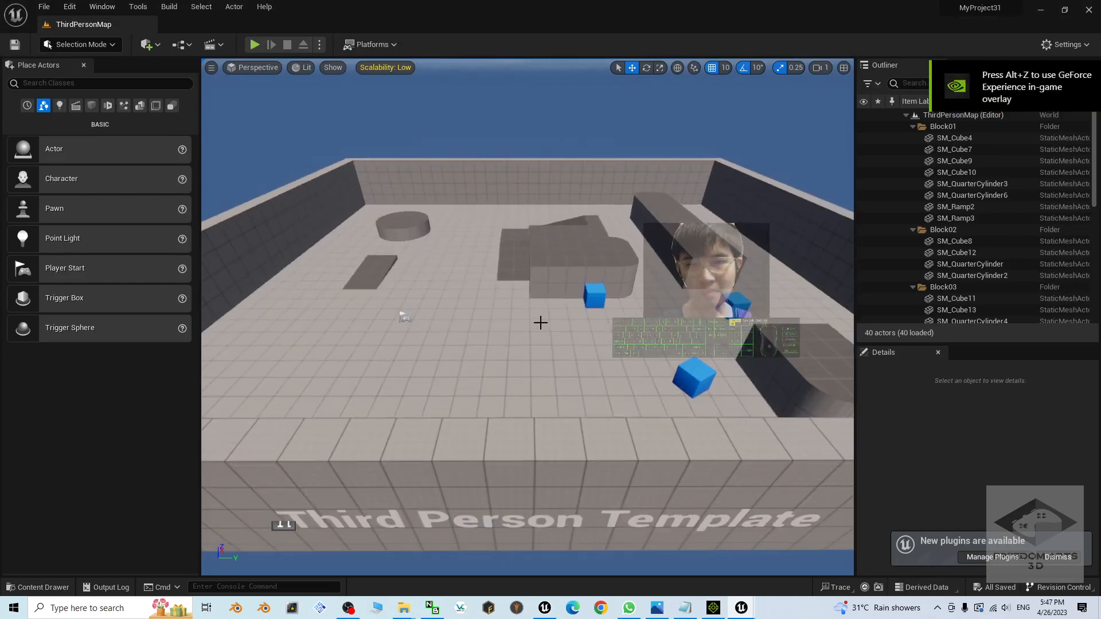
scroll(567, 308, down, 3)
key(w)
right_drag(661, 312, 642, 241)
key(s)
key(w)
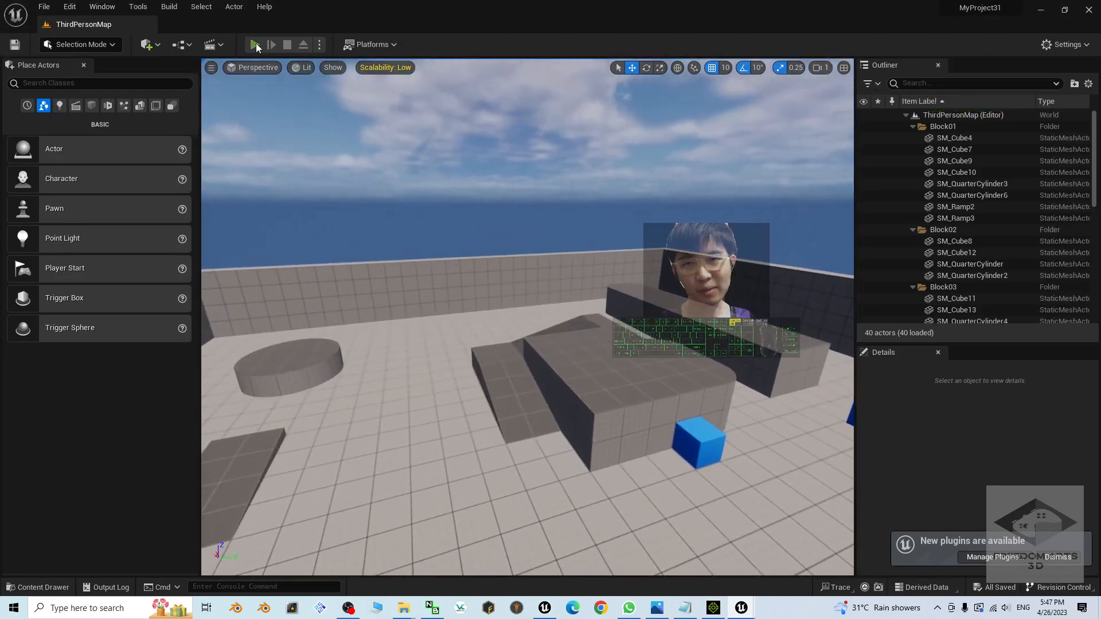
click(256, 45)
key(w)
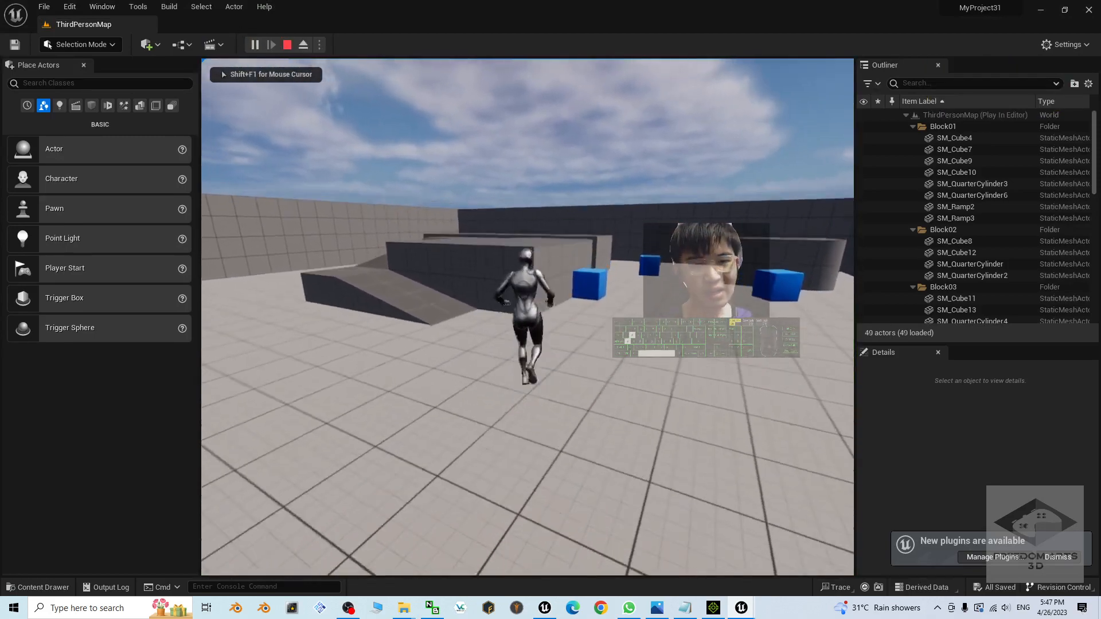
key(space)
key(space)
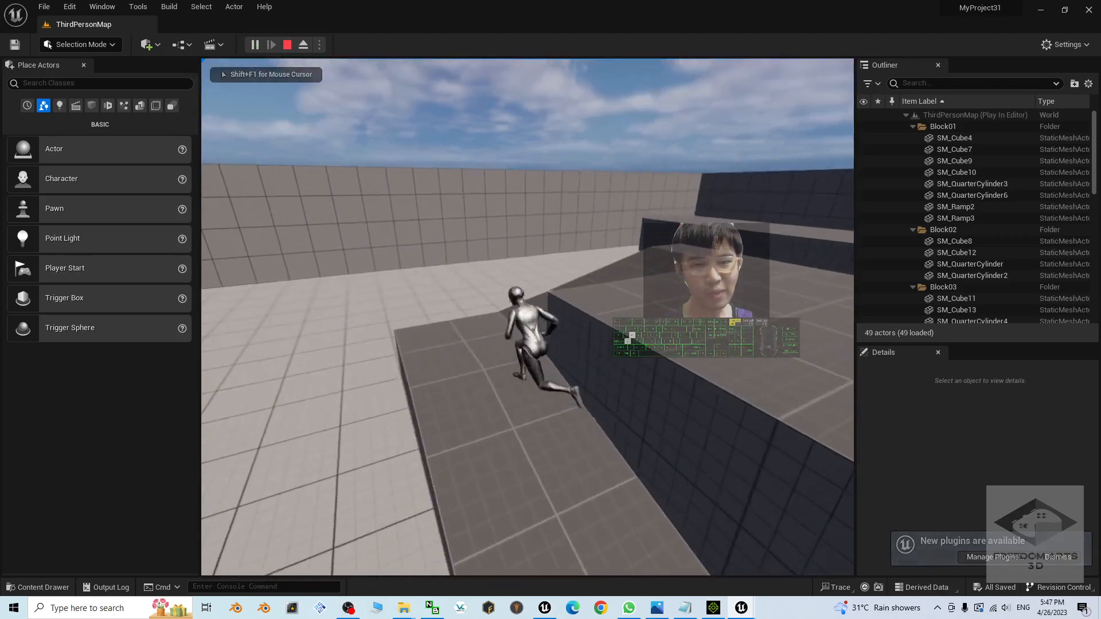
key(space)
key(Escape)
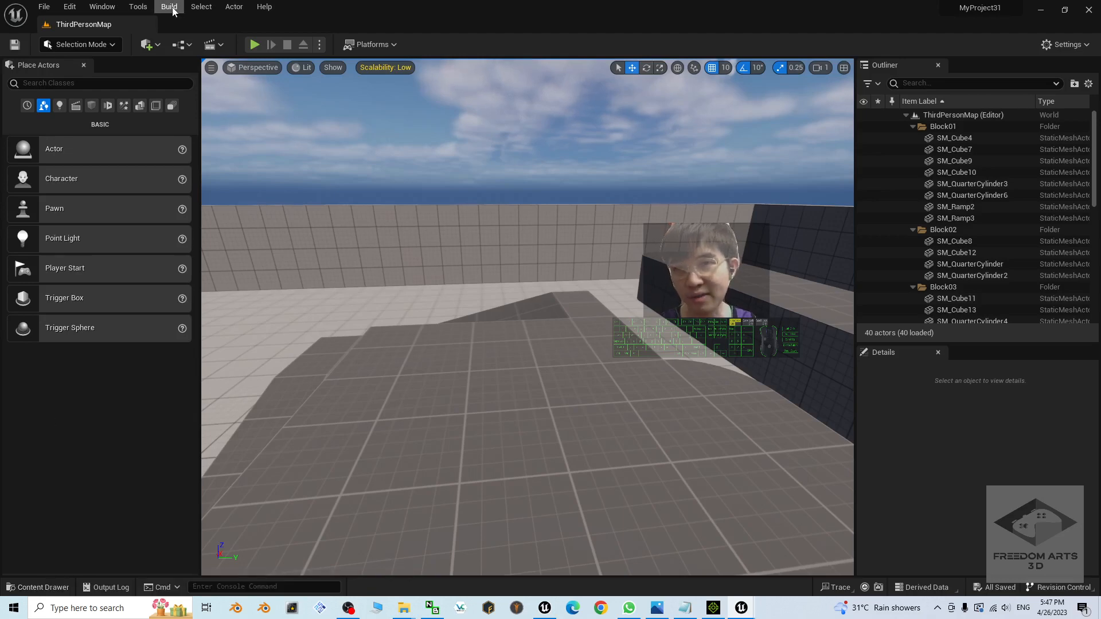
Step: Open Content Browser 1, dock it beneath the viewport and reduce its height
click(112, 8)
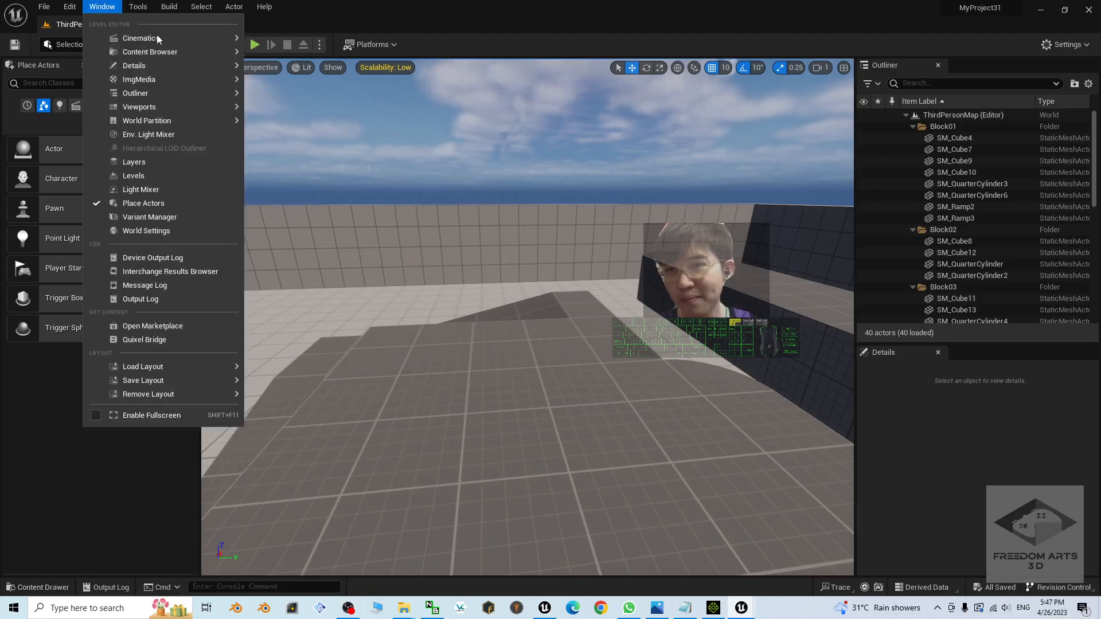
mouse_move(158, 52)
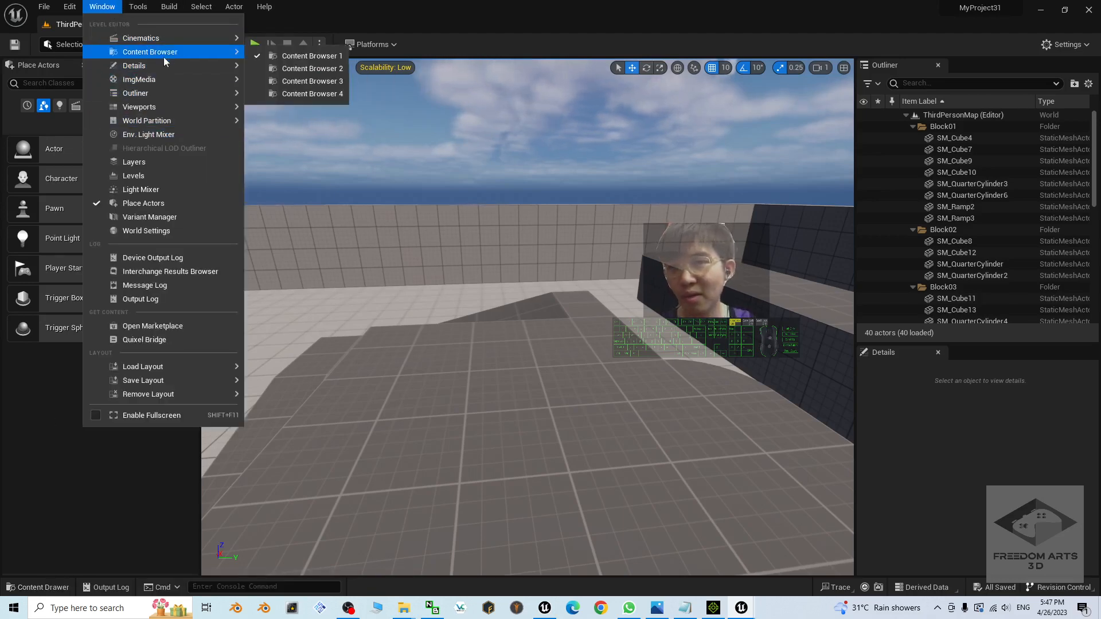
click(312, 57)
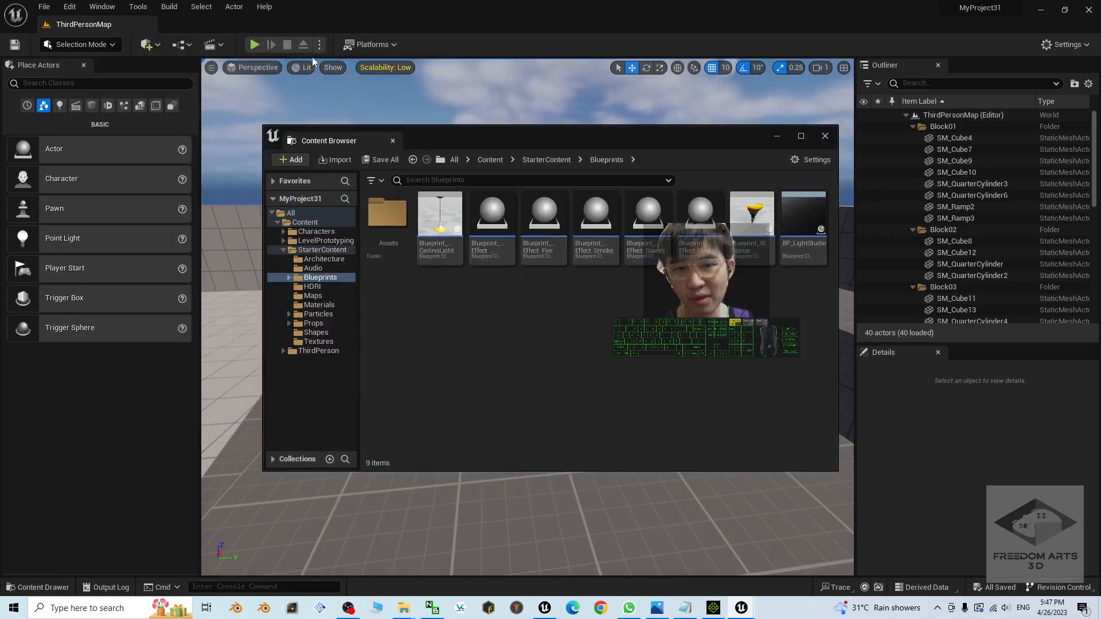
drag(652, 136, 658, 152)
drag(376, 160, 476, 529)
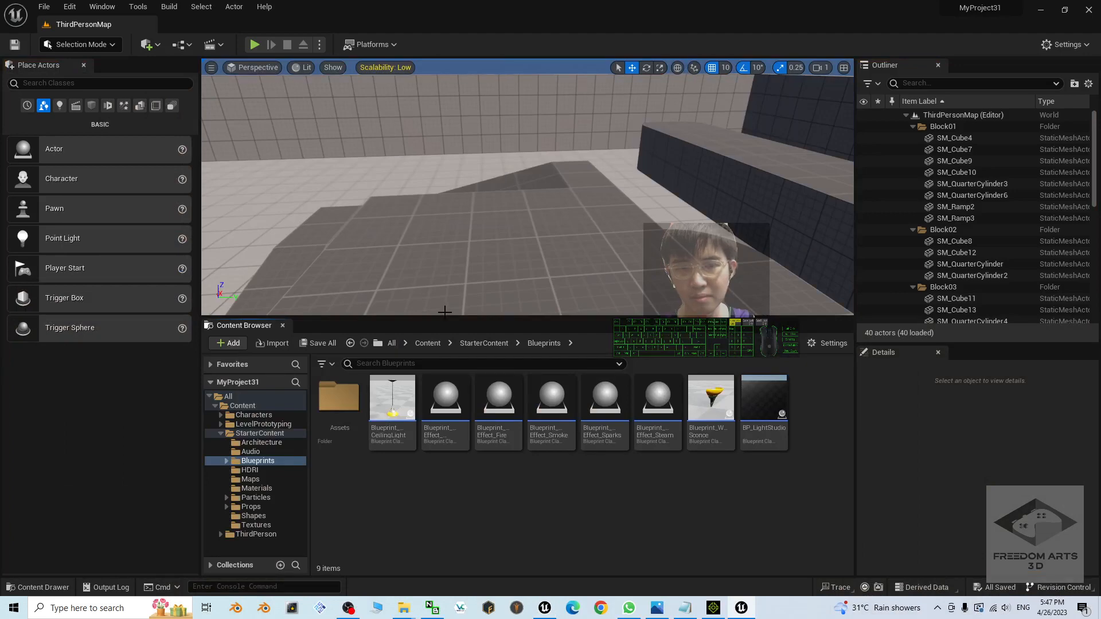
drag(444, 313, 445, 371)
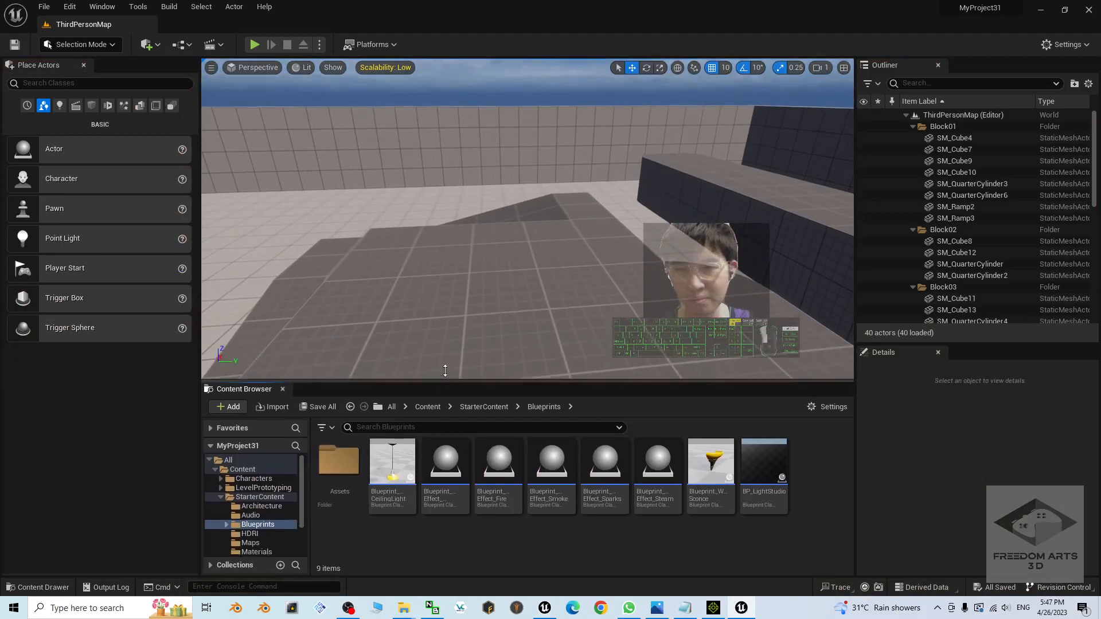
Step: Try the Content Browser docked beside the viewport and as a widened floating window, and close it
drag(241, 389, 264, 516)
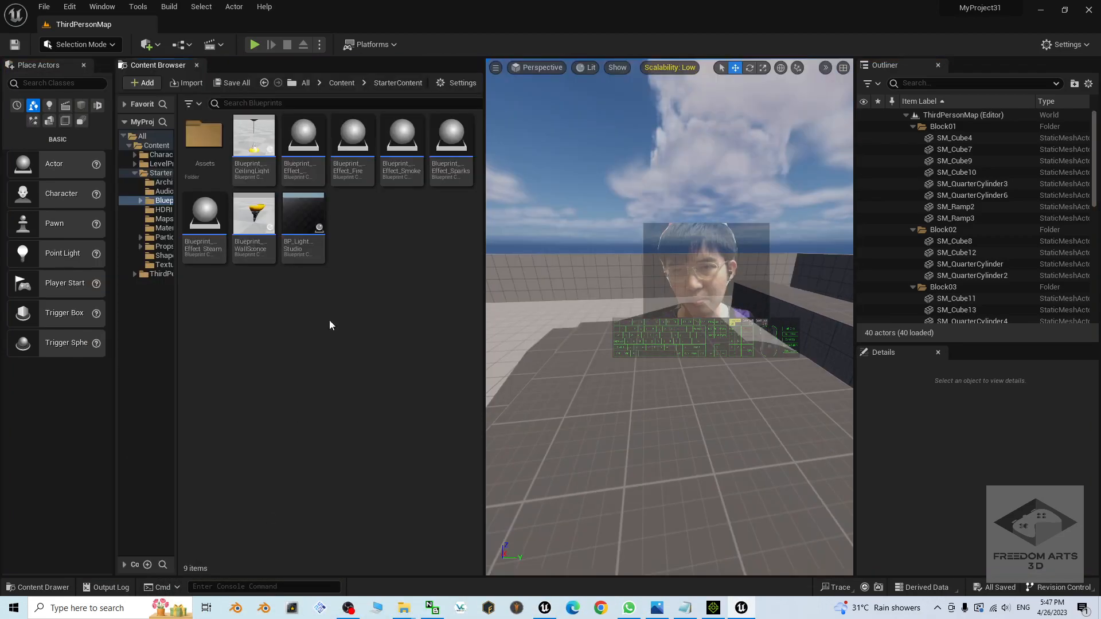
drag(143, 64, 431, 325)
drag(504, 324, 441, 167)
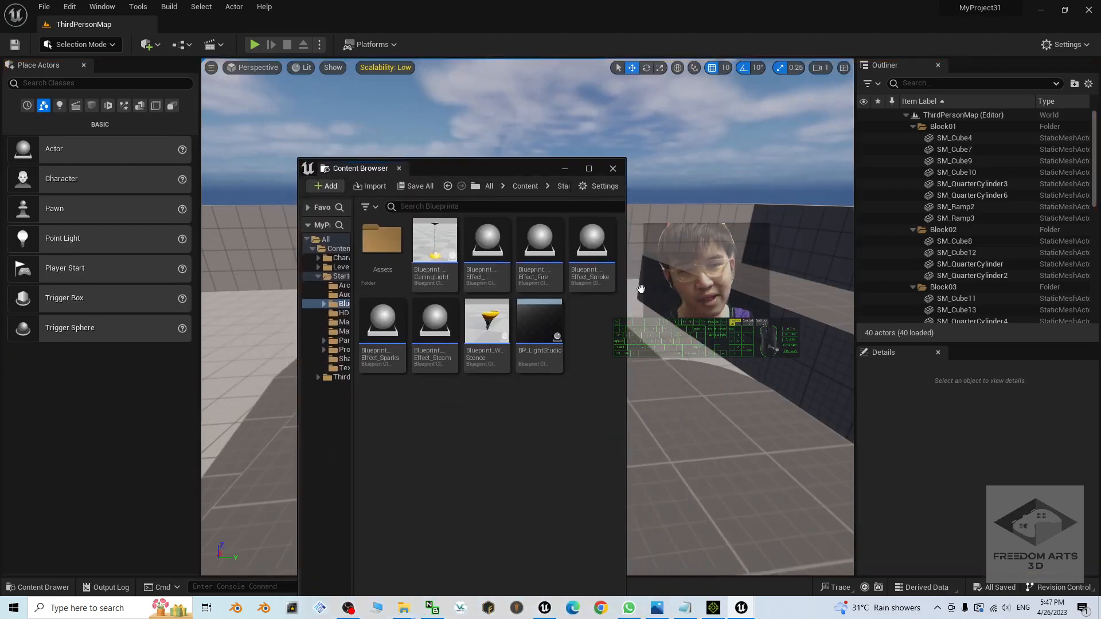
click(625, 333)
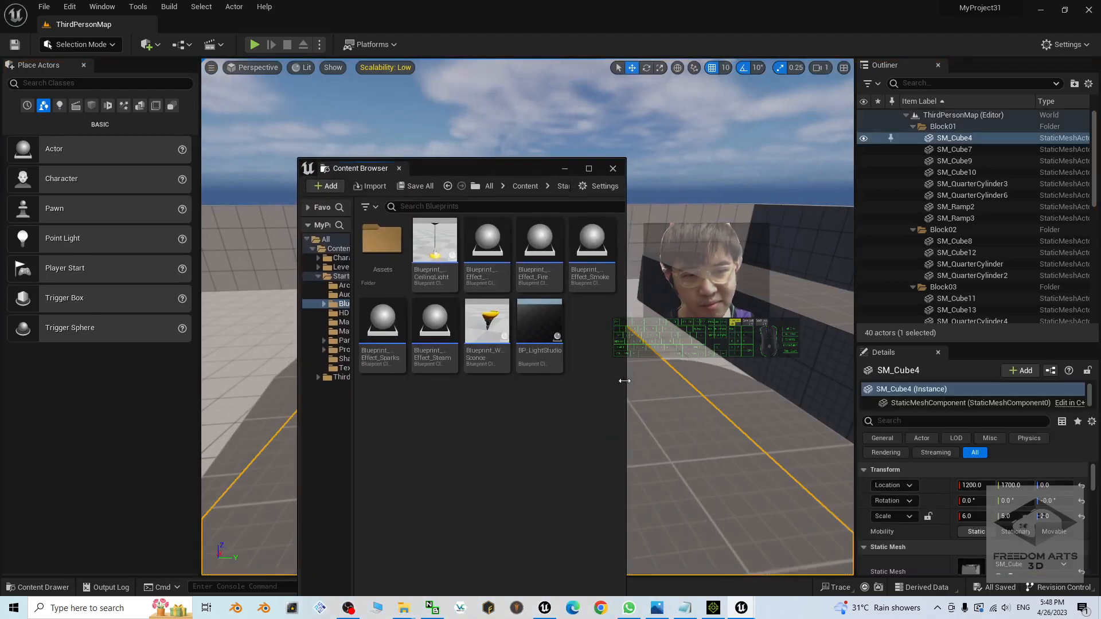
drag(625, 381, 841, 392)
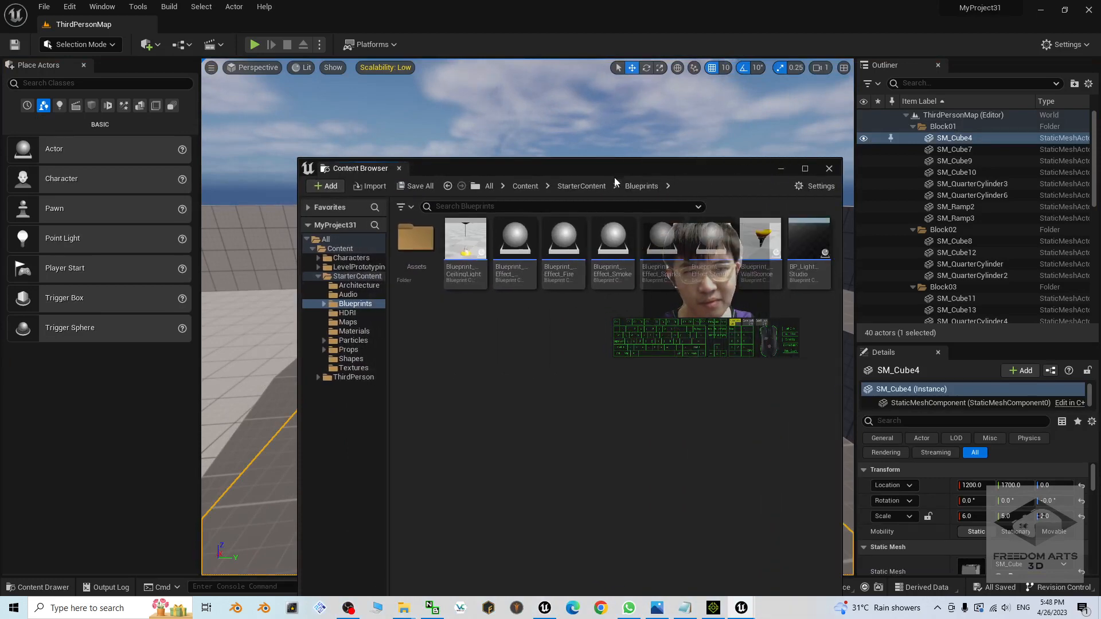
drag(614, 172, 573, 285)
drag(545, 105, 519, 117)
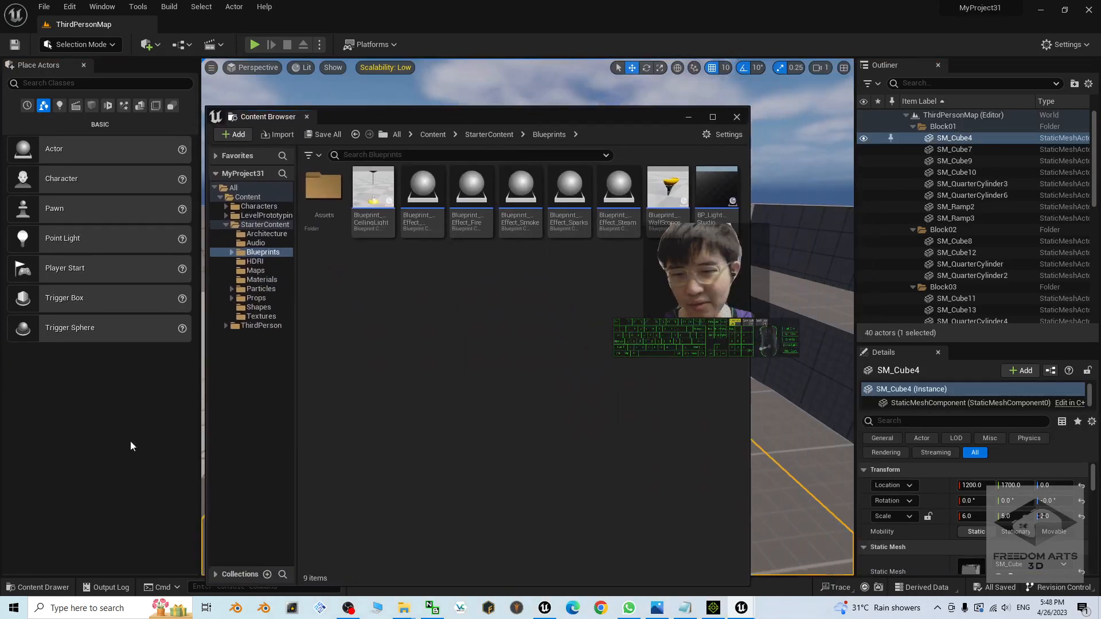
click(736, 116)
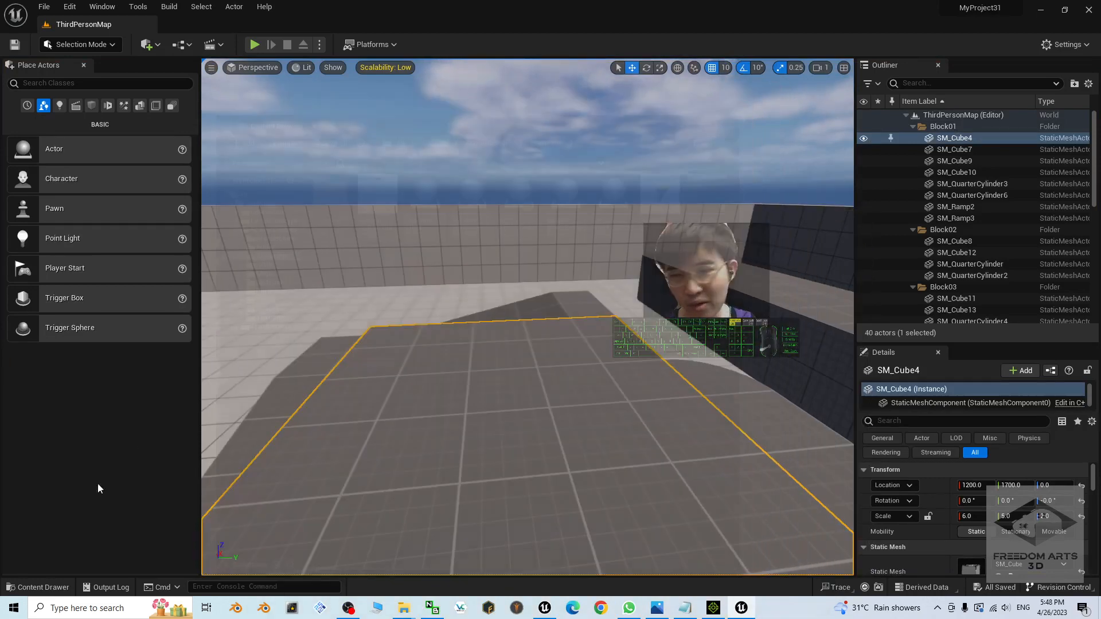
Step: Open the Content Drawer at the project's Content folder and keep it open over the level
click(38, 587)
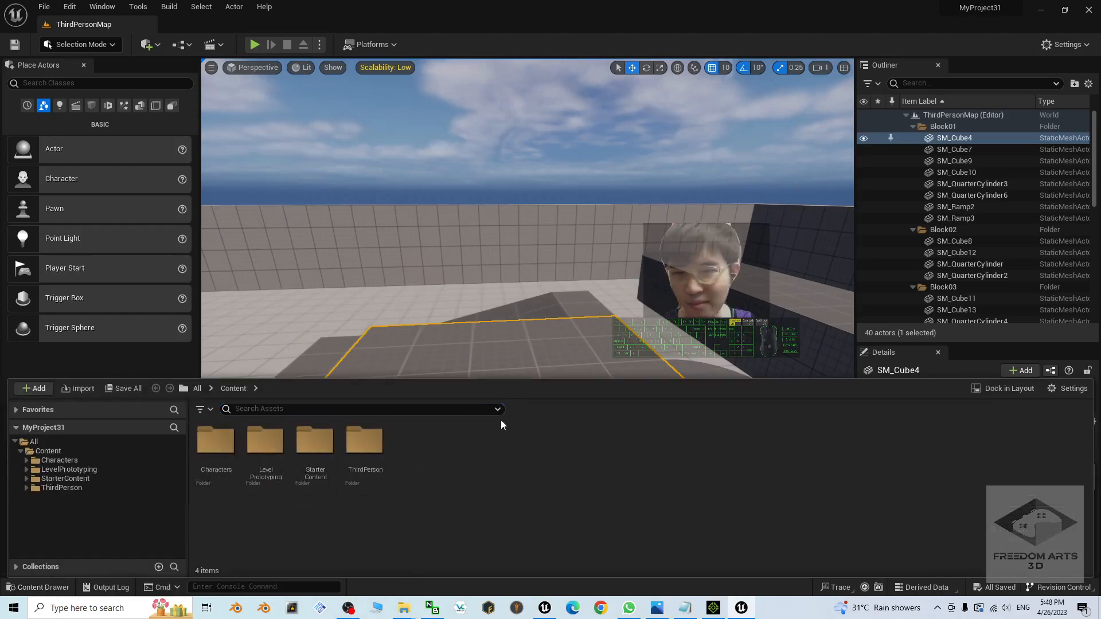
click(38, 587)
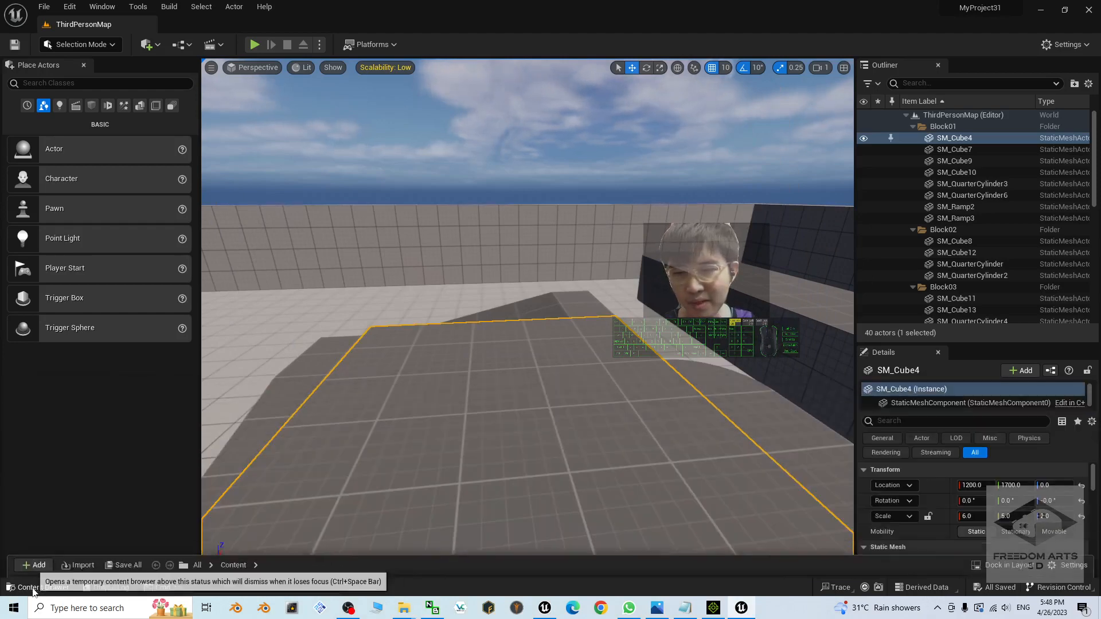
click(38, 587)
click(561, 465)
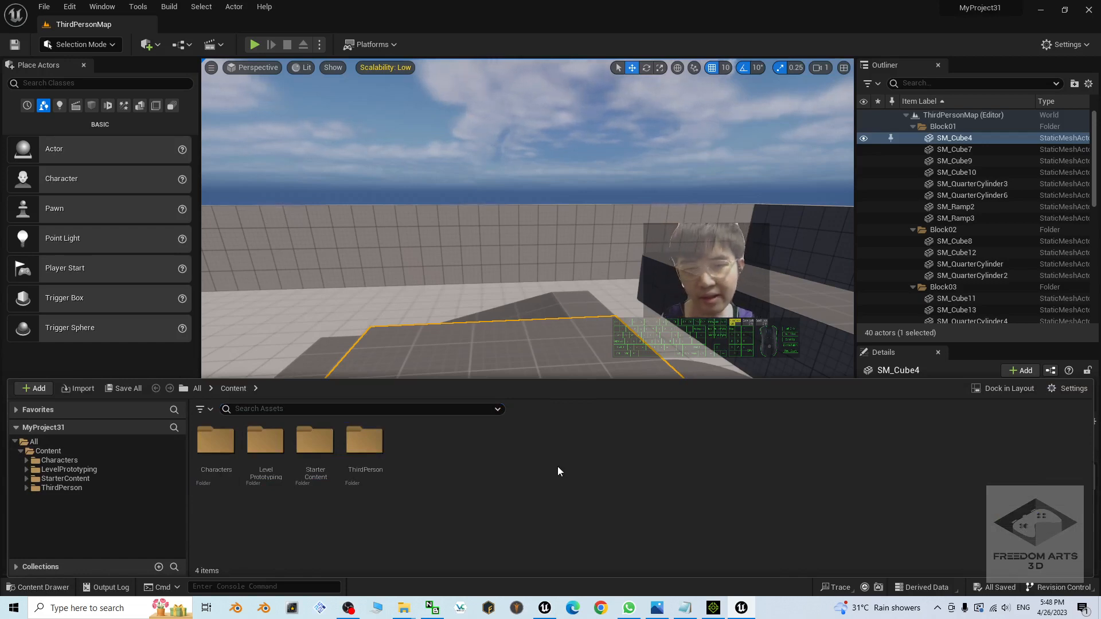
click(348, 608)
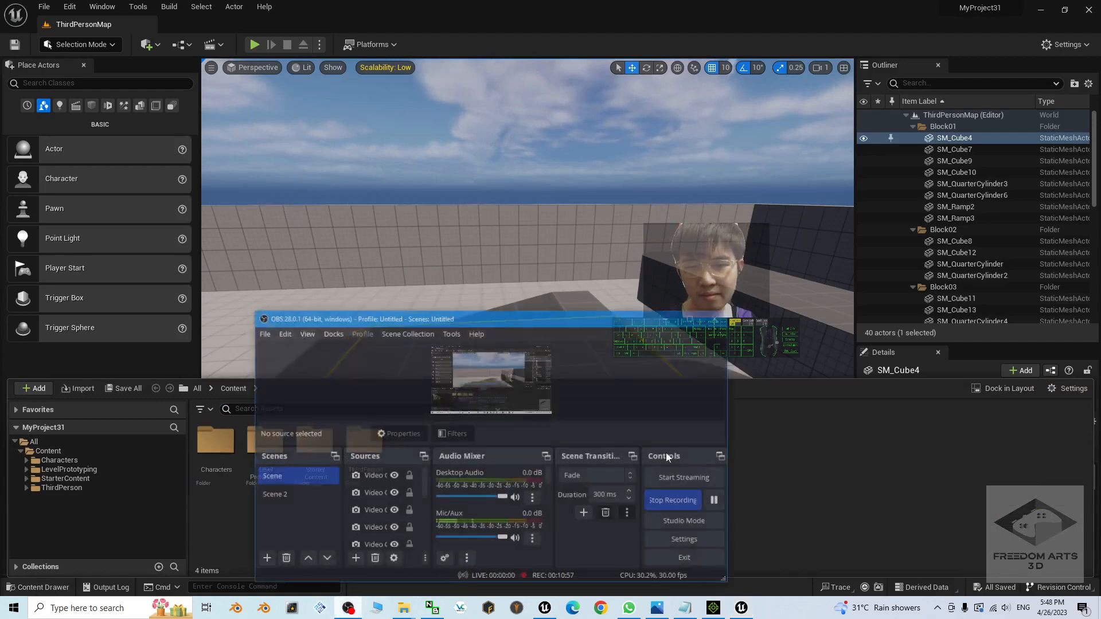
click(681, 298)
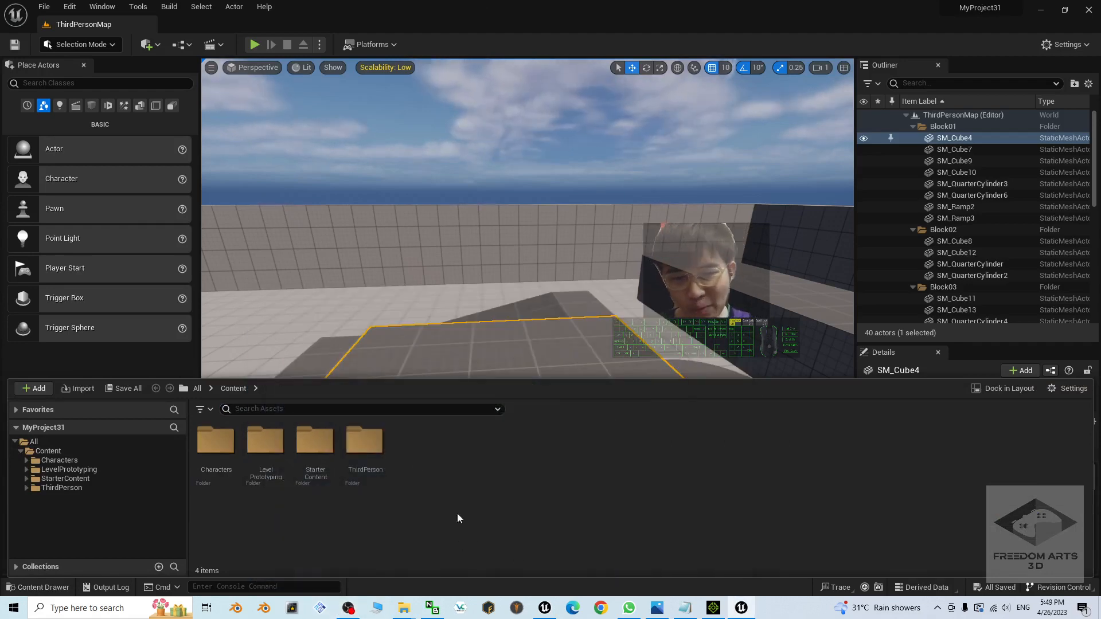
Step: Restore the editor to a smaller, taller window that exposes the desktop, and select the Freedom Animation Pipeline folder there
double_click(520, 5)
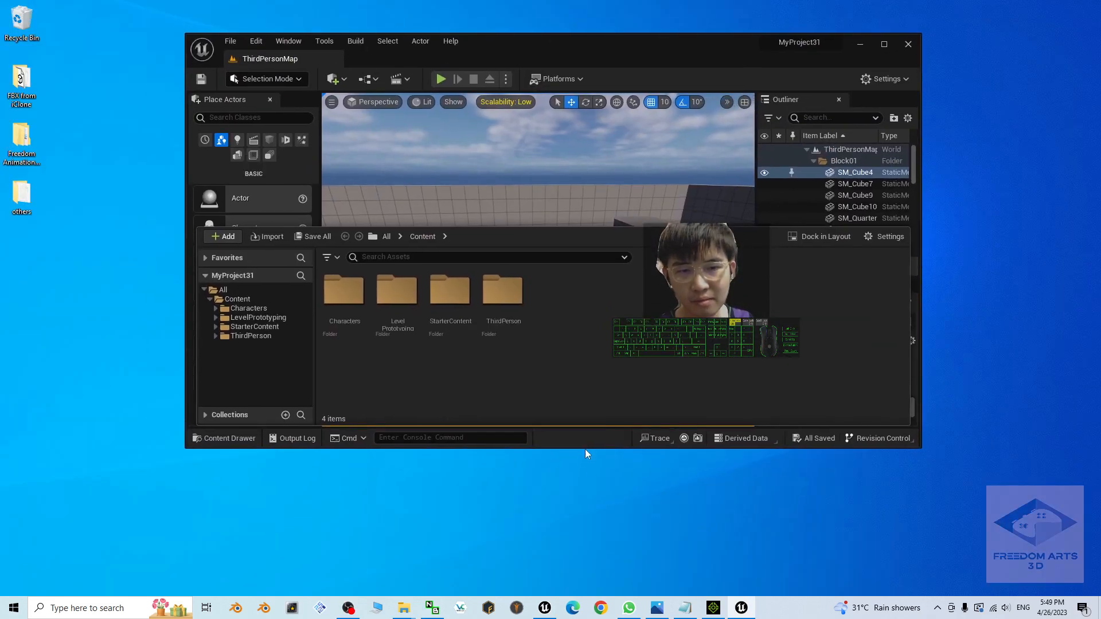
drag(585, 449, 584, 558)
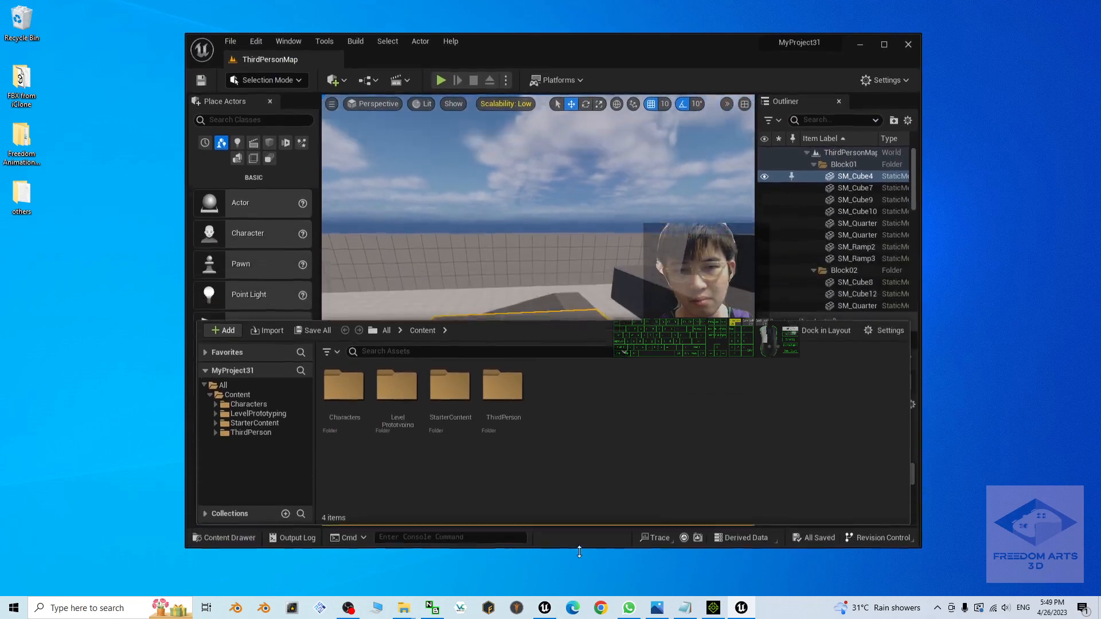
click(21, 140)
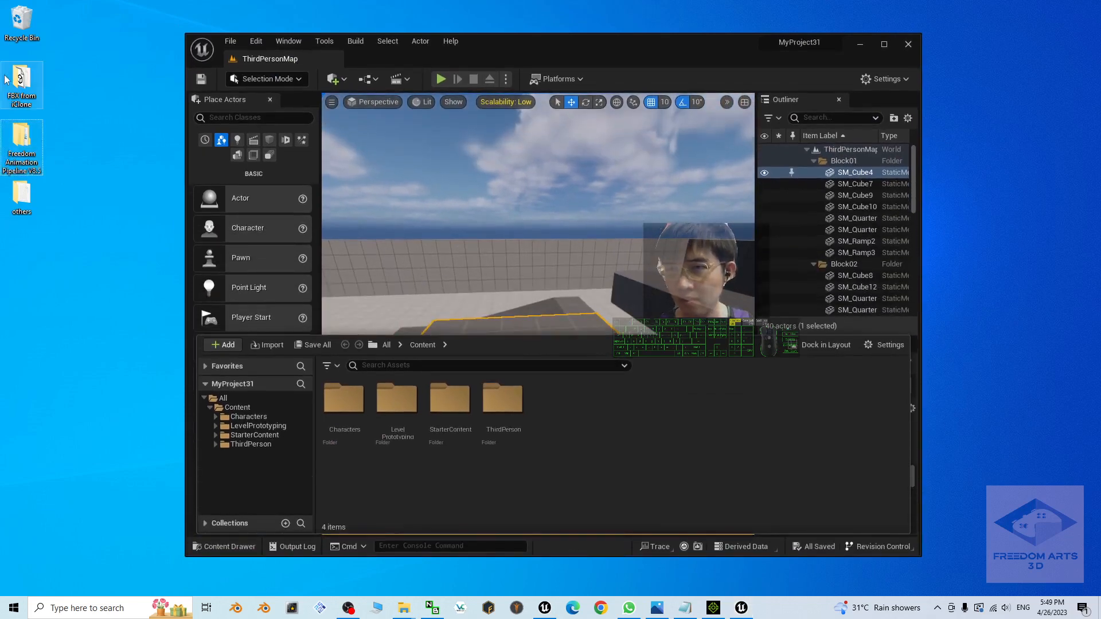
Step: Bring up the FBX from iClone folder window and arrange it beside the Unreal editor window
click(26, 80)
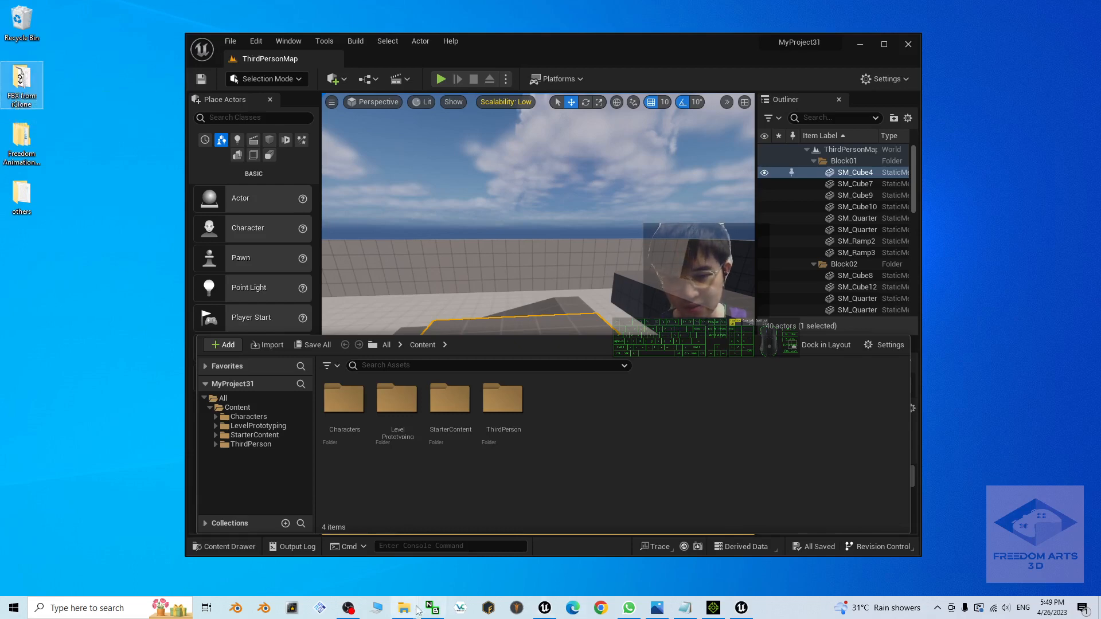
mouse_move(411, 610)
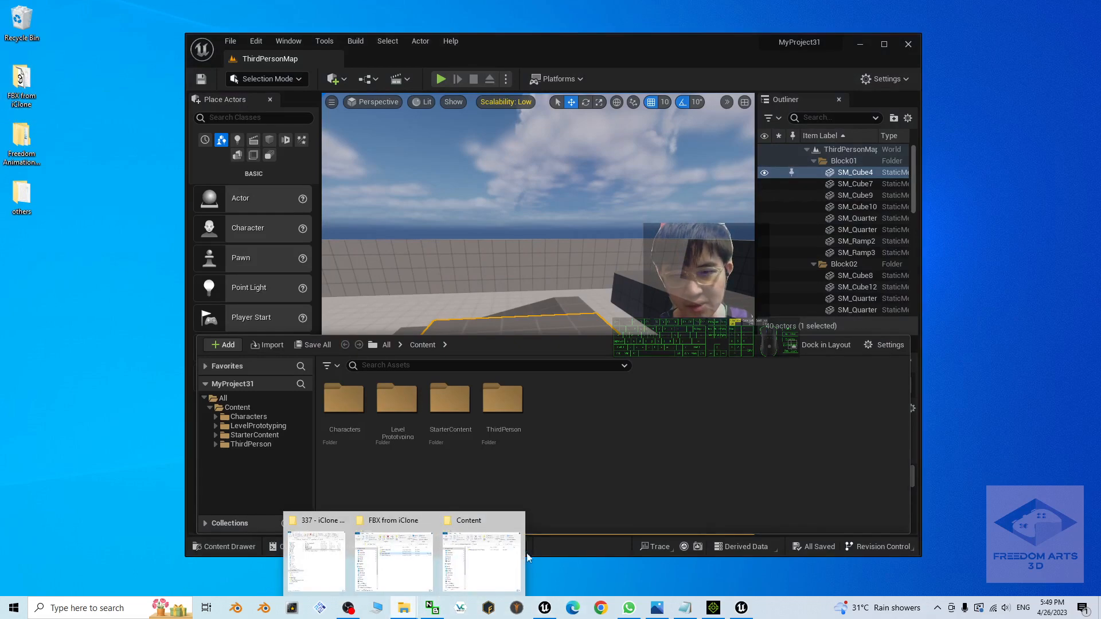
mouse_move(516, 560)
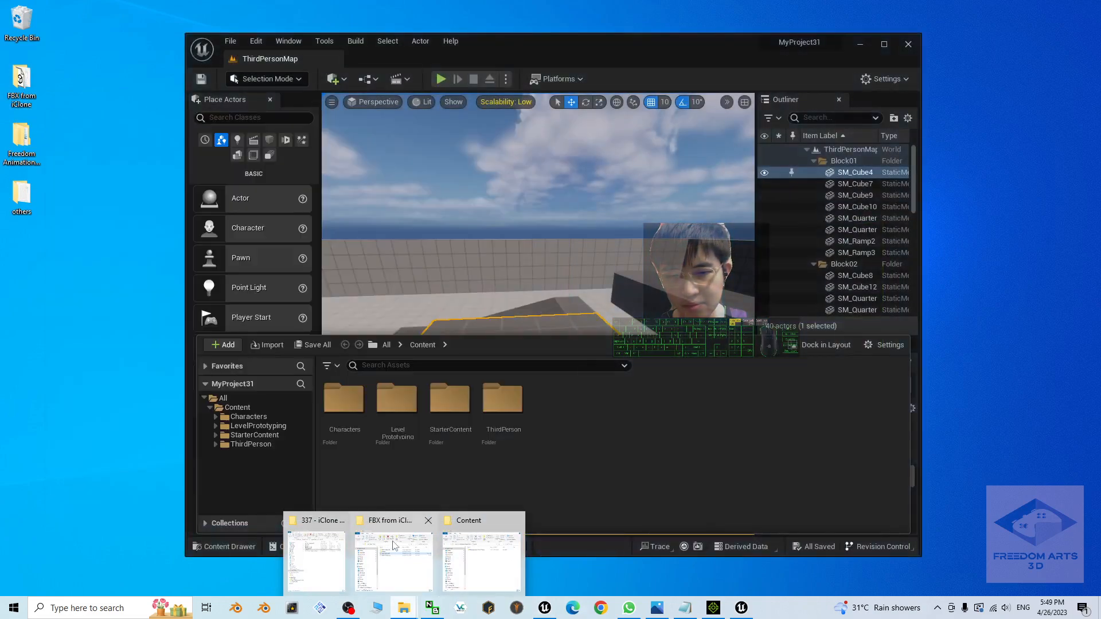
mouse_move(399, 549)
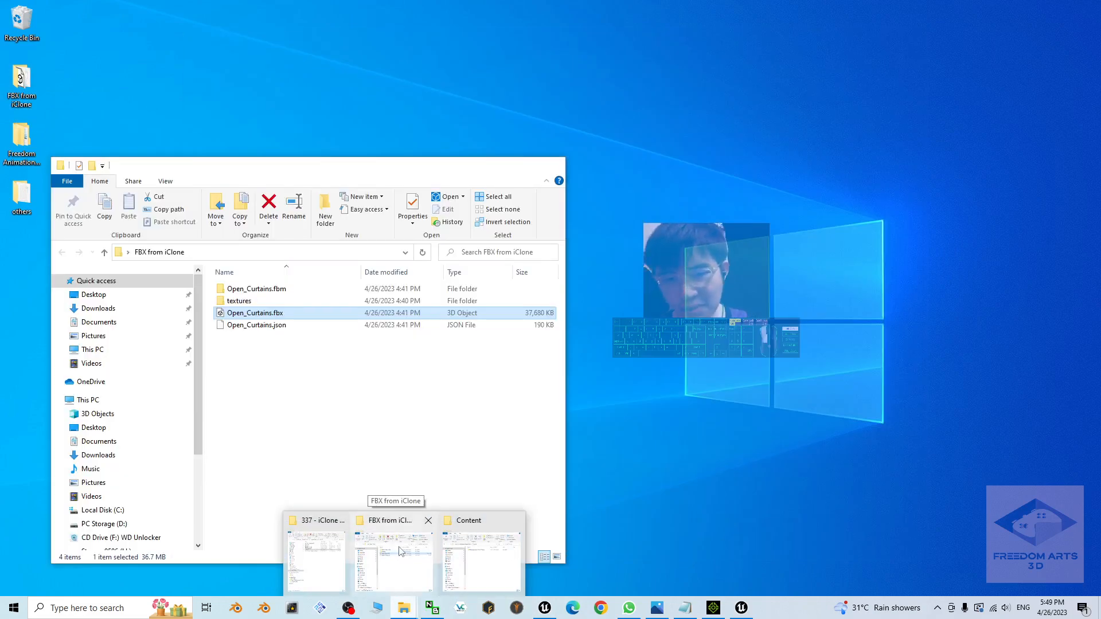
click(399, 548)
drag(387, 165, 356, 168)
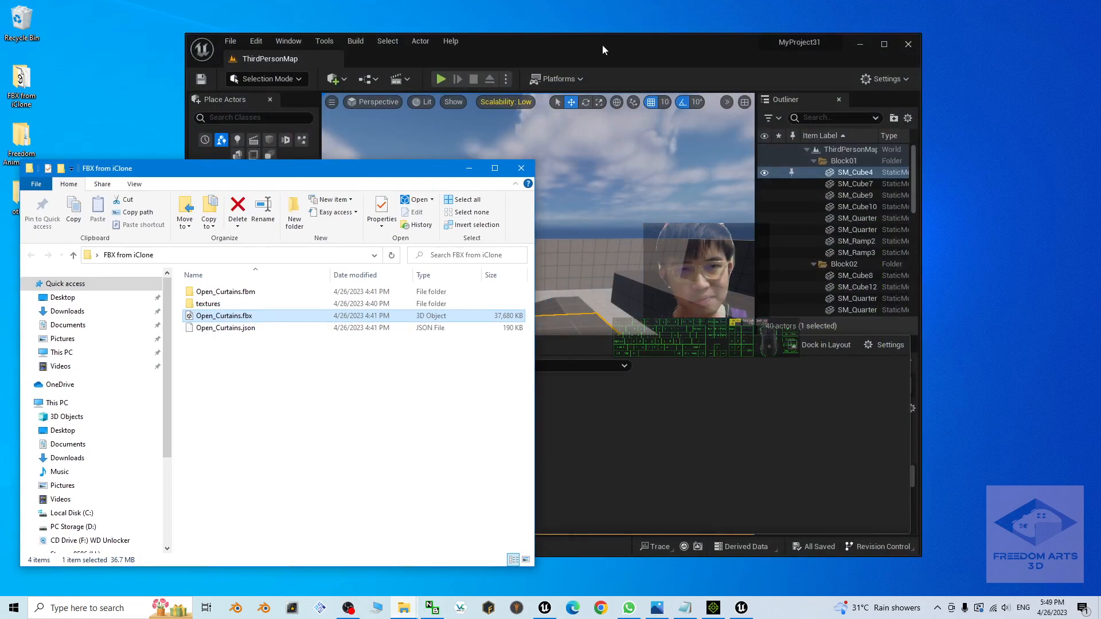
drag(602, 45, 705, 42)
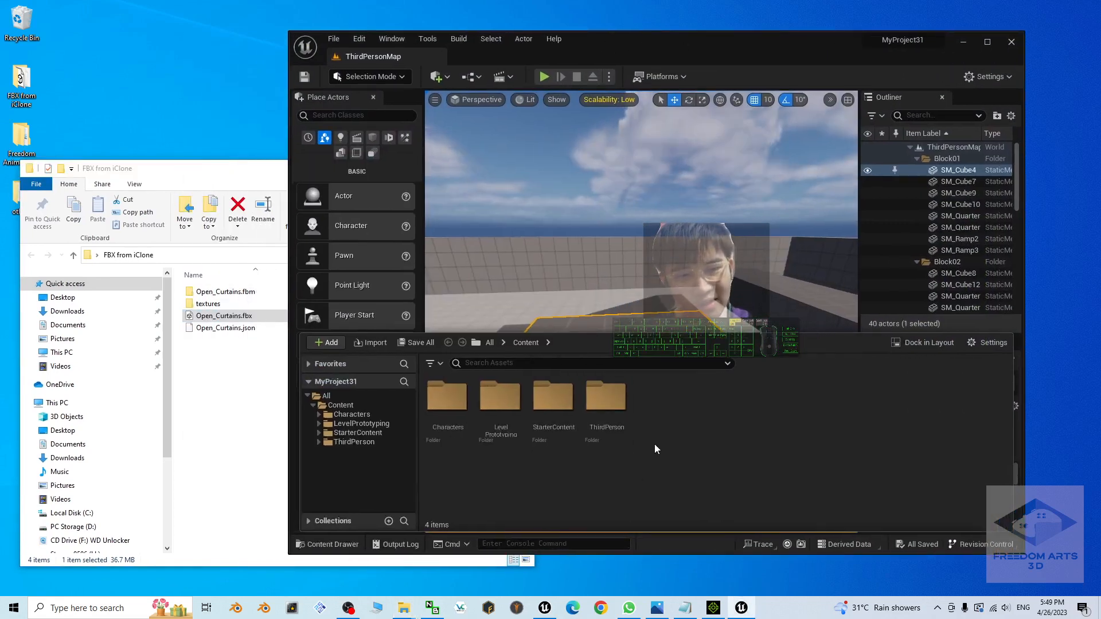
click(125, 168)
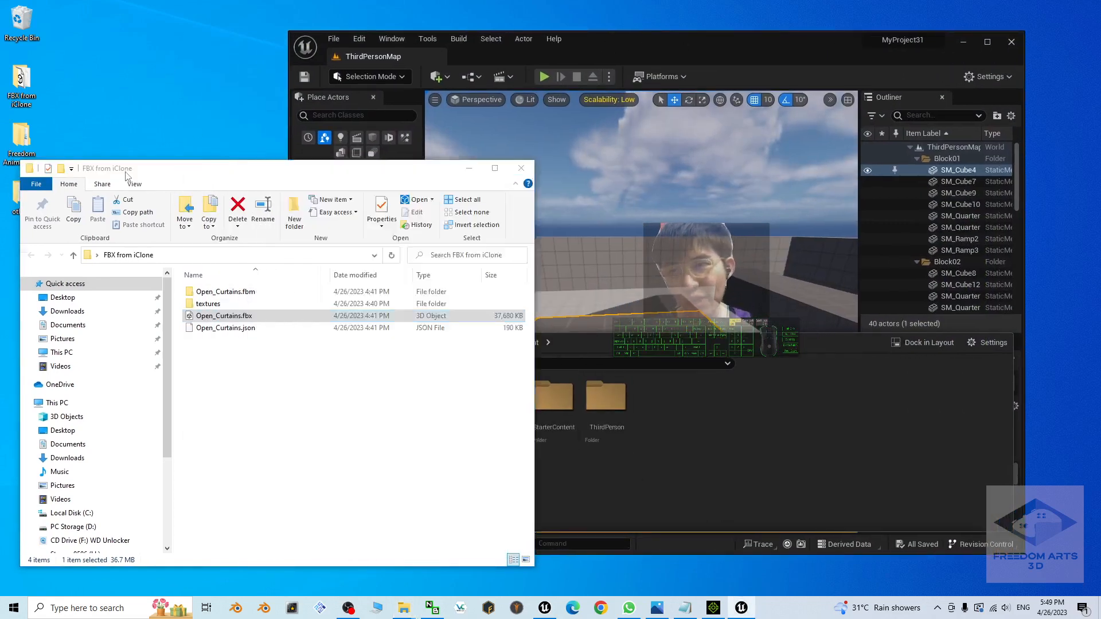
drag(125, 168, 105, 253)
Step: Open the Freedom Animation Pipeline V8.5 folder from the desktop, place it over the editor, and close the FBX from iClone window
double_click(21, 140)
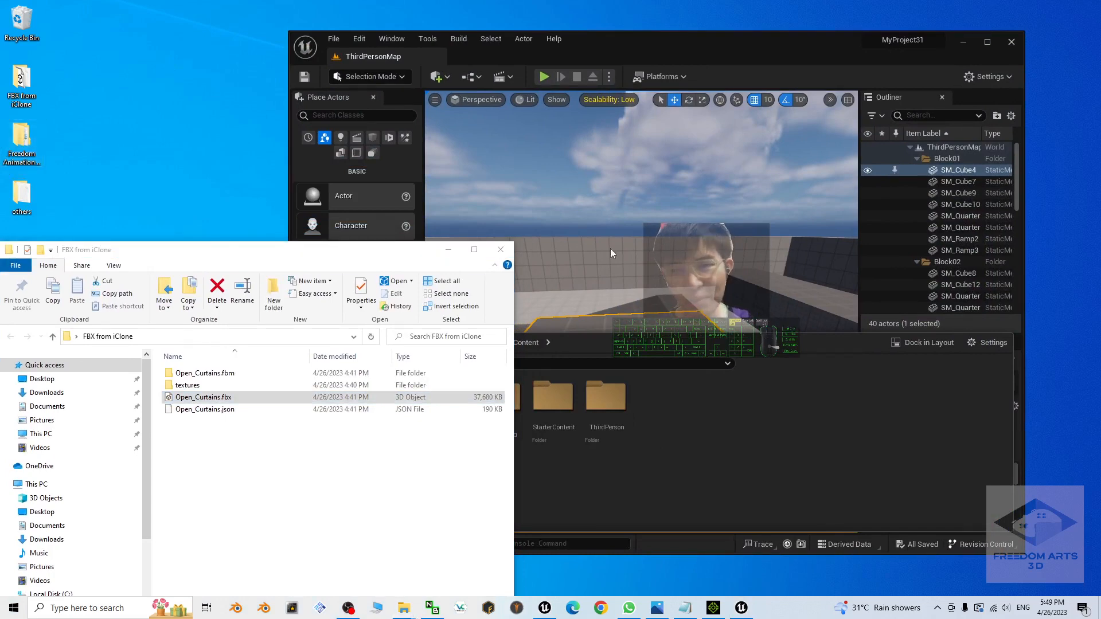
click(212, 135)
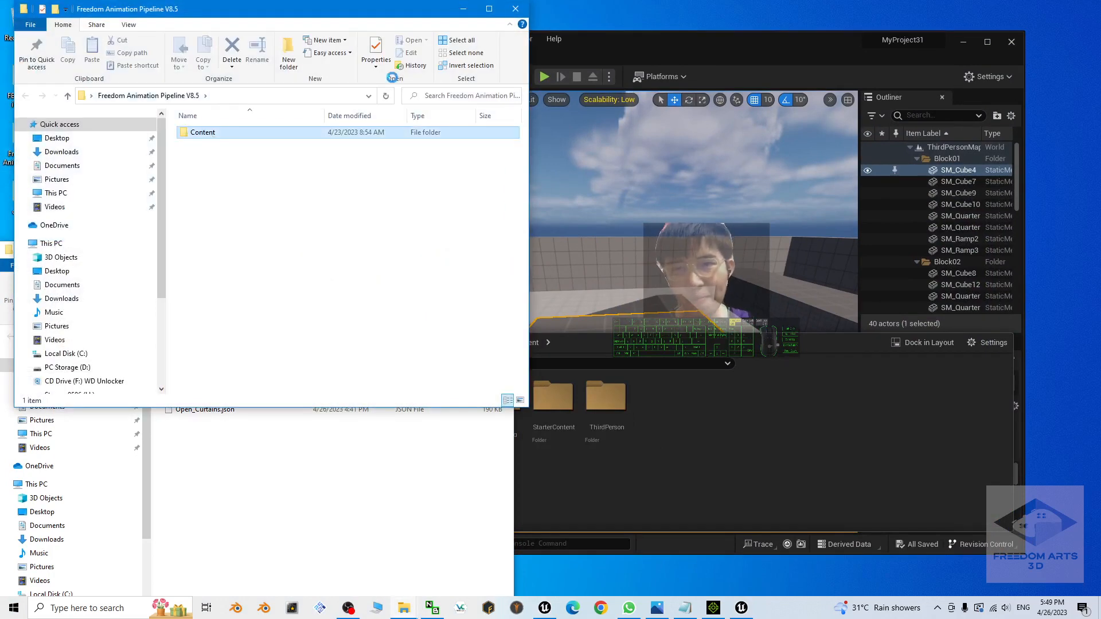
click(515, 10)
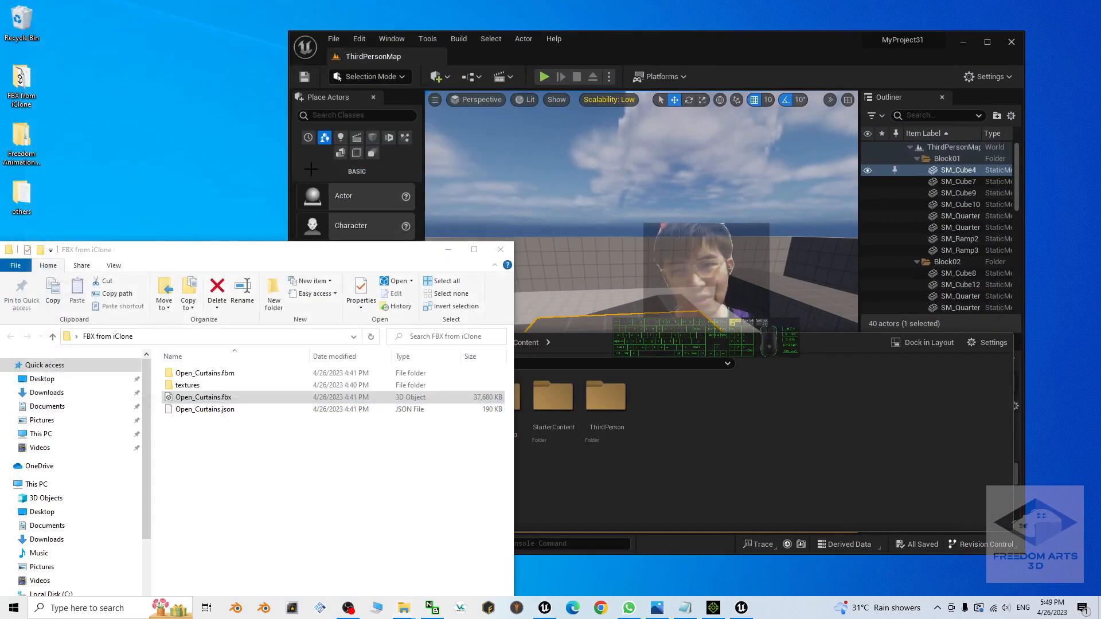
double_click(23, 149)
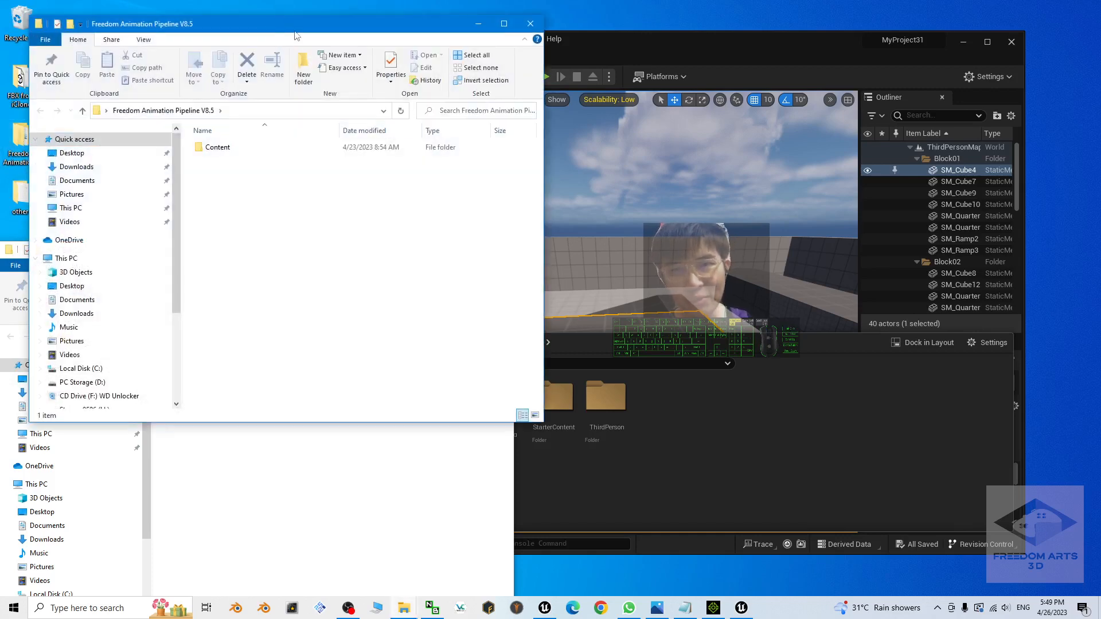
drag(281, 18, 598, 76)
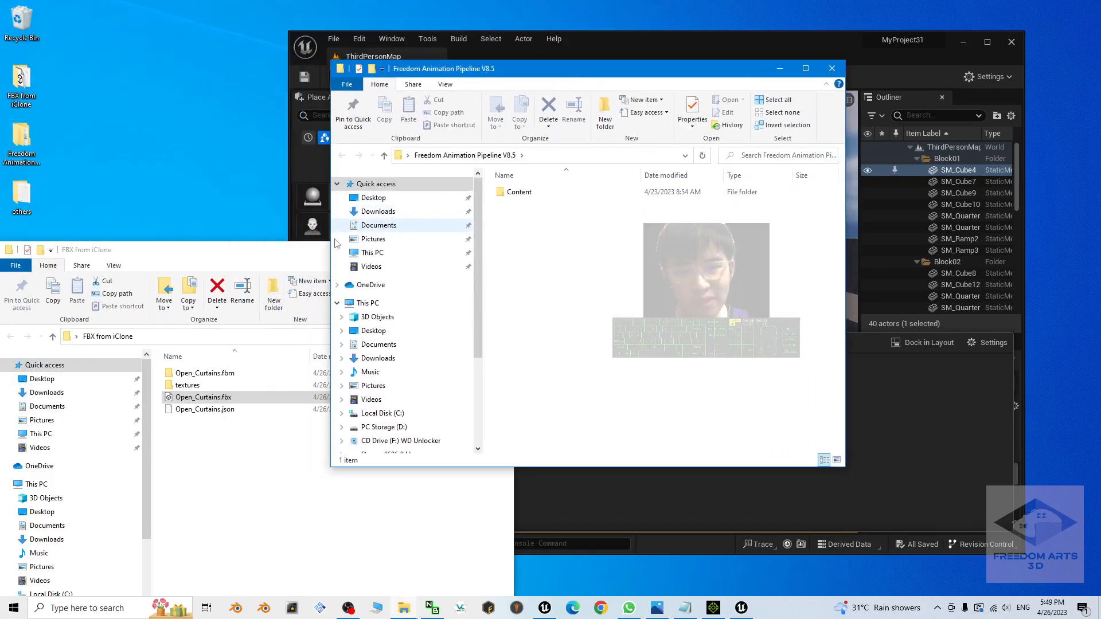
drag(300, 250, 365, 259)
click(512, 258)
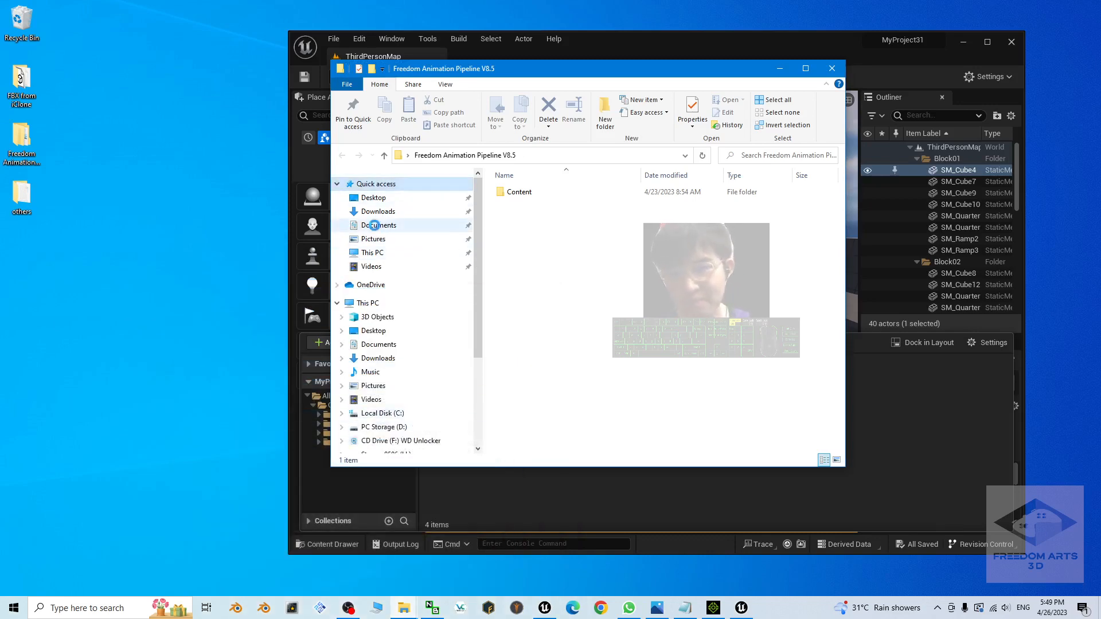
Step: Open Documents in a second window beside the plugin folder and browse to Unreal Projects > MyProject31 > Content
right_click(376, 230)
click(413, 249)
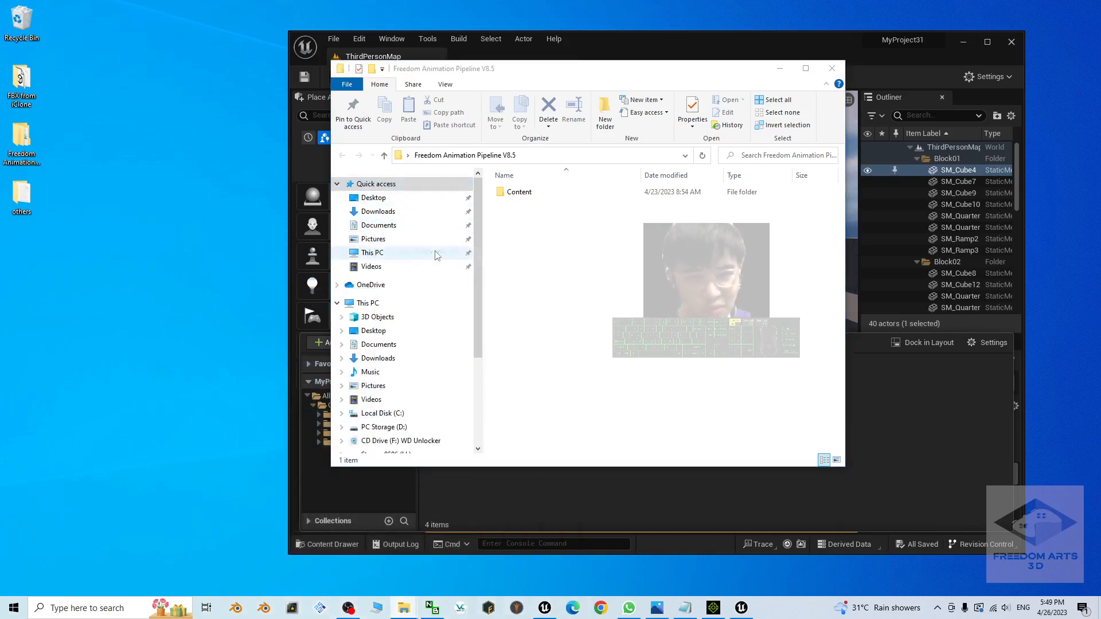
drag(467, 17, 905, 95)
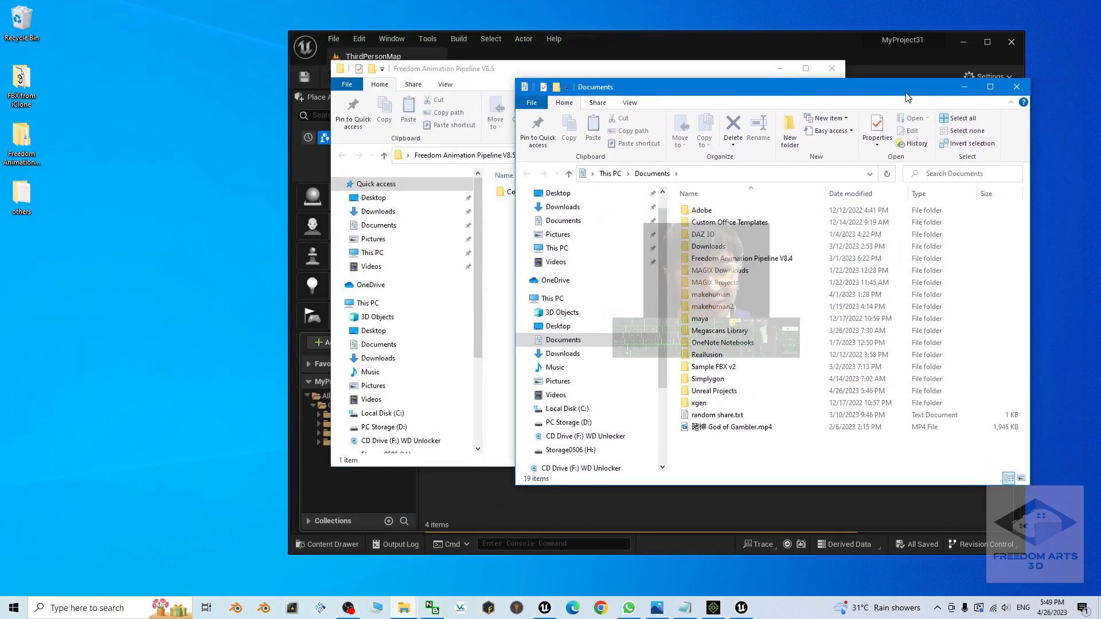
double_click(726, 394)
scroll(724, 390, down, 4)
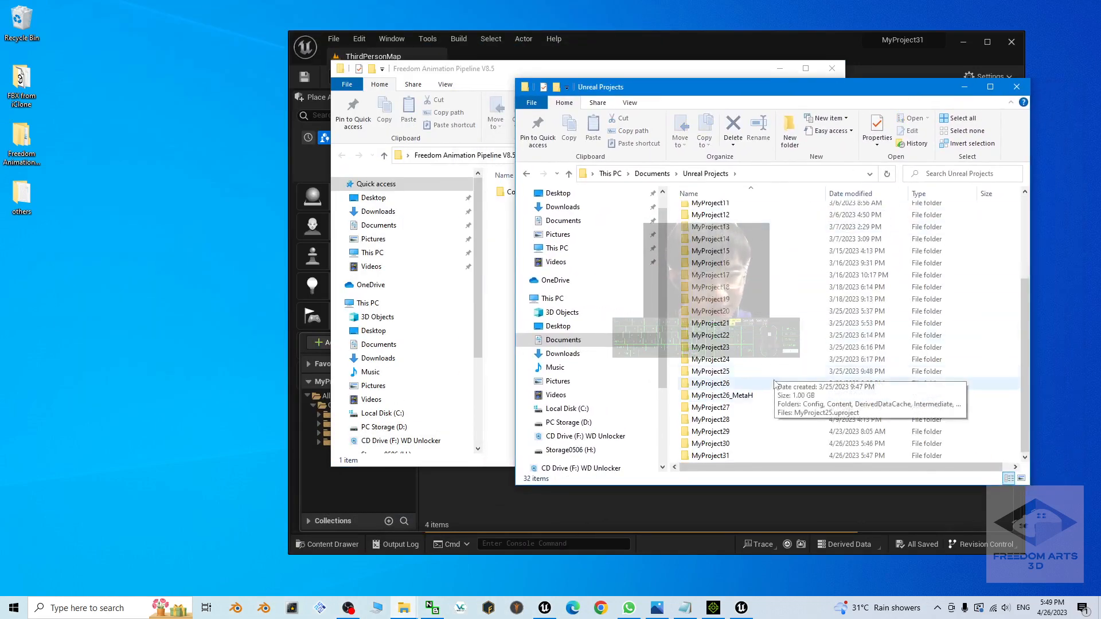
drag(694, 69, 431, 71)
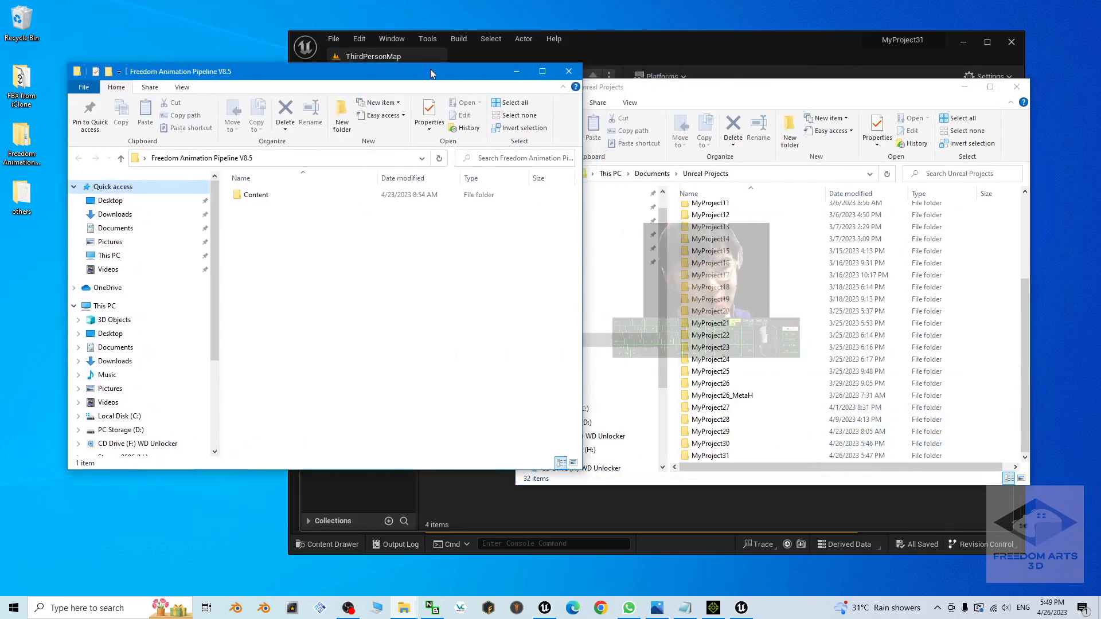
double_click(711, 456)
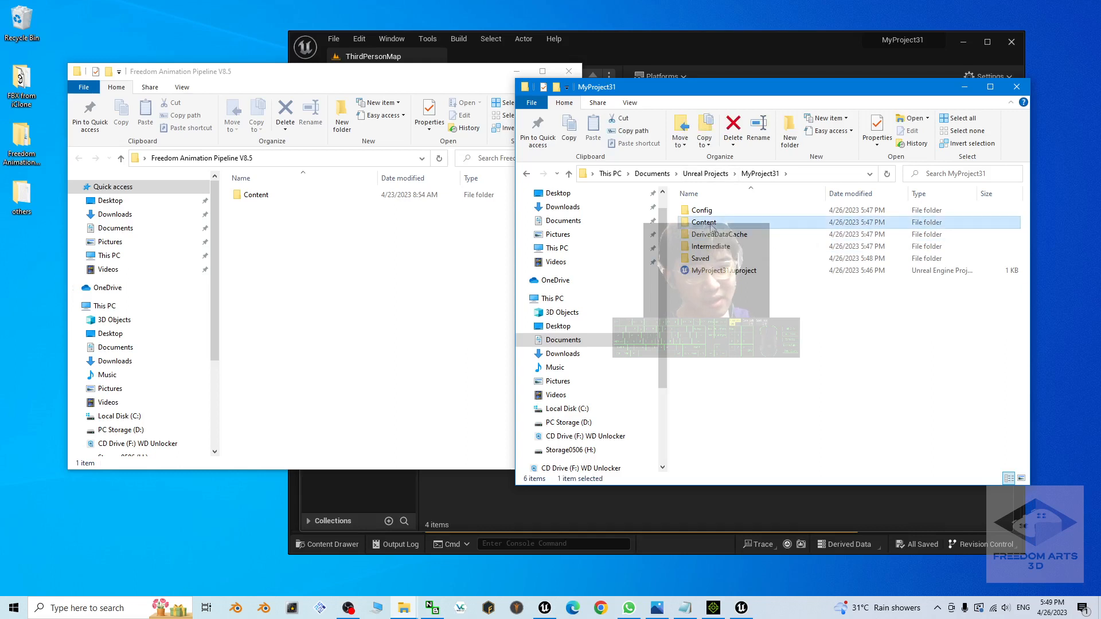
double_click(705, 222)
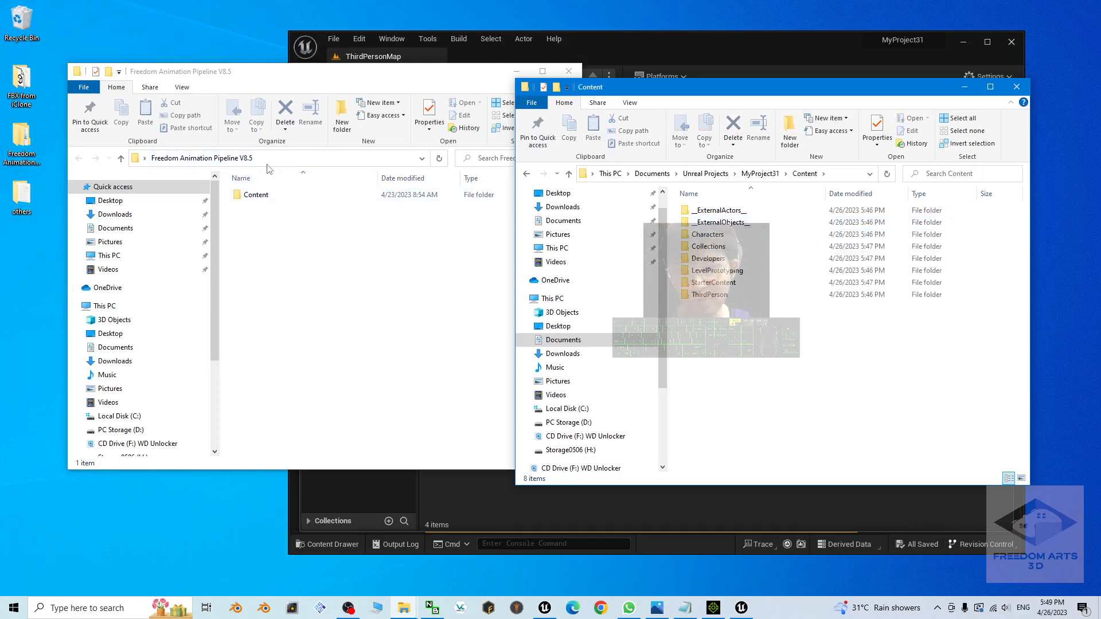
Step: Copy the 00_Freedom_Animation_Pipeline folder from the plugin's Content folder into MyProject31's Content folder, and close both folder windows
double_click(256, 196)
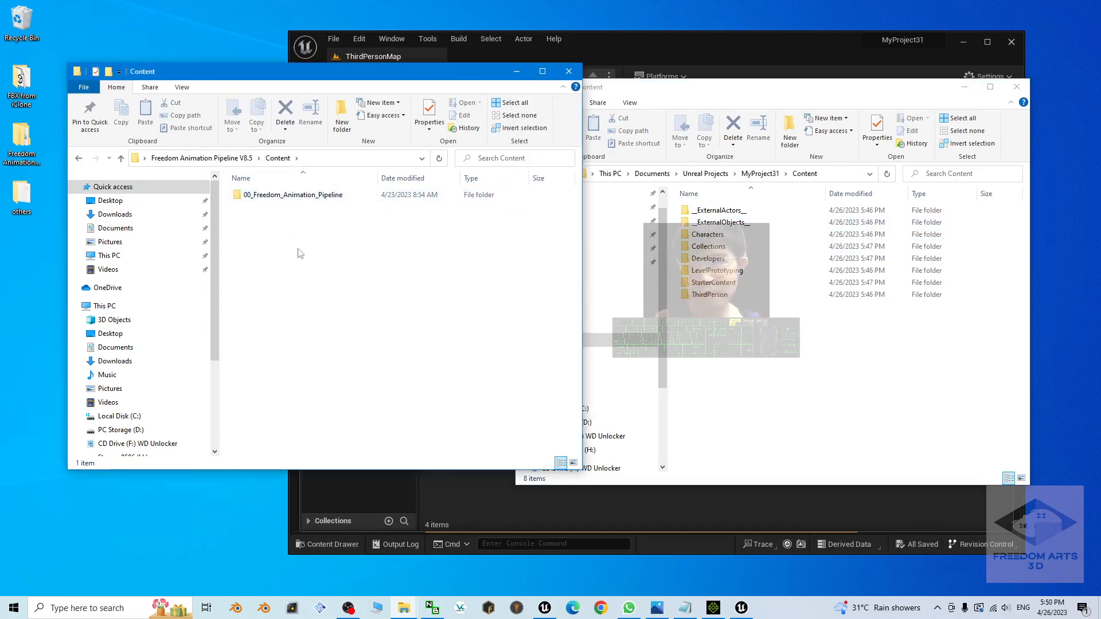
click(274, 196)
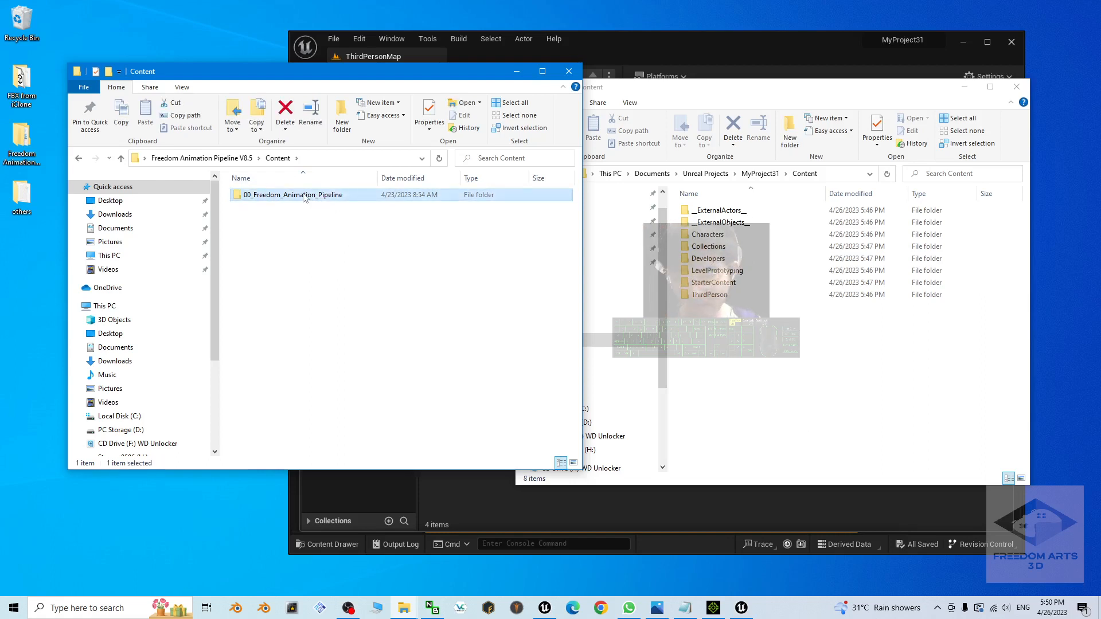
click(739, 380)
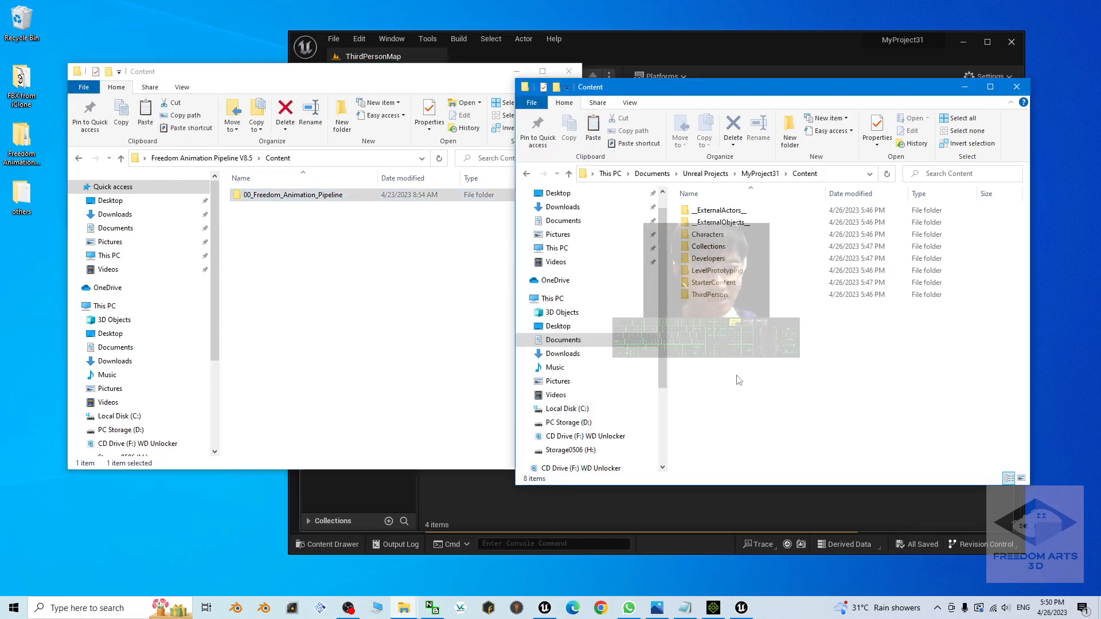
key(ctrl+v)
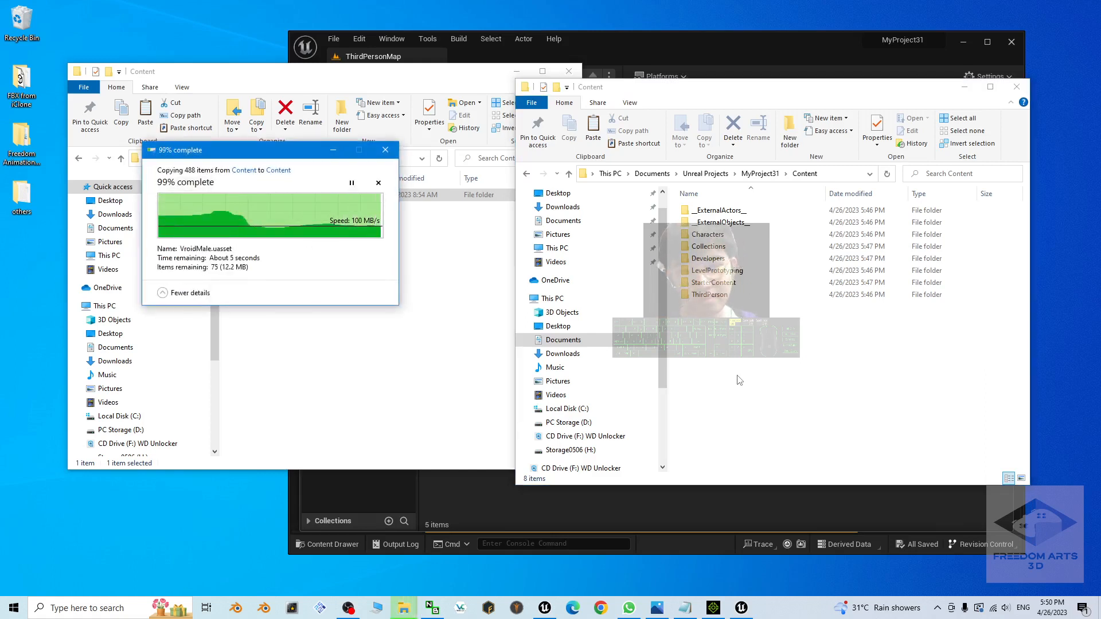
click(1017, 87)
click(569, 72)
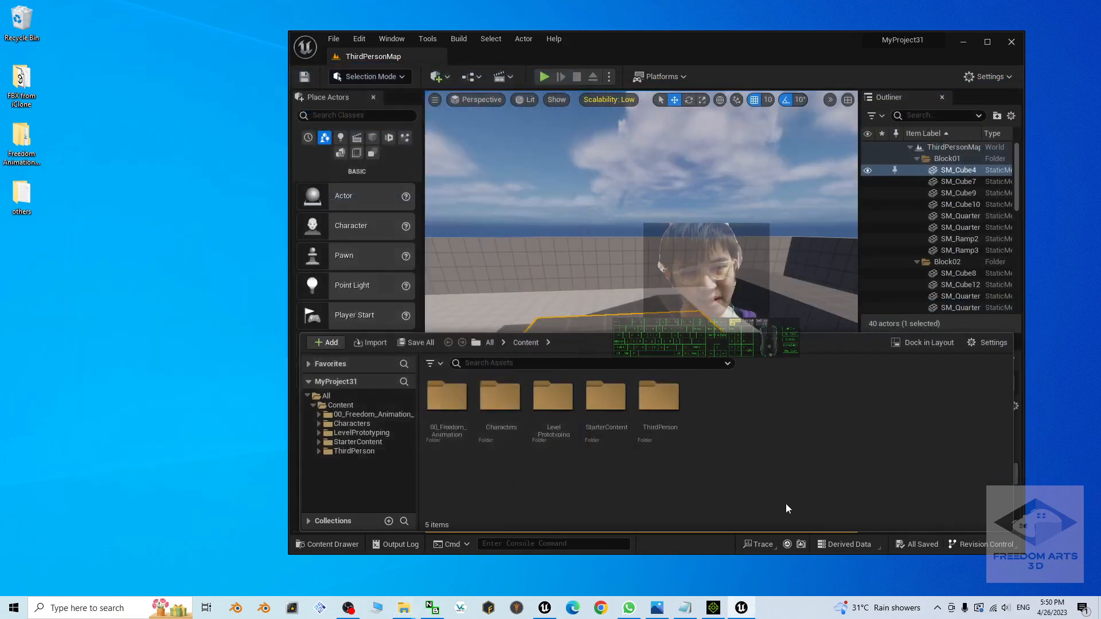
Step: Examine the subfolders of 00_Freedom_Animation_Pipeline in the Content Drawer and return to the Content folder
click(446, 402)
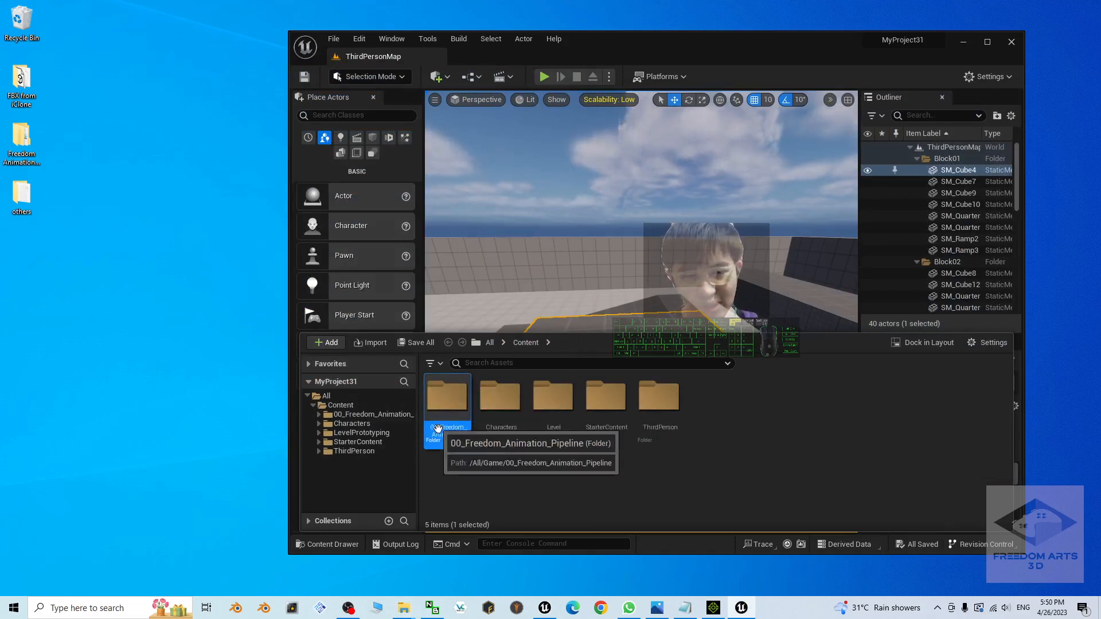
double_click(449, 400)
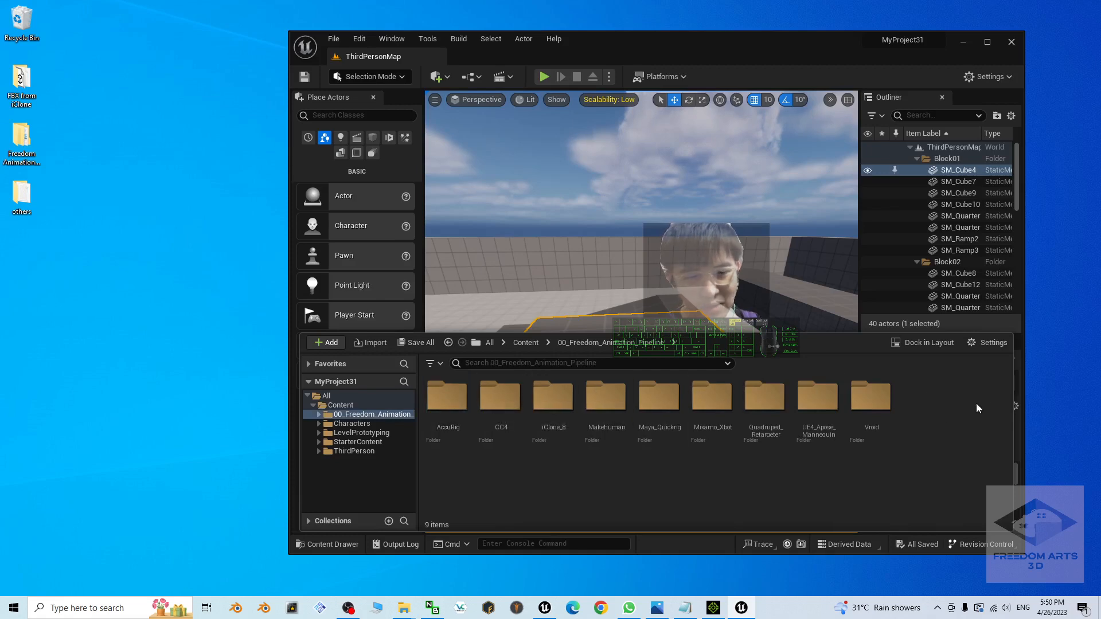
click(530, 345)
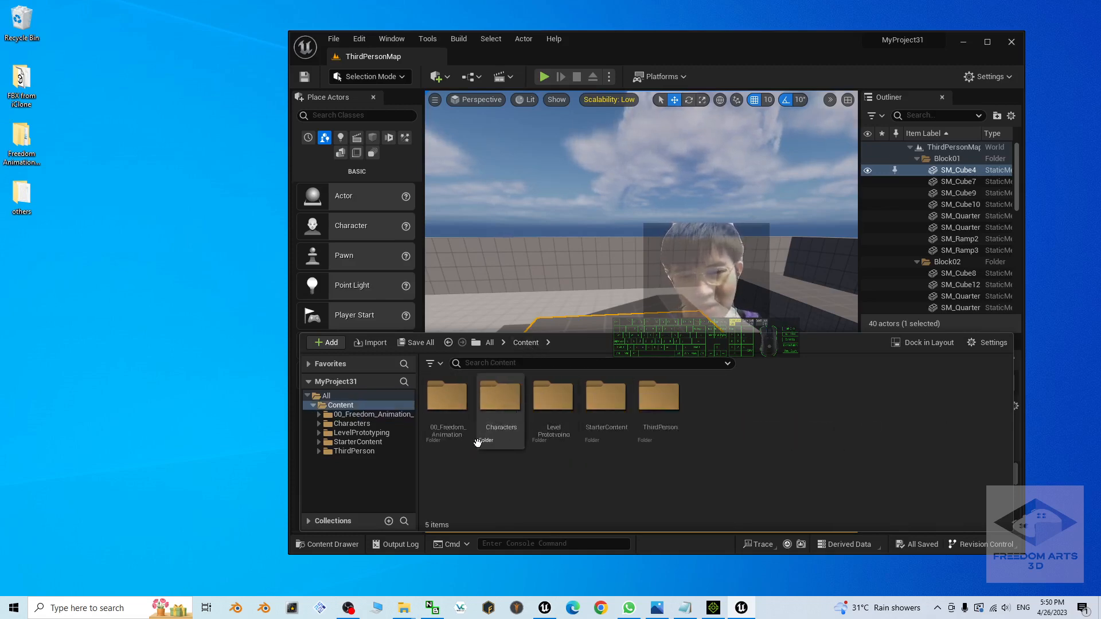
click(446, 419)
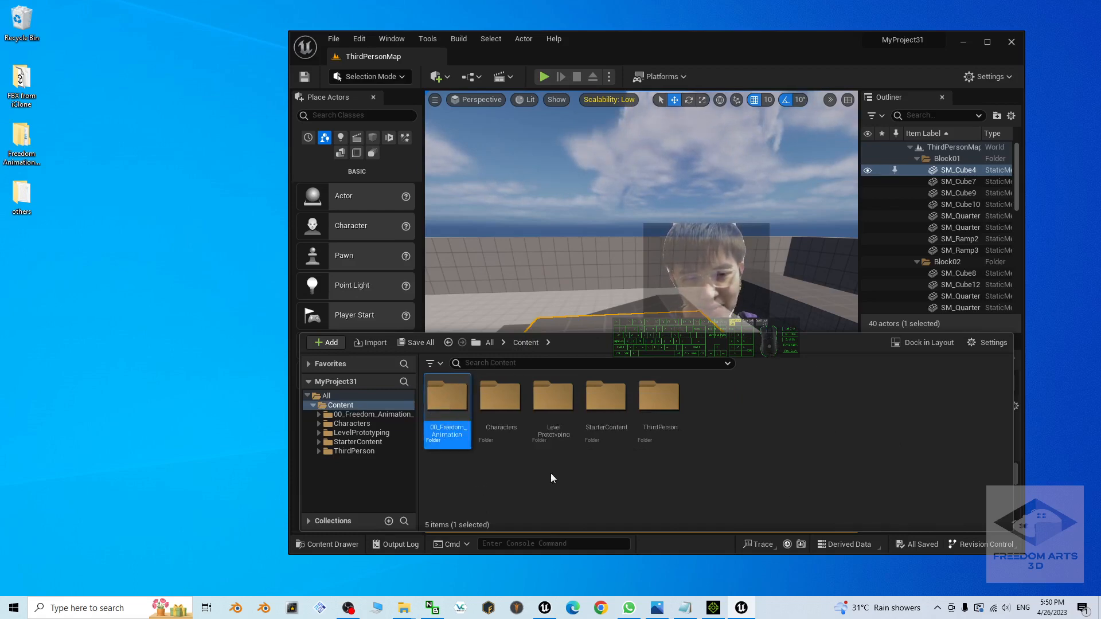
click(539, 486)
Step: Enlarge the asset thumbnails, create a folder named iCloneMotion in the project's Content folder, and open it
ctrl+scroll(539, 485, up, 2)
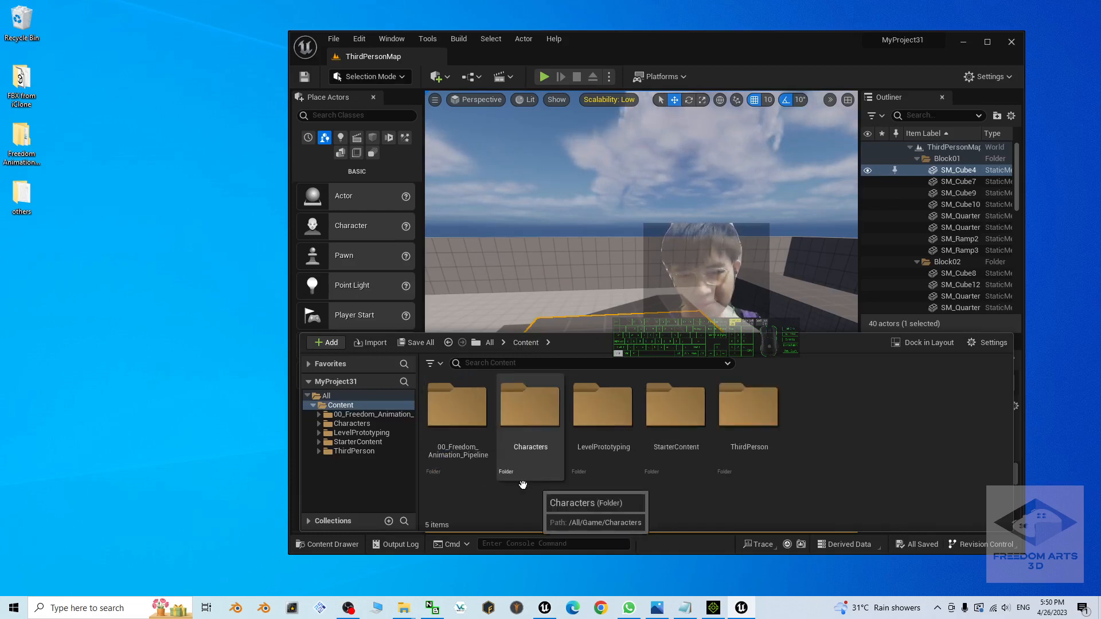
drag(763, 38, 634, 41)
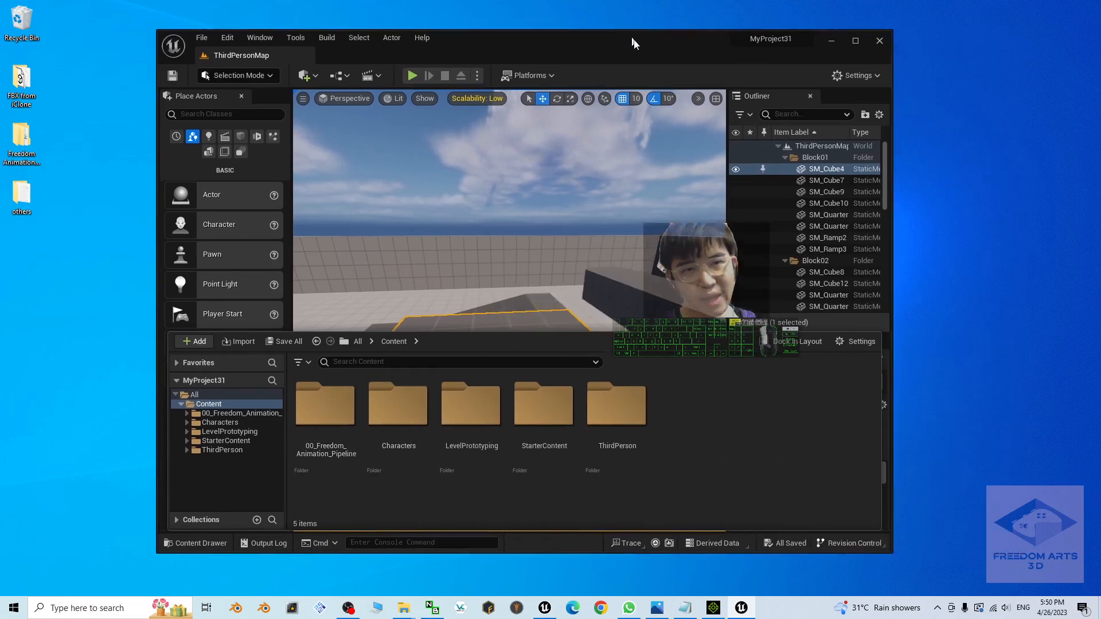
right_click(691, 476)
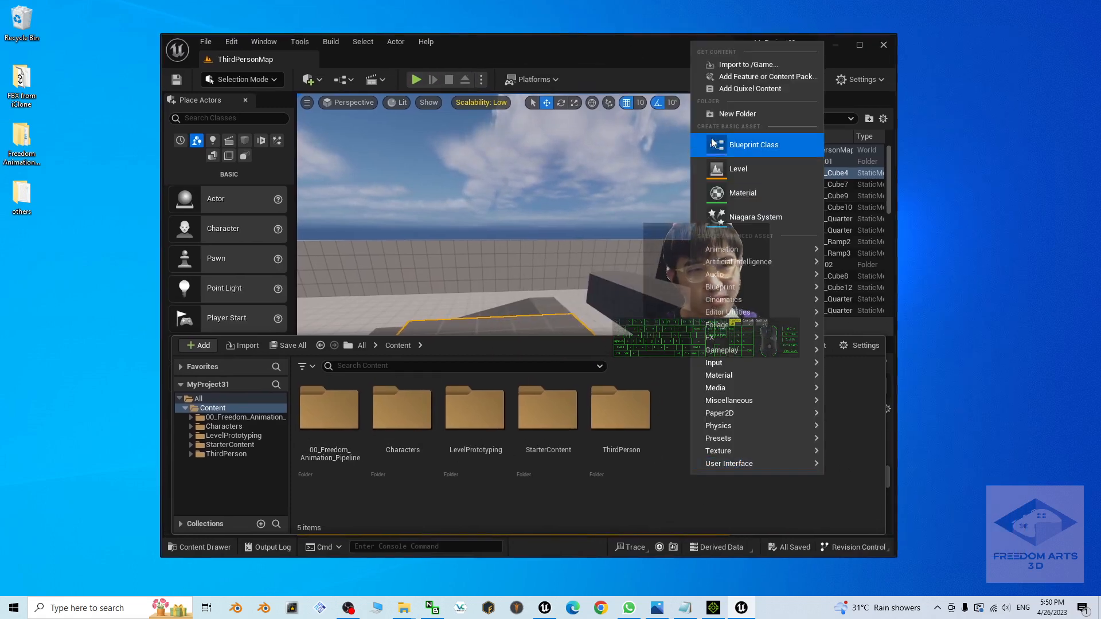
click(722, 118)
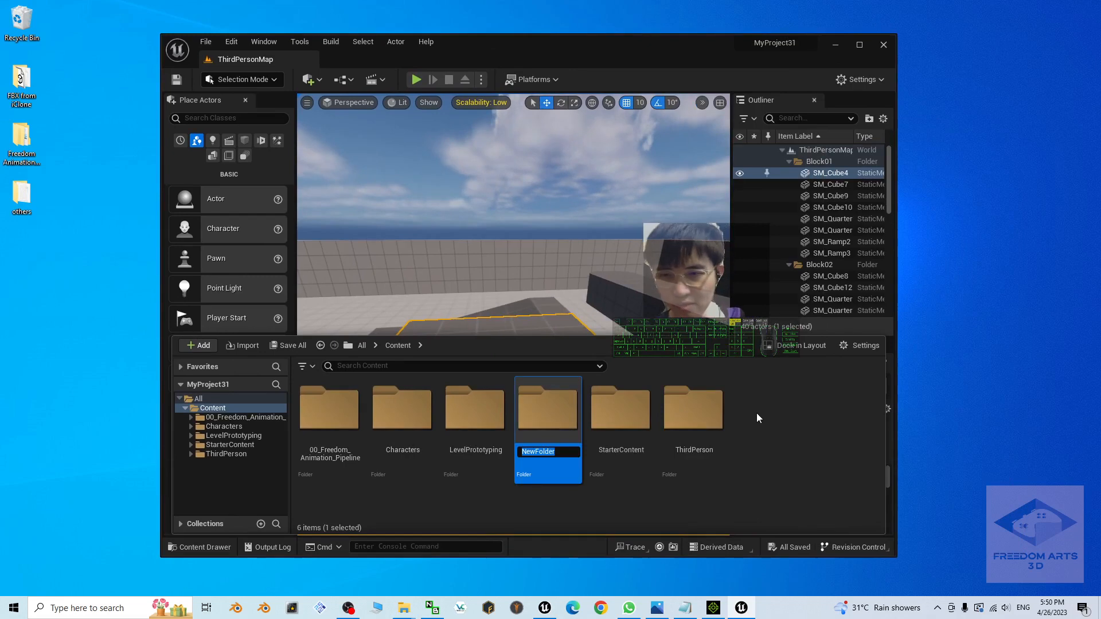
text(iClone)
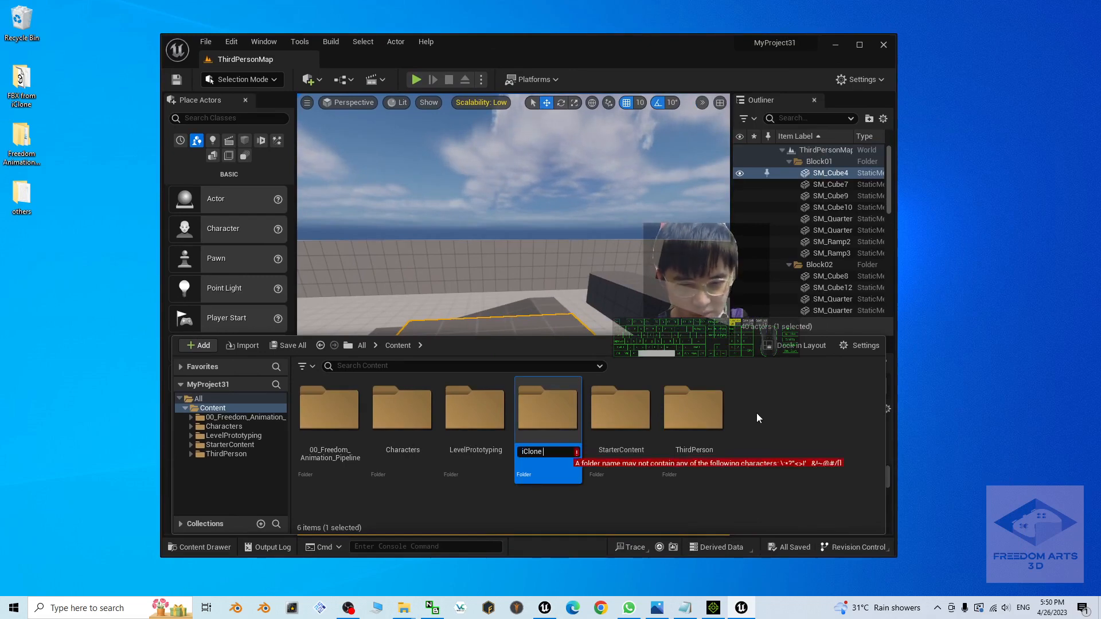
text(Motion)
key(Return)
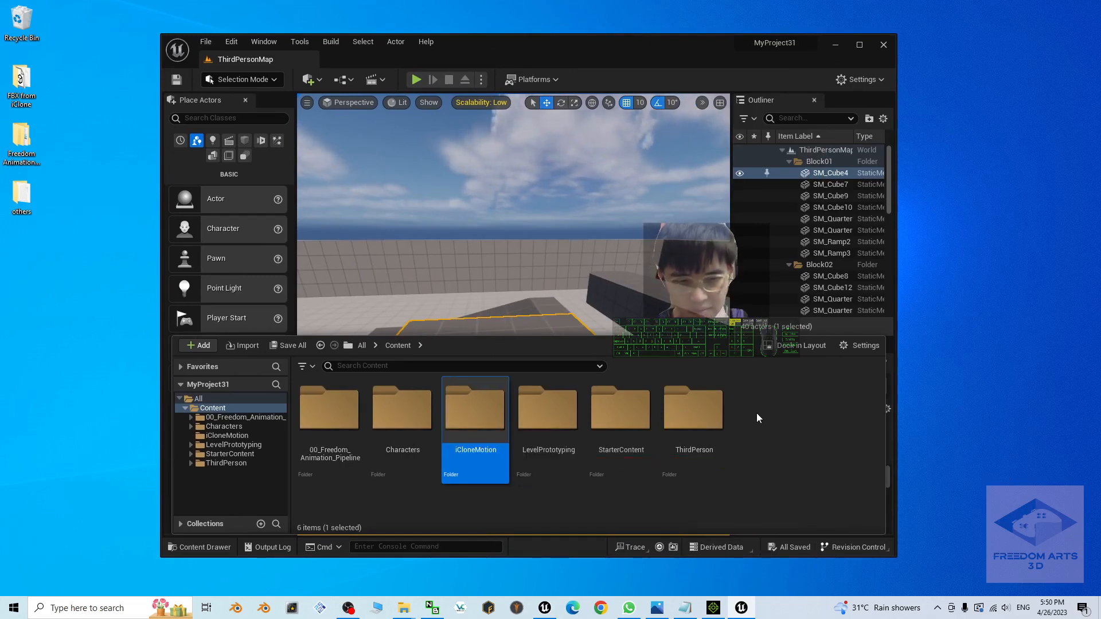
double_click(478, 410)
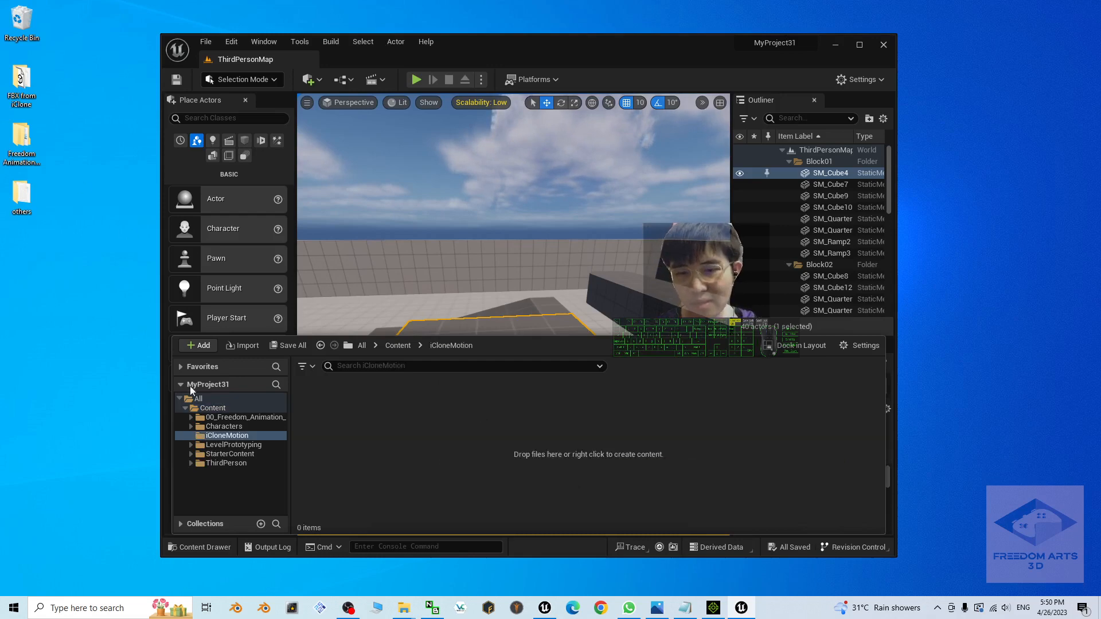
Step: Bring Open_Curtains.fbx from the FBX from iClone folder into the project's iCloneMotion folder and minimize the file window
mouse_move(404, 609)
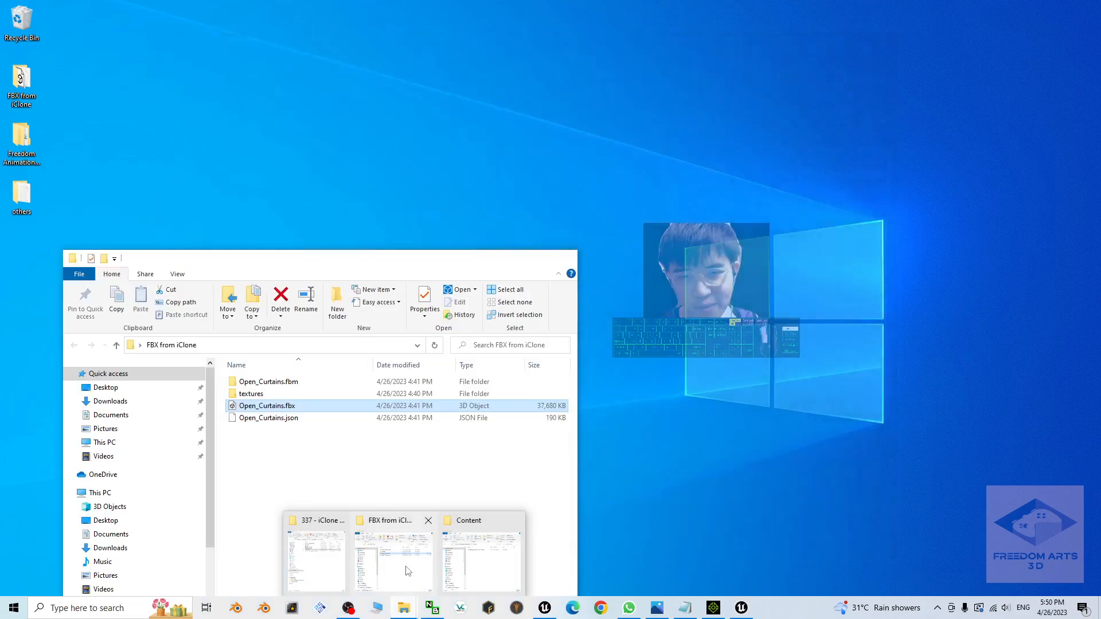
click(407, 569)
drag(338, 256, 869, 153)
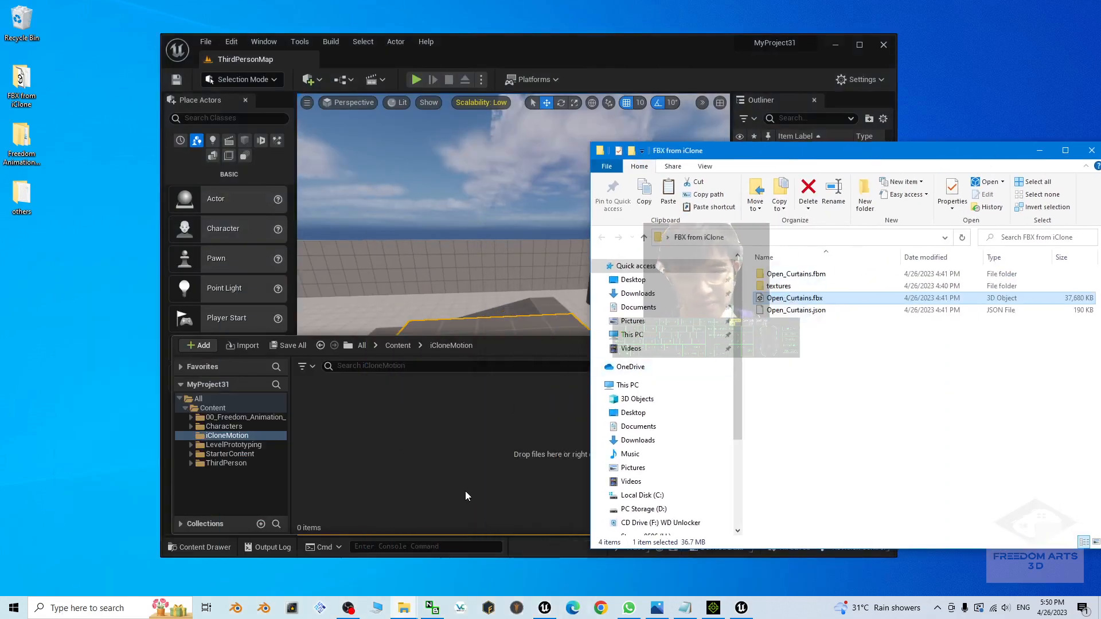
drag(465, 492, 511, 507)
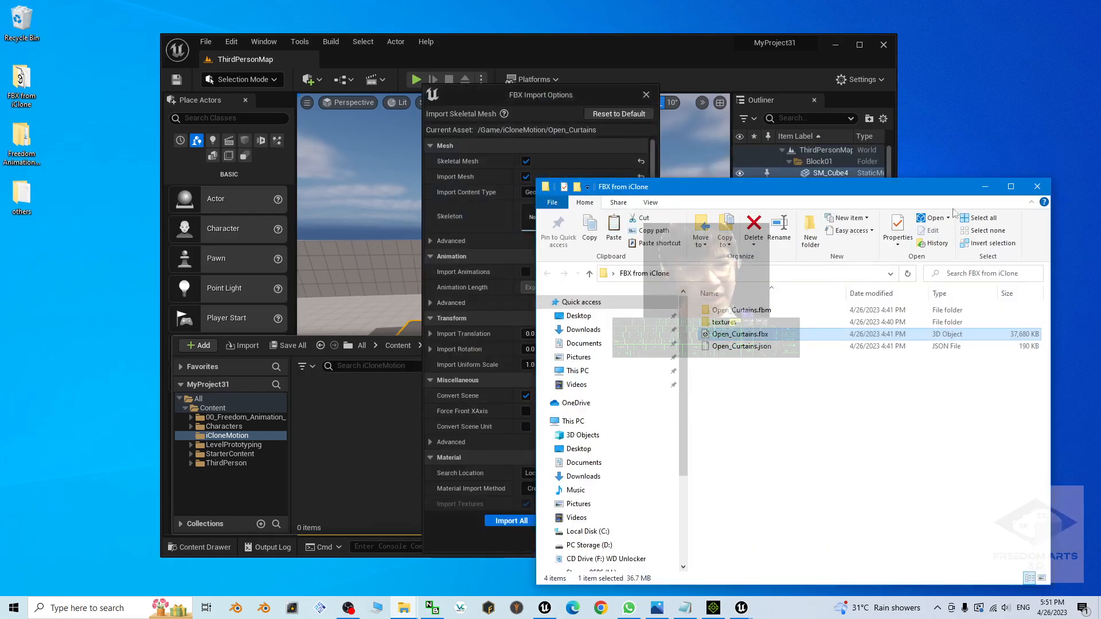
click(985, 187)
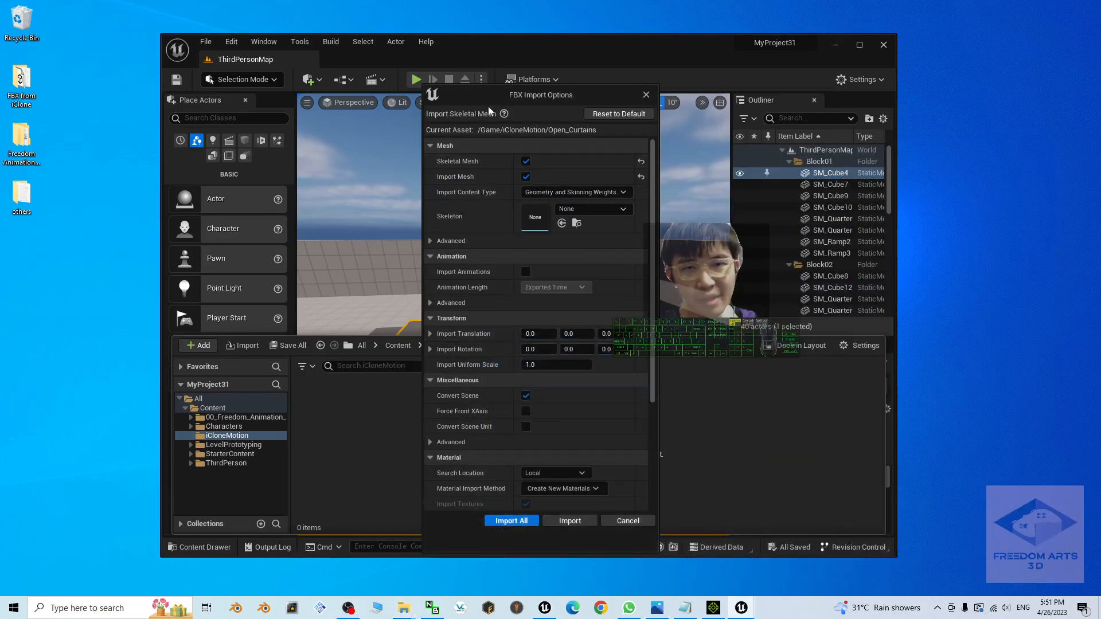
drag(569, 96, 529, 125)
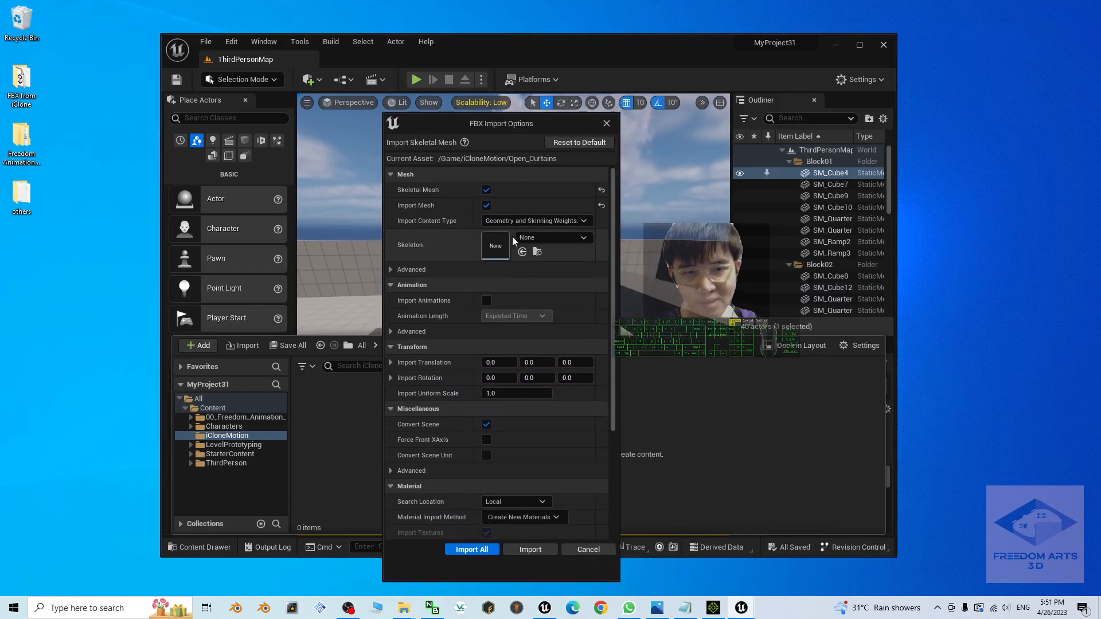
Step: Import all with iClone8_Skeleton as skeleton, Import Animations enabled, Animation Length set to Animated Time, and Import Mesh disabled
click(532, 239)
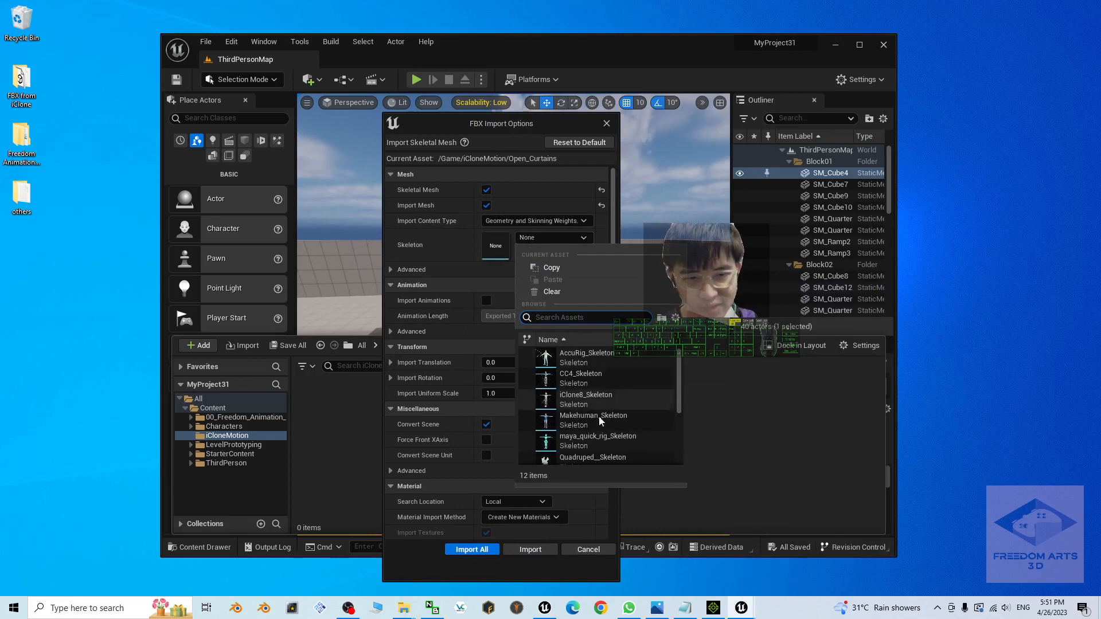
click(580, 401)
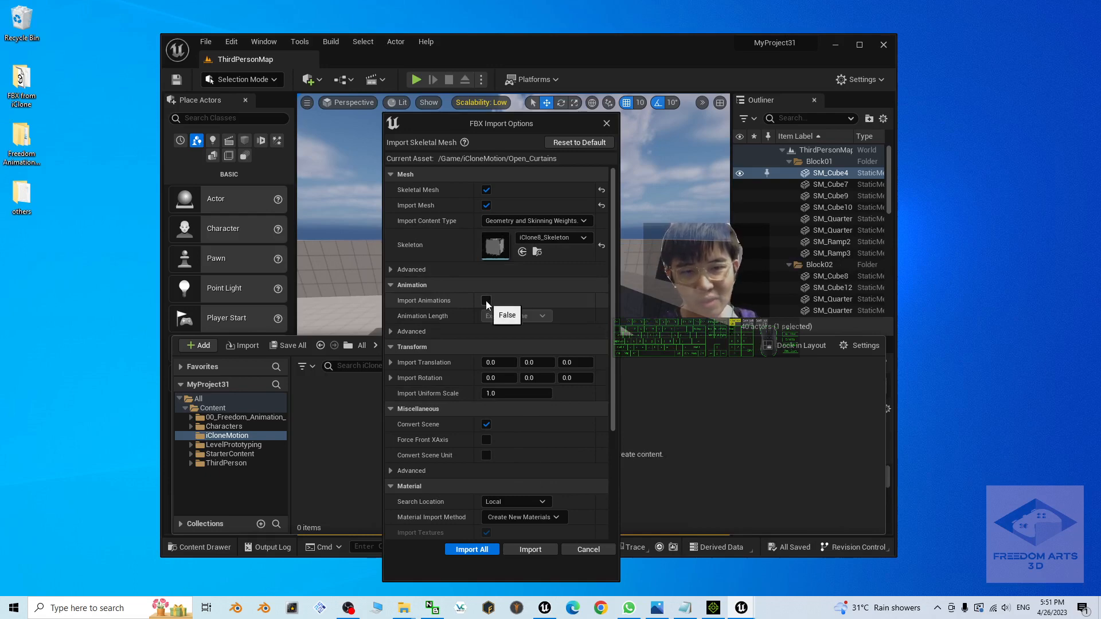
click(486, 300)
click(514, 316)
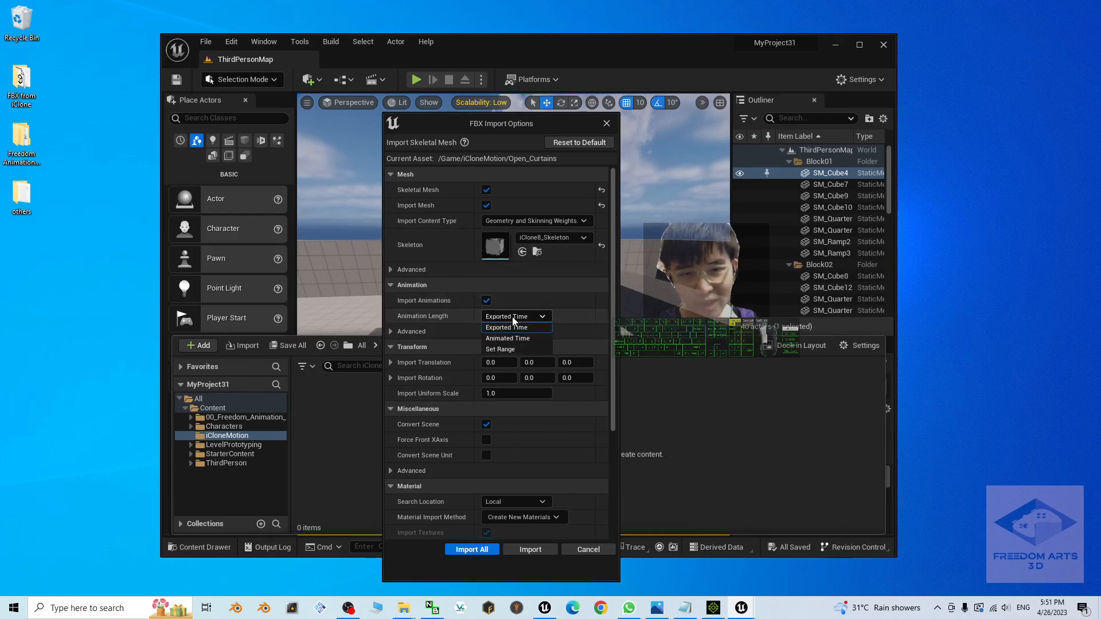
click(523, 339)
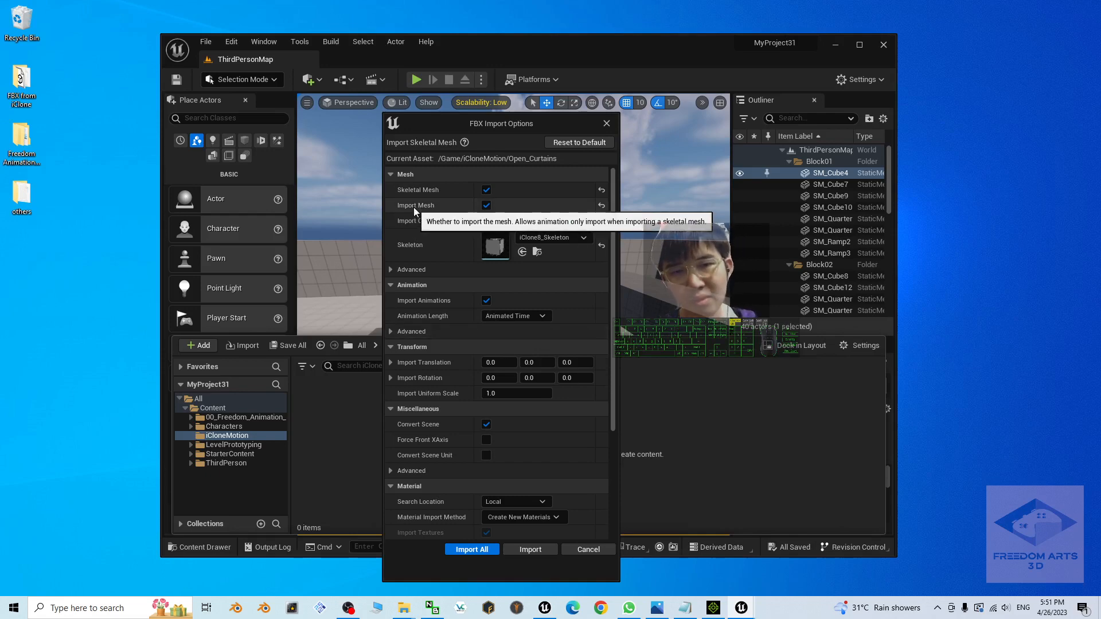
click(486, 205)
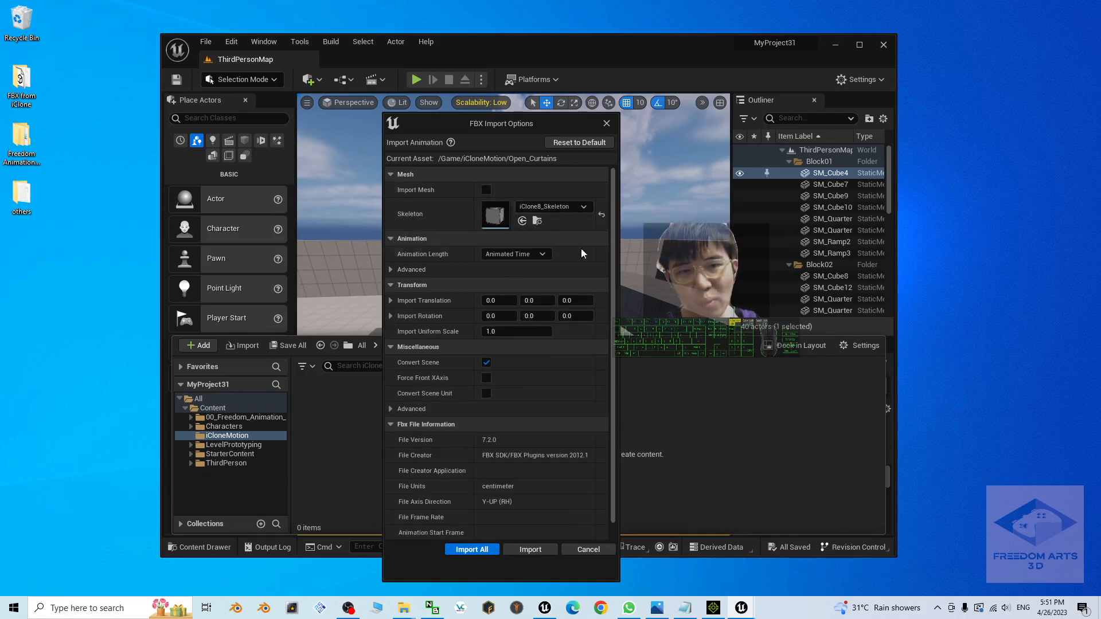
click(475, 551)
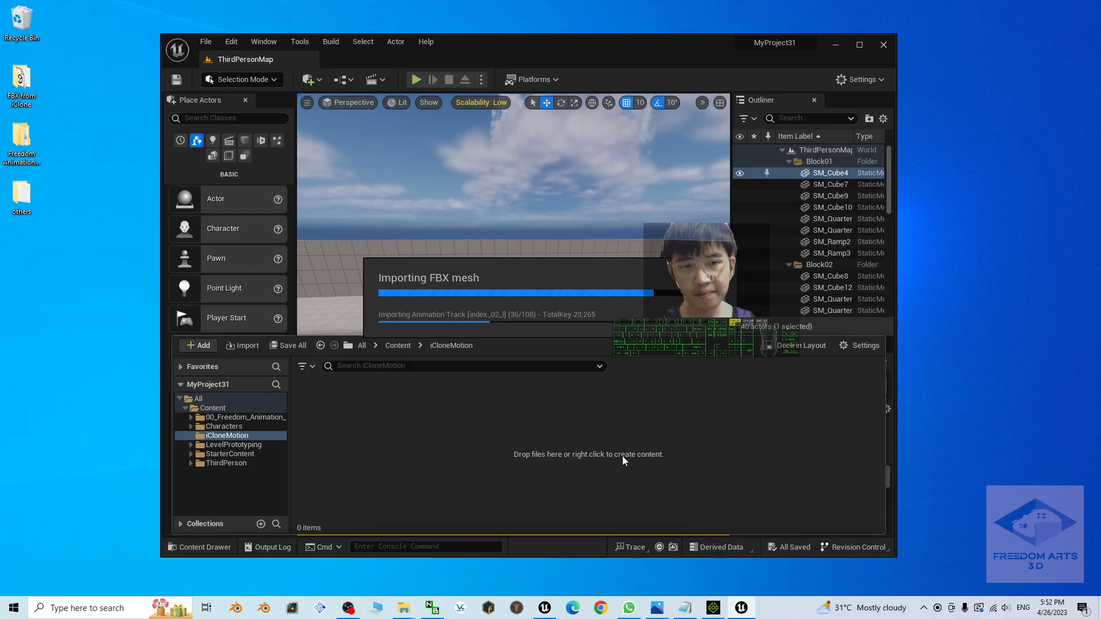
click(348, 608)
click(738, 492)
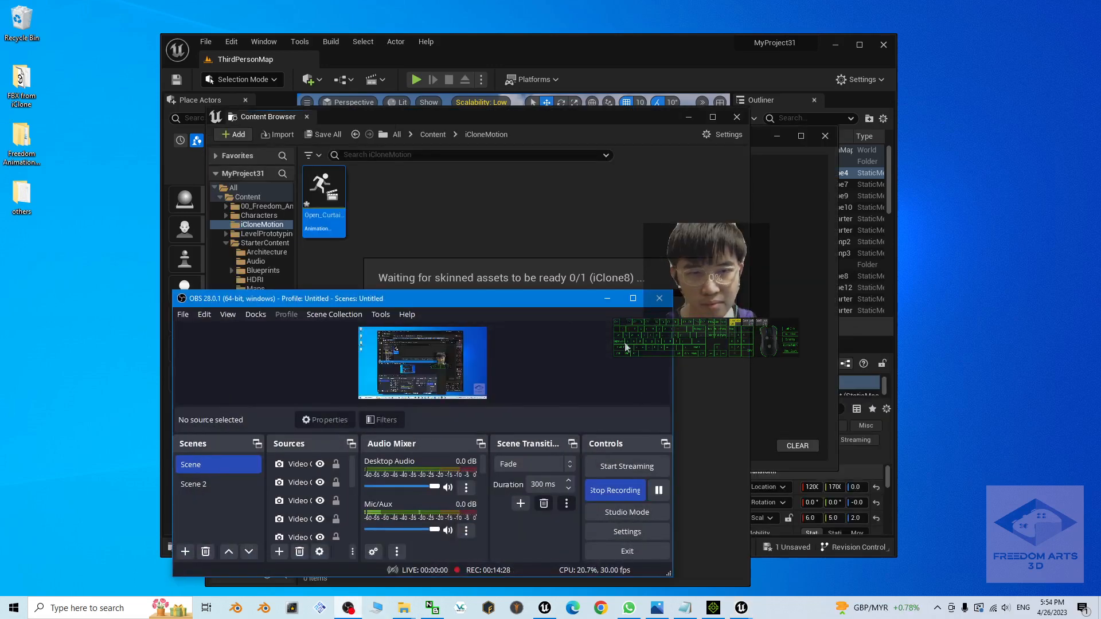
click(607, 298)
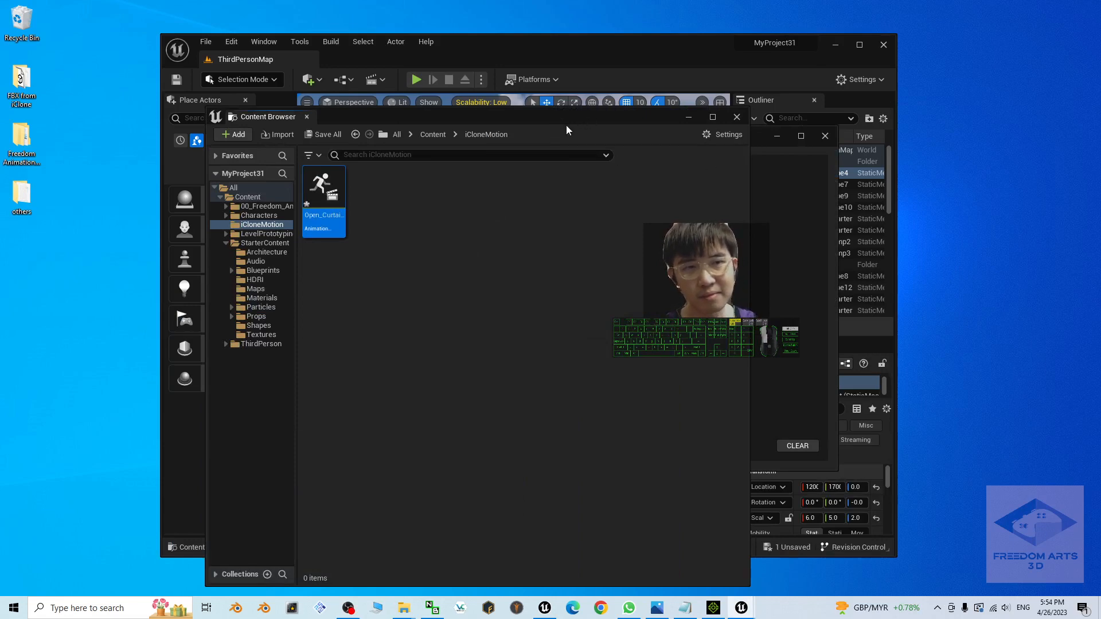
mouse_move(741, 608)
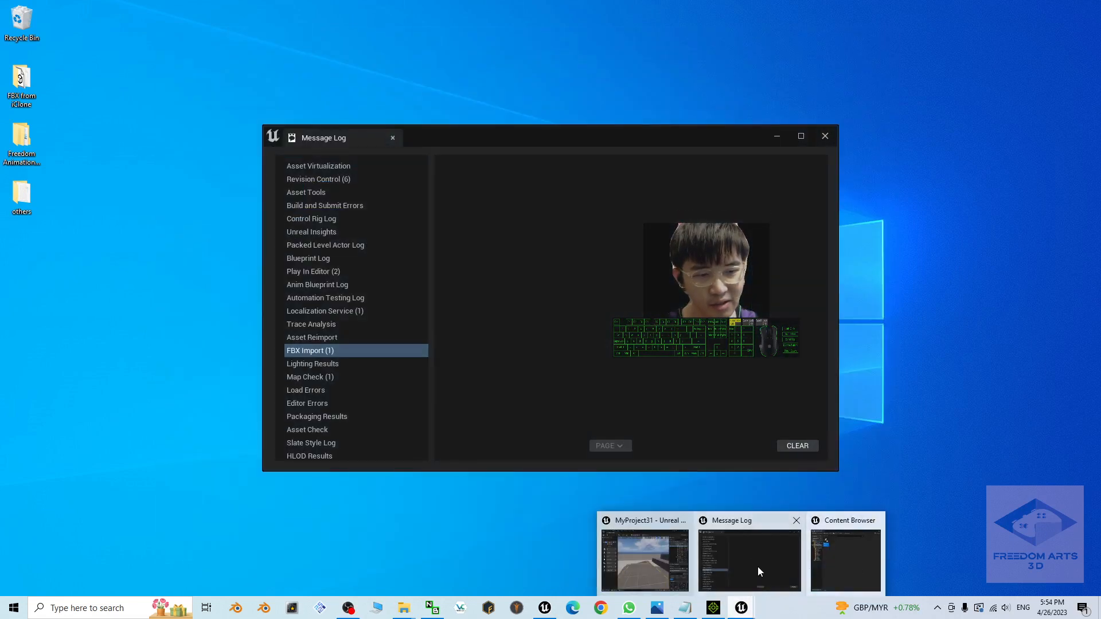
click(758, 566)
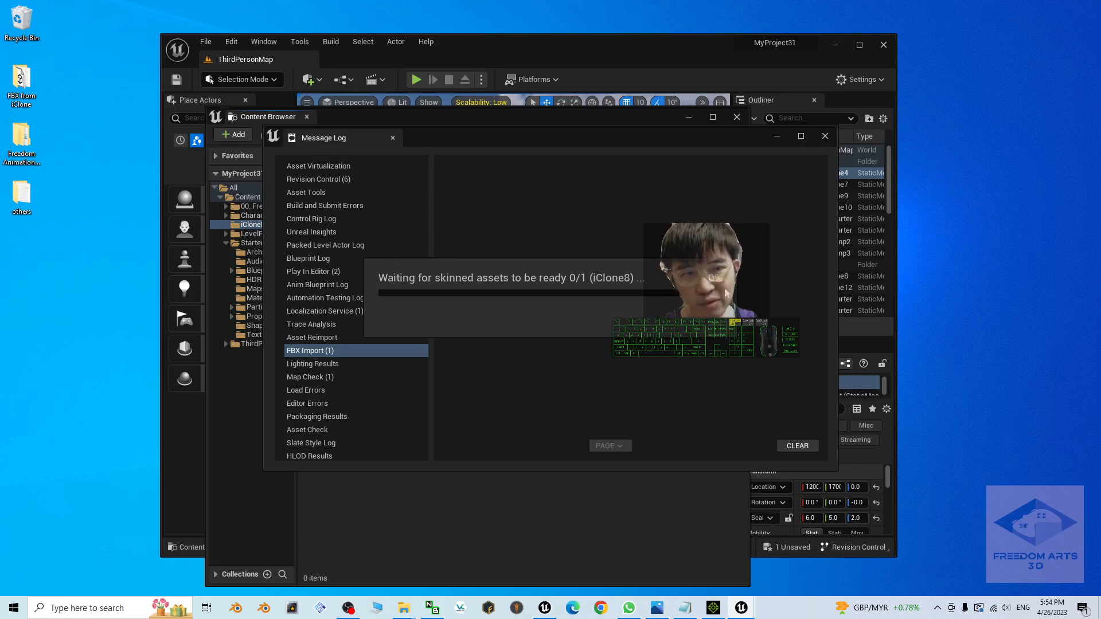
mouse_move(742, 612)
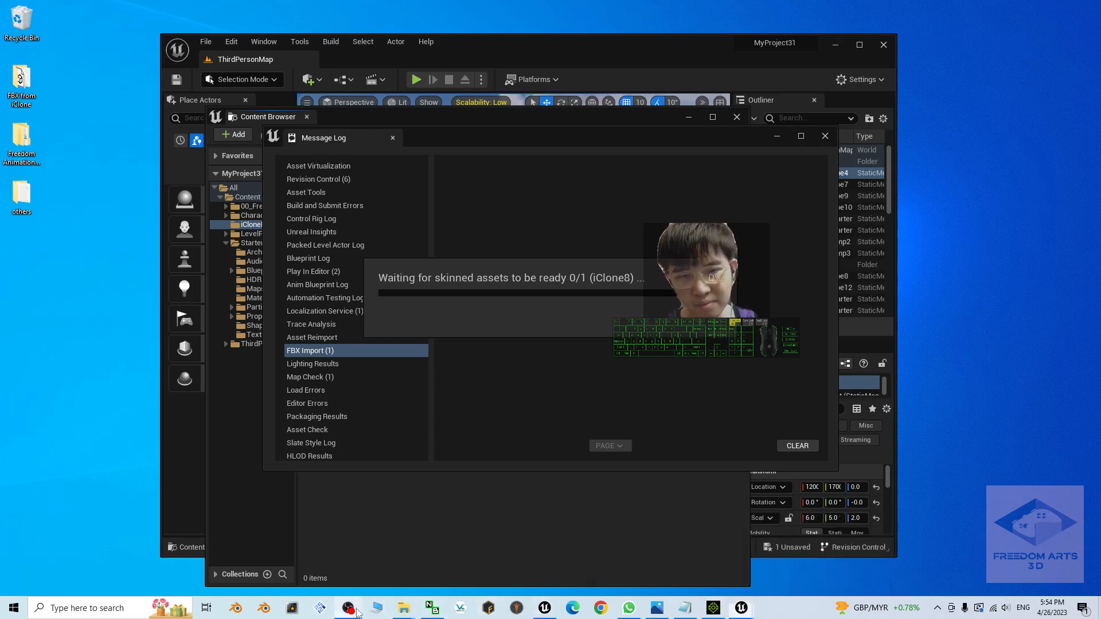
click(517, 608)
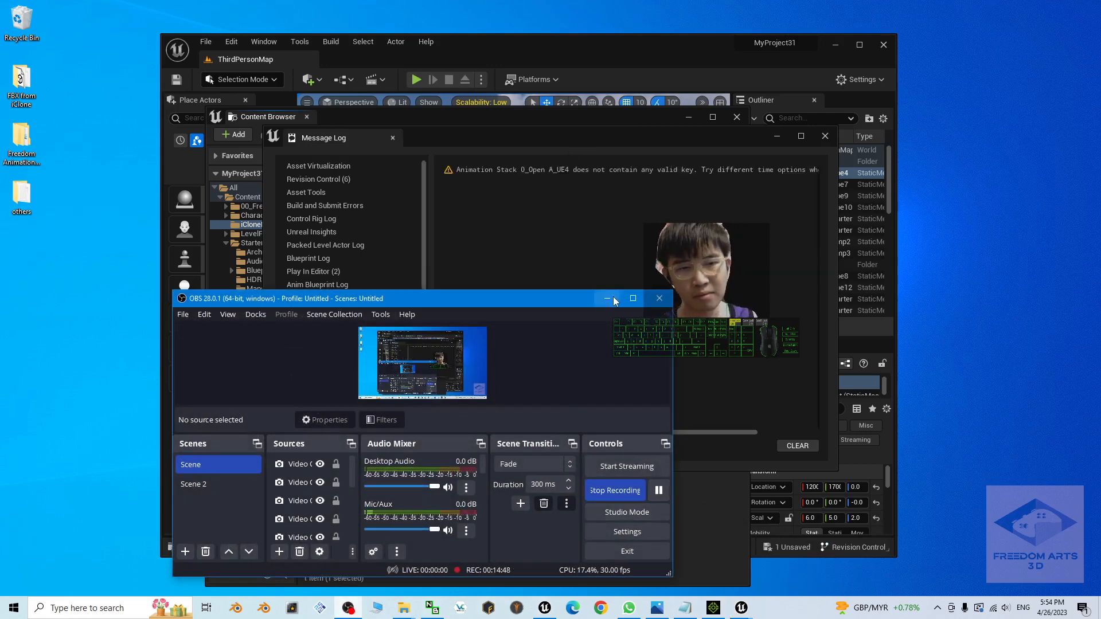
click(609, 299)
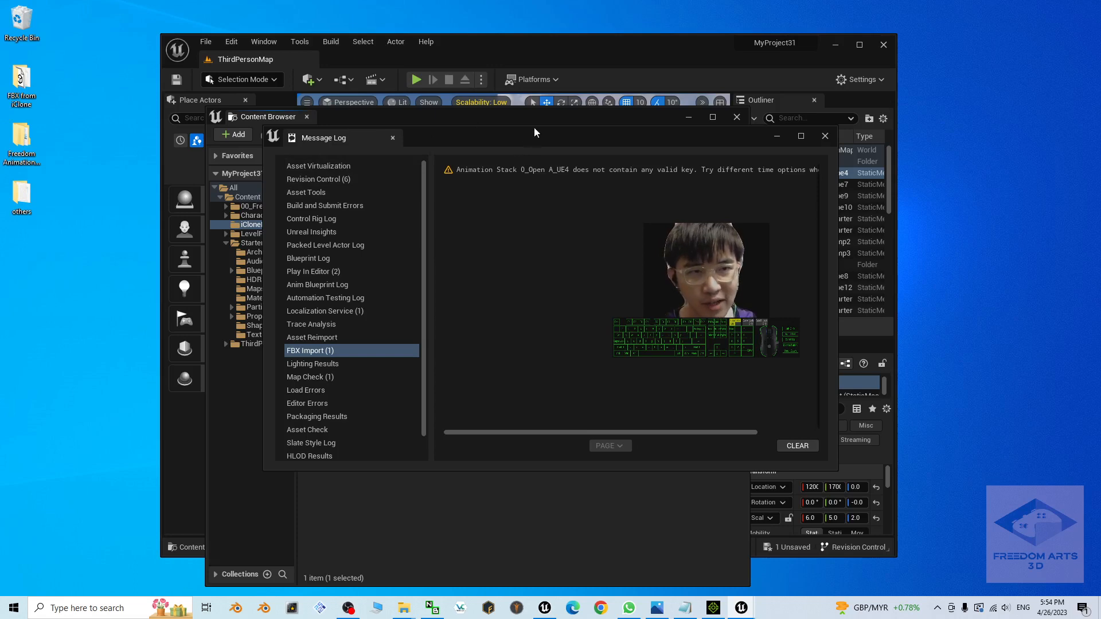
Step: Close the Message Log and the floating Content Browser window
drag(567, 143, 485, 211)
click(743, 205)
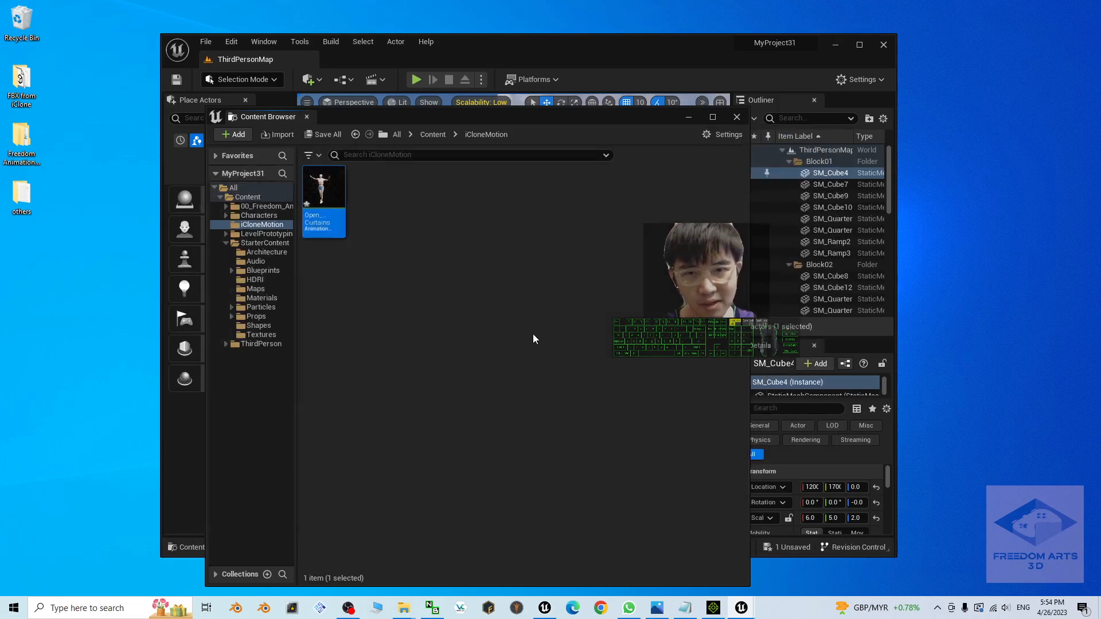
click(532, 334)
drag(565, 116, 640, 247)
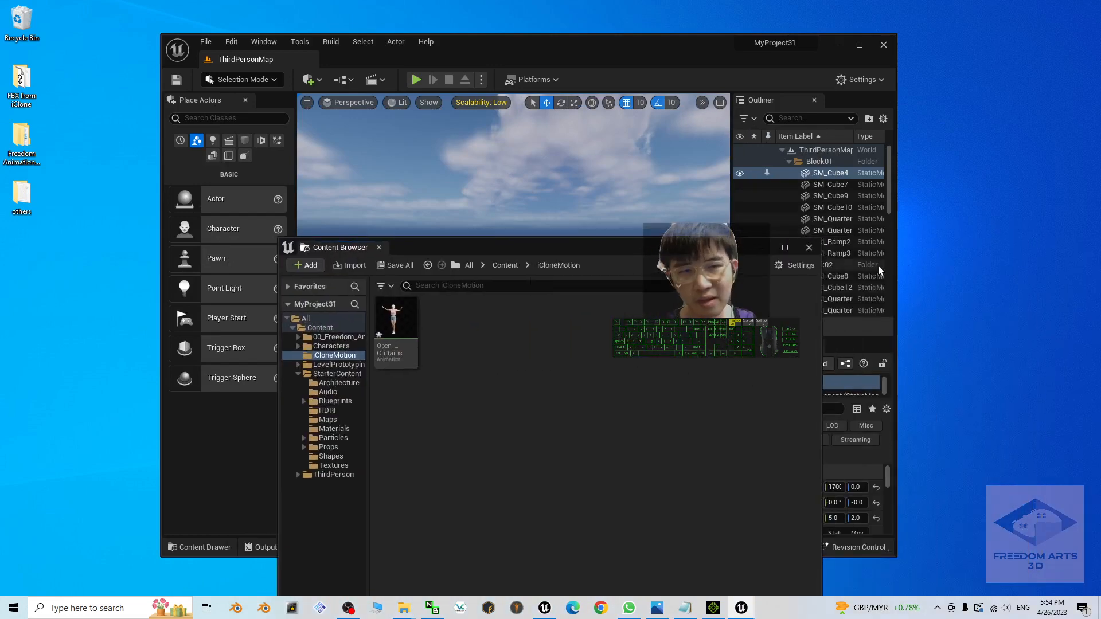
click(809, 248)
Step: Open the Open_Curtains animation sequence from the iCloneMotion folder, check its playback, and close the animation editor
click(198, 547)
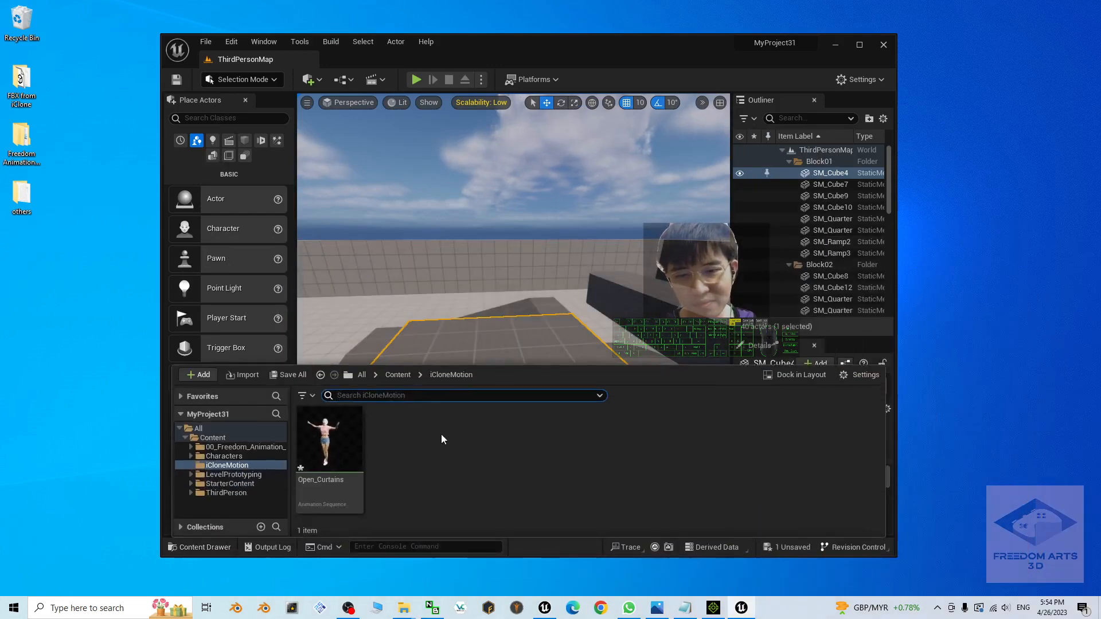
click(396, 375)
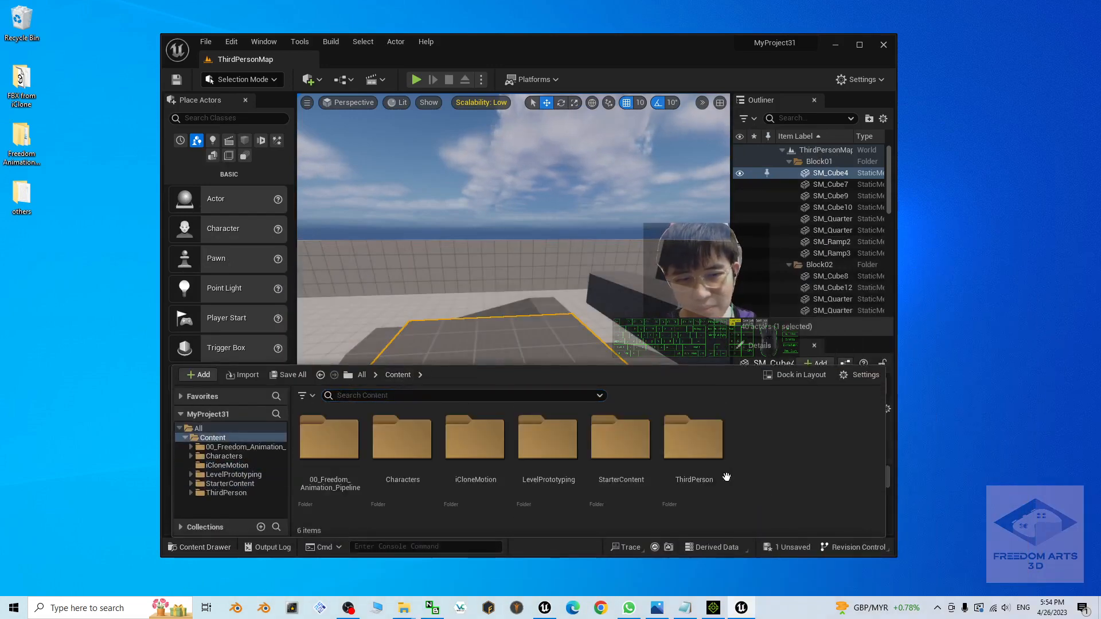
double_click(481, 463)
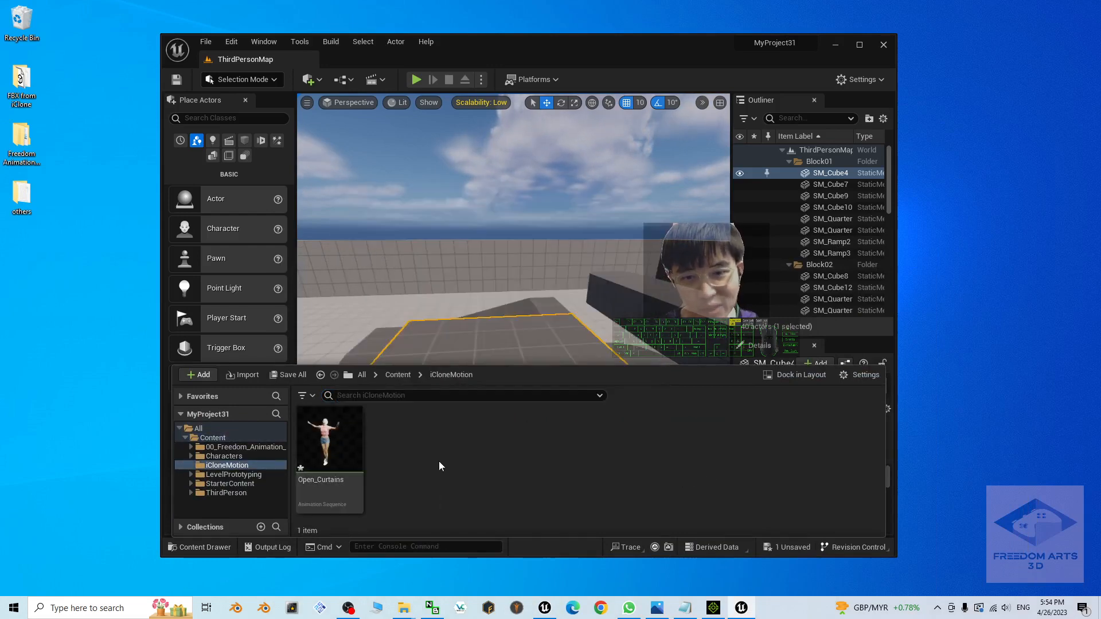
double_click(336, 451)
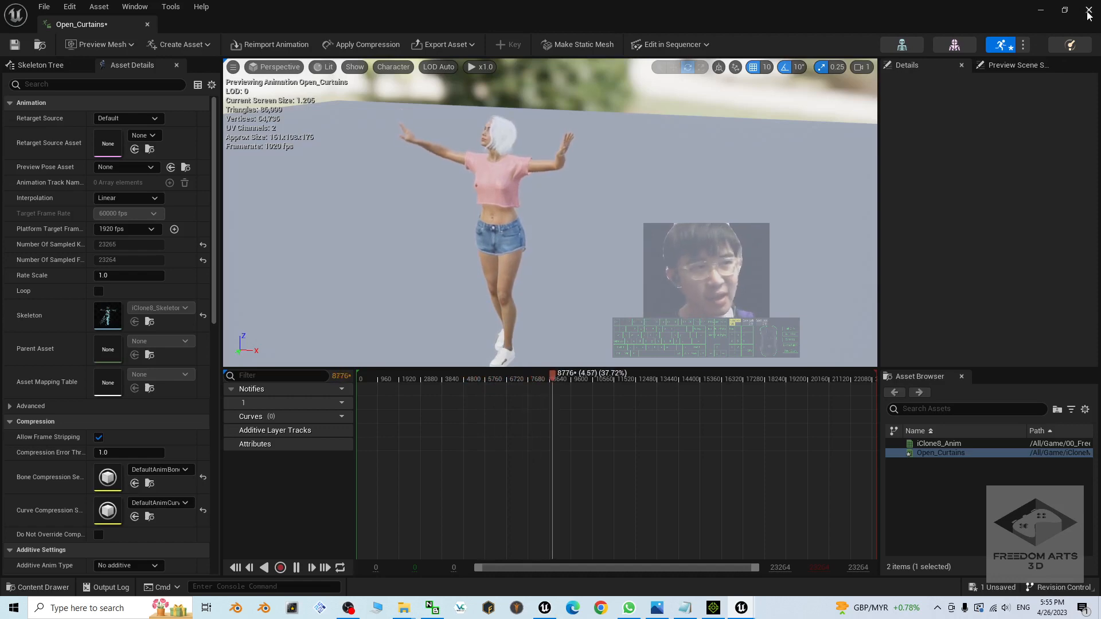
click(1087, 11)
Step: Maximize the main editor window and browse to Content > 00_Freedom_Animation_Pipeline > iClone_8 in the Content Drawer
click(862, 47)
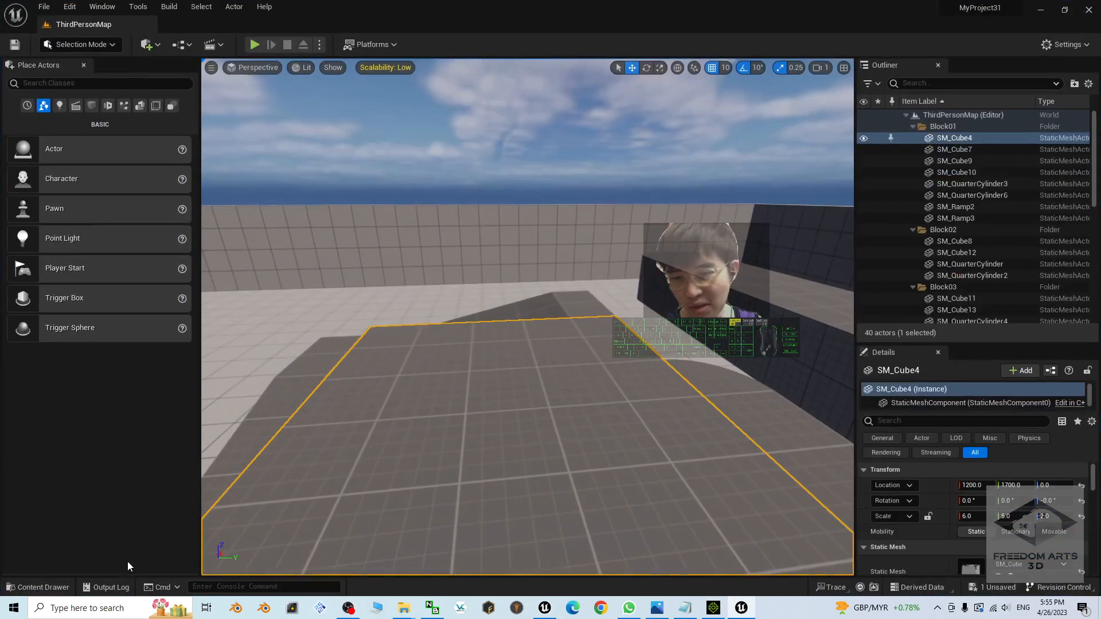
click(35, 587)
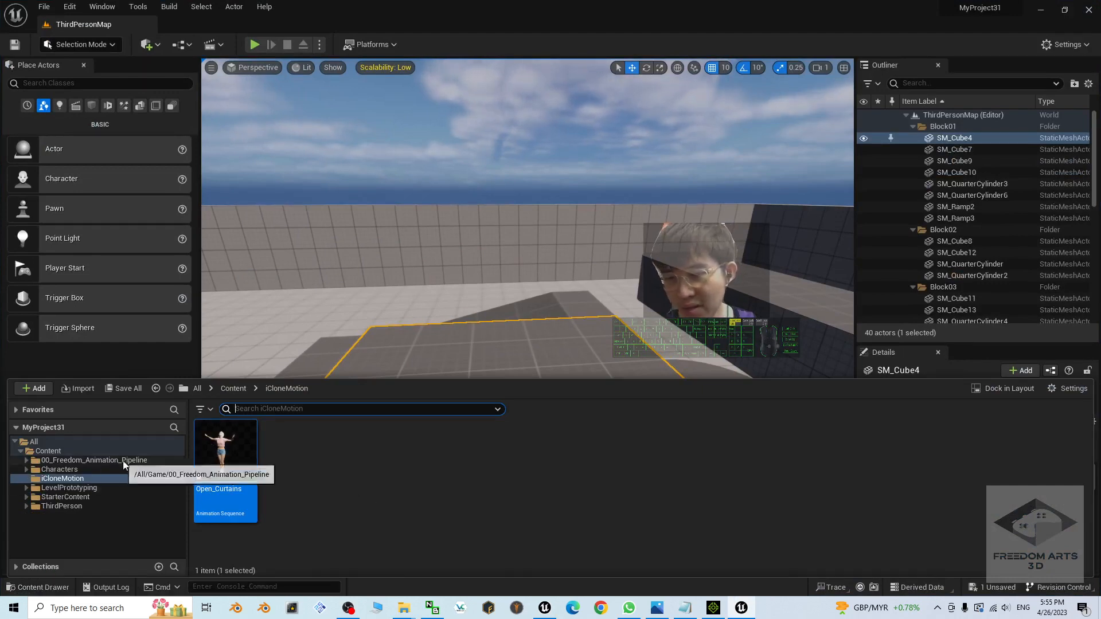
click(233, 389)
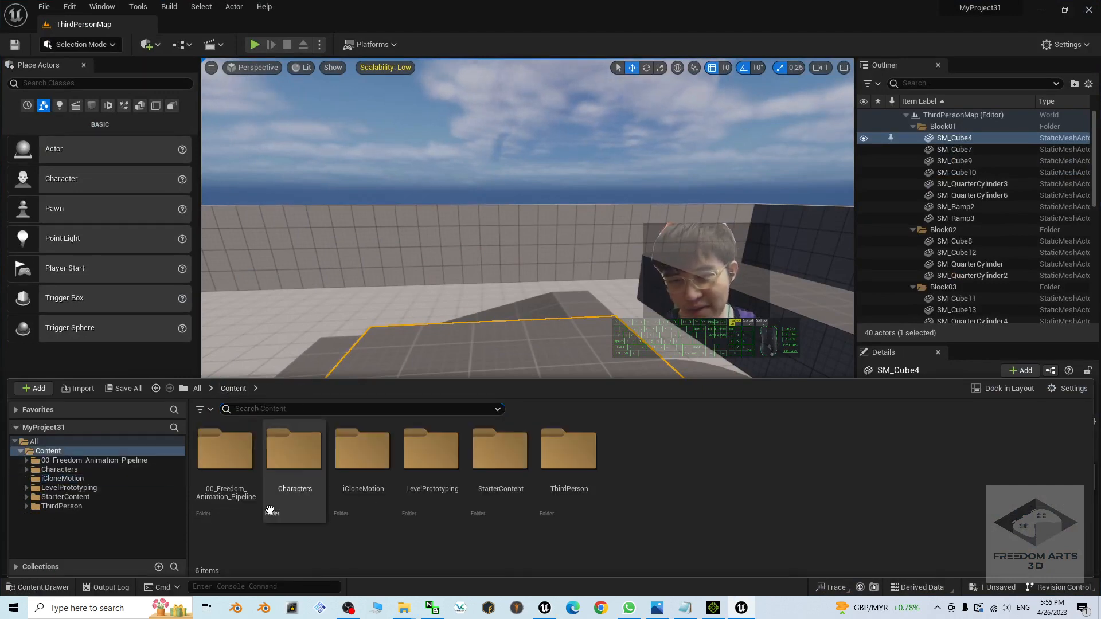
double_click(224, 453)
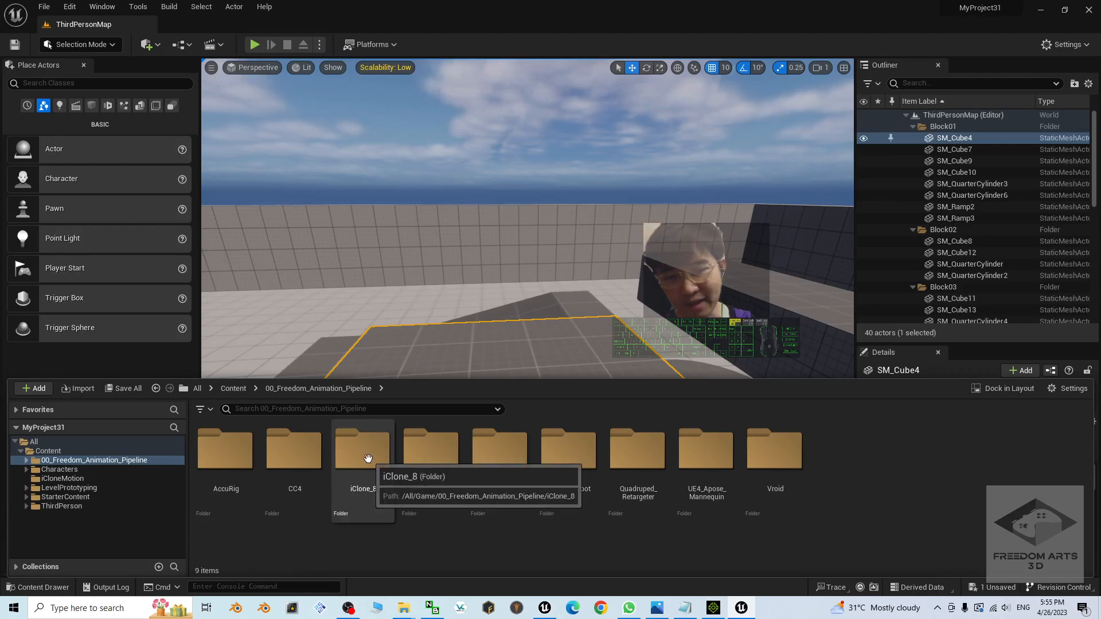
double_click(350, 468)
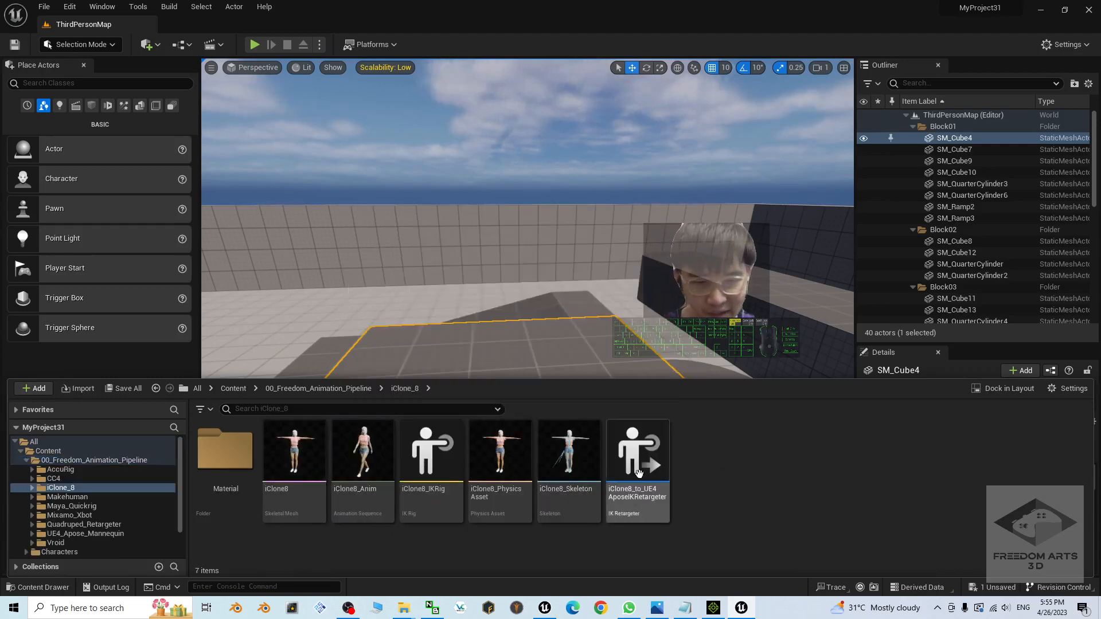
Step: Examine the bone hierarchy and retarget chains of iClone8_IKRig, close it, and return to the iClone_8 folder
double_click(433, 456)
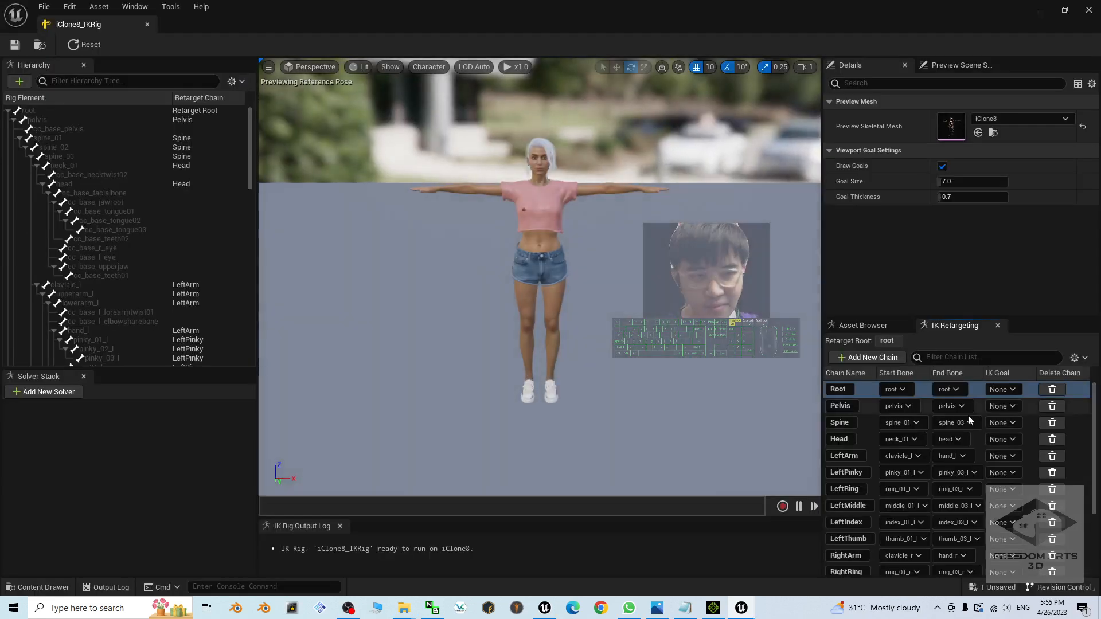
scroll(887, 438, down, 3)
scroll(886, 438, up, 3)
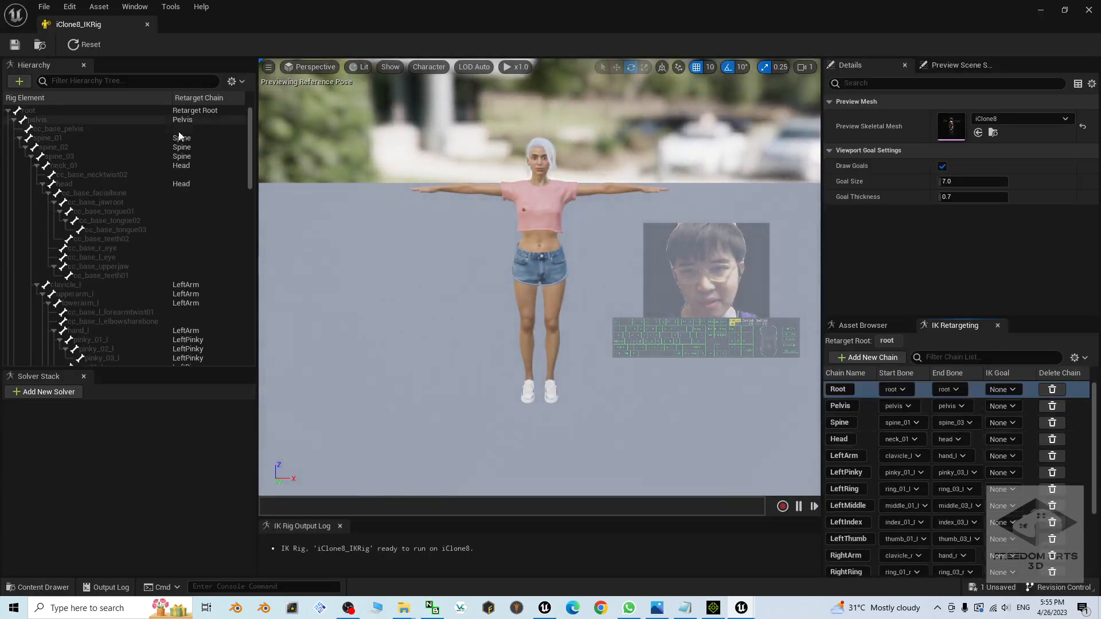
scroll(871, 463, down, 3)
scroll(869, 467, up, 3)
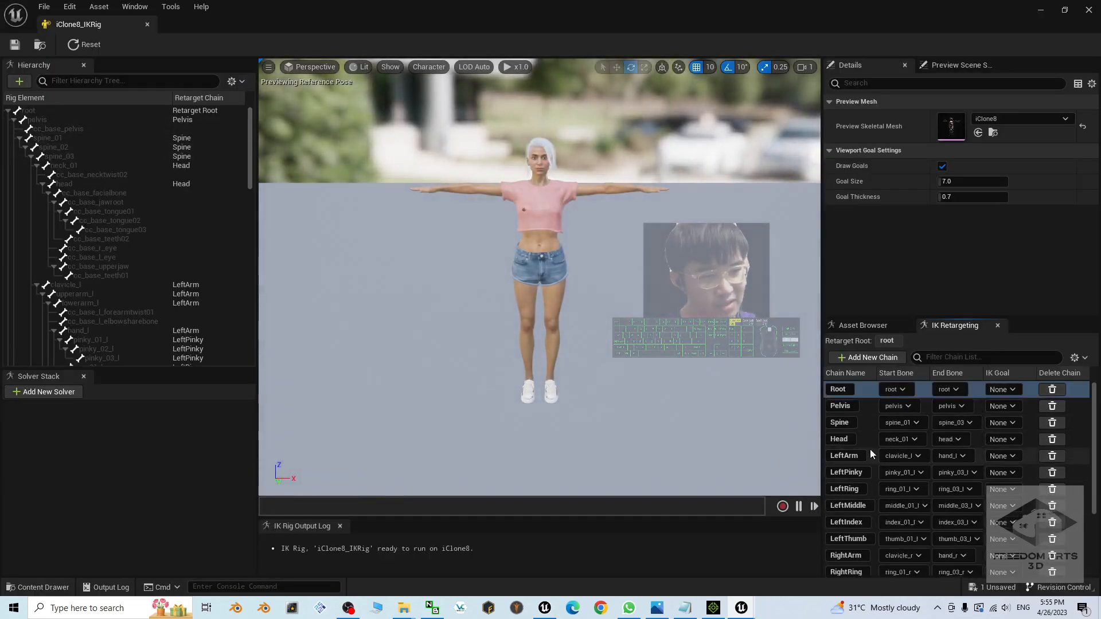
scroll(865, 465, down, 3)
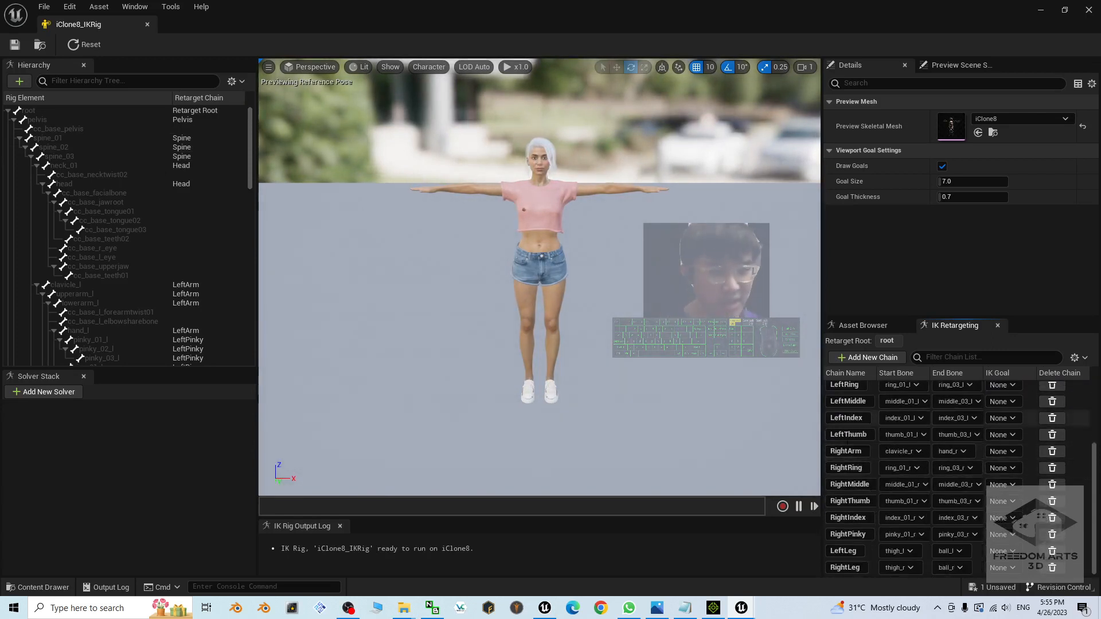
scroll(866, 455, up, 3)
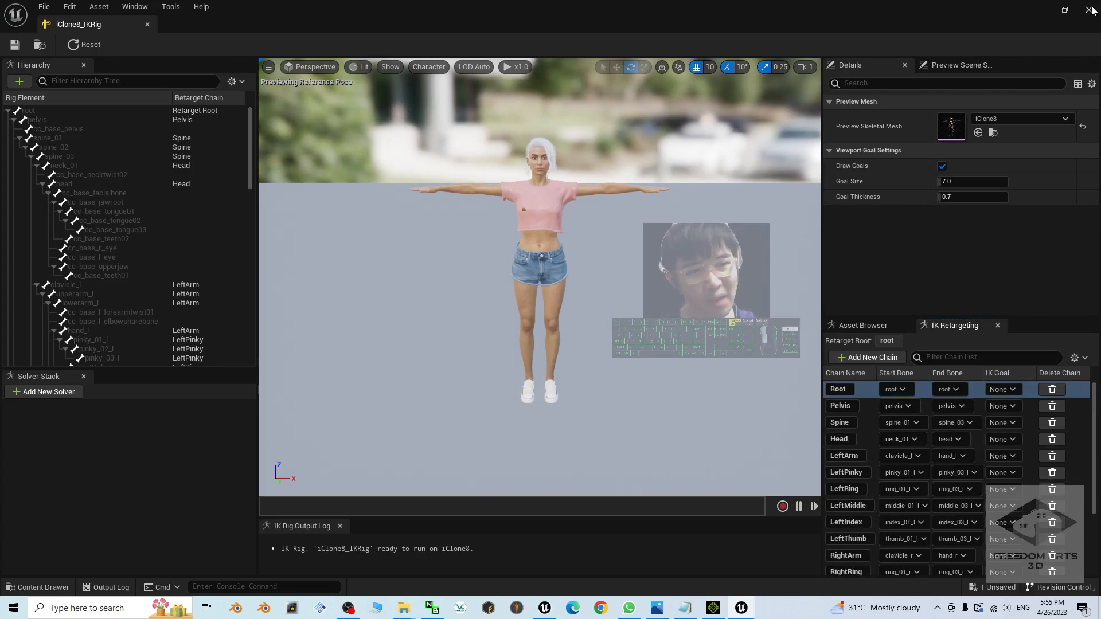
click(1089, 10)
click(37, 587)
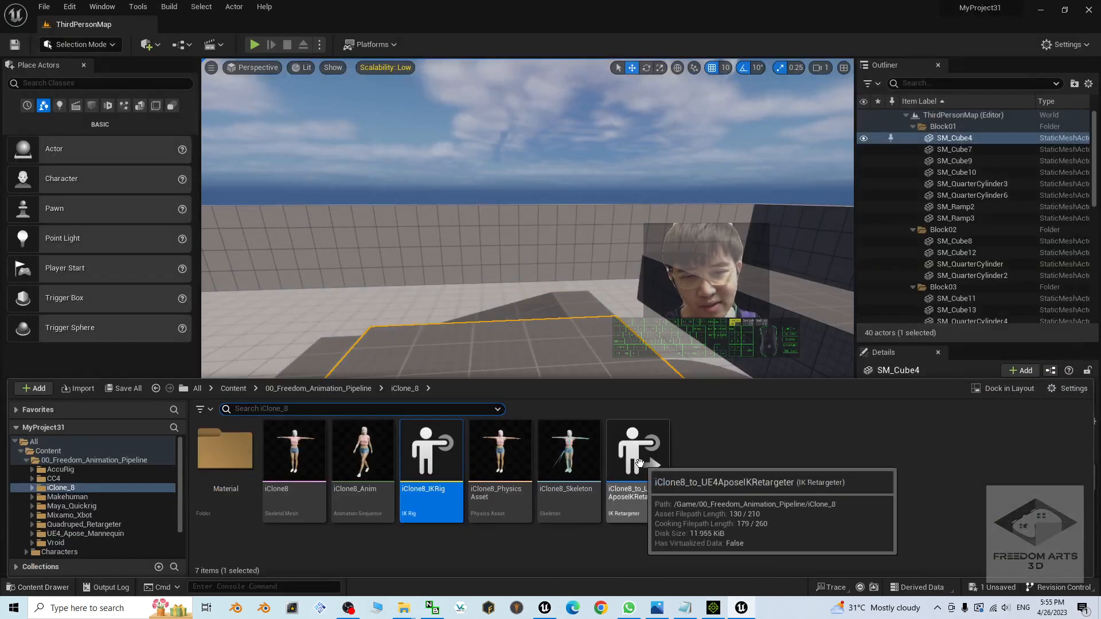
Step: Dock the content drawer in the main editor layout and adjust the height of its area
click(1008, 388)
drag(350, 250, 287, 572)
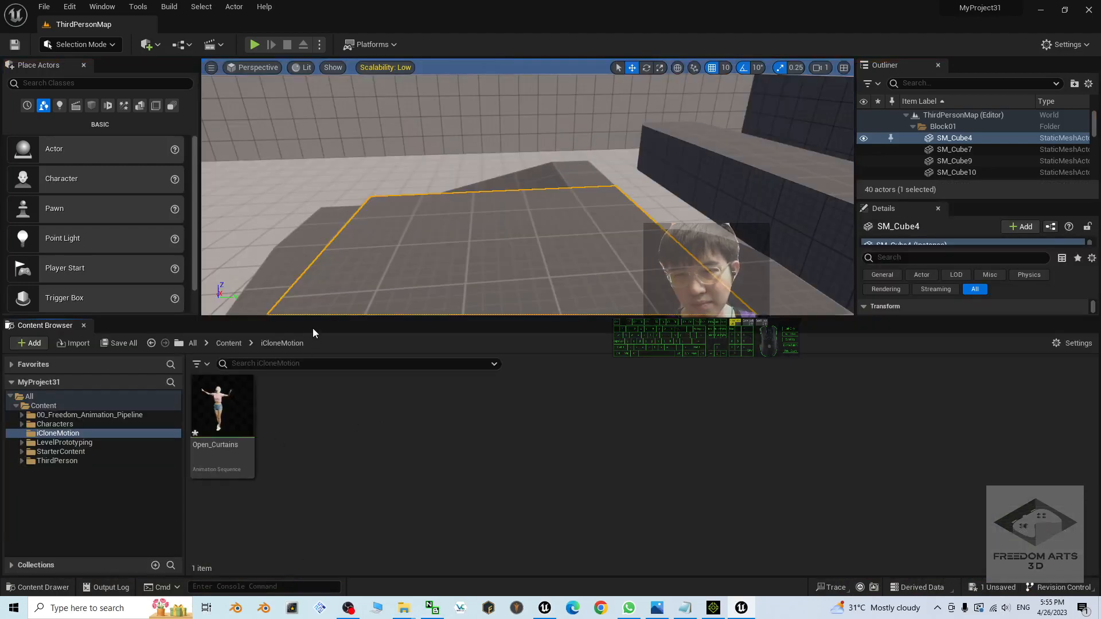
drag(312, 321, 232, 397)
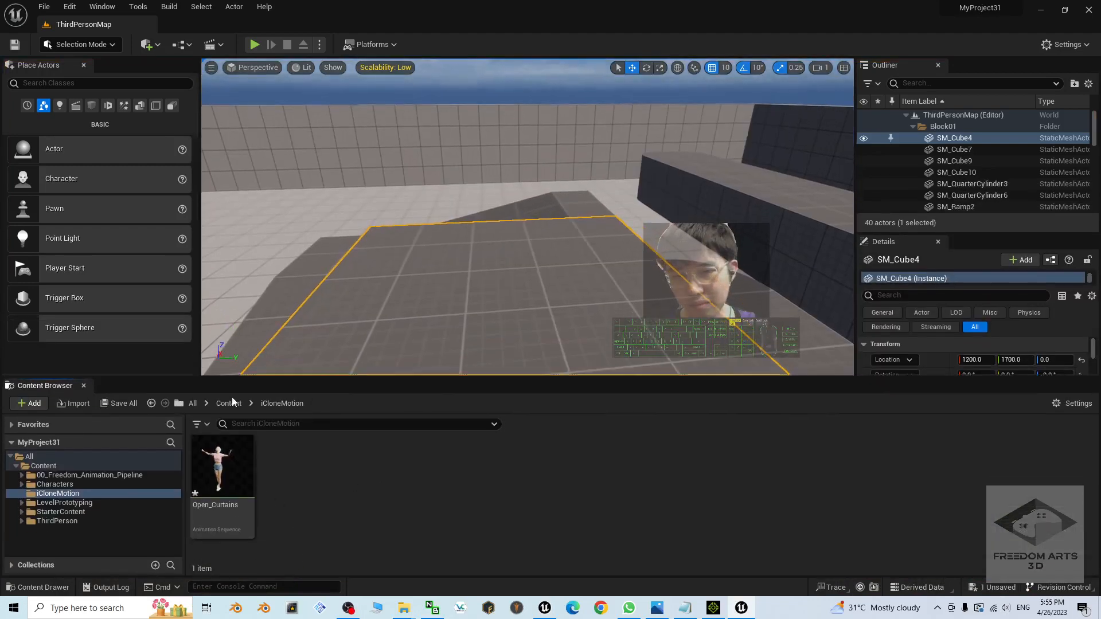
Step: Open iClone8_to_UE4AposeIKRetargeter from Content > 00_Freedom_Animation_Pipeline > iClone_8 and inspect the source and target characters
click(230, 402)
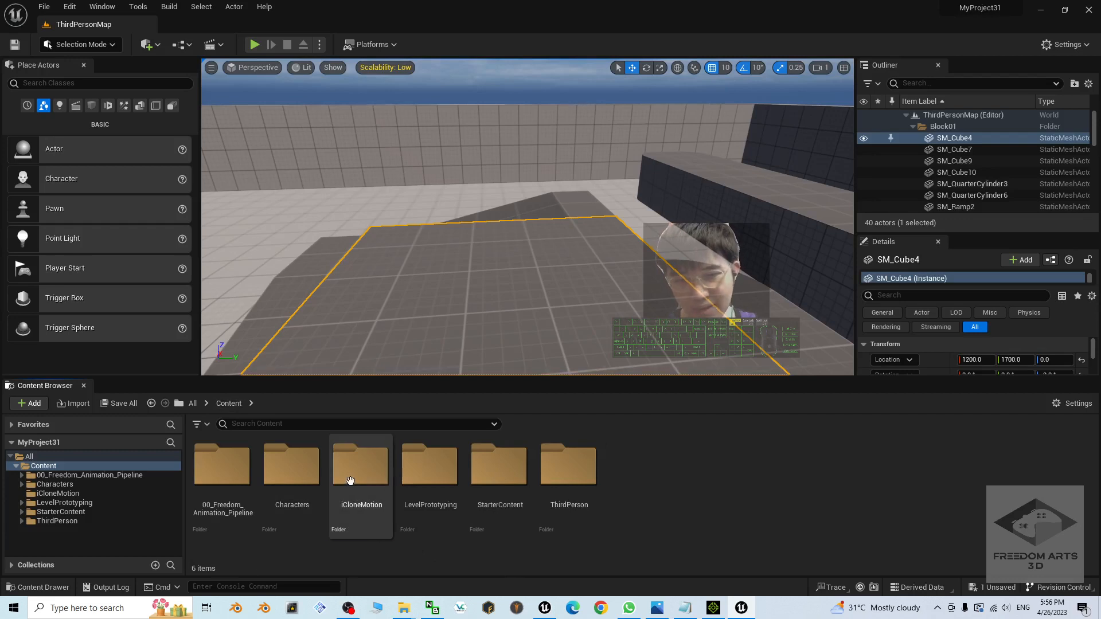
double_click(350, 481)
click(234, 403)
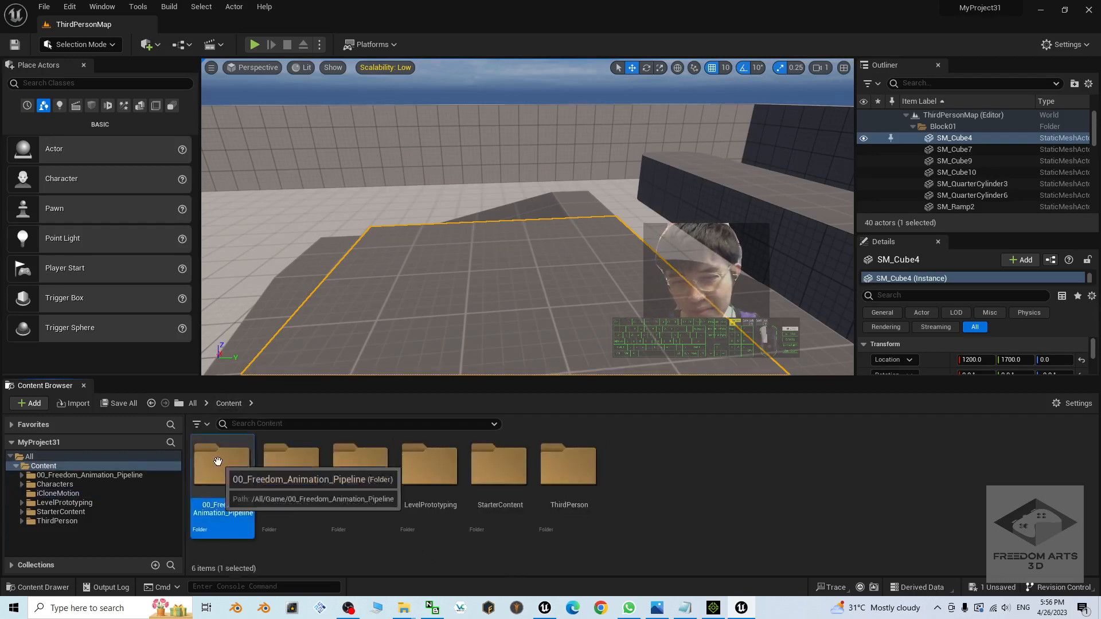
double_click(222, 461)
double_click(356, 462)
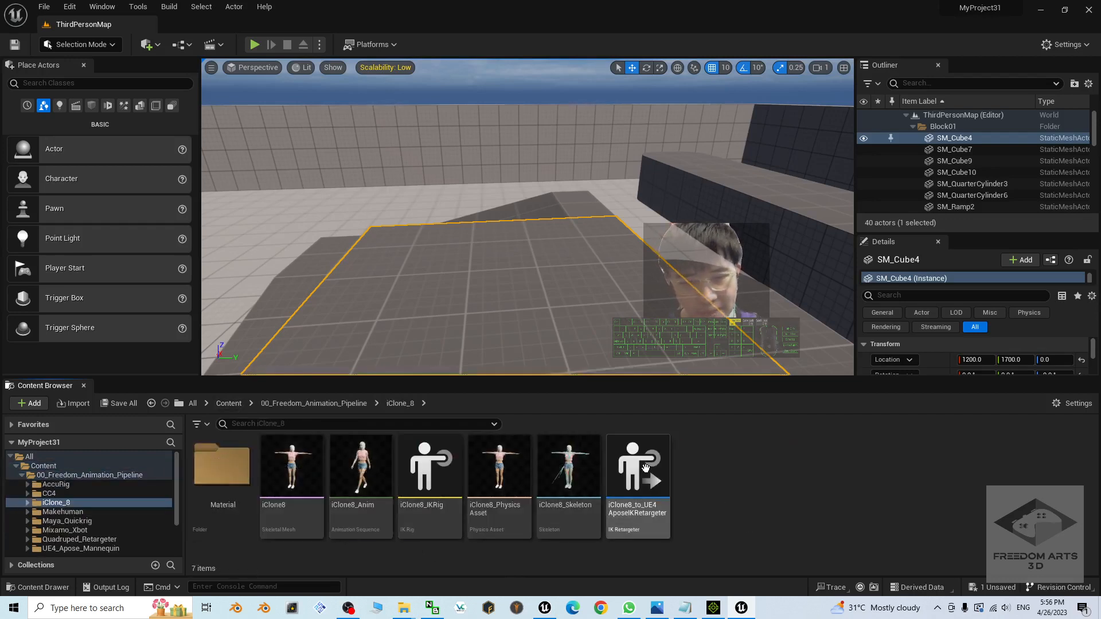
click(659, 467)
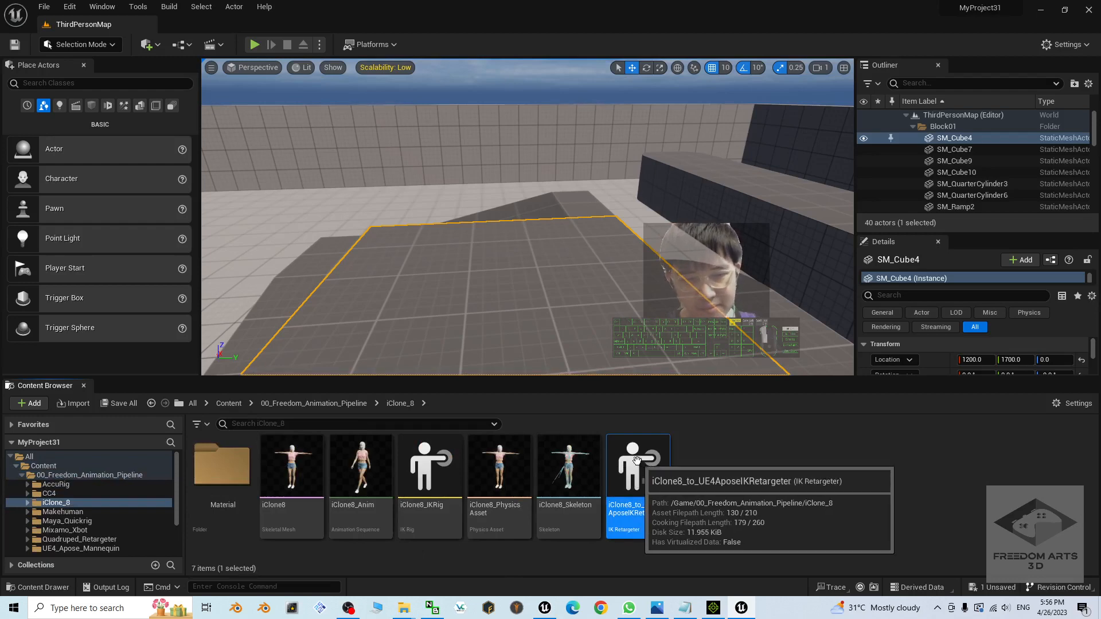
double_click(641, 479)
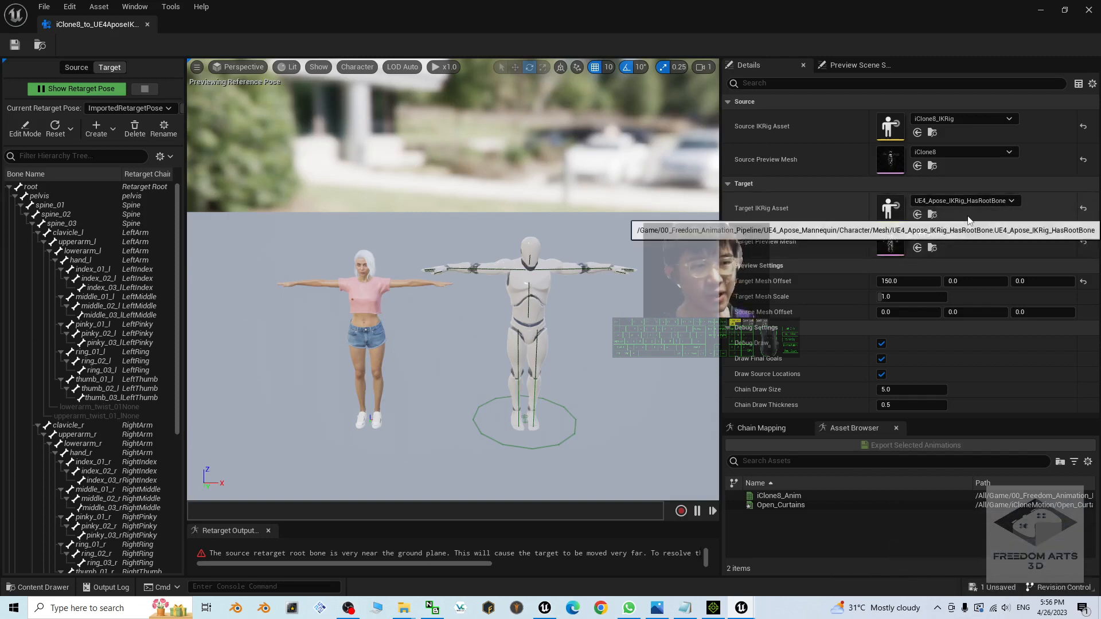
scroll(453, 297, up, 2)
mouse_move(459, 403)
alt+mouse_down()
mouse_move(467, 409)
mouse_move(471, 392)
alt+mouse_up()
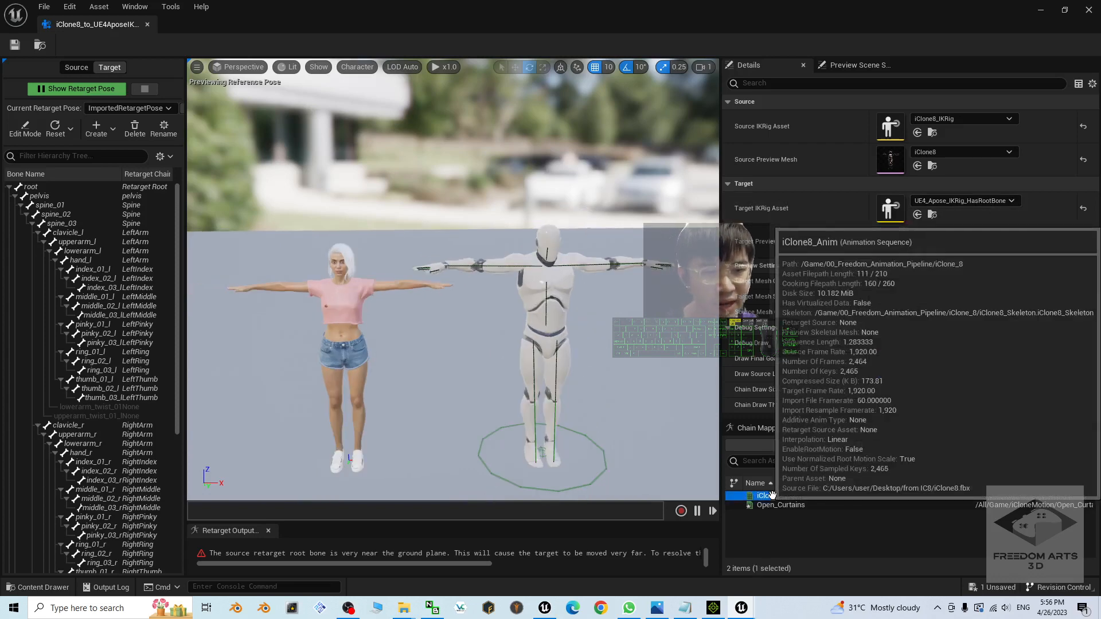
Step: Export the iClone8_Anim animation retargeted to the UE4_Apose mannequin into the Content folder
click(797, 496)
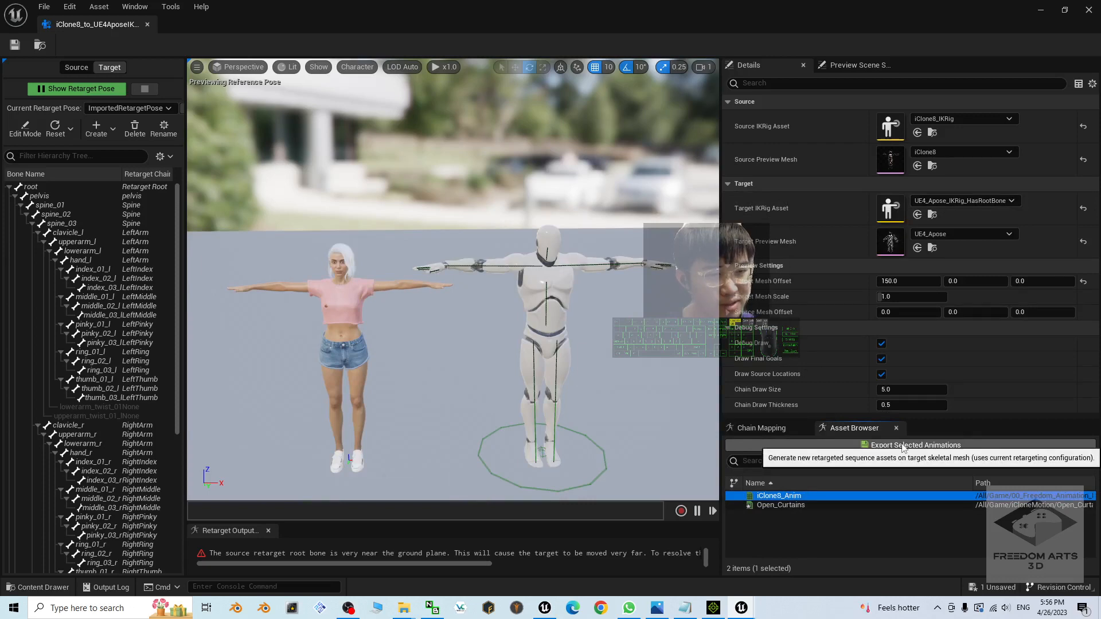
click(884, 448)
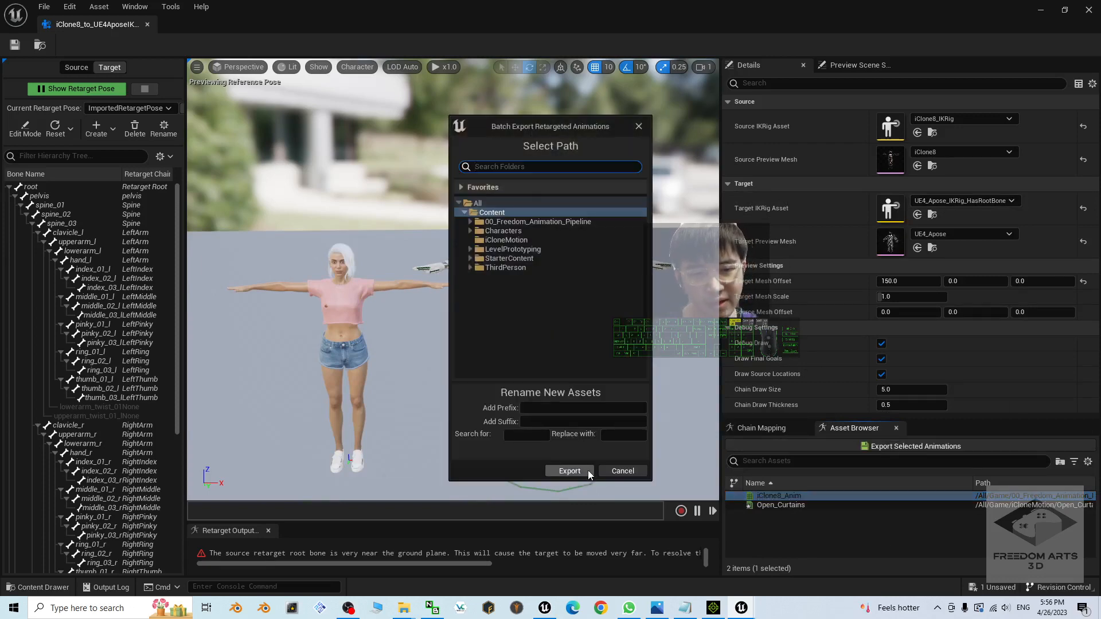
click(569, 471)
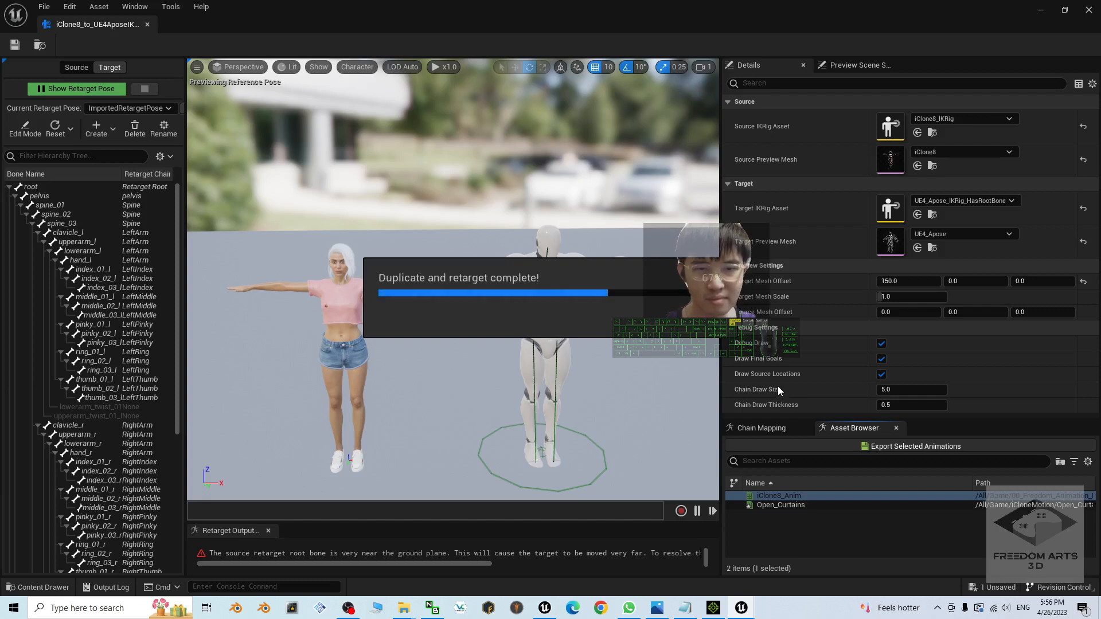
Step: Open the retargeted iClone8_Anim from the Content folder, check the mannequin's walk from several angles, and pause playback
click(1041, 10)
click(753, 492)
double_click(642, 472)
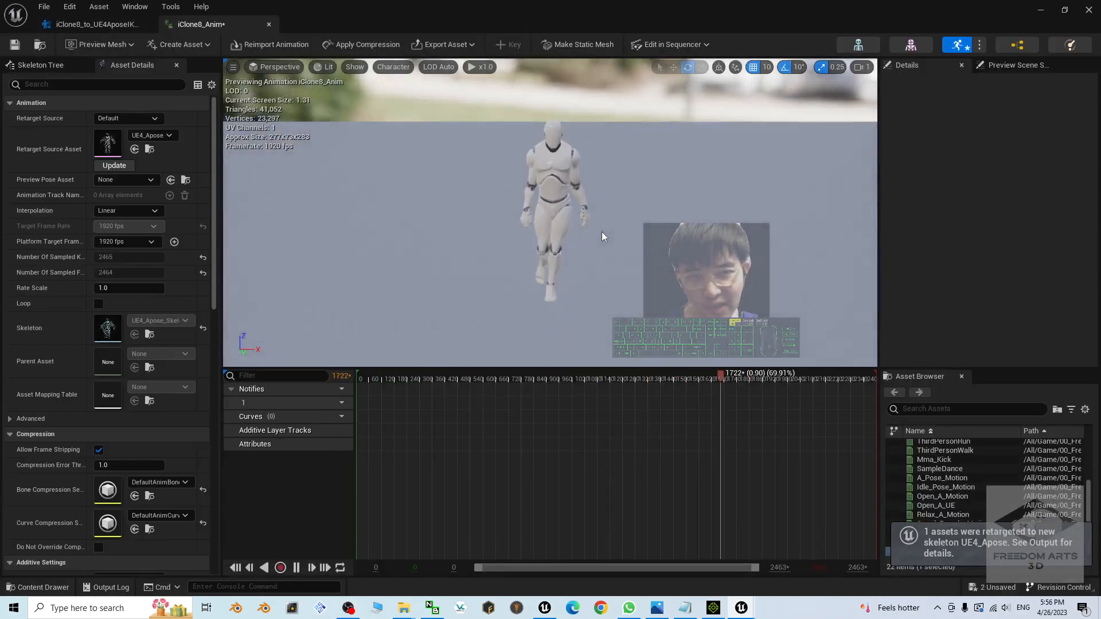
alt+drag(601, 231, 648, 230)
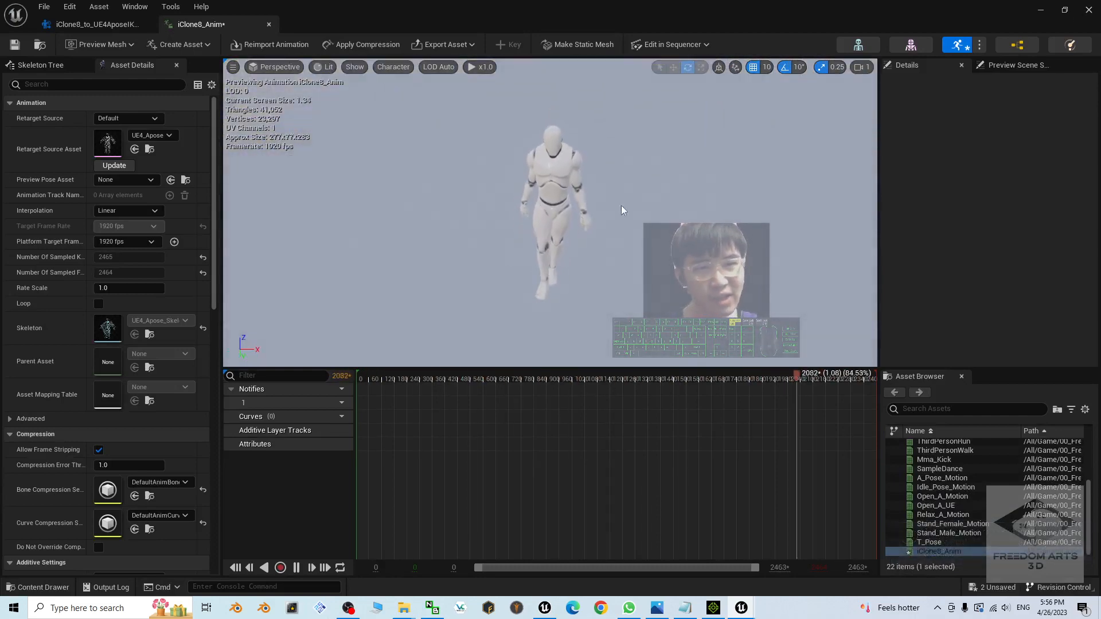
alt+drag(621, 209, 571, 204)
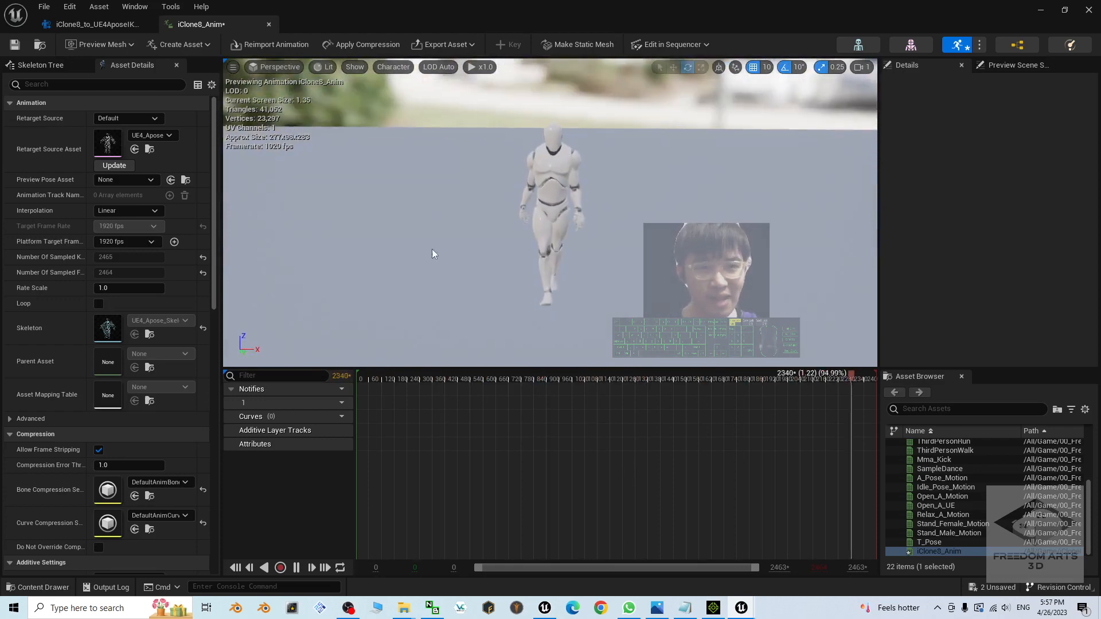
click(348, 608)
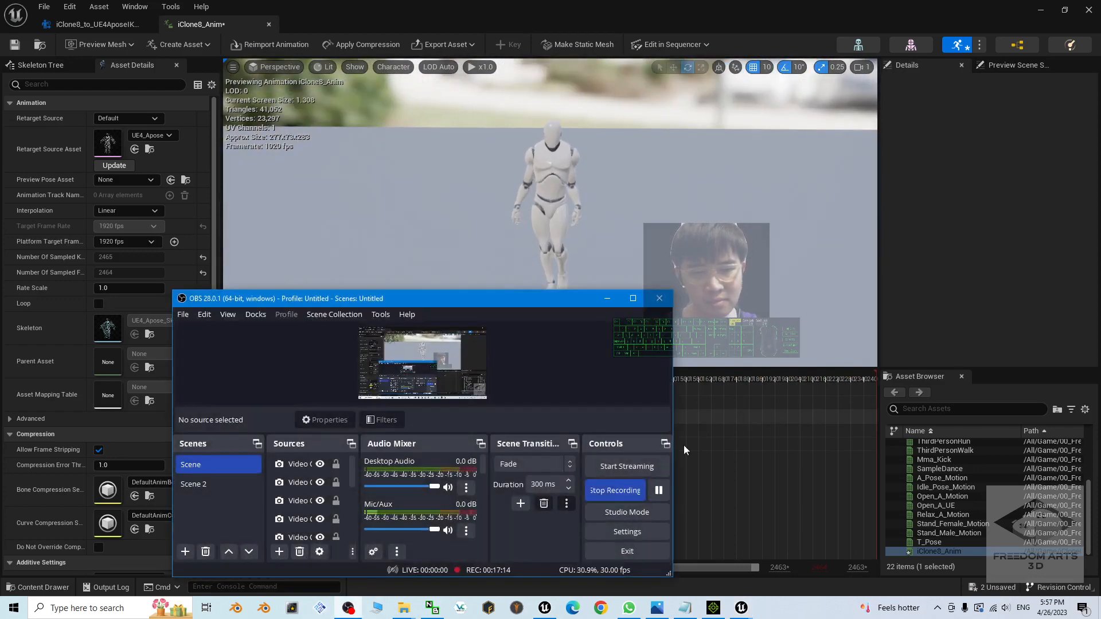
click(607, 298)
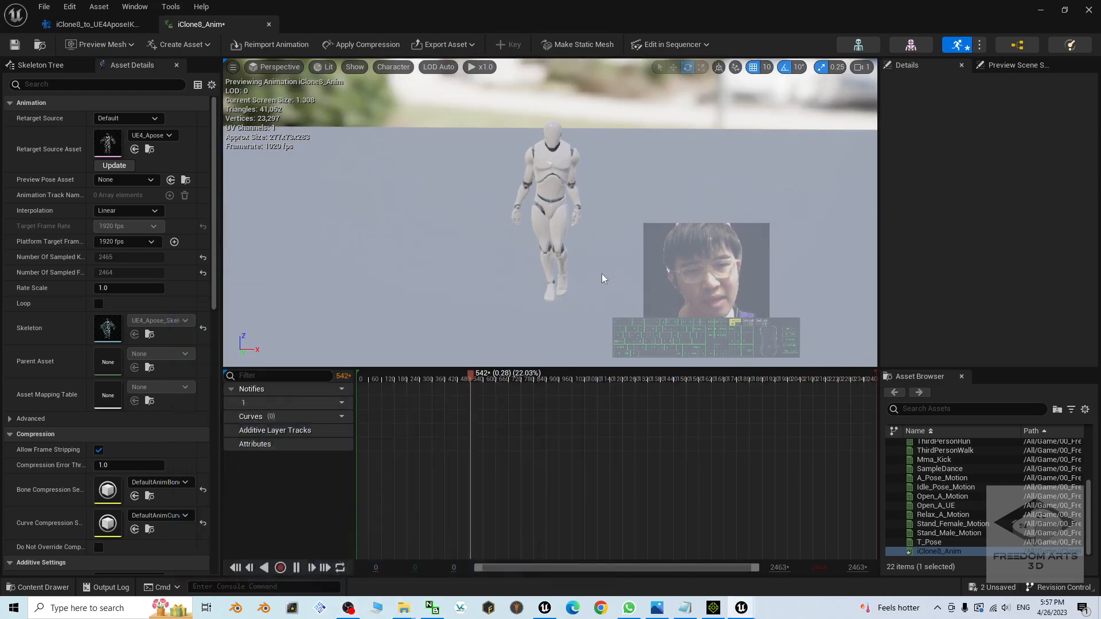
alt+drag(662, 257, 617, 259)
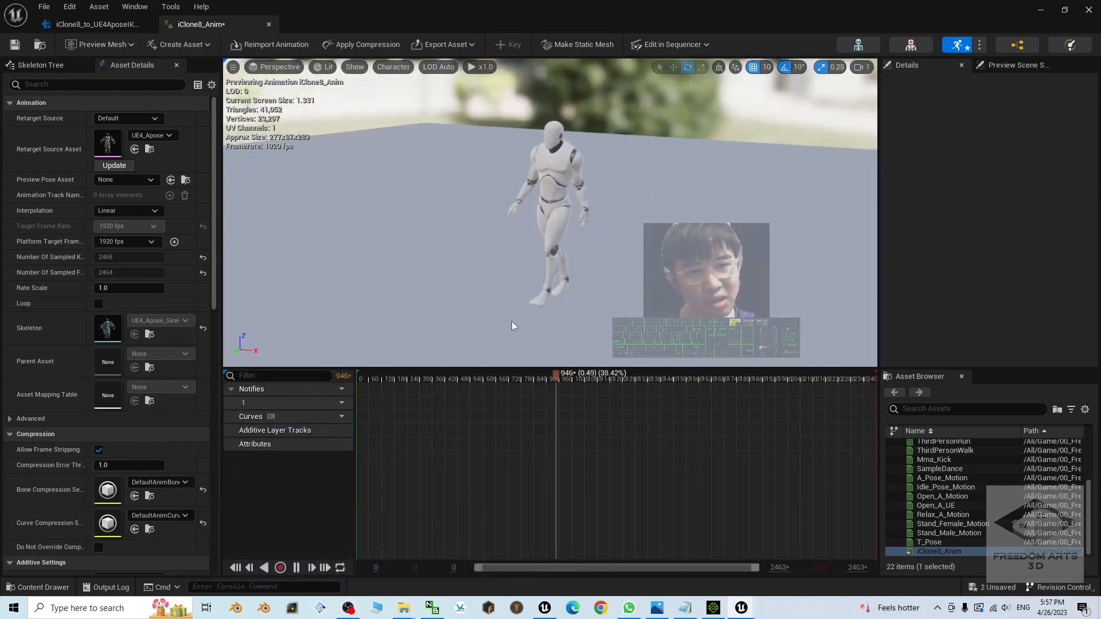
alt+drag(513, 324, 476, 325)
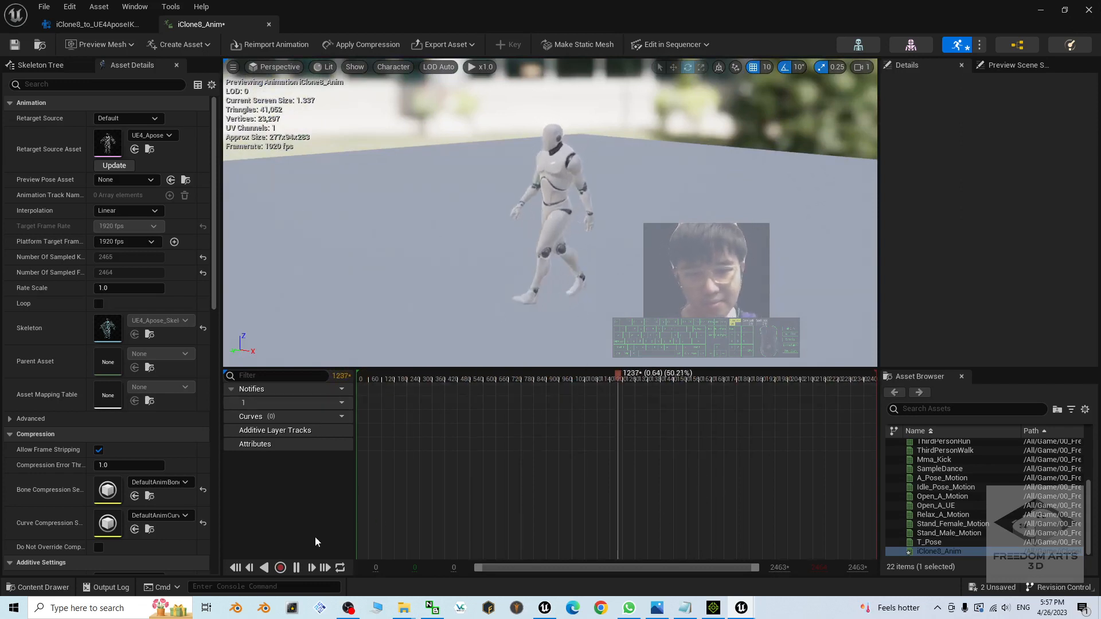
click(296, 568)
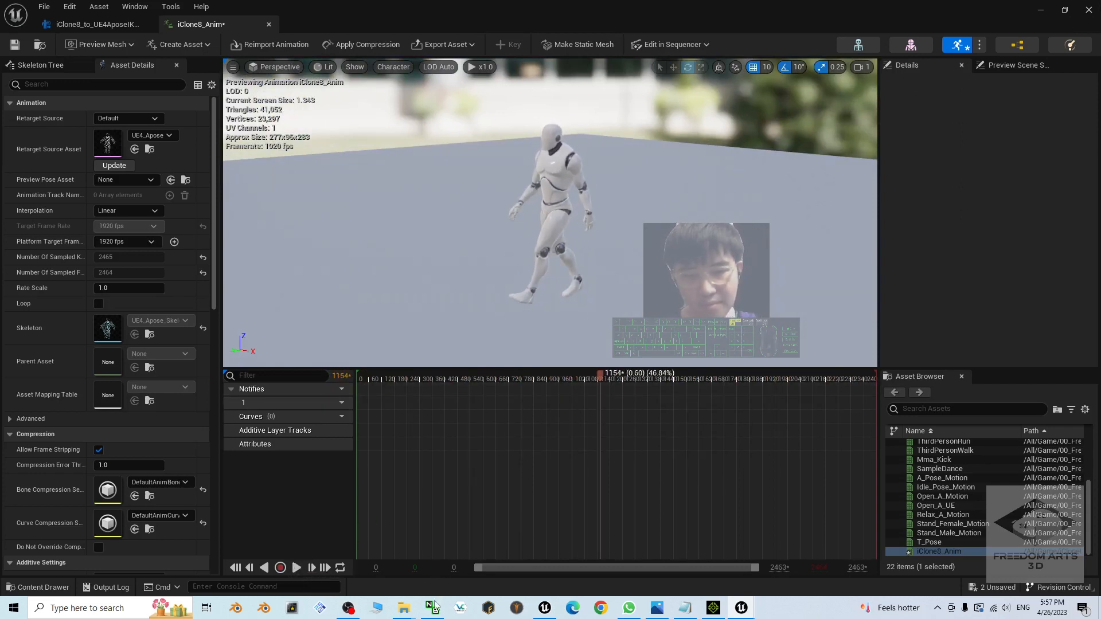
Step: Minimize the editor windows, open the sample avatar 02 folder from the desktop, and reposition its window
click(349, 609)
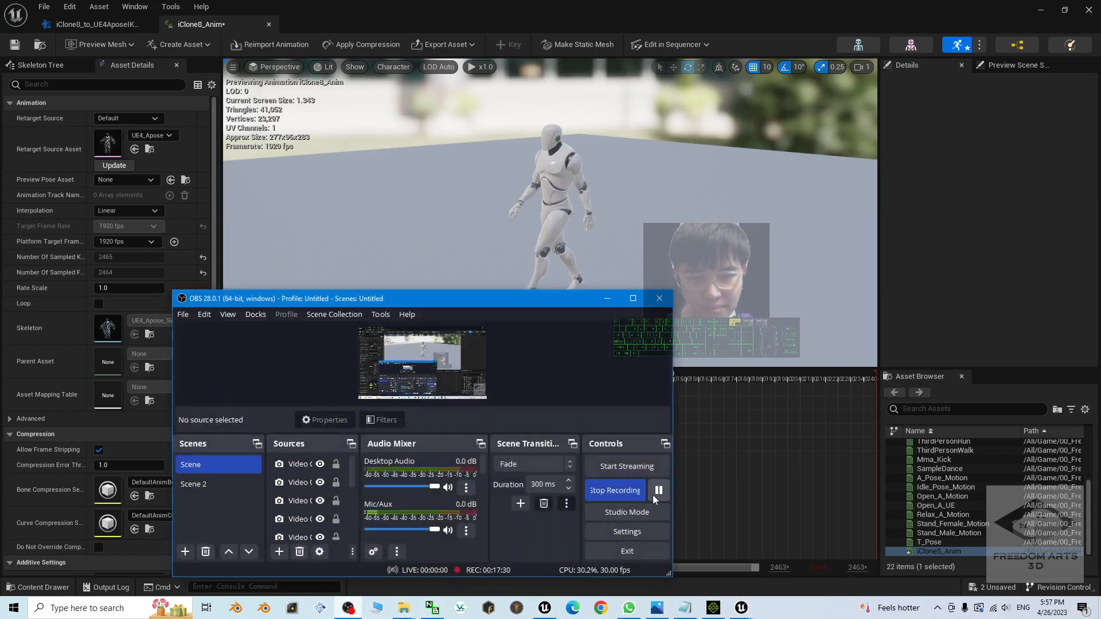
click(606, 299)
click(1042, 11)
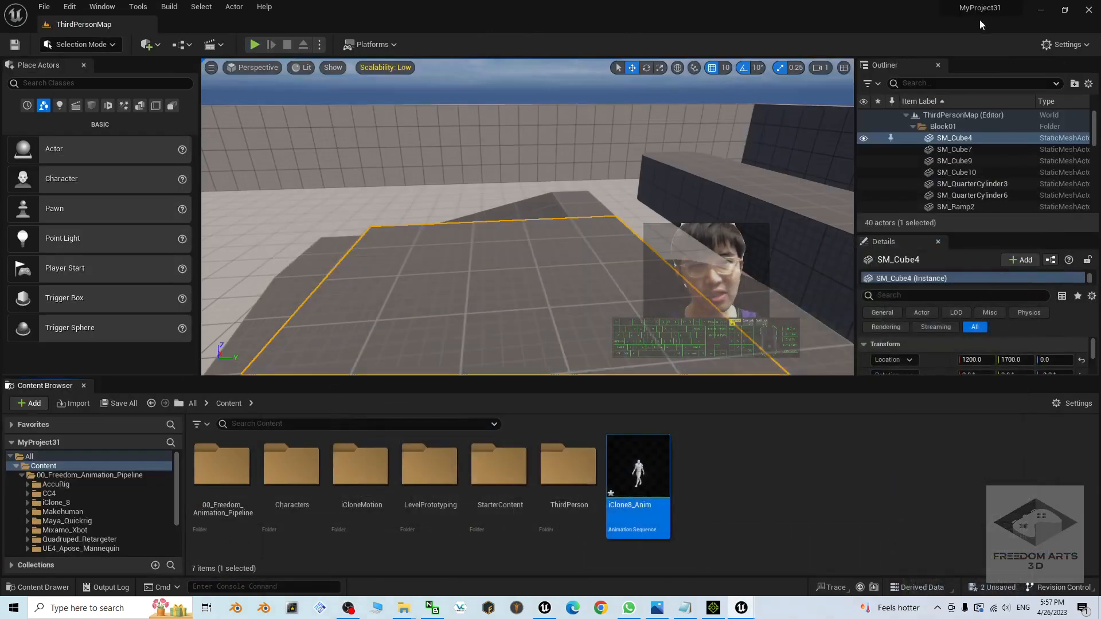
click(1039, 11)
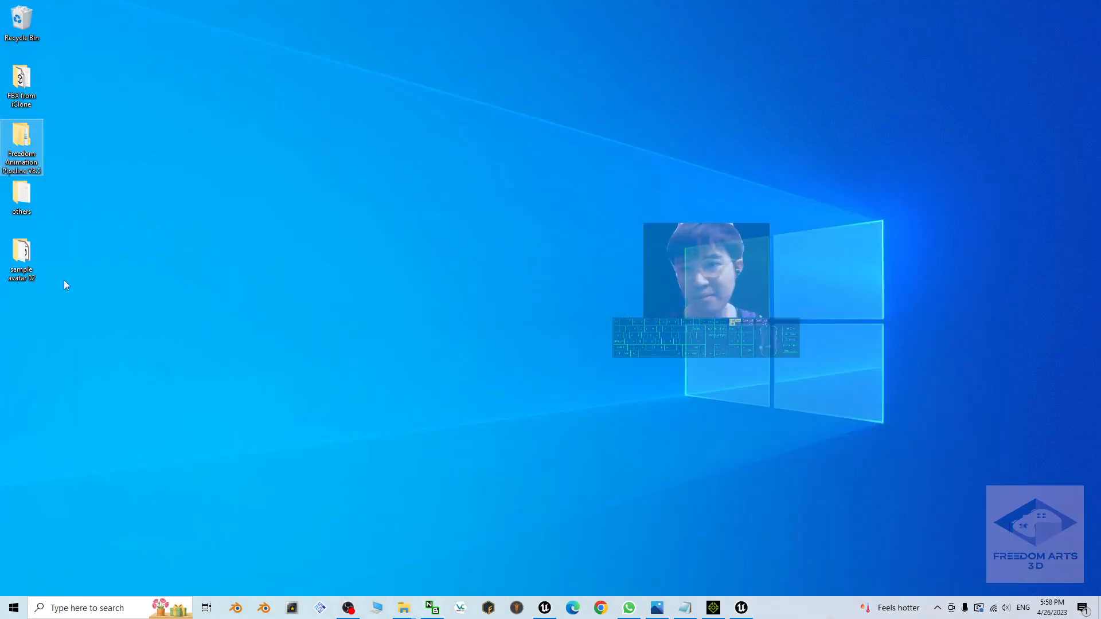
double_click(32, 254)
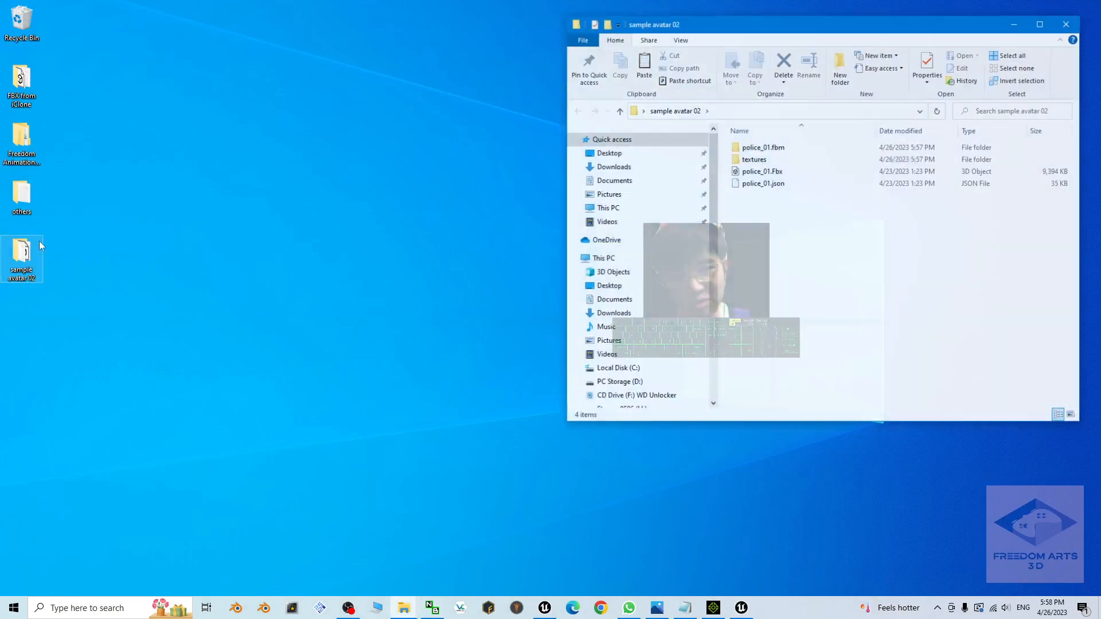
click(770, 174)
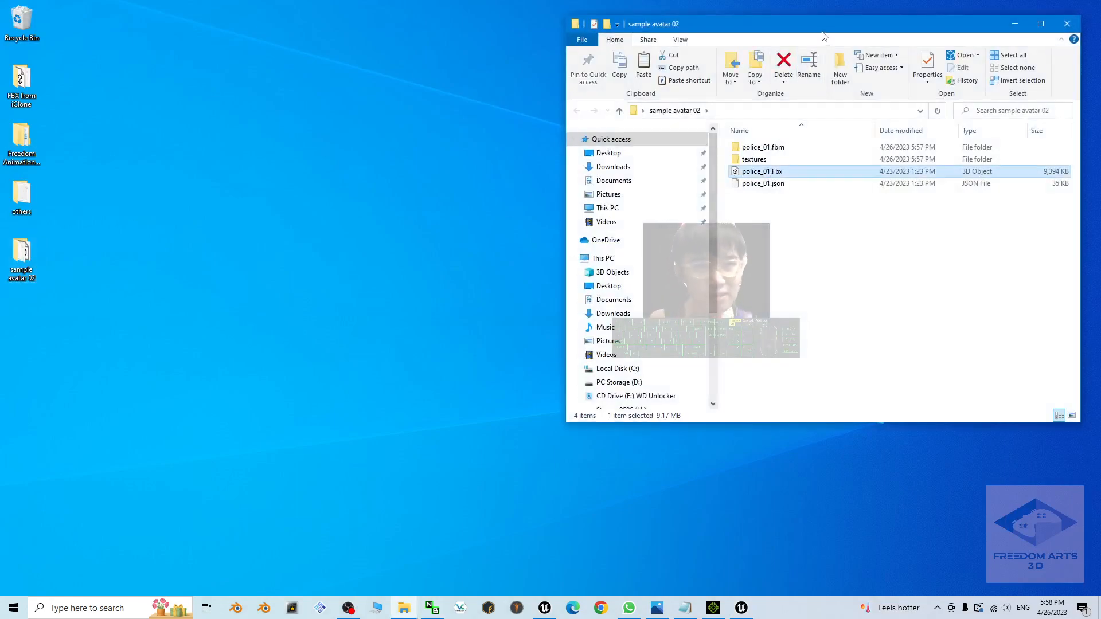
drag(824, 26, 375, 84)
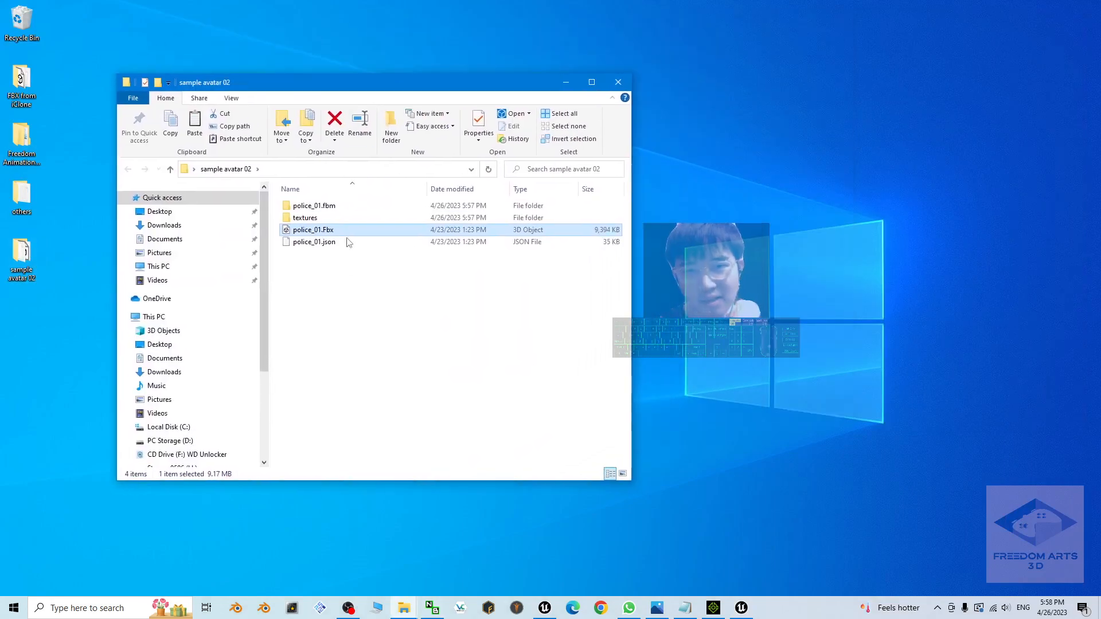
click(329, 265)
Step: Switch back to the MyProject31 Unreal Editor and close the other open Unreal Editor window
click(741, 608)
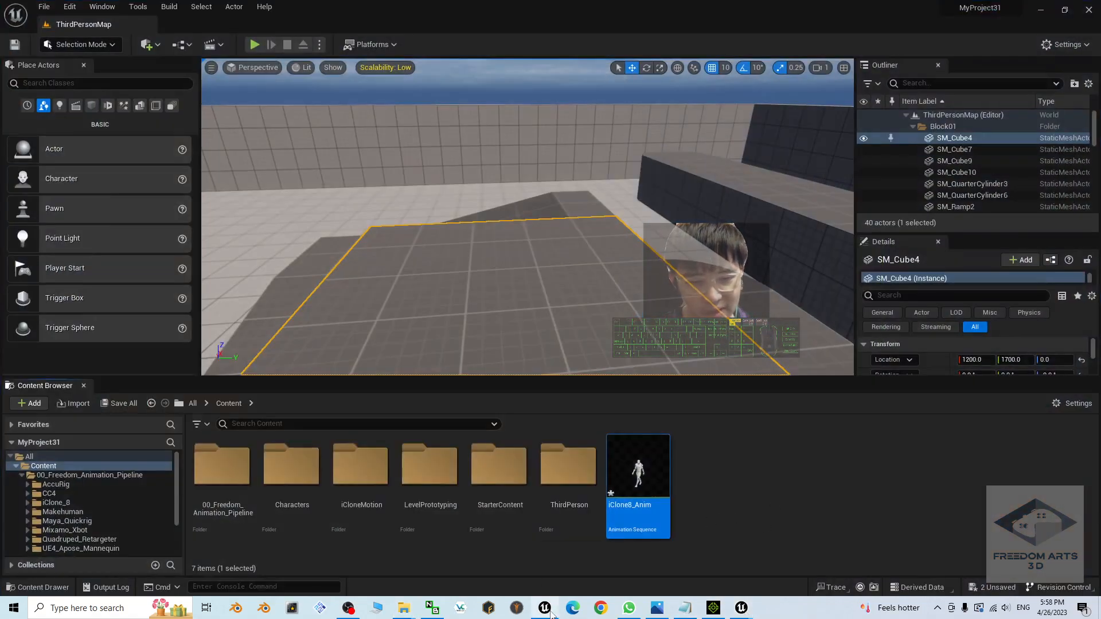
right_click(550, 610)
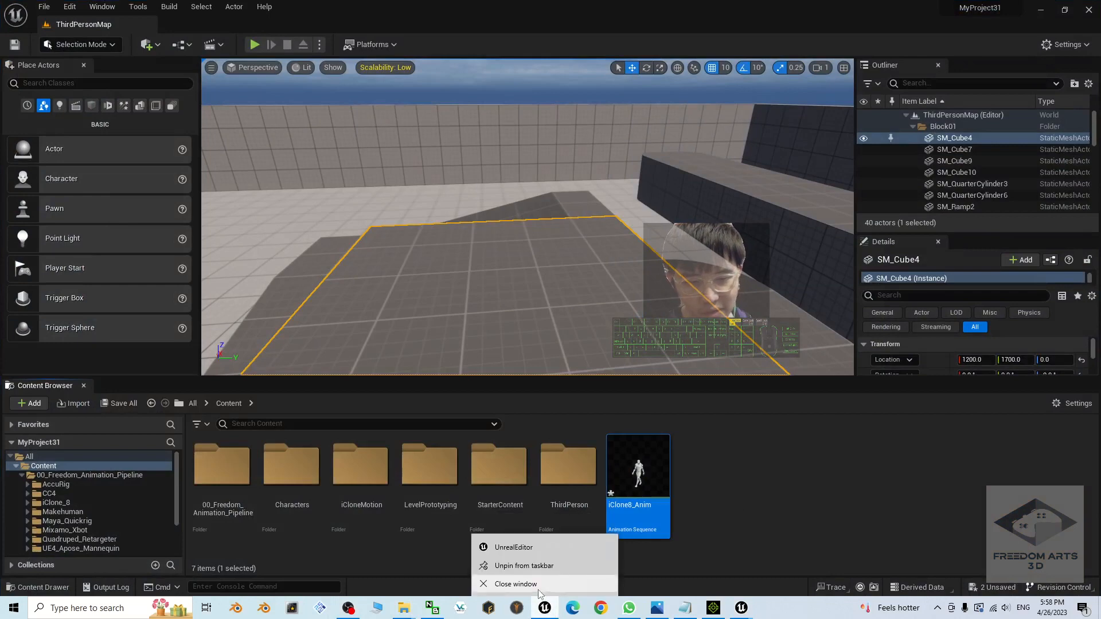
click(535, 583)
right_click(544, 612)
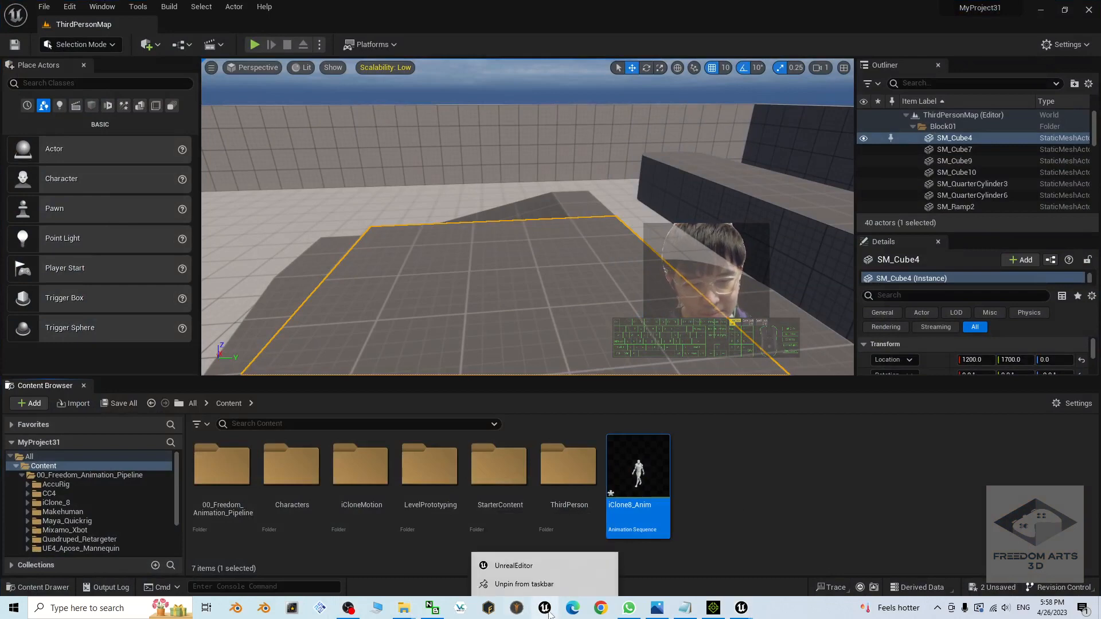
click(800, 542)
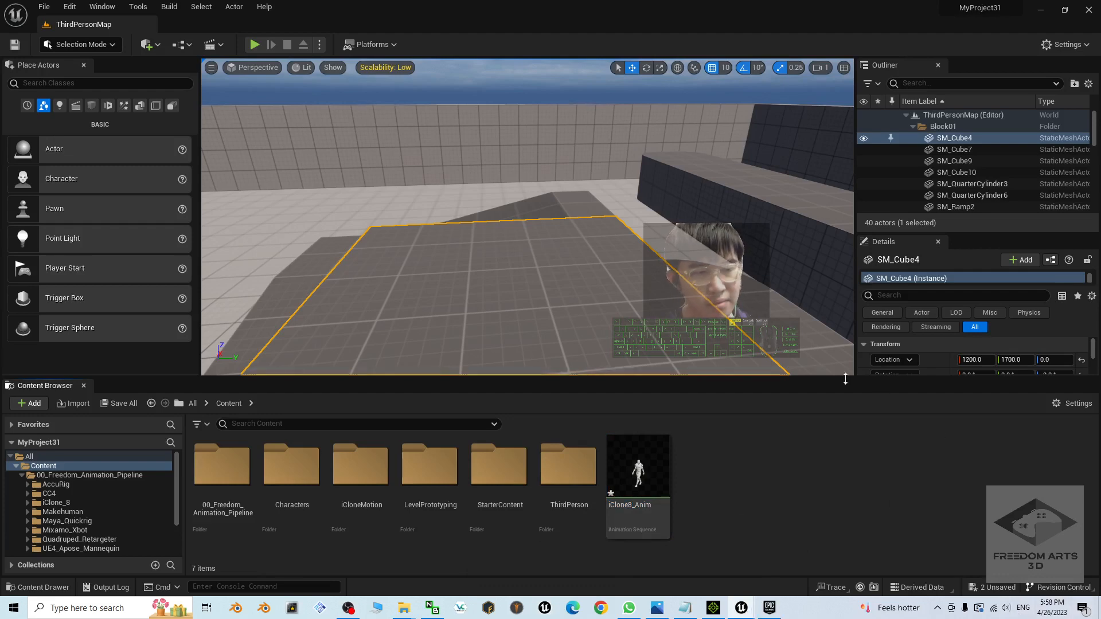
Step: Run the ThirdPersonMap level briefly in the viewport and stop the play session
click(254, 45)
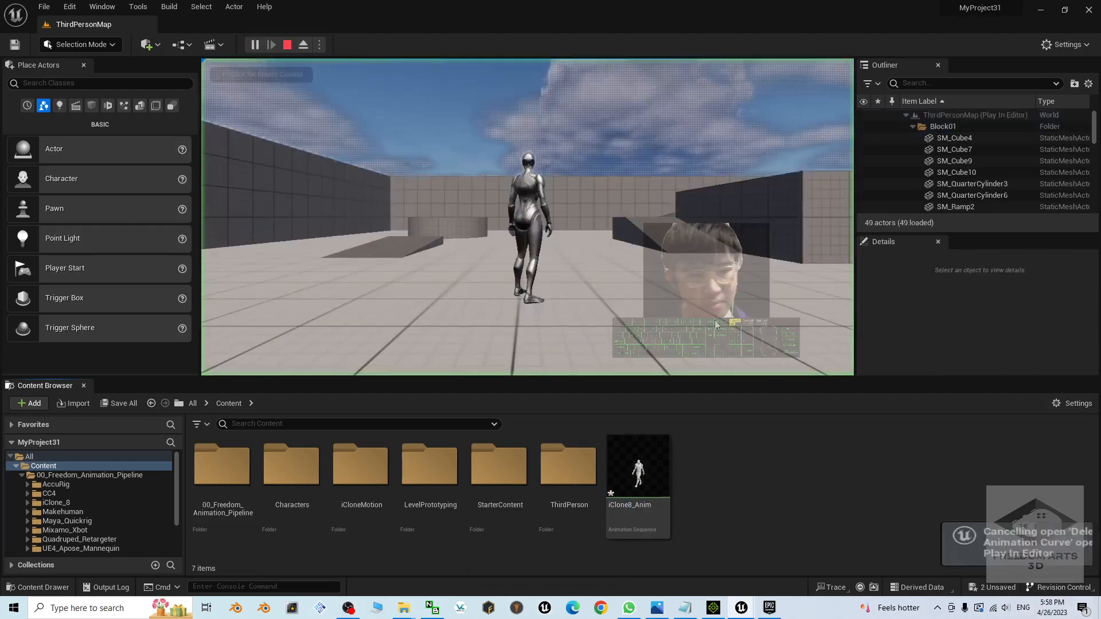
key(Escape)
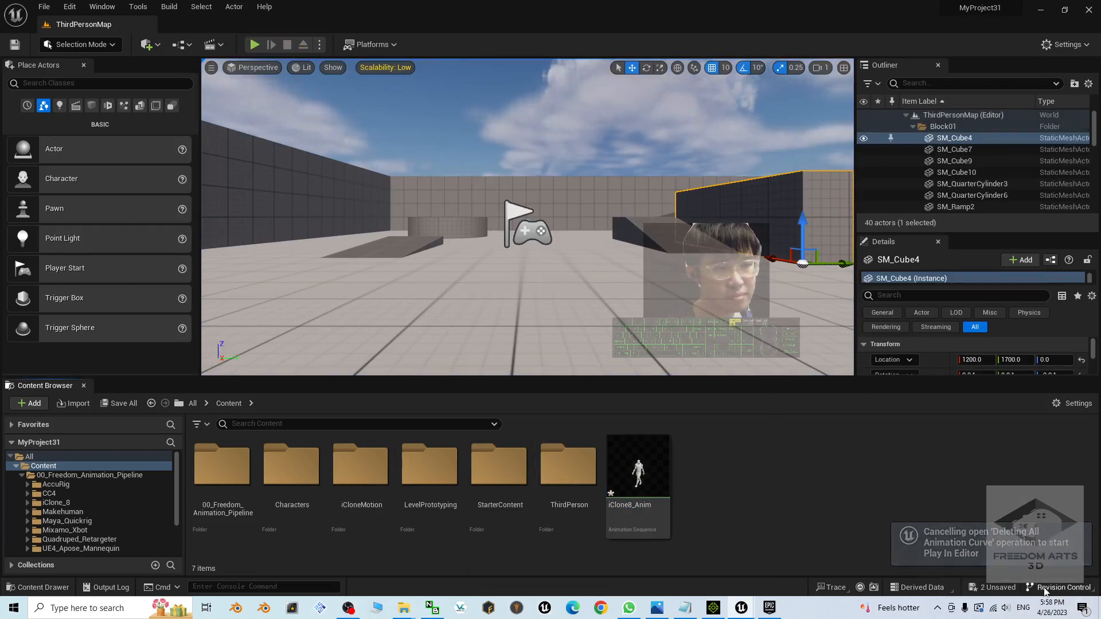
mouse_move(992, 10)
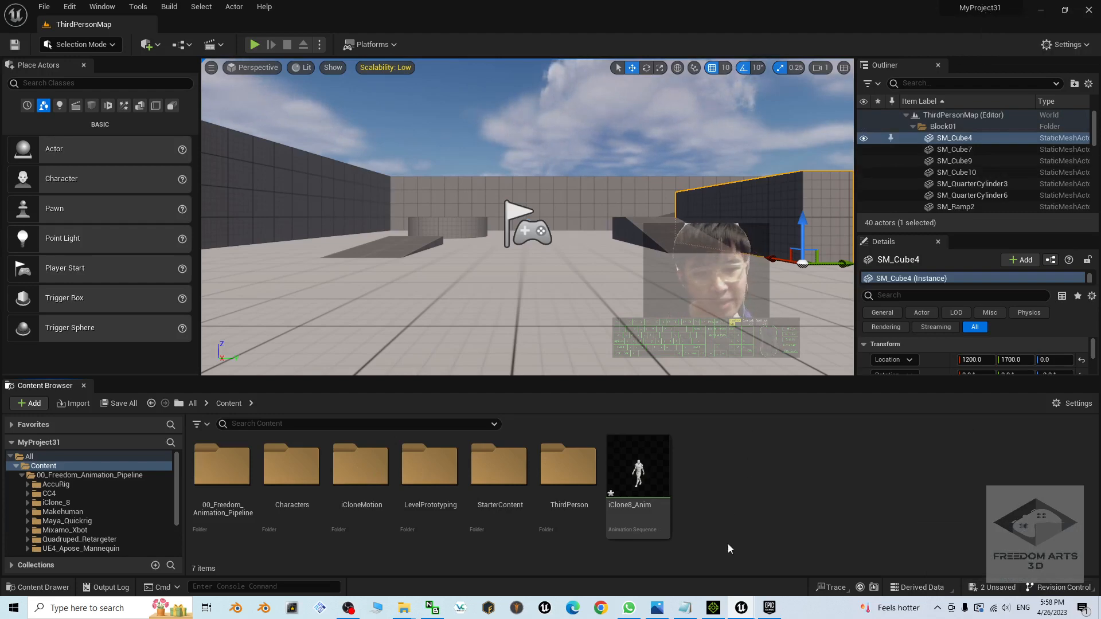
Step: Create a folder named SampleAvatar inside the Content folder and open it
click(644, 474)
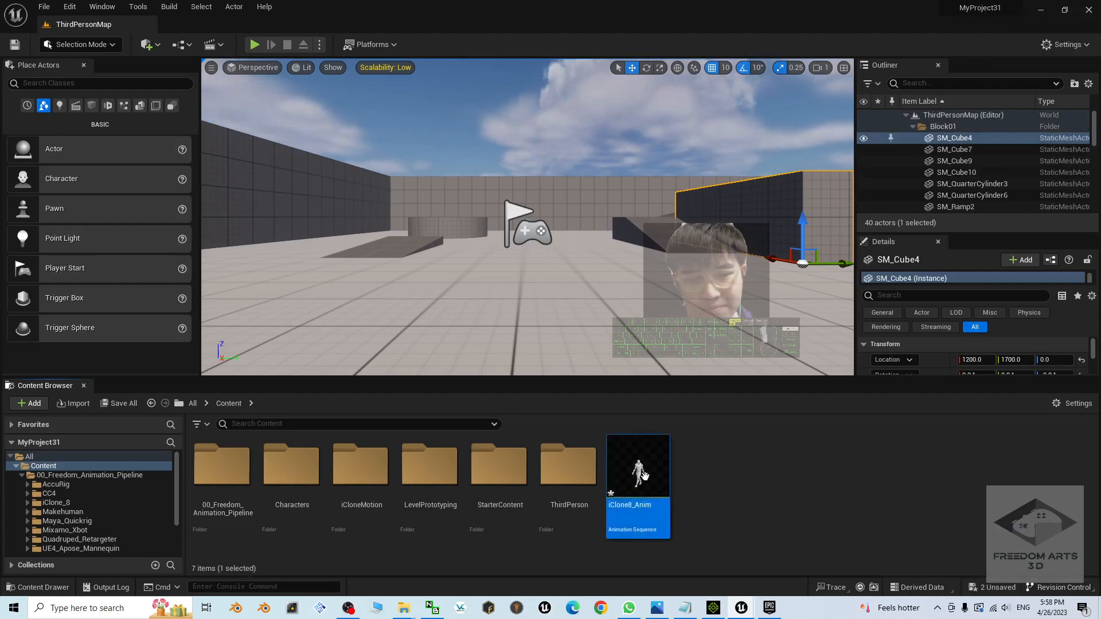
right_click(710, 535)
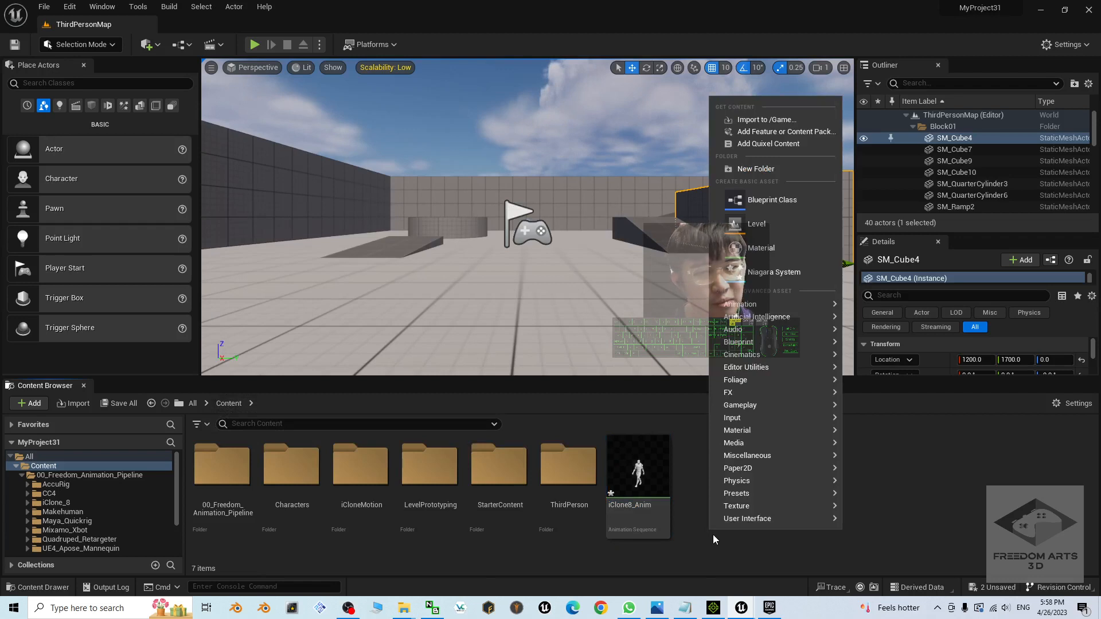
click(757, 168)
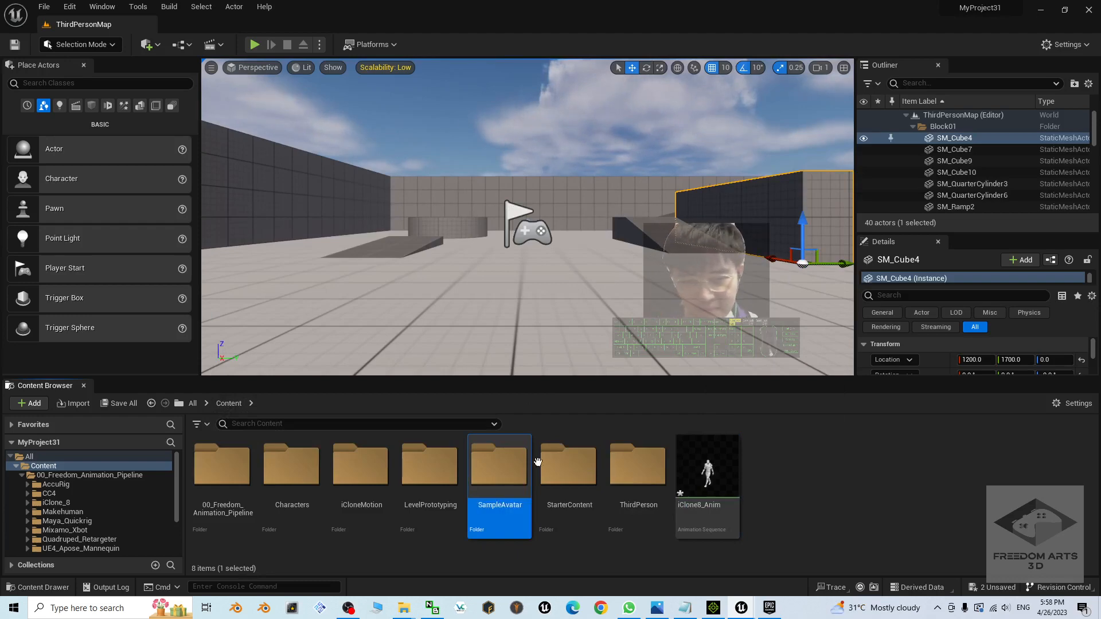
double_click(504, 464)
Step: Arrange the editor beside the sample avatar 02 folder and start importing police_01.Fbx into SampleAvatar
double_click(447, 7)
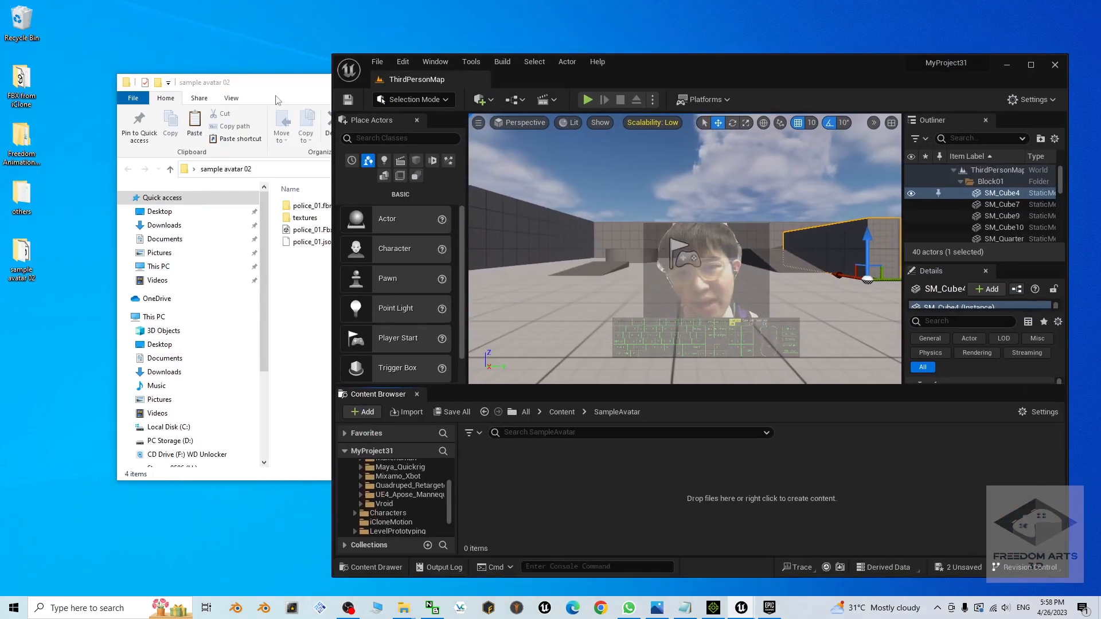
drag(310, 80, 183, 122)
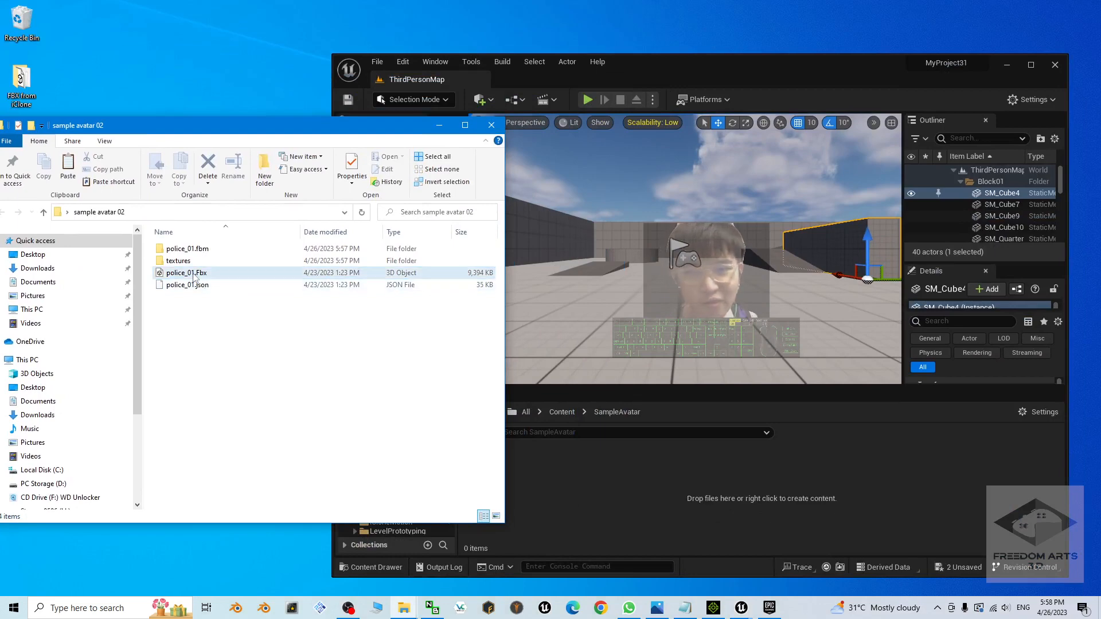
drag(193, 277, 646, 516)
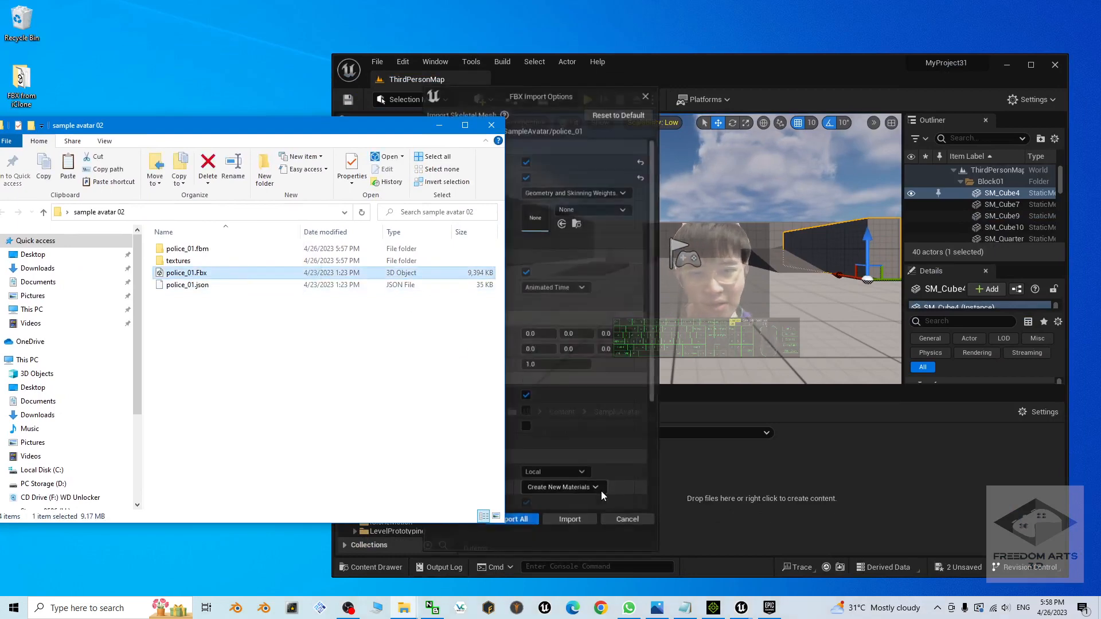
Step: Import police_01.Fbx into the SampleAvatar folder as a skeletal mesh with morph targets enabled
click(562, 130)
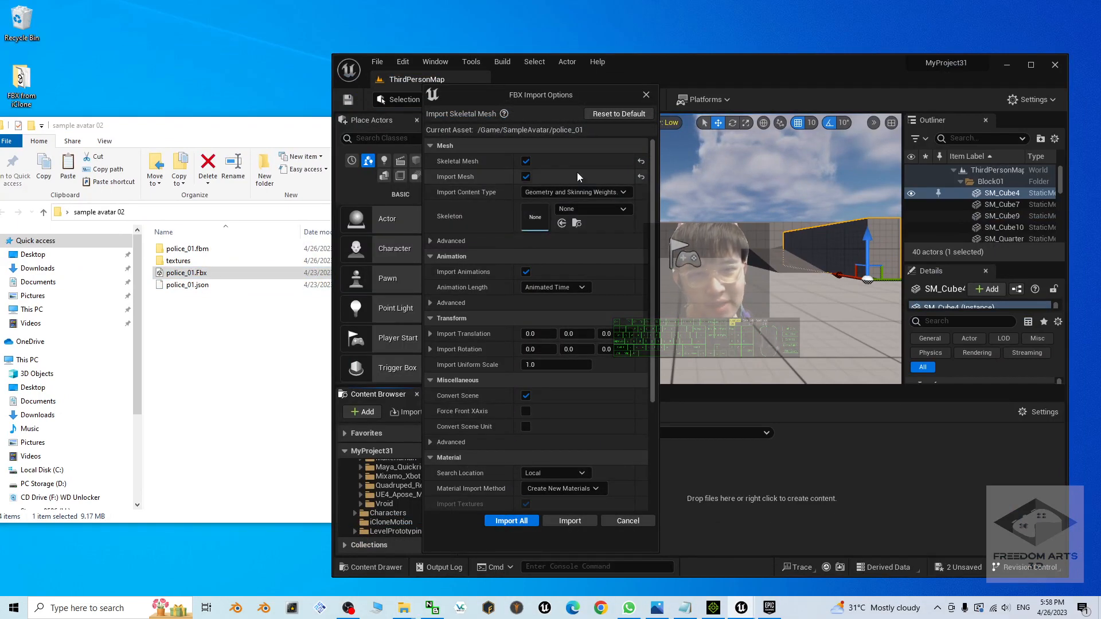
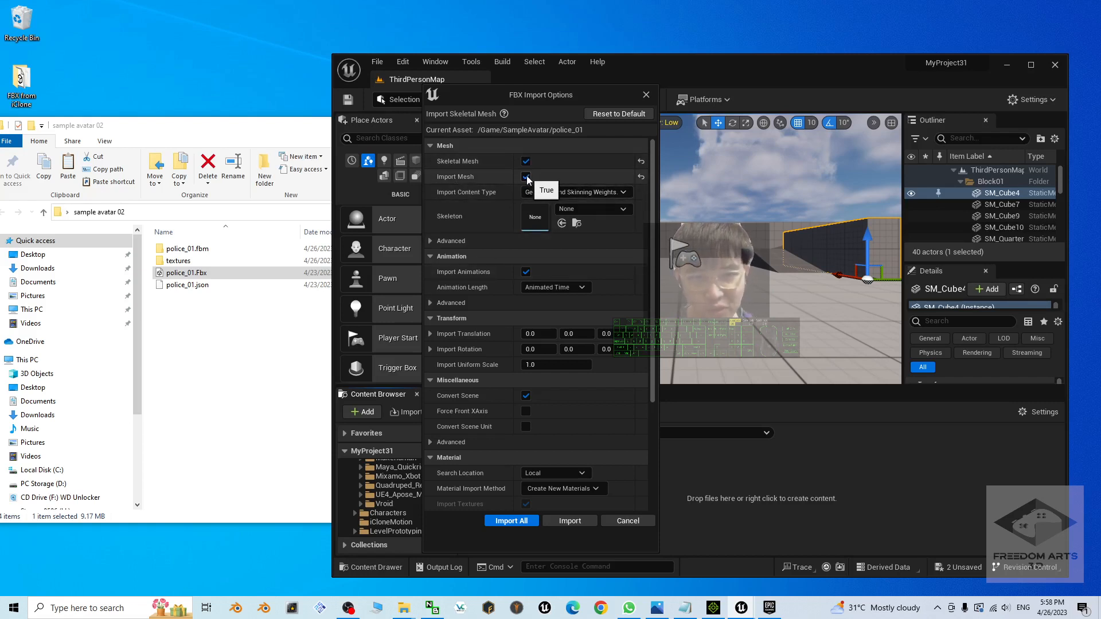
click(432, 241)
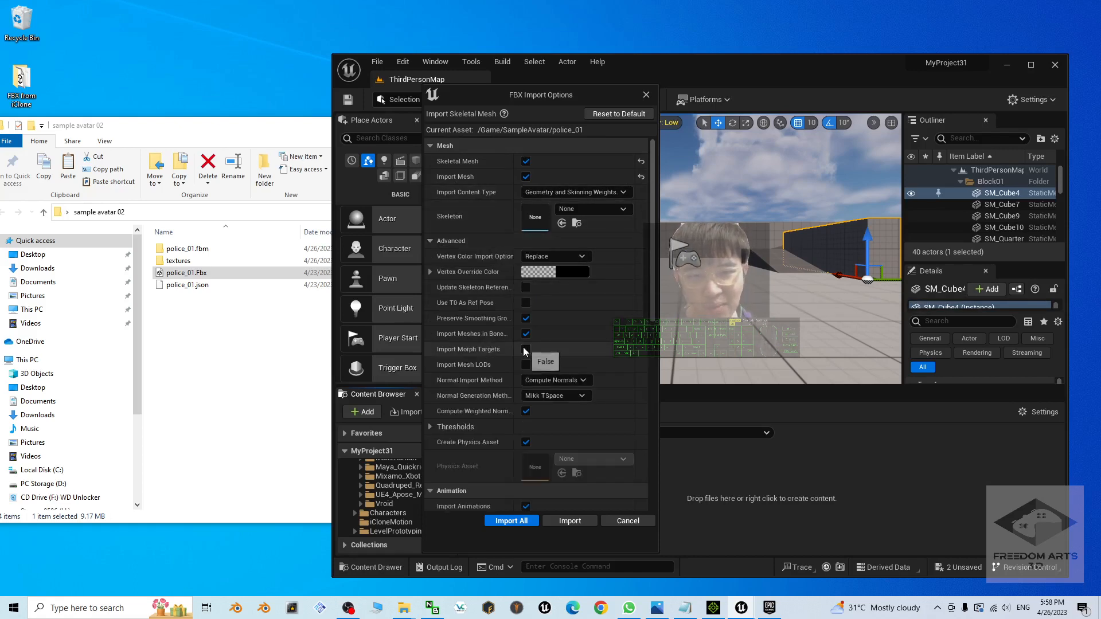
click(516, 521)
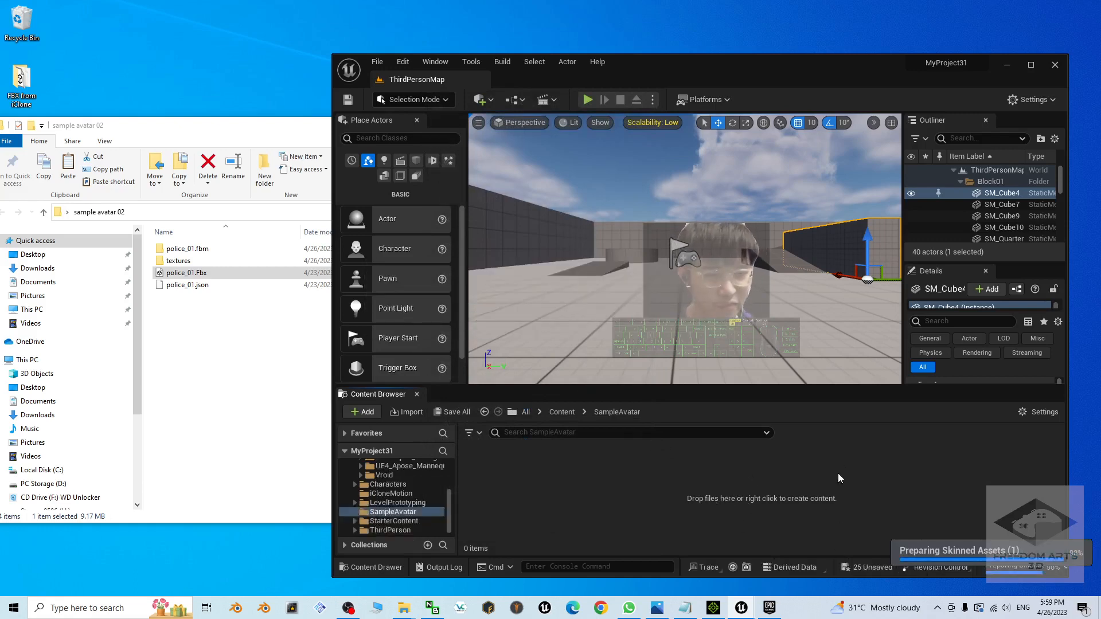
click(744, 205)
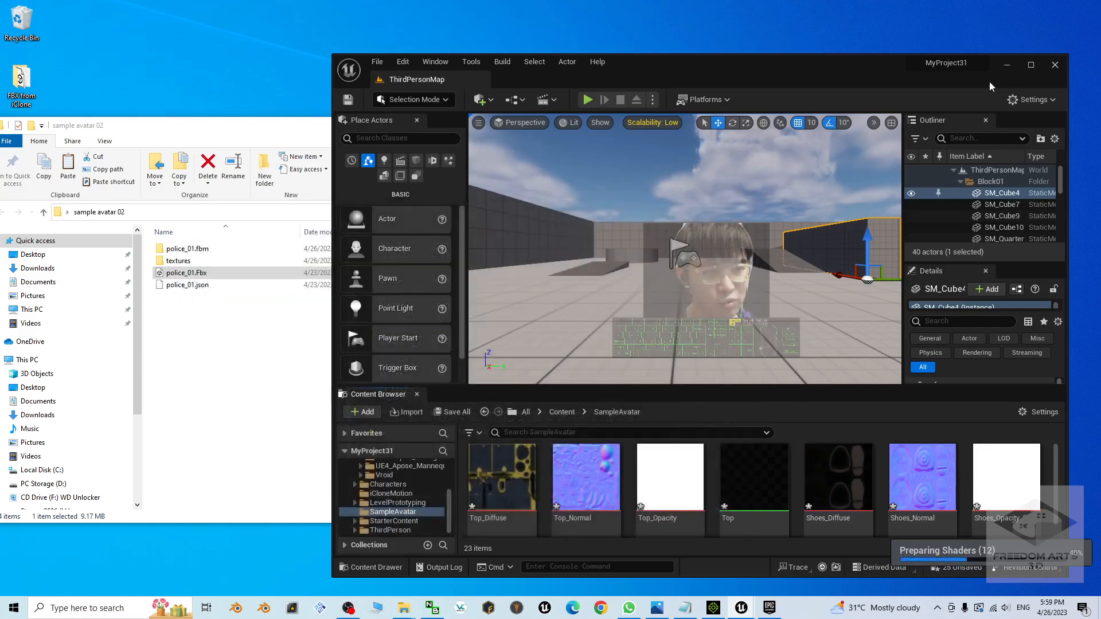
click(1030, 65)
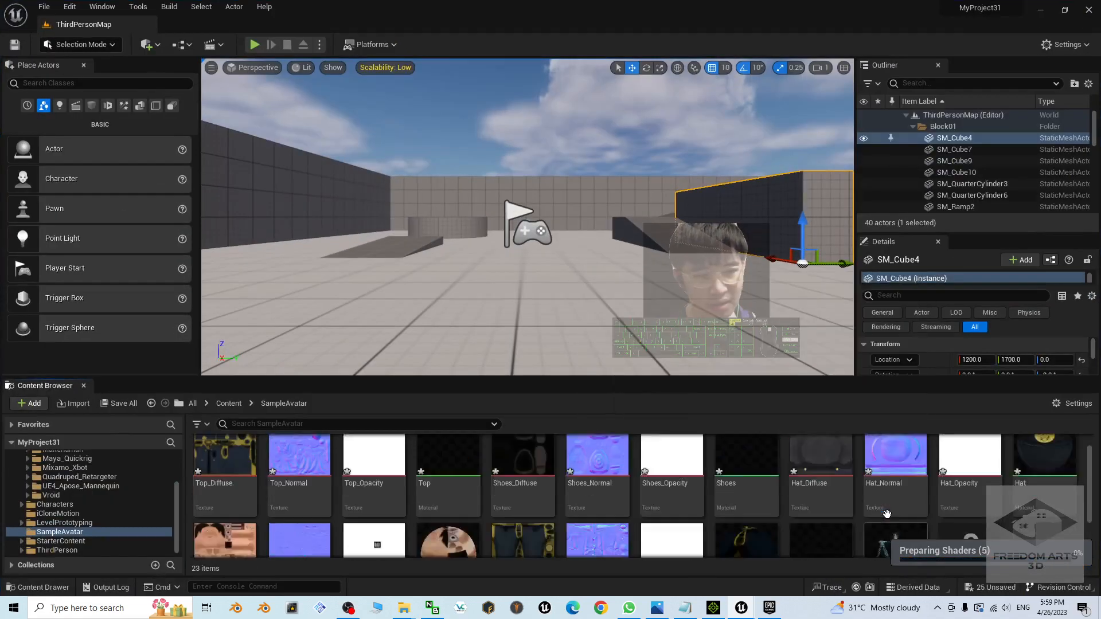
Step: Open the police_01 skeletal mesh and examine how its body and face render
scroll(707, 495, down, 2)
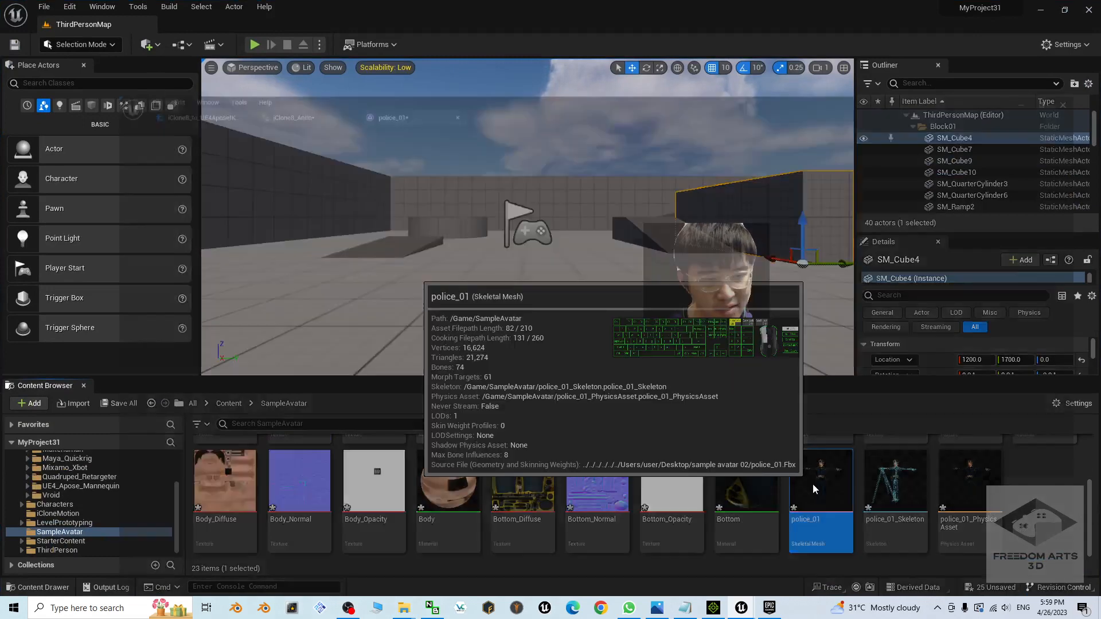
double_click(813, 484)
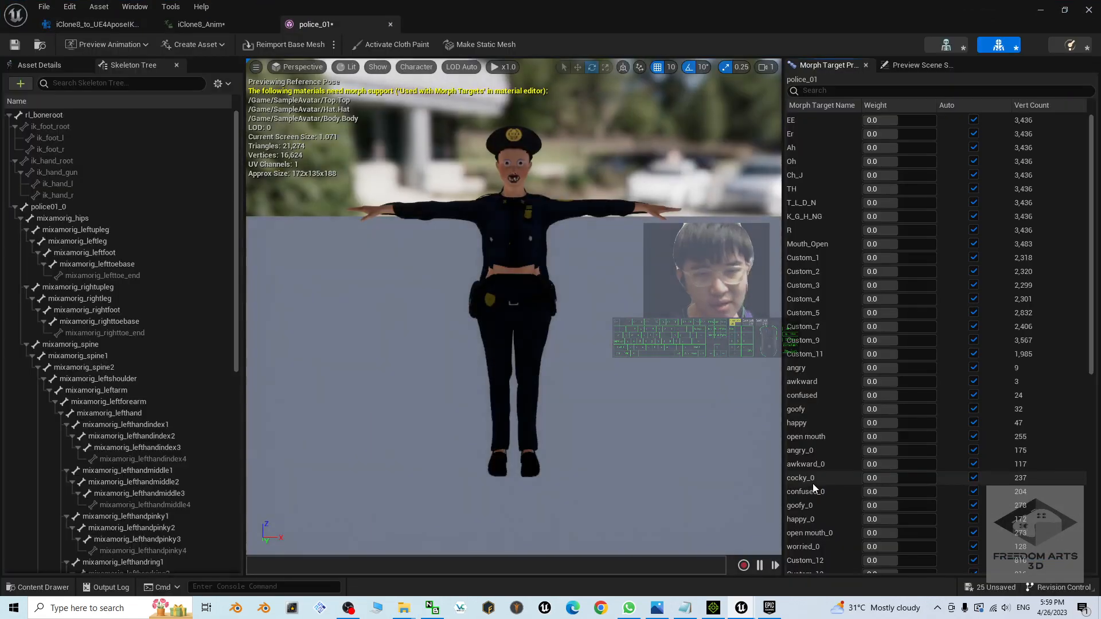
scroll(631, 263, down, 3)
scroll(637, 270, up, 6)
alt+drag(643, 281, 613, 309)
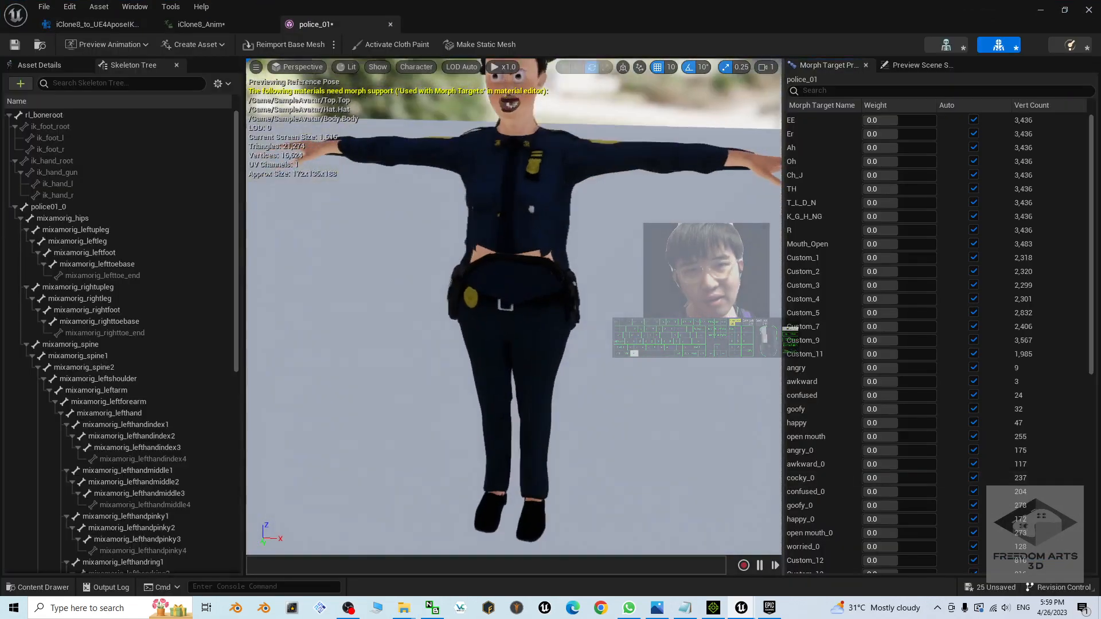
alt+middle_drag(614, 310, 612, 313)
alt+middle_drag(579, 141, 572, 341)
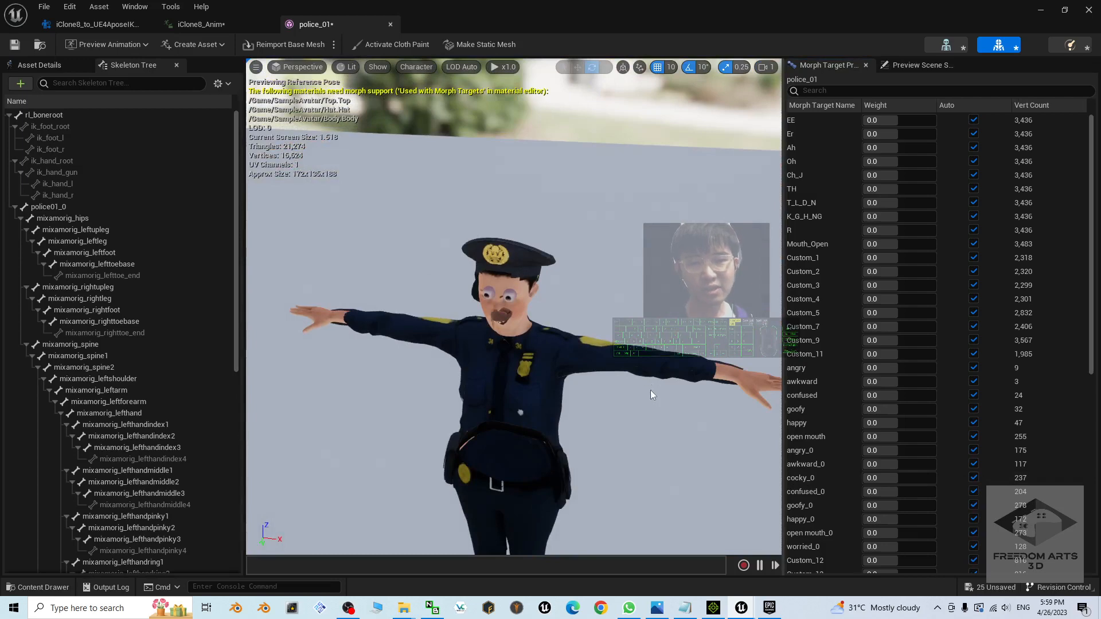
click(517, 298)
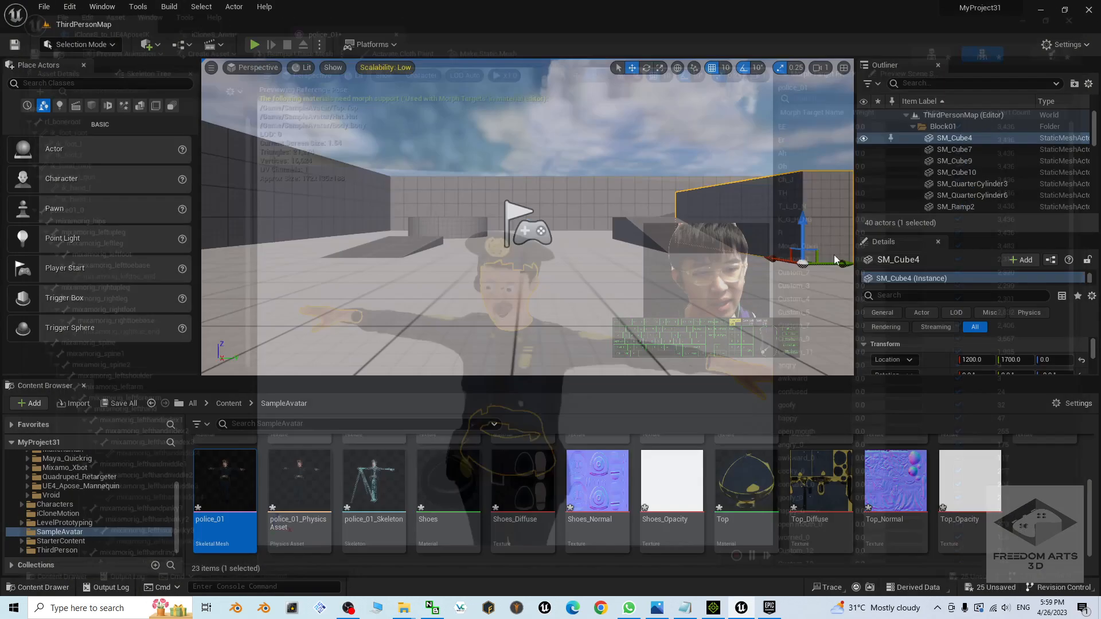
Step: Reopen the police_01 skeletal mesh and open the Body material from its material slots
scroll(789, 531, up, 2)
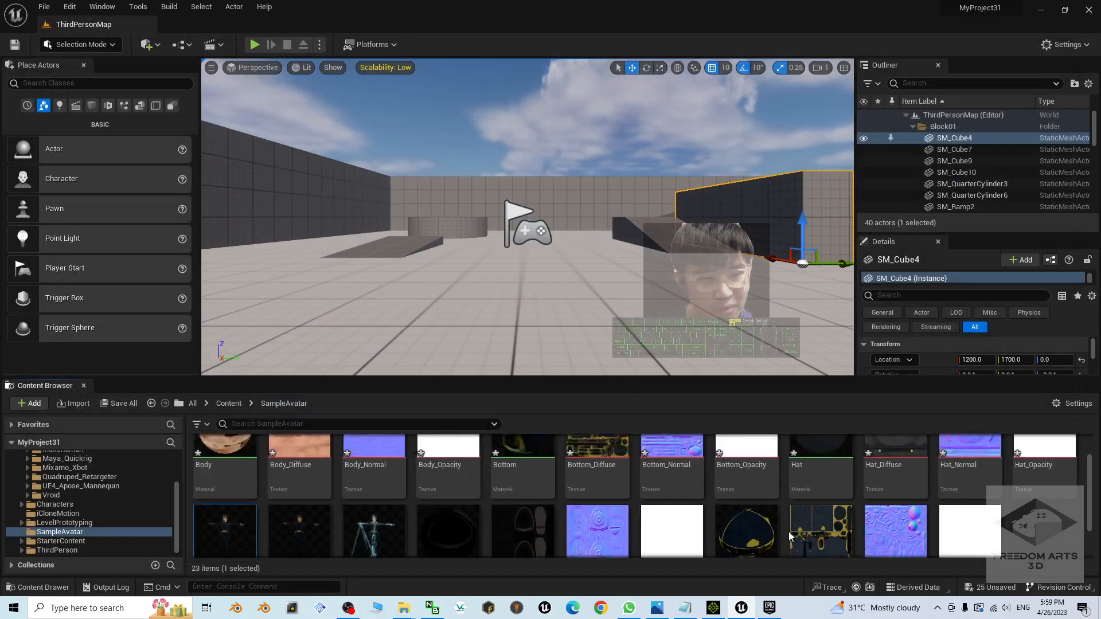
scroll(613, 505, down, 2)
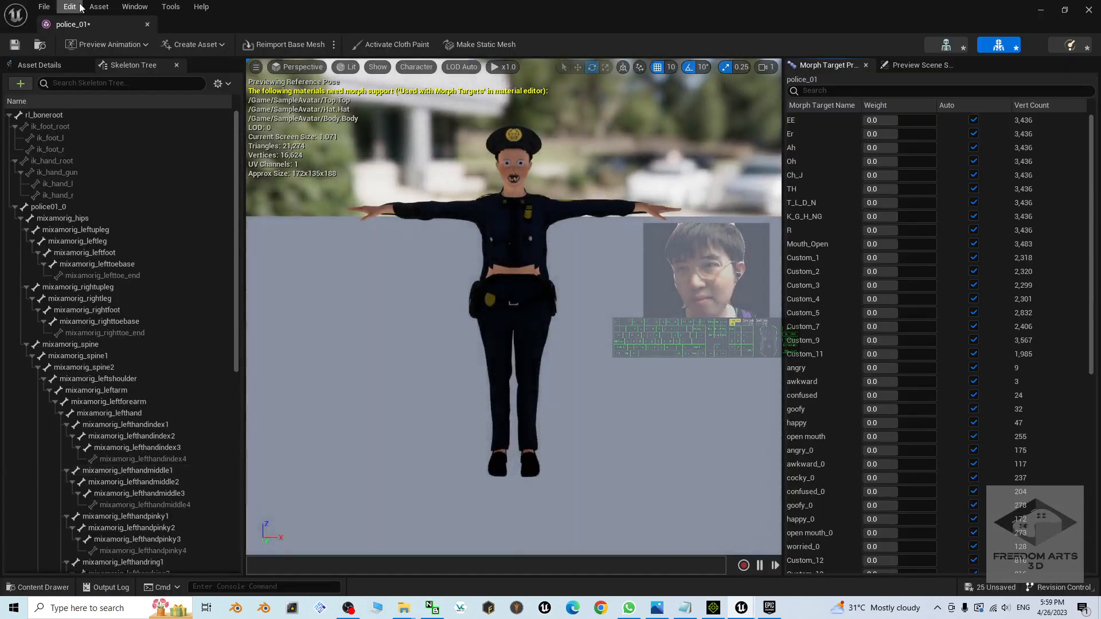
click(49, 66)
click(124, 65)
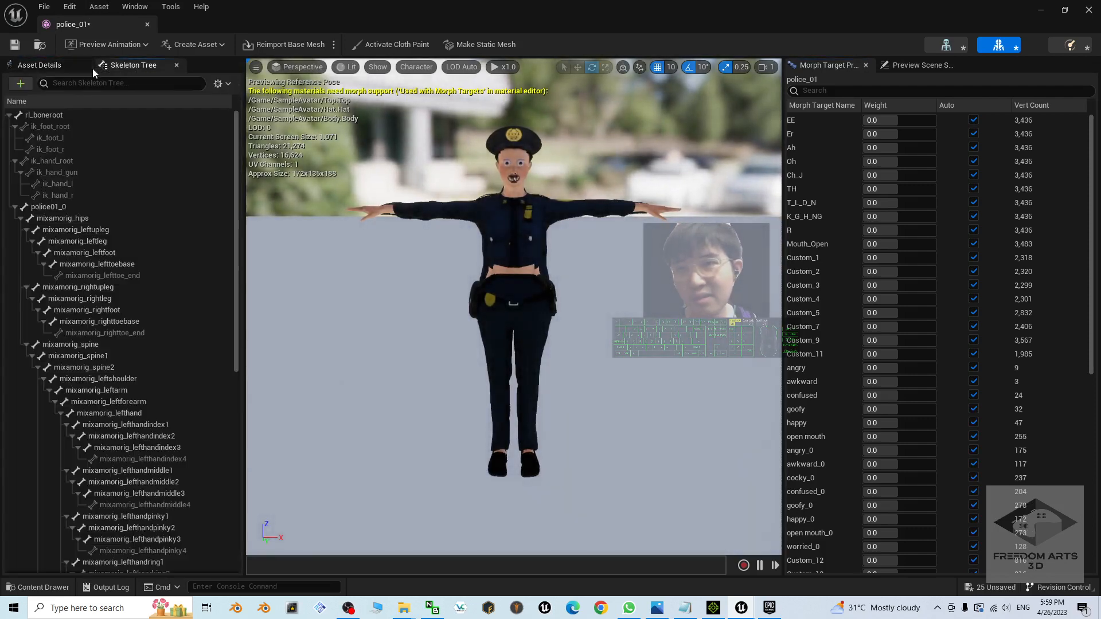
click(40, 64)
scroll(587, 152, up, 5)
scroll(586, 152, down, 5)
alt+middle_drag(586, 152, 636, 310)
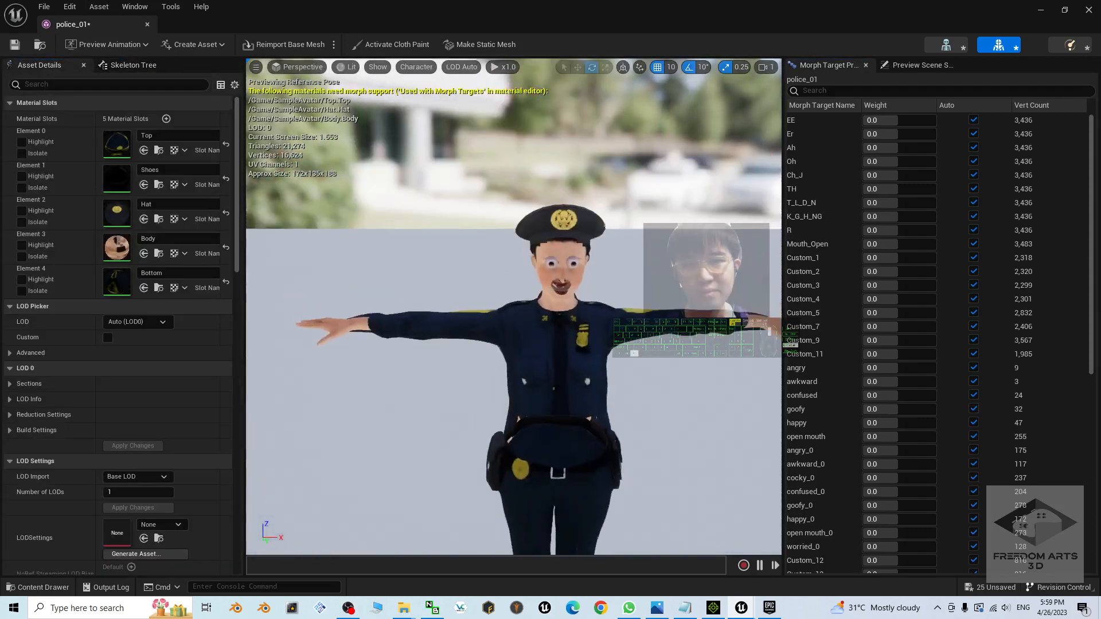
alt+drag(660, 304, 625, 297)
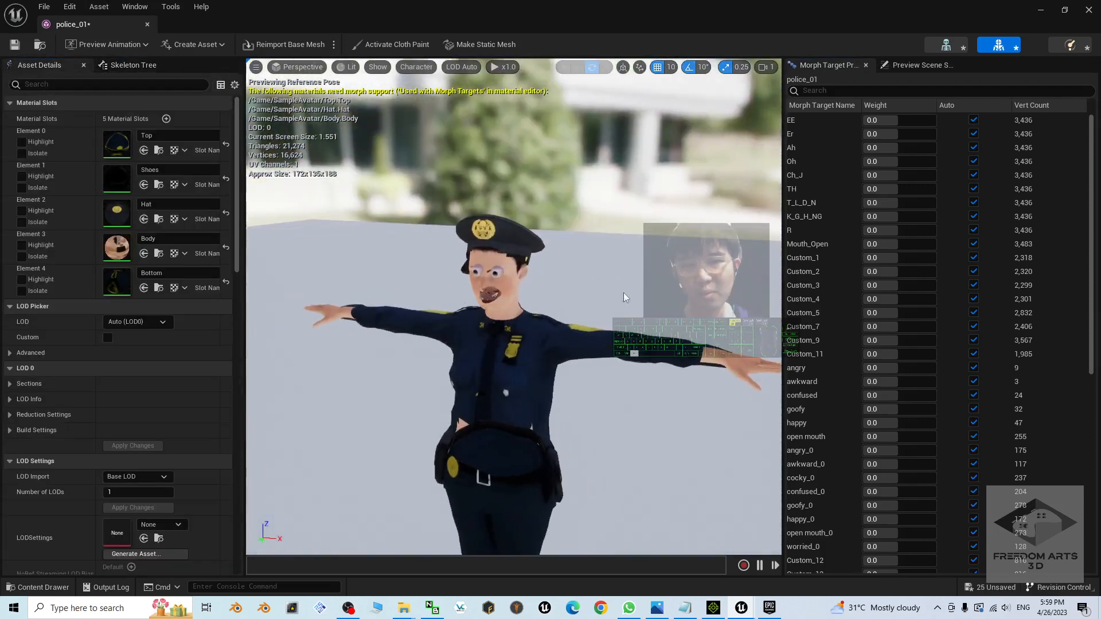
double_click(117, 247)
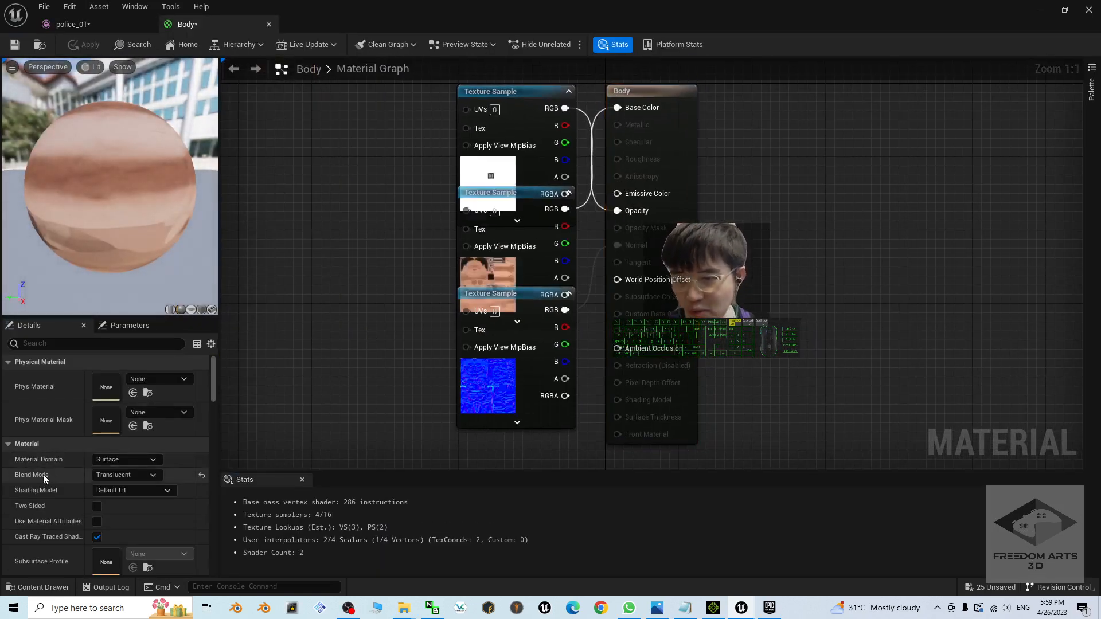
Step: Set the Body material's blend mode to Masked, enable Two Sided and save the material
click(98, 475)
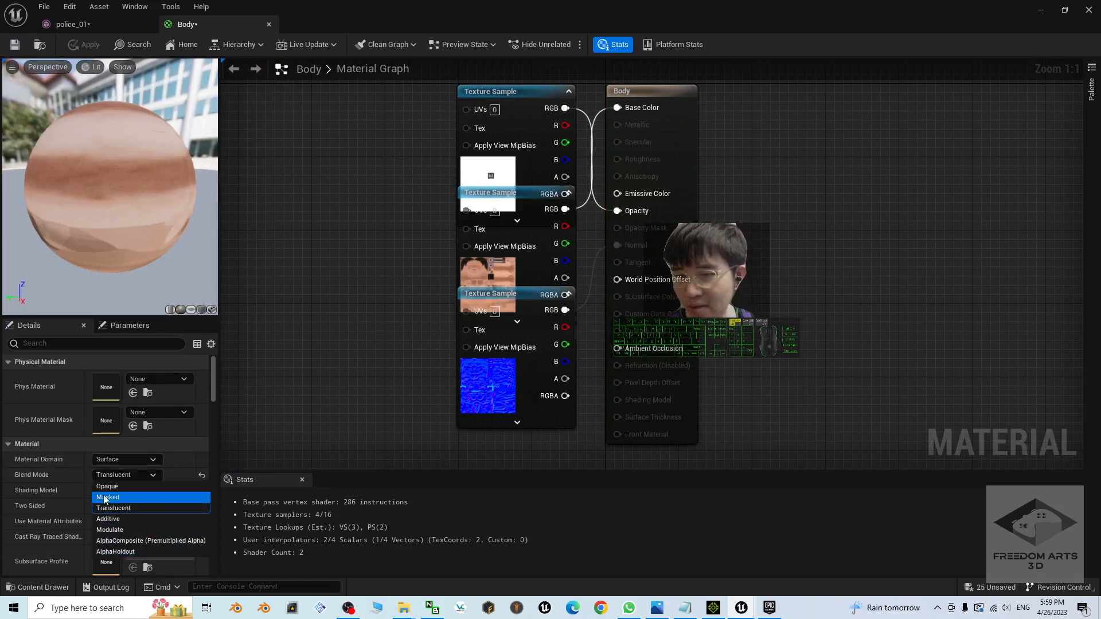
click(129, 499)
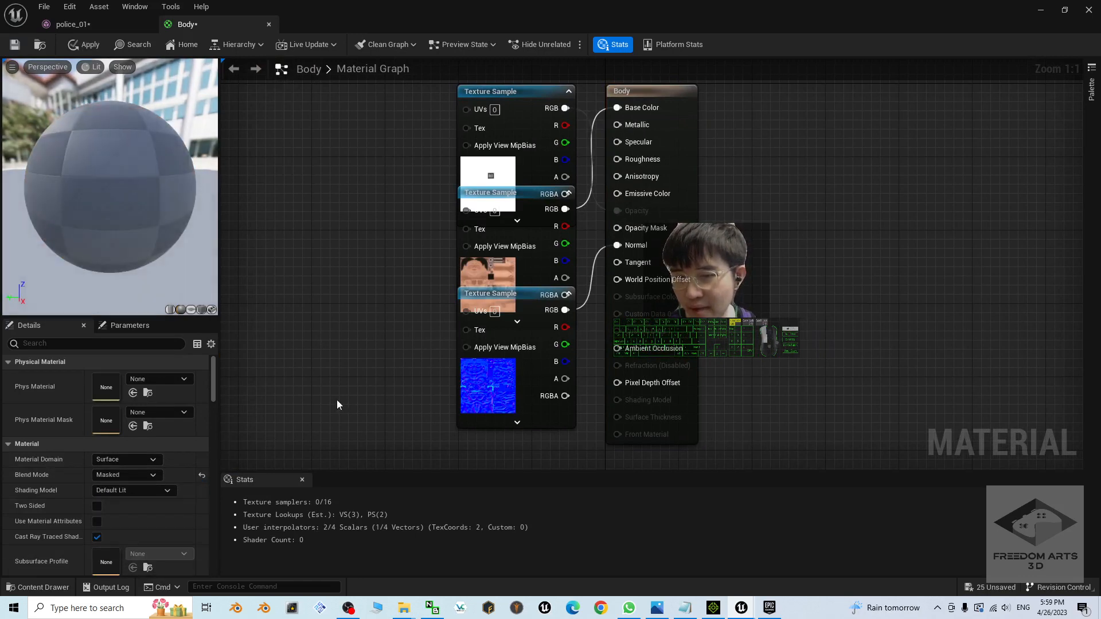
click(97, 507)
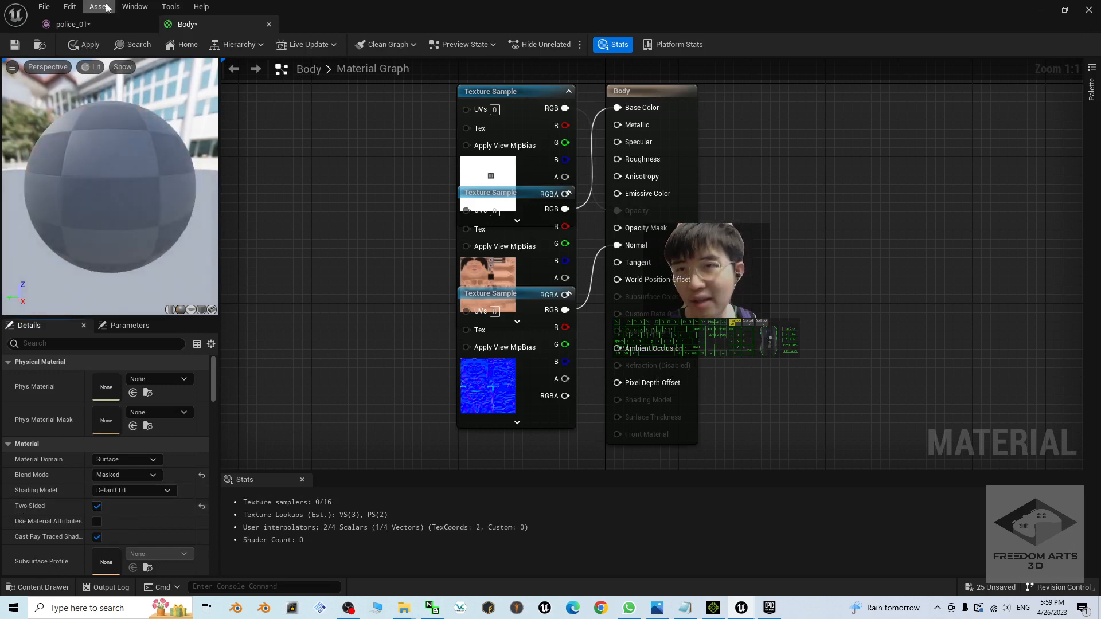
key(ctrl+s)
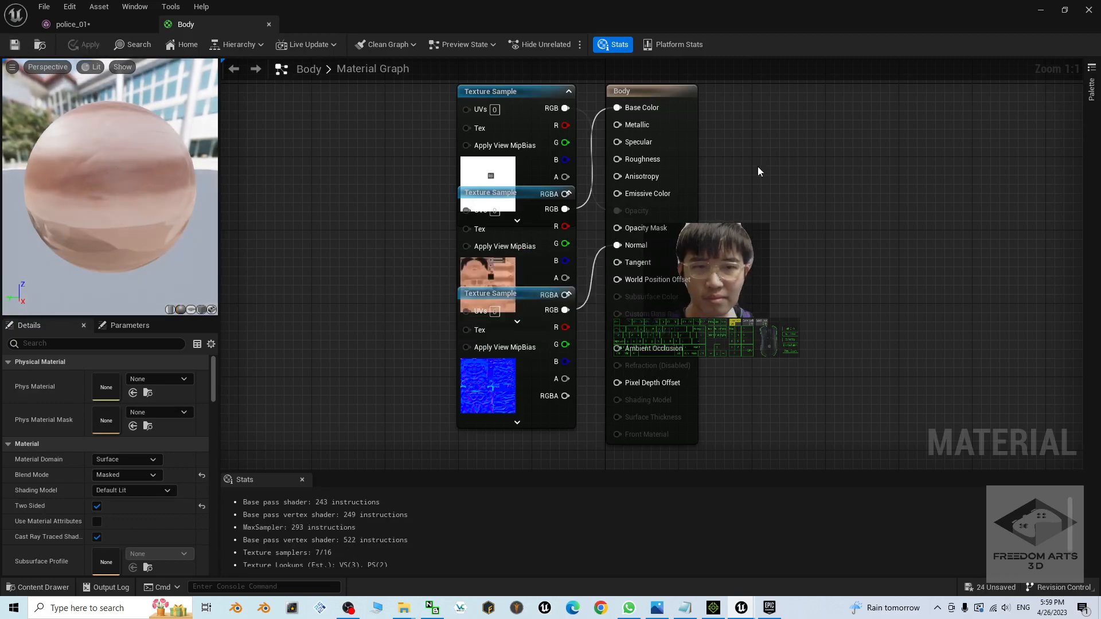
click(79, 25)
scroll(593, 317, up, 5)
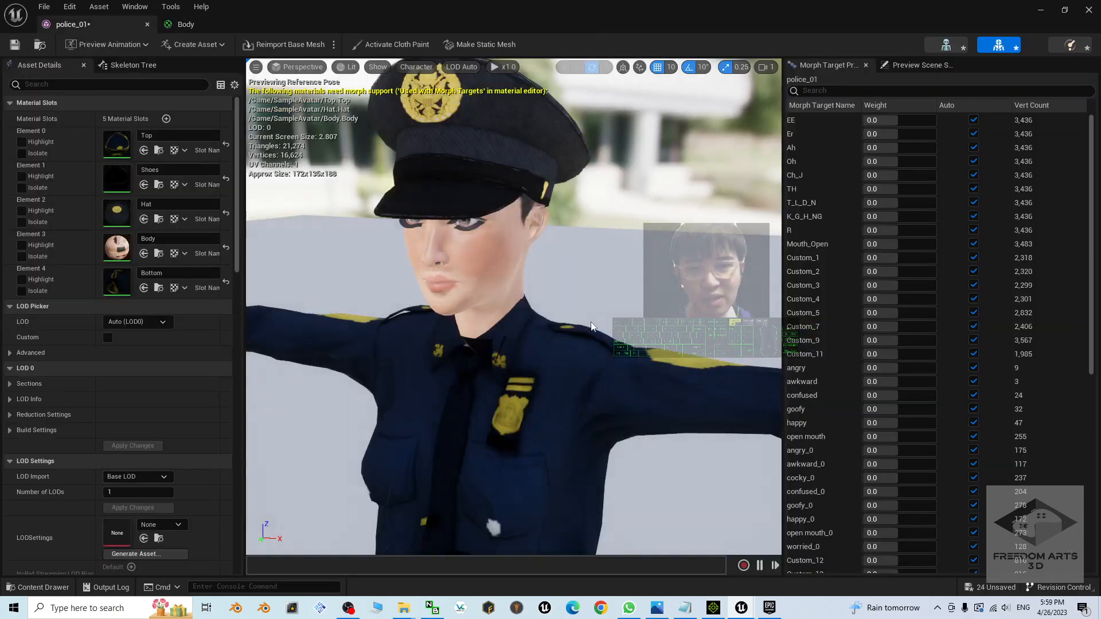
mouse_move(593, 316)
alt+mouse_down()
mouse_move(597, 298)
mouse_move(642, 296)
mouse_move(599, 284)
mouse_move(599, 329)
alt+mouse_up()
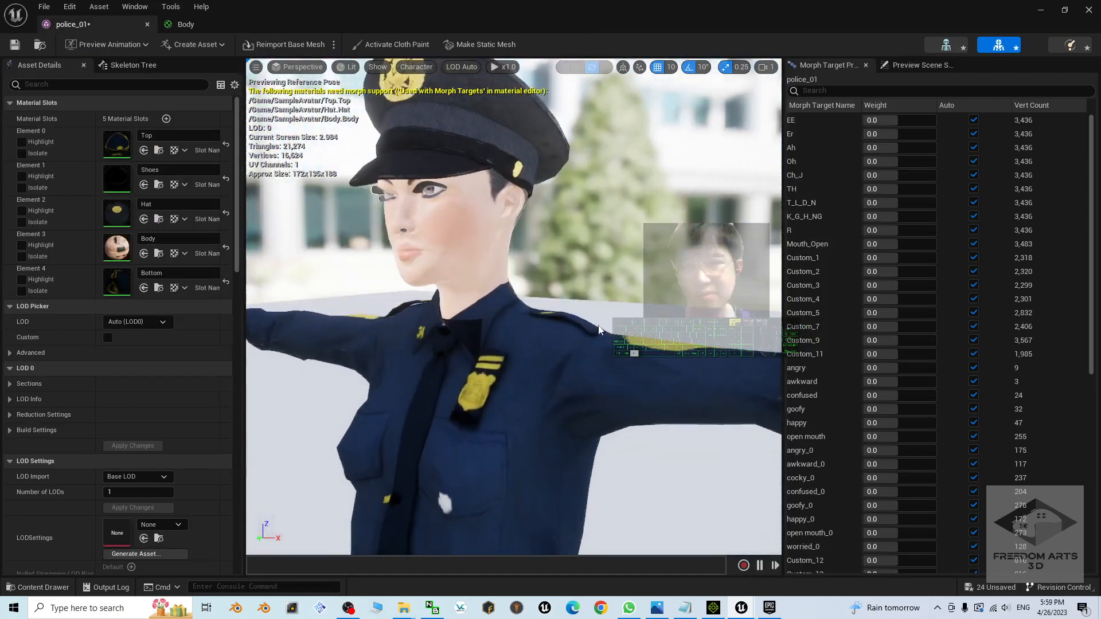
Step: Spread the opacity, diffuse and normal Texture Sample nodes apart in the Body material graph
click(195, 23)
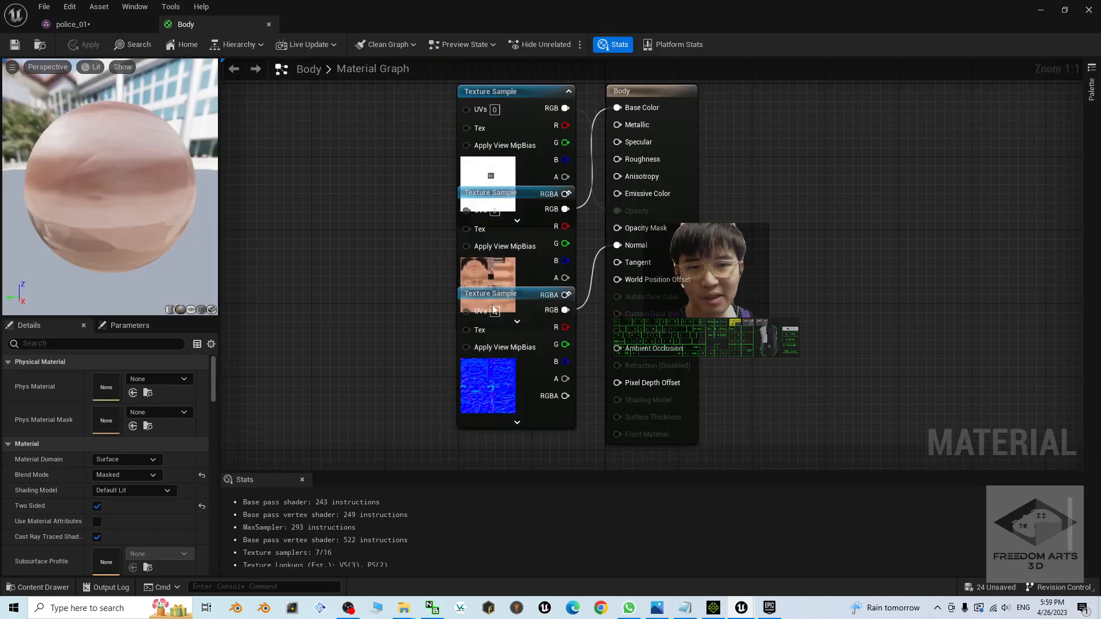
drag(533, 297, 416, 361)
drag(518, 192, 354, 200)
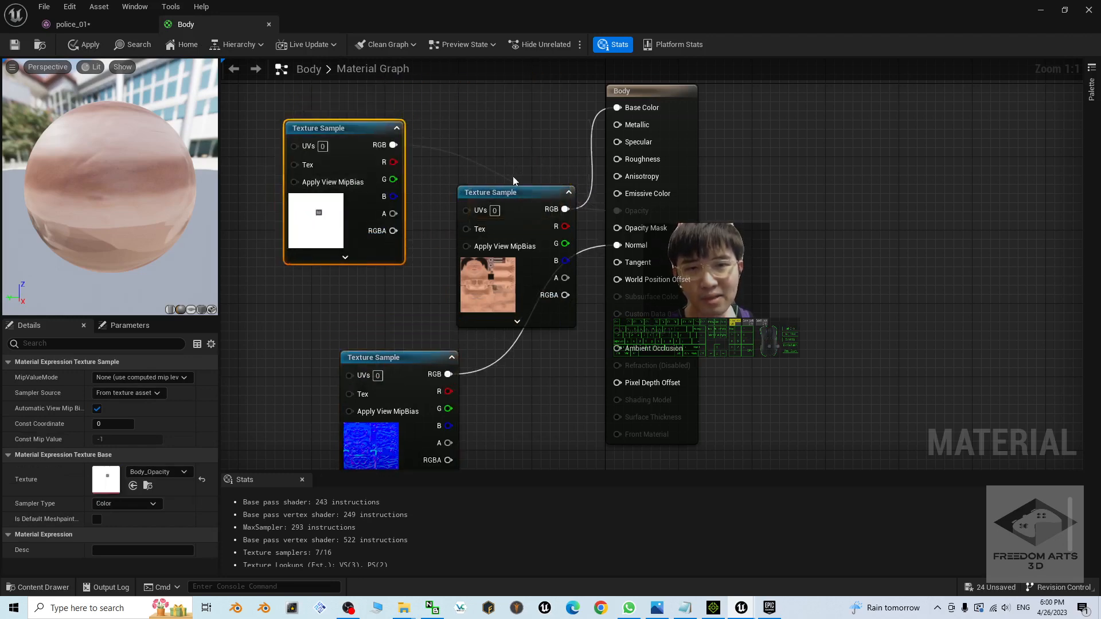
drag(514, 192, 302, 294)
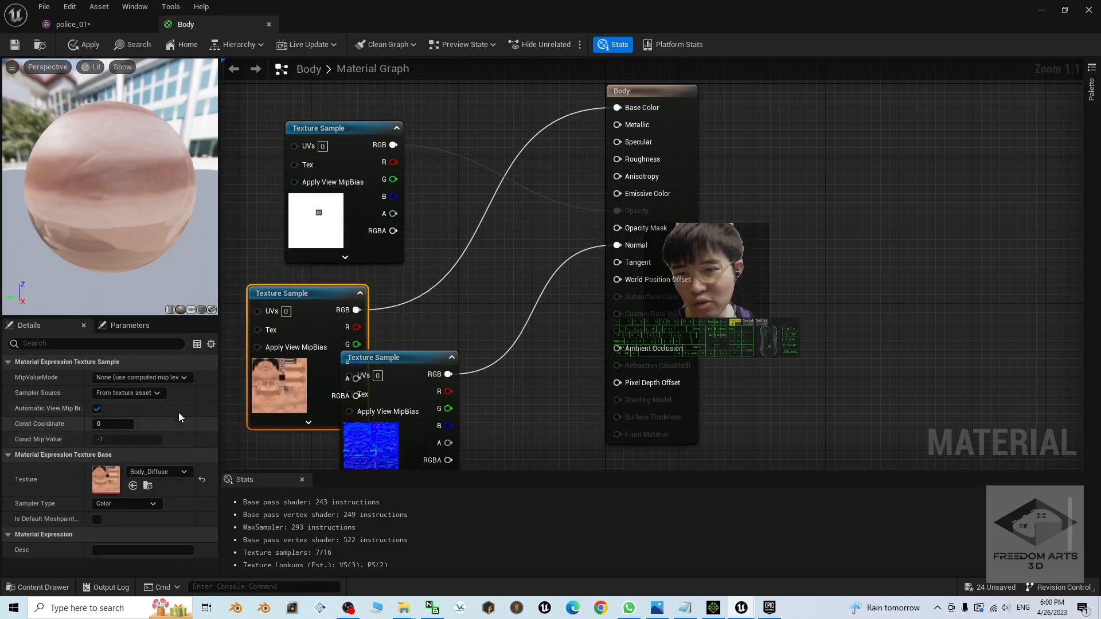
click(534, 411)
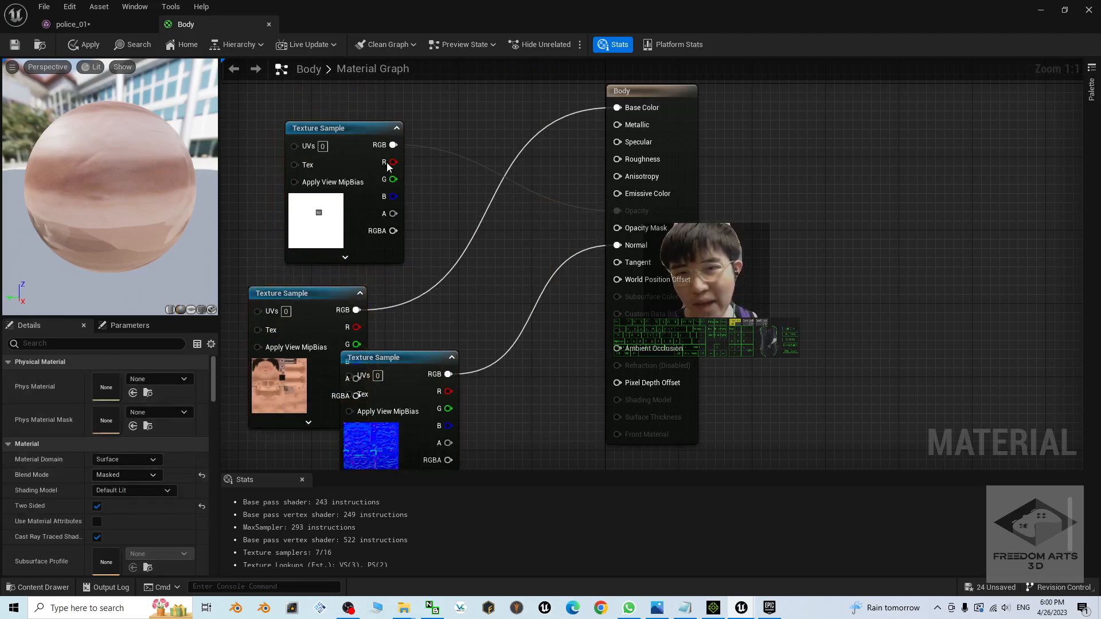
Step: Move the Body_Opacity texture's RGB connection from Opacity to Opacity Mask, then apply and save the Body material
click(364, 127)
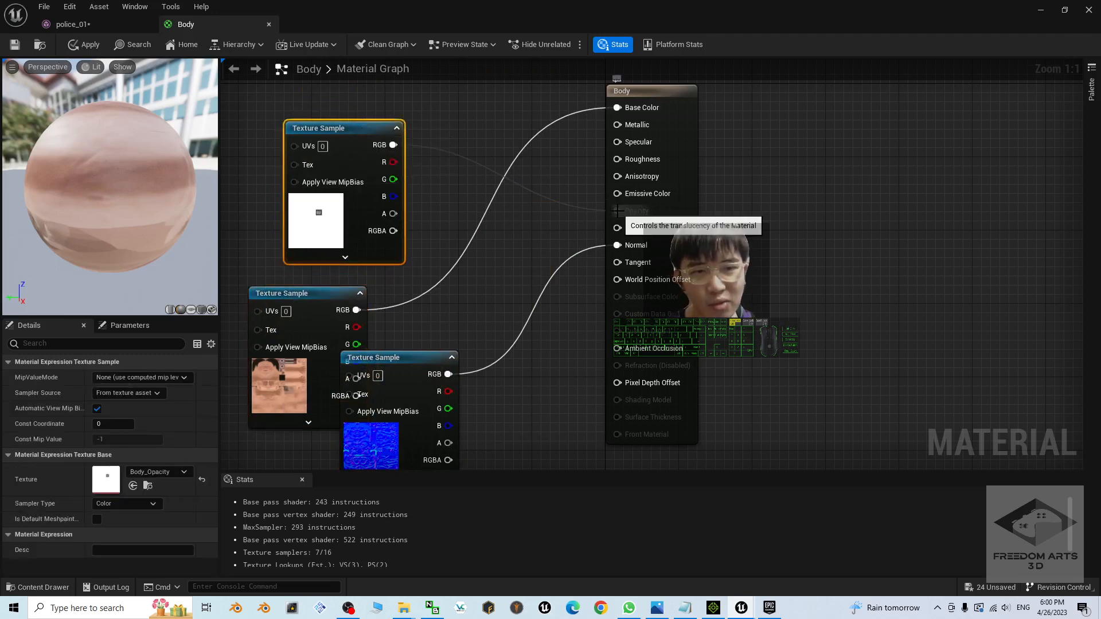
drag(617, 211, 617, 228)
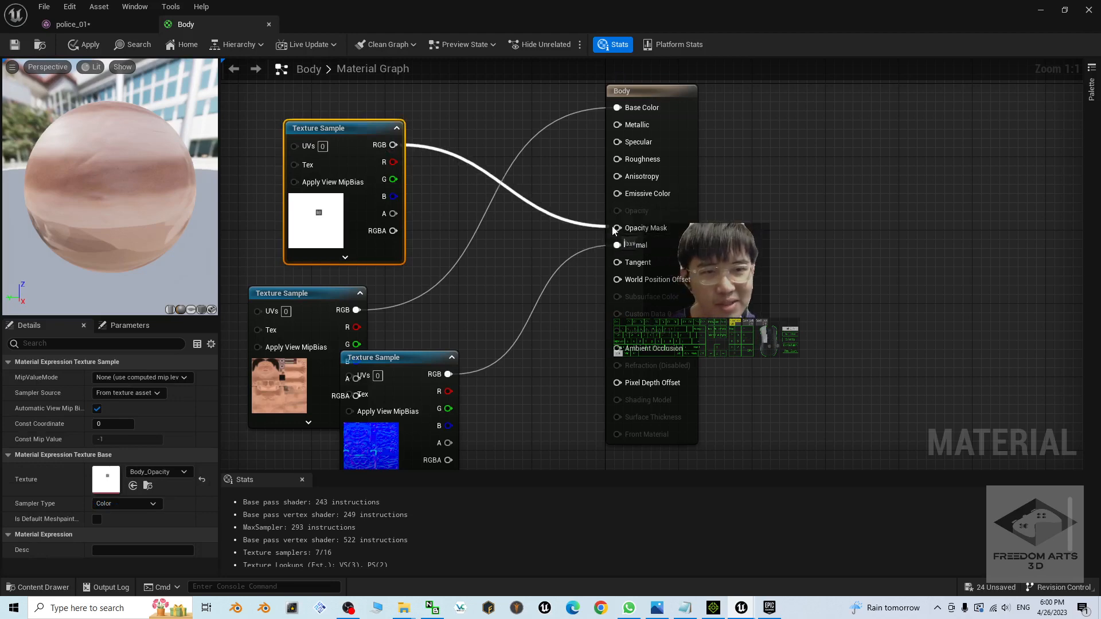
click(882, 234)
click(80, 45)
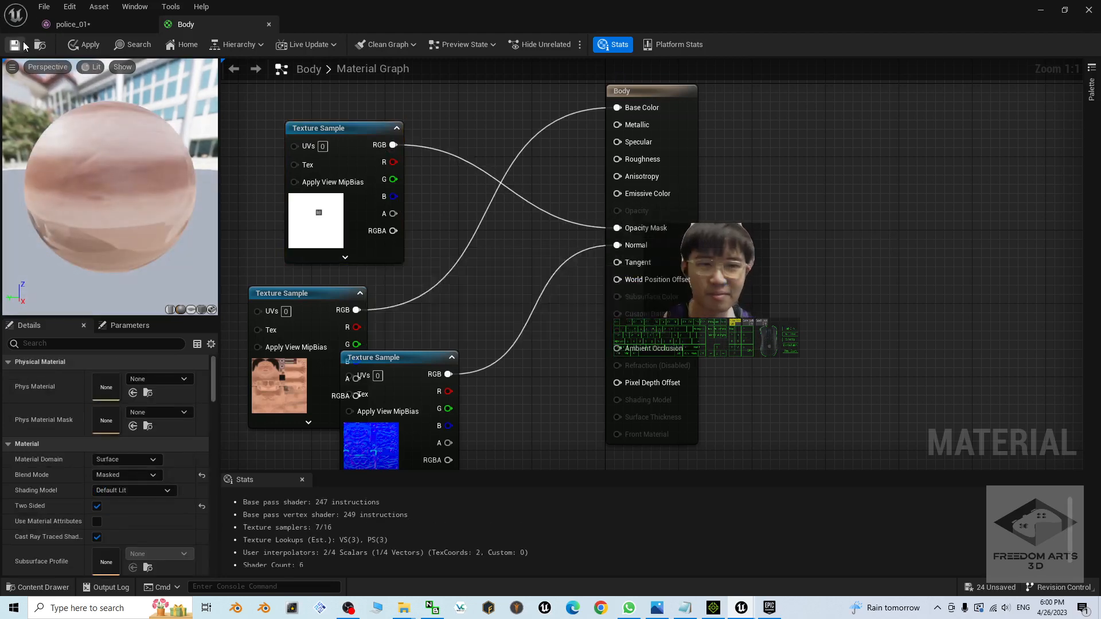
click(16, 44)
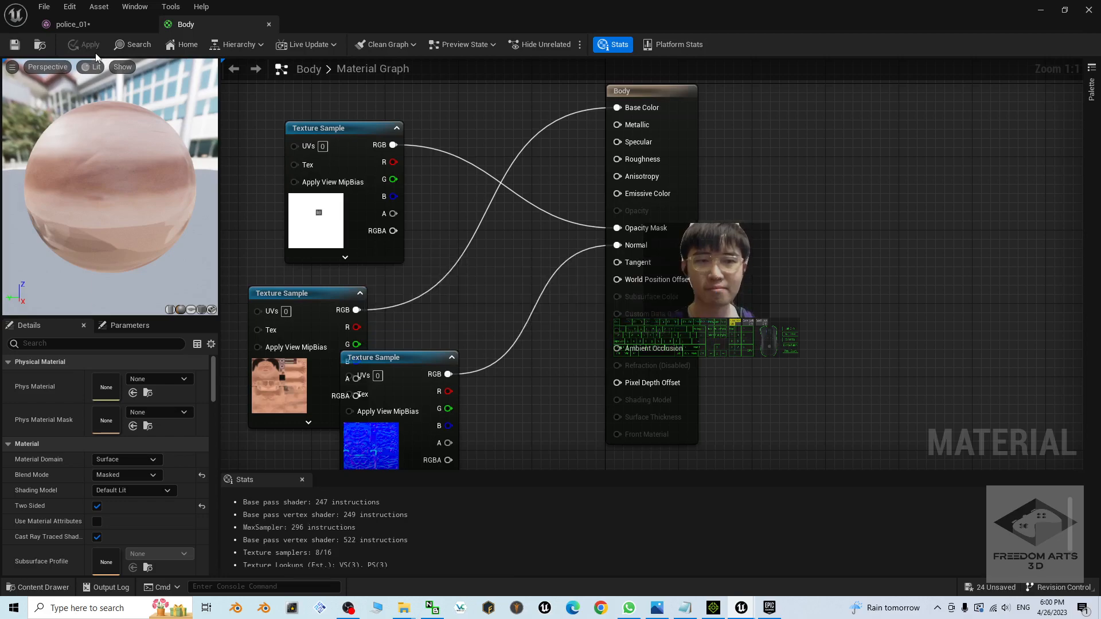
Step: Return to the police_01 skeletal mesh, check the avatar's face and save the mesh
click(86, 25)
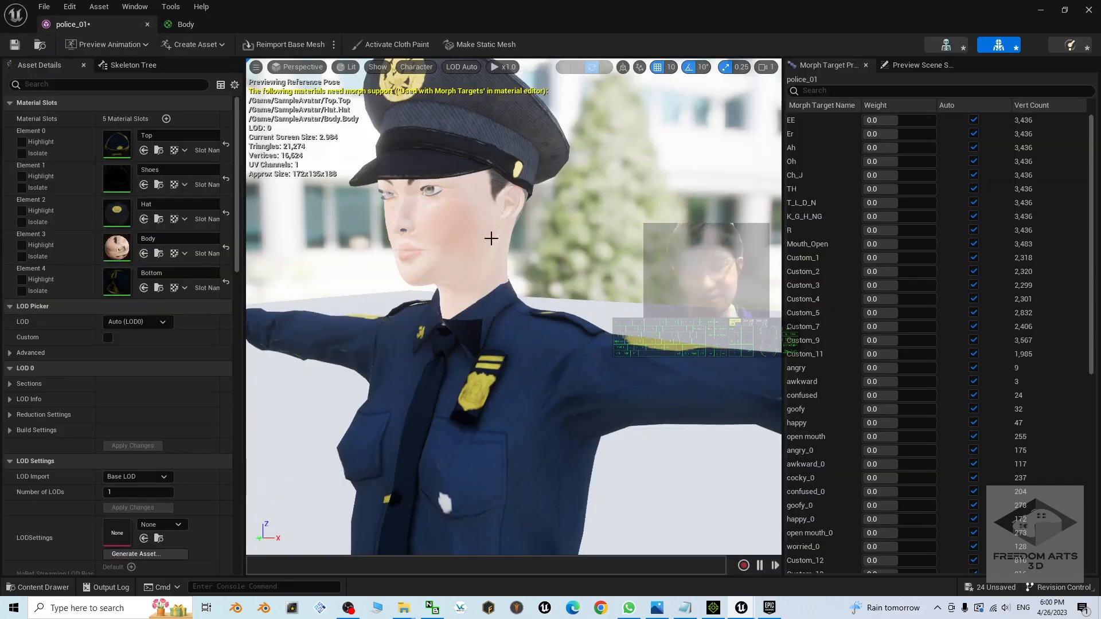
alt+drag(491, 239, 2, 101)
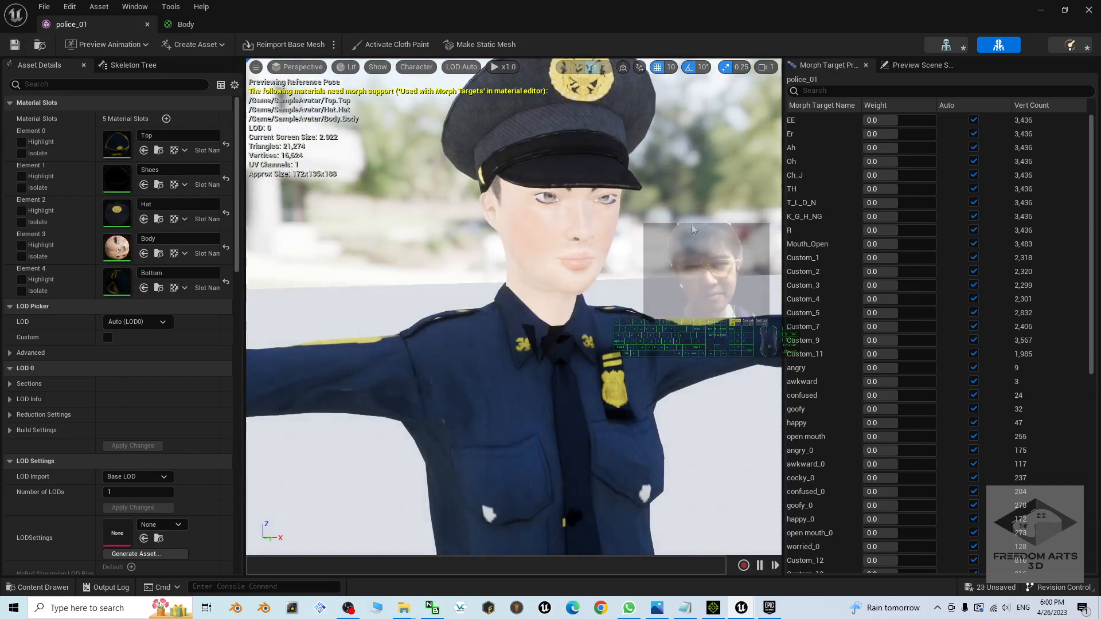
alt+drag(692, 224, 576, 330)
Step: Close the mesh editor, open the police_01_Skeleton asset and set its bone drawing to All Hierarchy
click(1083, 9)
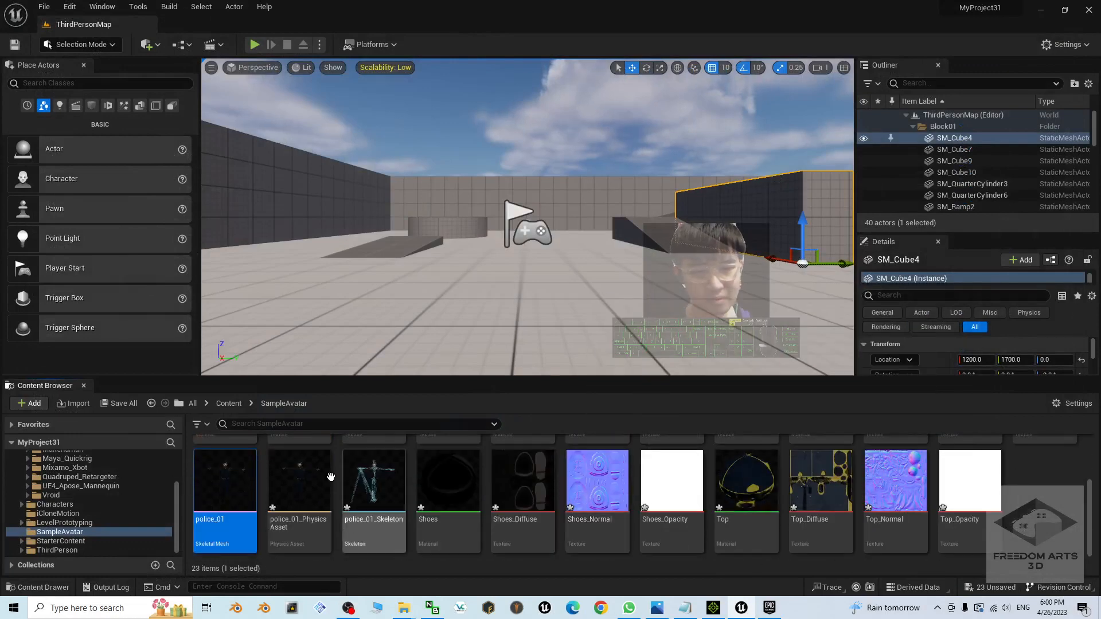
double_click(374, 485)
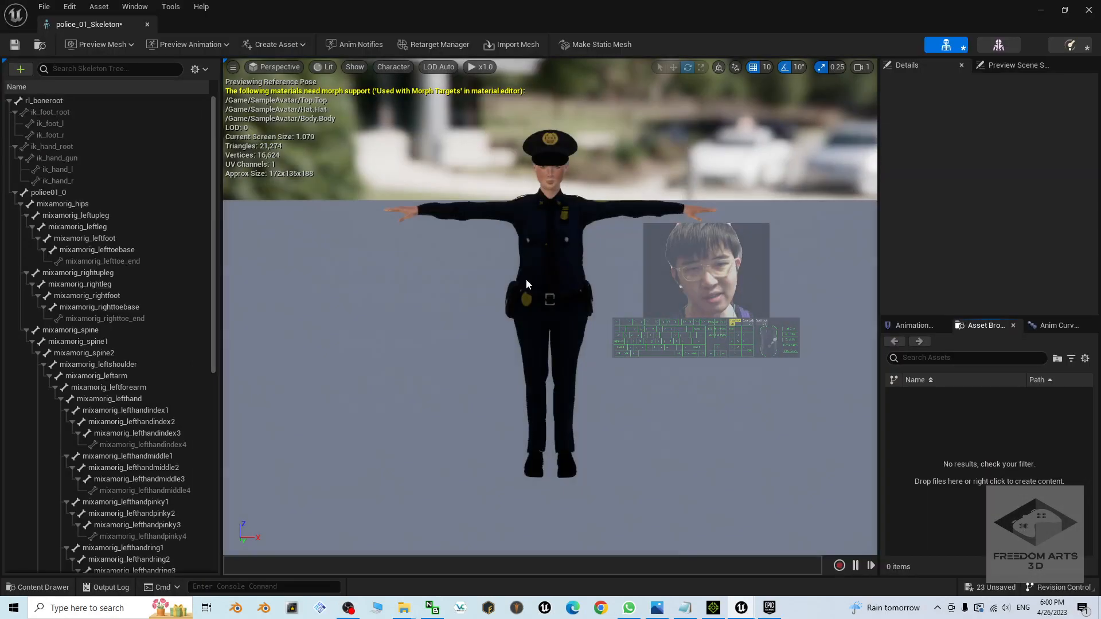
click(393, 67)
mouse_move(406, 102)
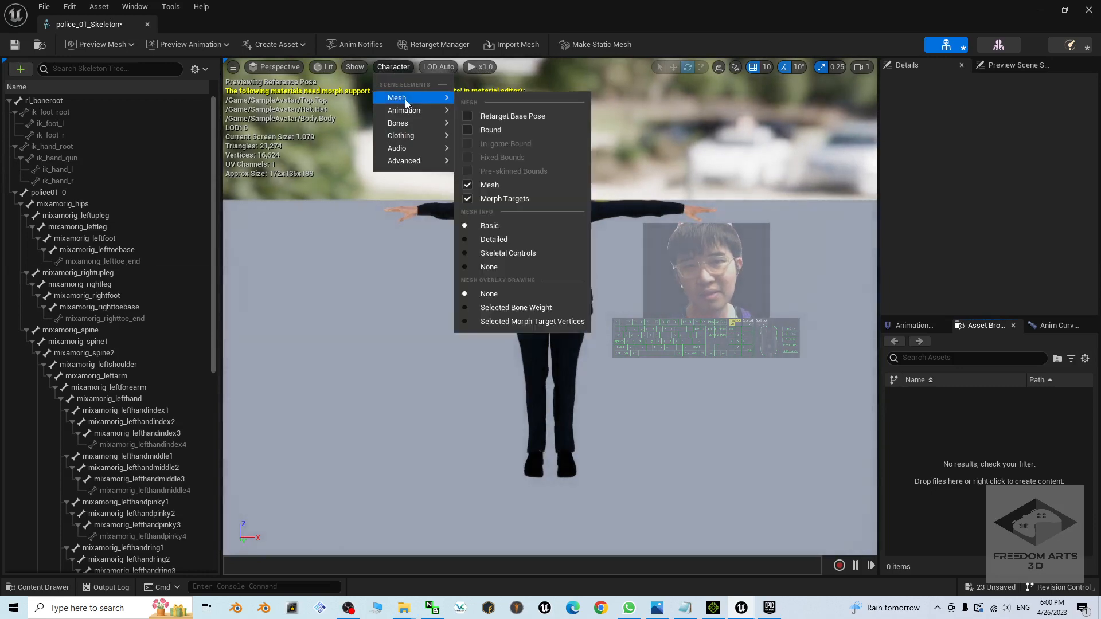
mouse_move(410, 126)
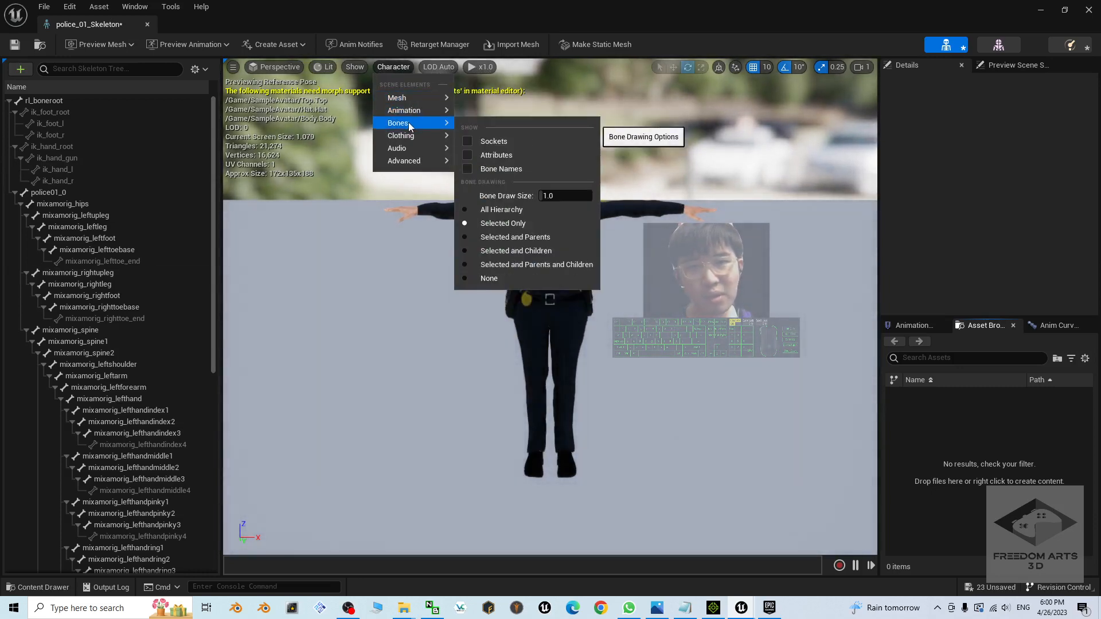
click(501, 209)
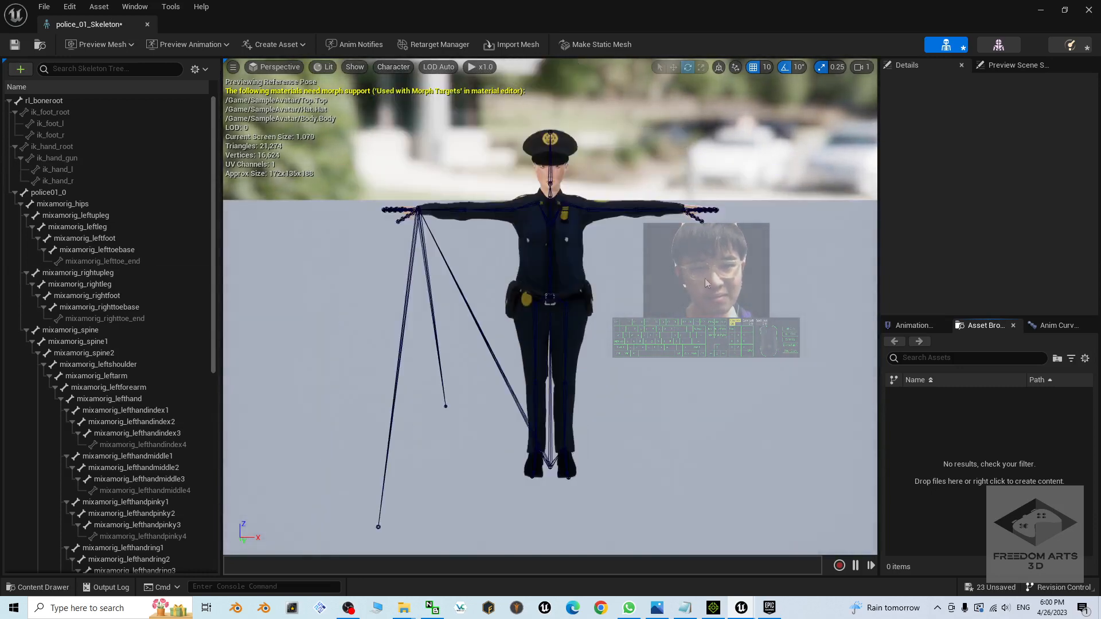
Step: Examine the avatar's bones from the rl_boneroot bone down, from several angles, and close the skeleton editor
alt+drag(655, 299, 641, 302)
click(559, 310)
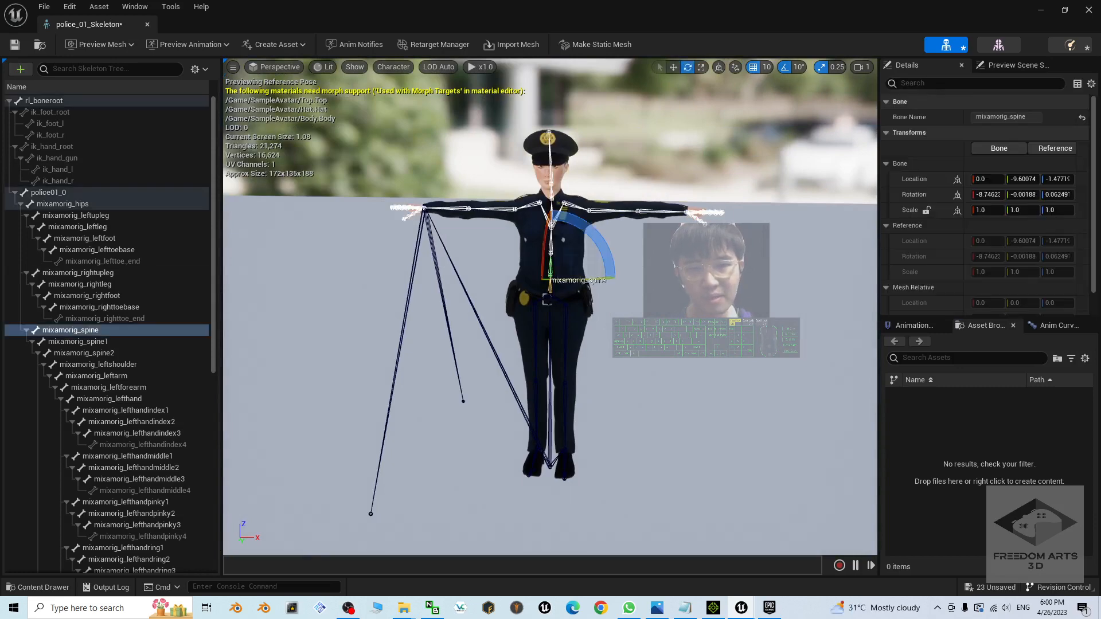
click(51, 100)
scroll(696, 434, up, 2)
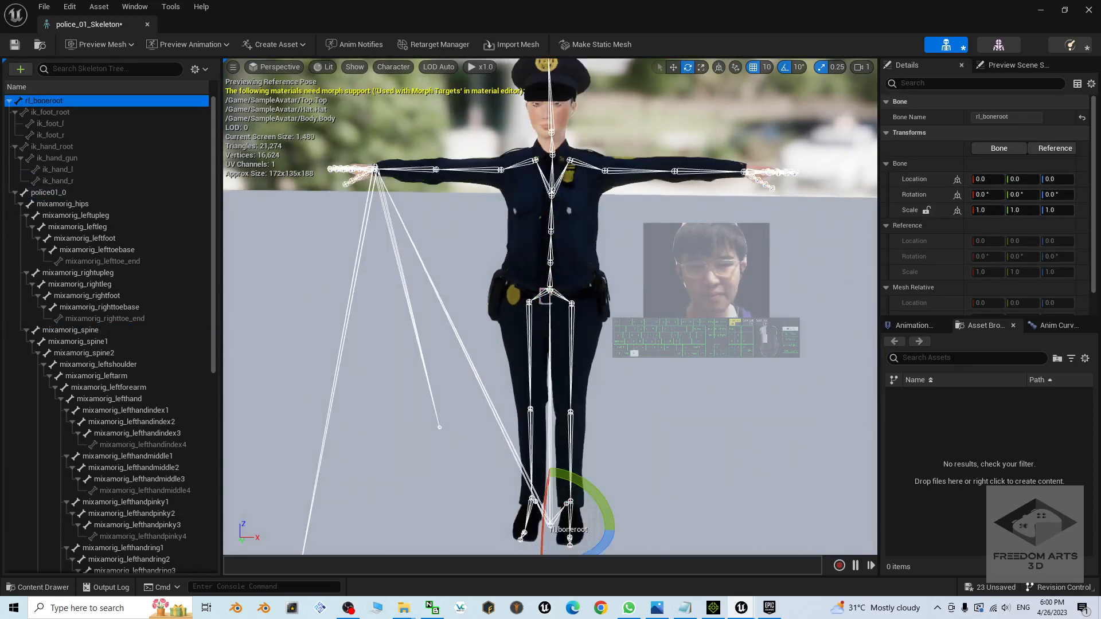
alt+drag(697, 434, 622, 437)
mouse_move(465, 381)
alt+mouse_down()
mouse_move(545, 383)
mouse_move(461, 375)
alt+mouse_up()
scroll(768, 200, up, 5)
scroll(551, 307, down, 8)
alt+middle_drag(551, 252, 551, 396)
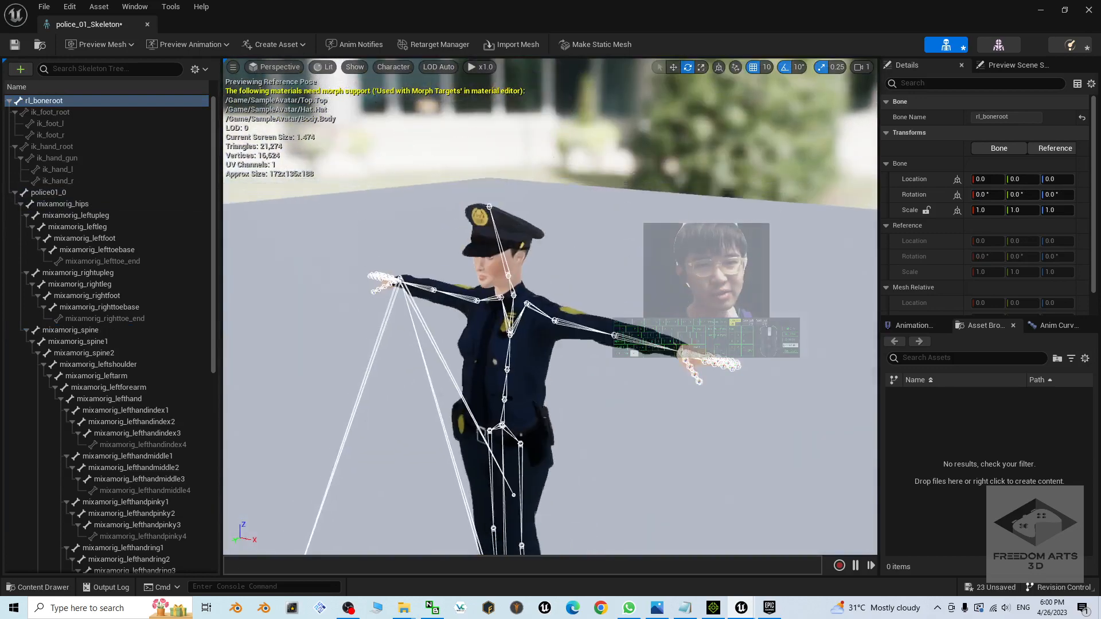
alt+drag(574, 399, 610, 422)
alt+middle_drag(688, 474, 638, 405)
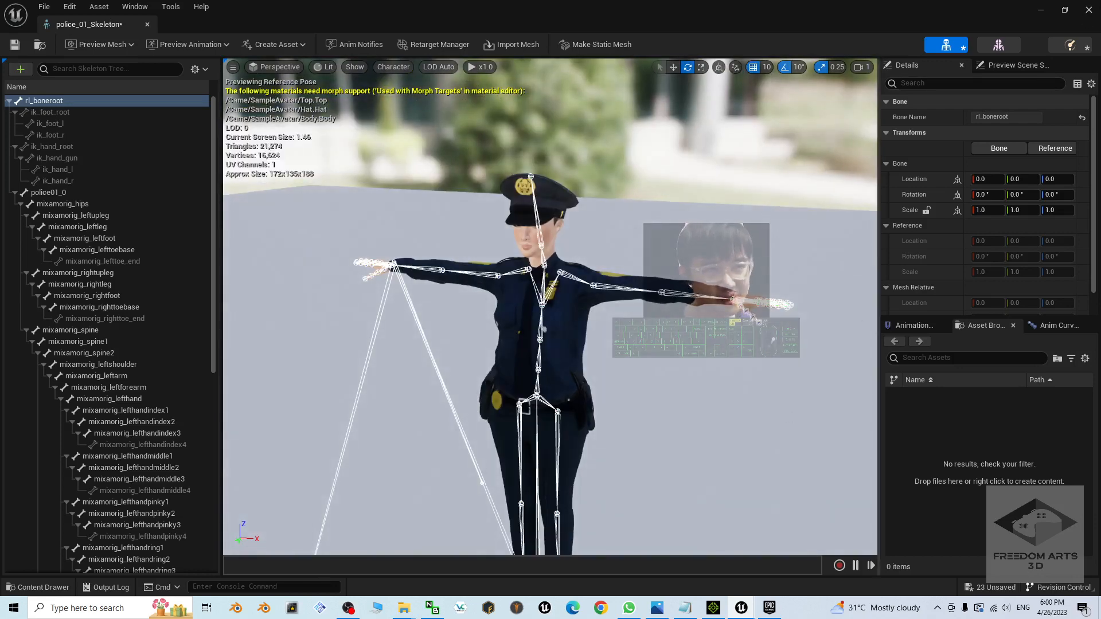
click(1088, 10)
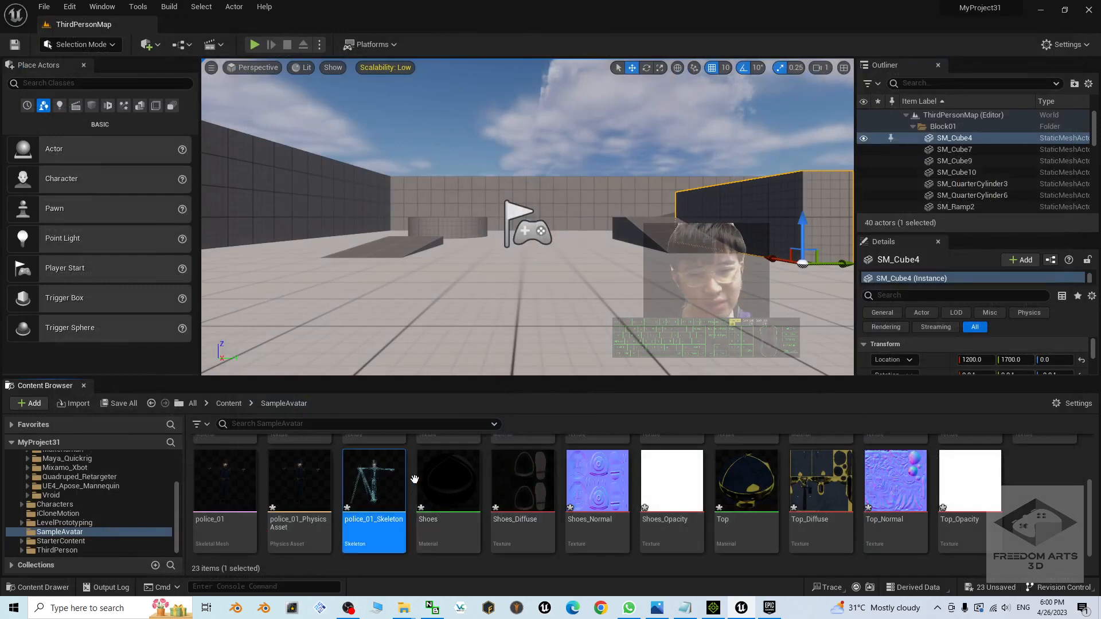
Step: Create an IK Rig asset in the SampleAvatar folder and name it Police01_IKRig
scroll(276, 507, up, 3)
scroll(269, 503, down, 3)
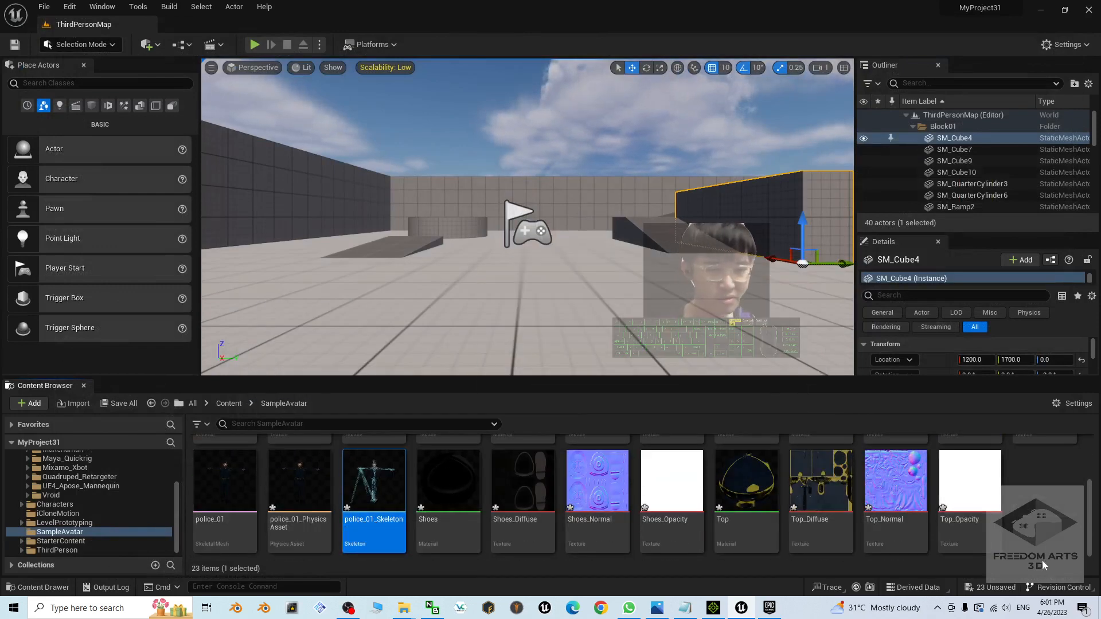
right_click(1015, 539)
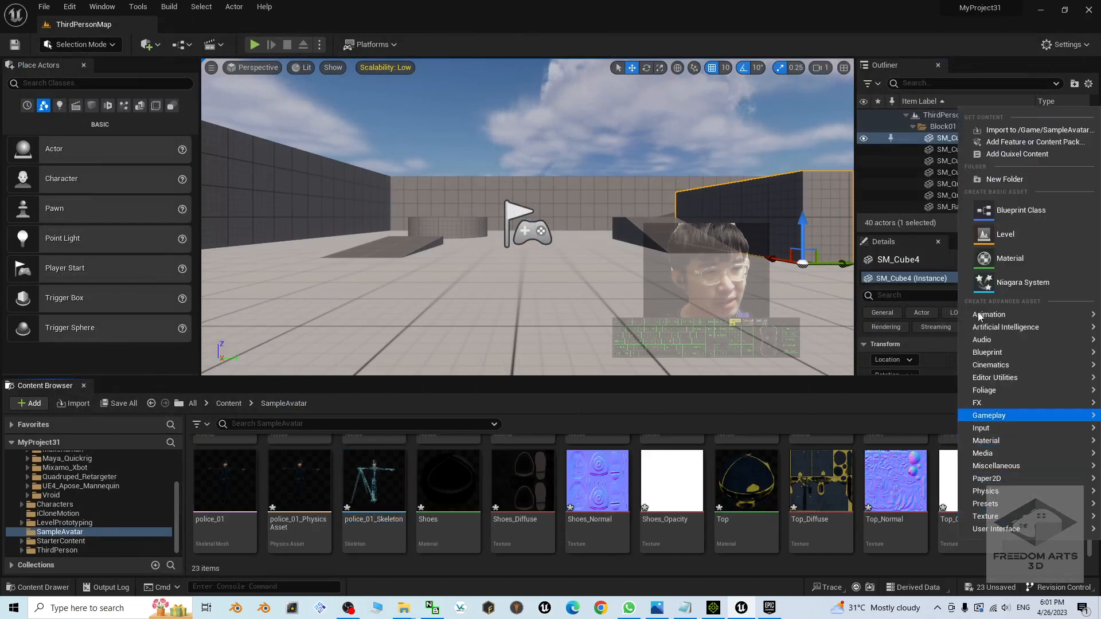
mouse_move(1003, 316)
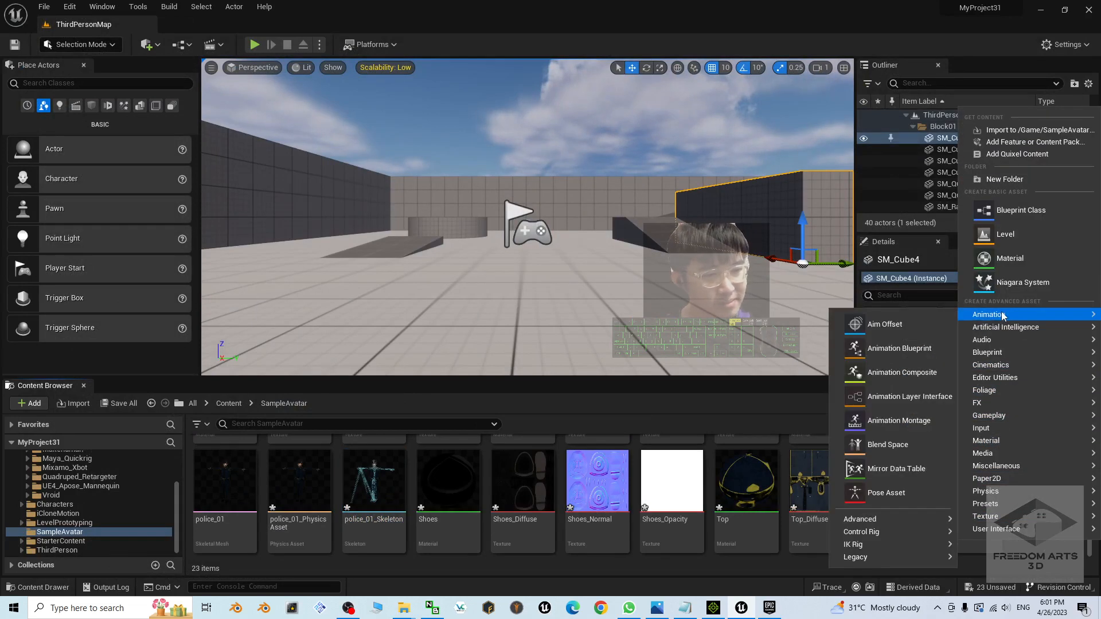
mouse_move(870, 549)
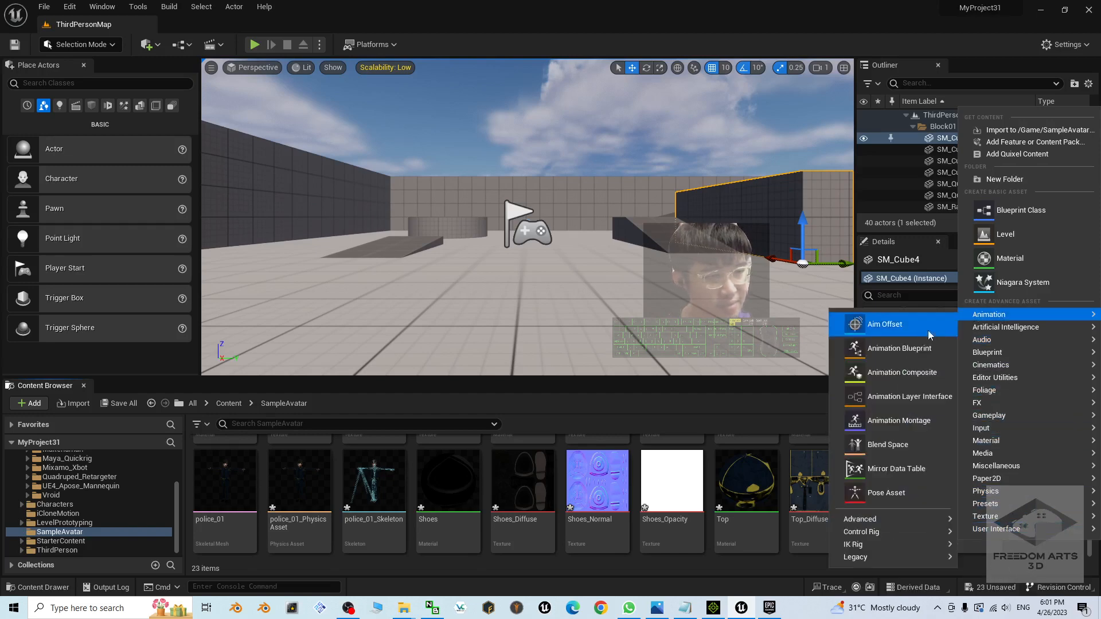
mouse_move(898, 548)
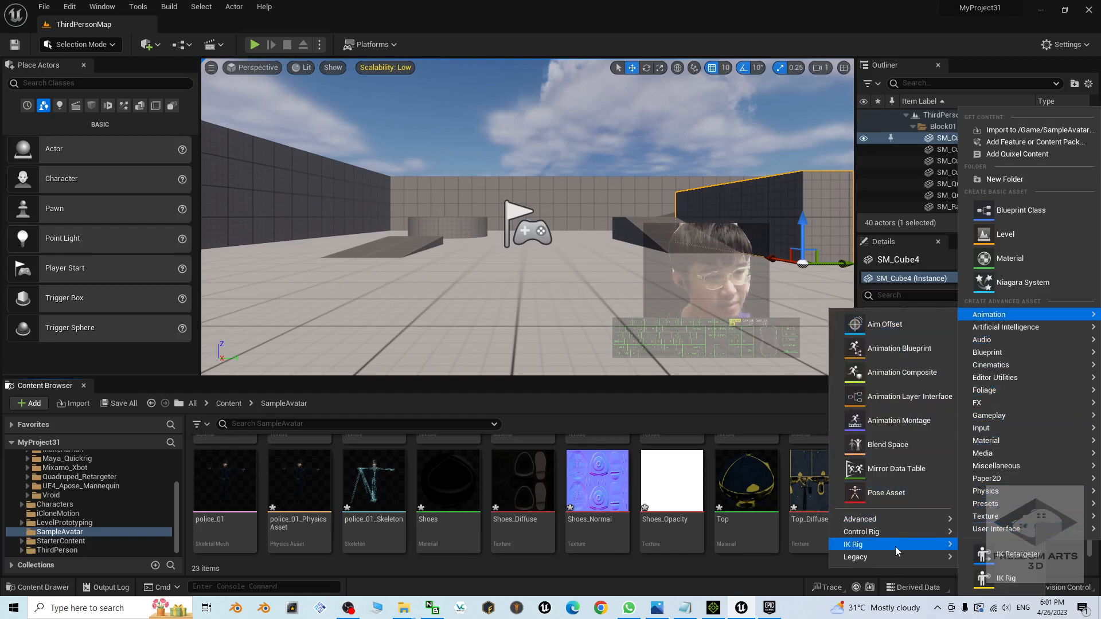
click(1009, 578)
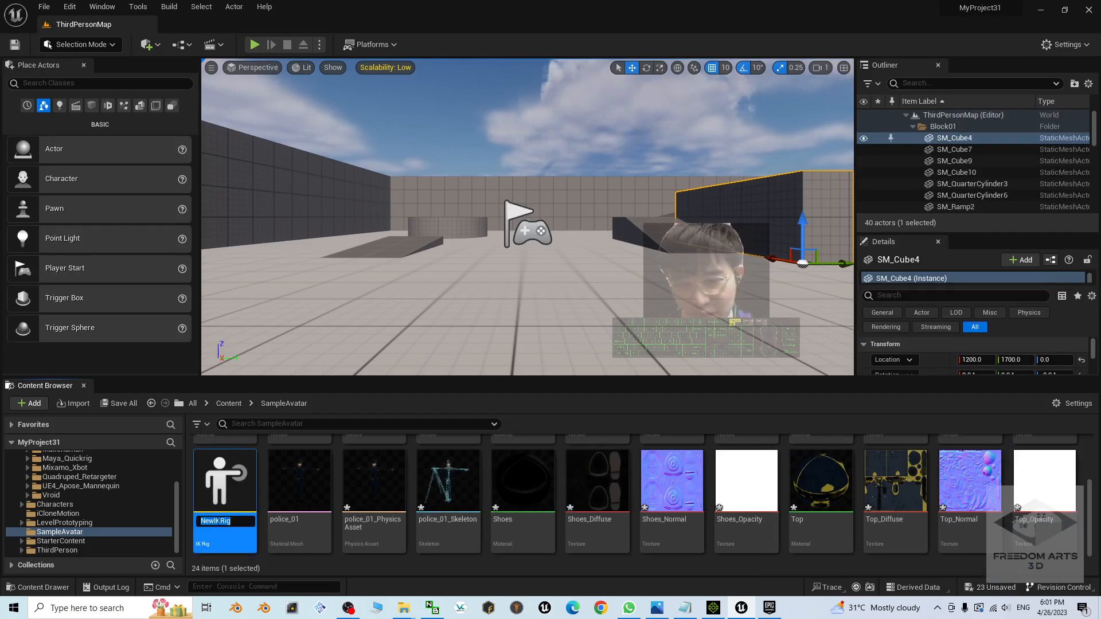
drag(213, 522, 163, 521)
text(Polic)
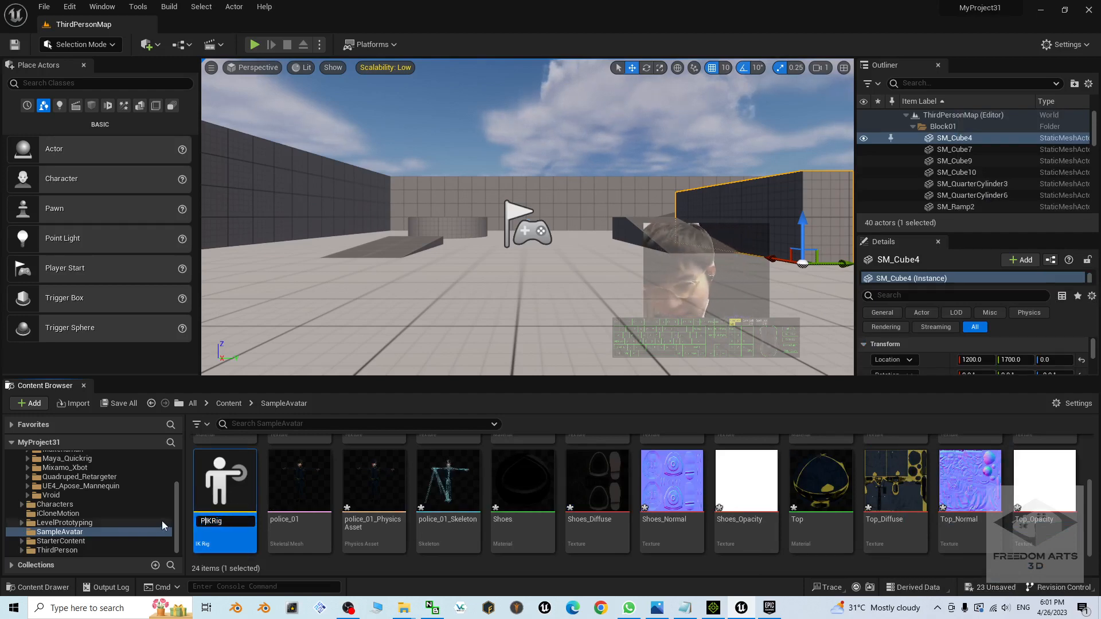
text(e01_)
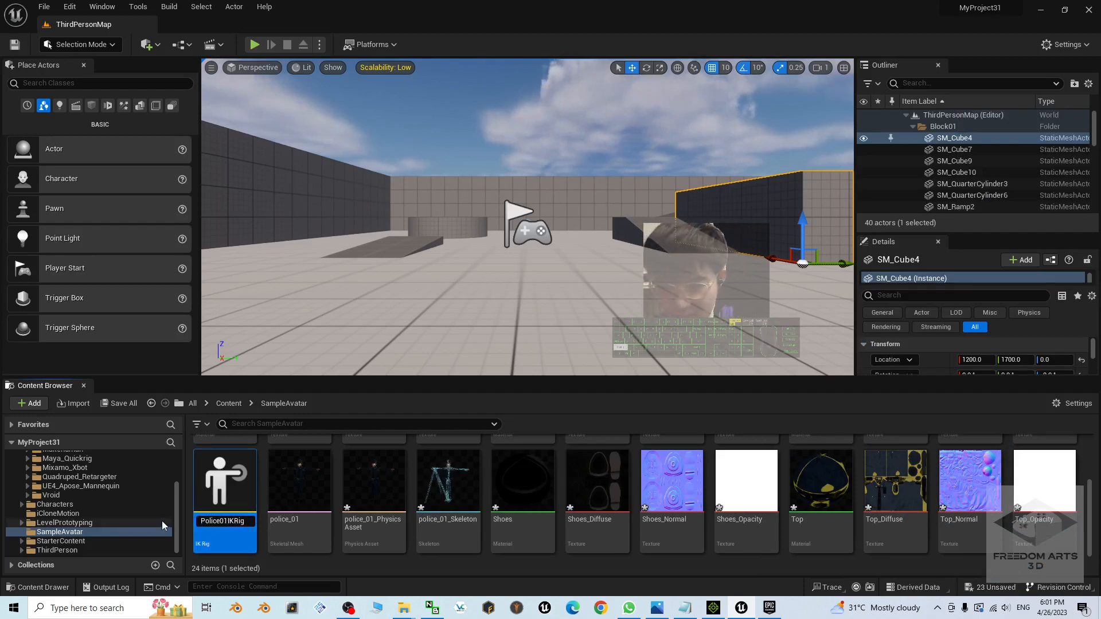
key(Return)
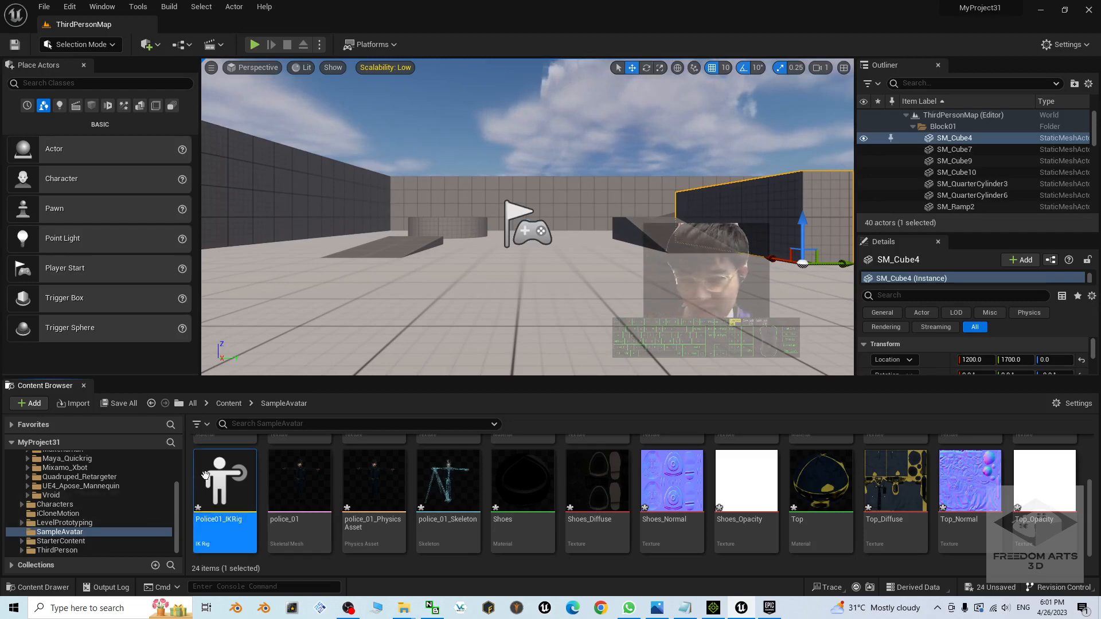
Step: Open Police01_IKRig and assign police_01 as its preview skeletal mesh
double_click(234, 479)
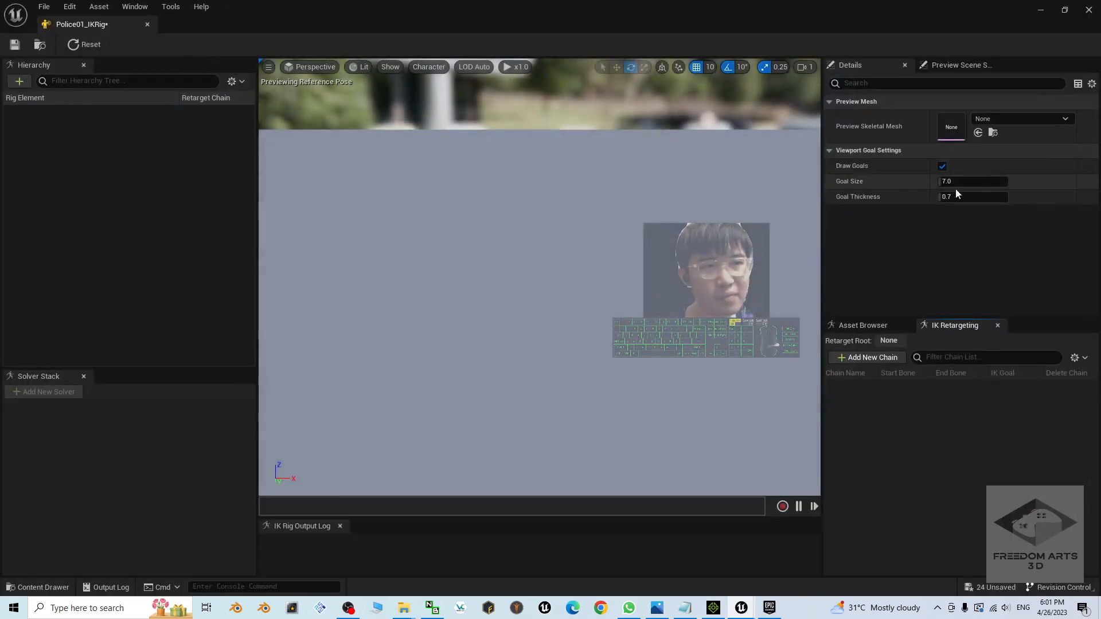
click(1005, 118)
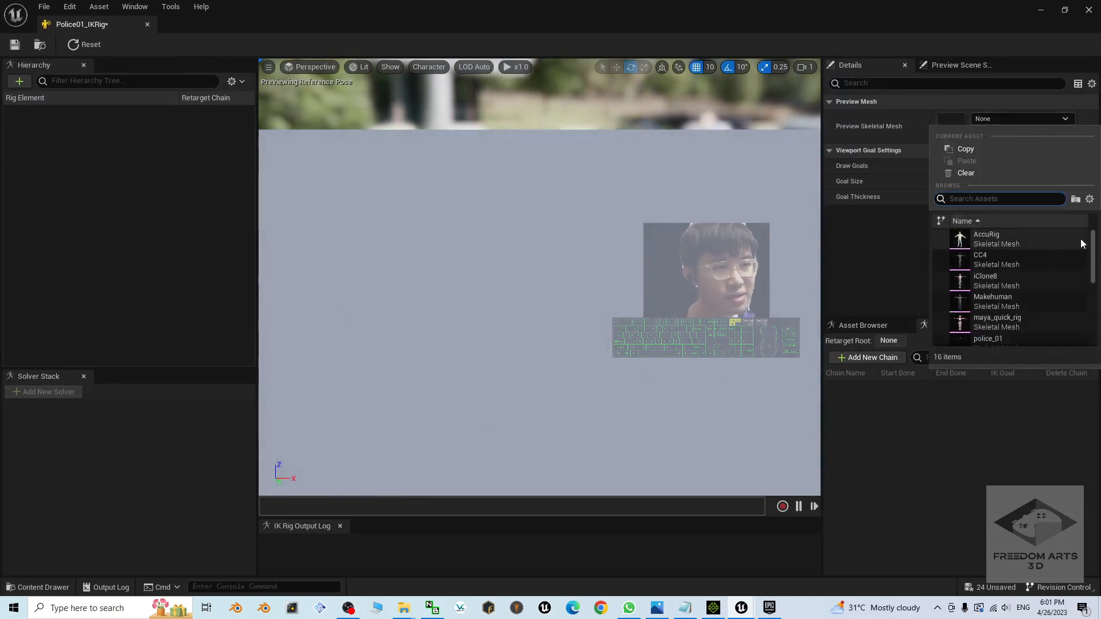
scroll(1055, 281, down, 2)
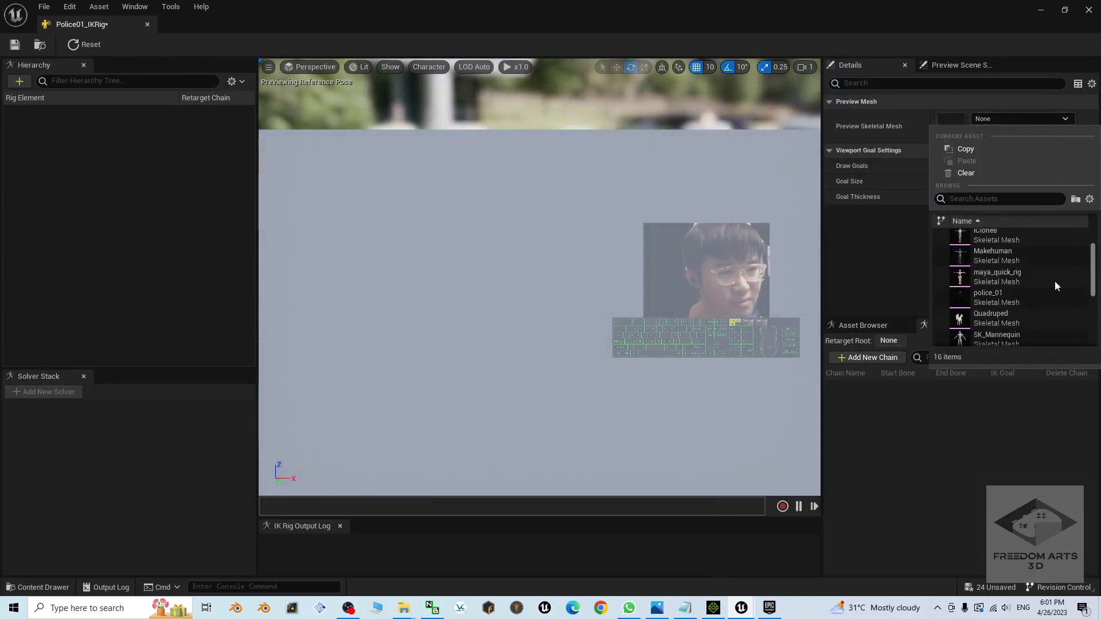
click(1000, 297)
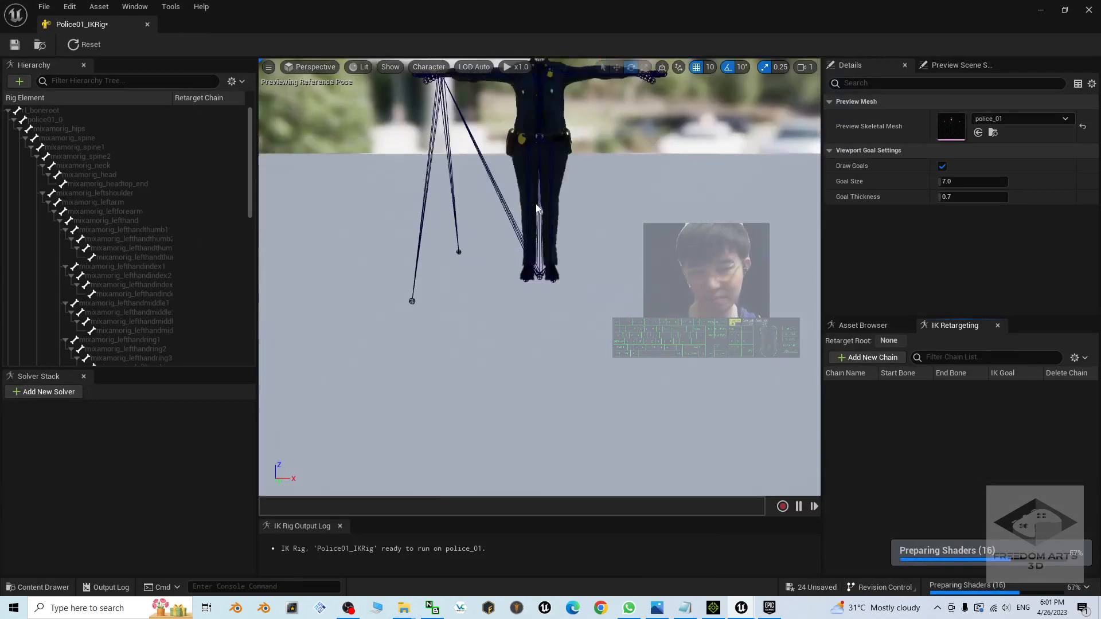
Step: Examine the avatar's upper body and head bone up close in the IK Rig preview
alt+middle_drag(610, 236, 599, 389)
alt+drag(603, 311, 573, 309)
scroll(603, 311, up, 4)
scroll(604, 310, down, 3)
alt+middle_drag(620, 304, 621, 396)
scroll(475, 270, up, 5)
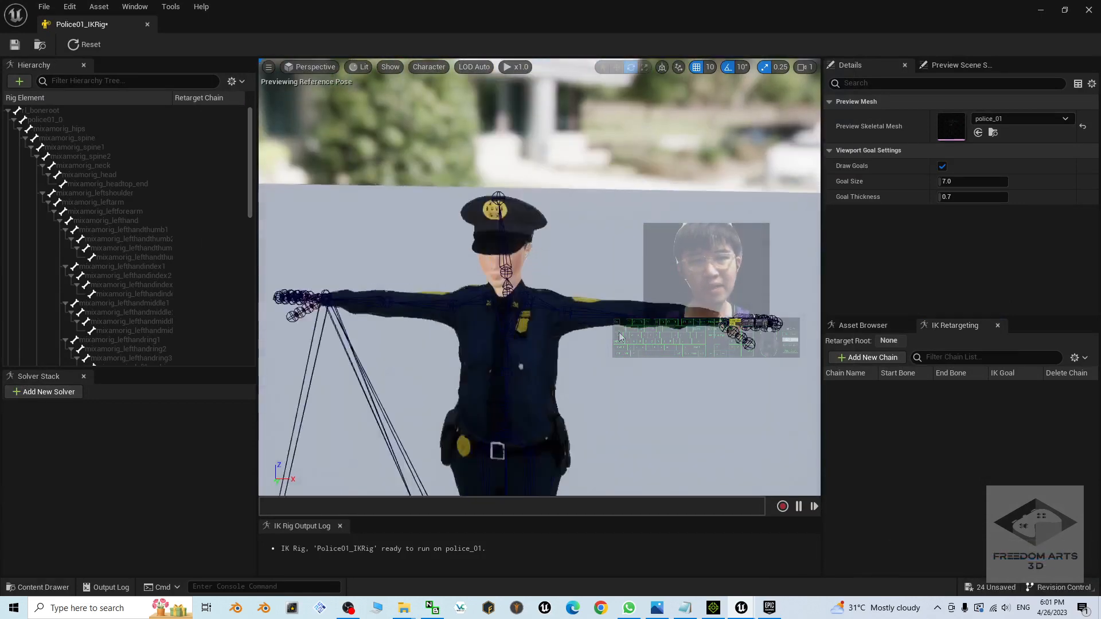
mouse_move(475, 270)
alt+mouse_down()
mouse_move(441, 265)
mouse_move(459, 270)
alt+mouse_up()
click(476, 270)
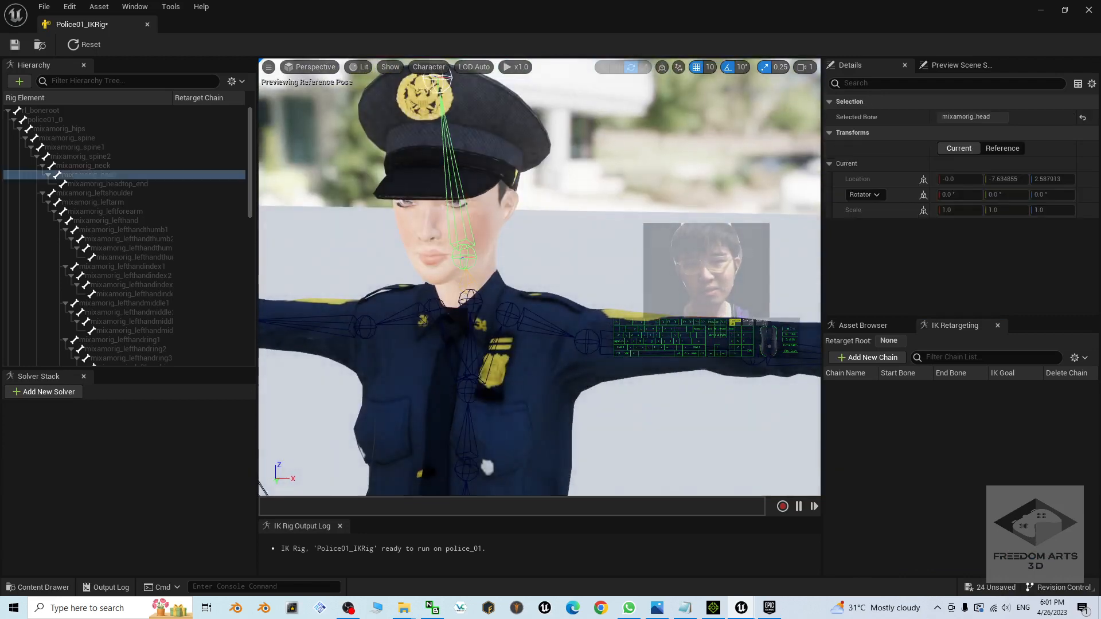
click(714, 290)
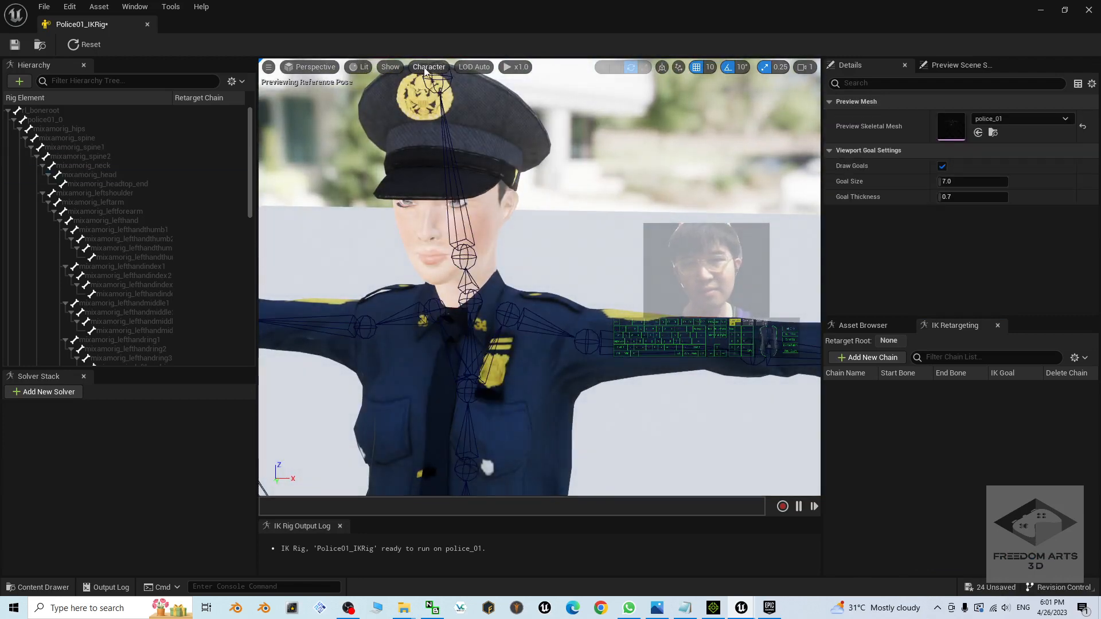
click(397, 66)
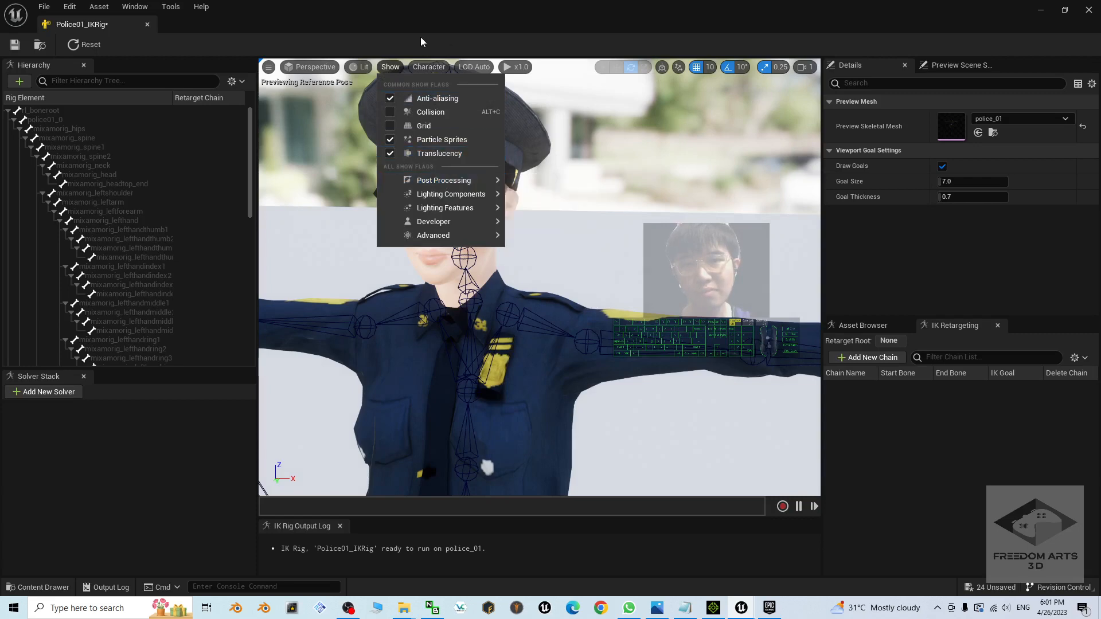
click(429, 66)
mouse_move(444, 124)
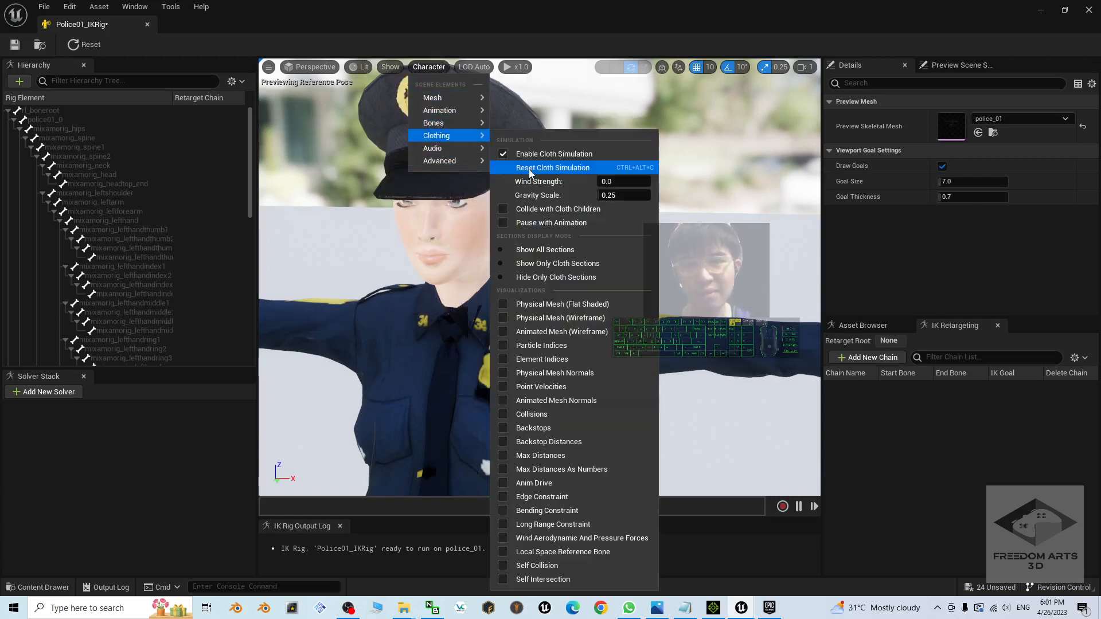
click(531, 210)
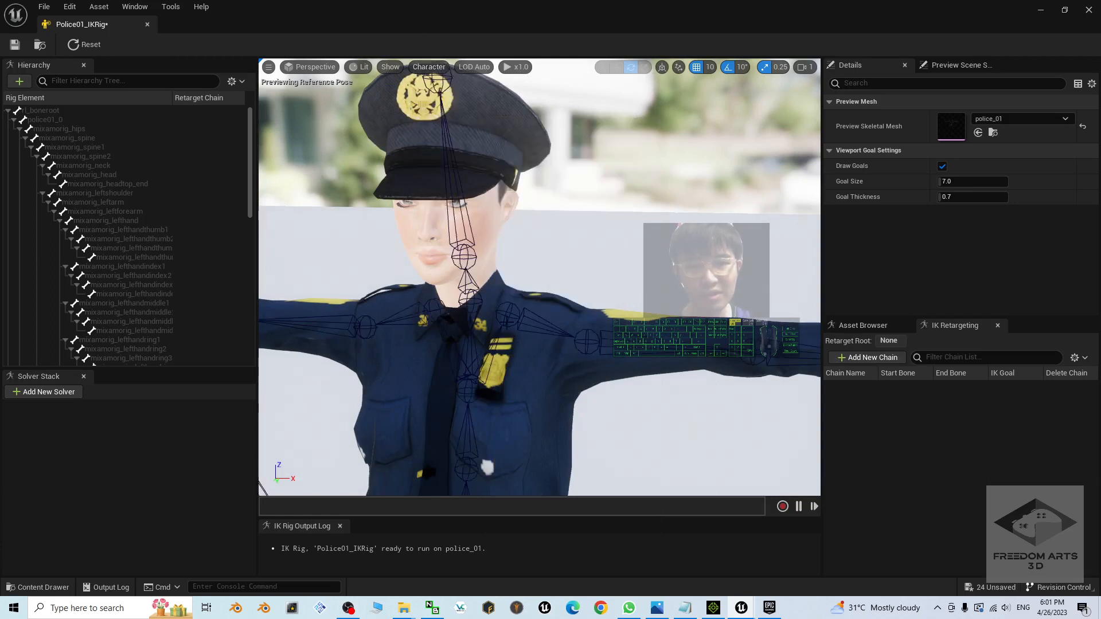
click(459, 238)
Step: Compare the rl_boneroot, police01_0 and mixamorig_hips bones on the full avatar, ending with rl_boneroot selected
click(67, 111)
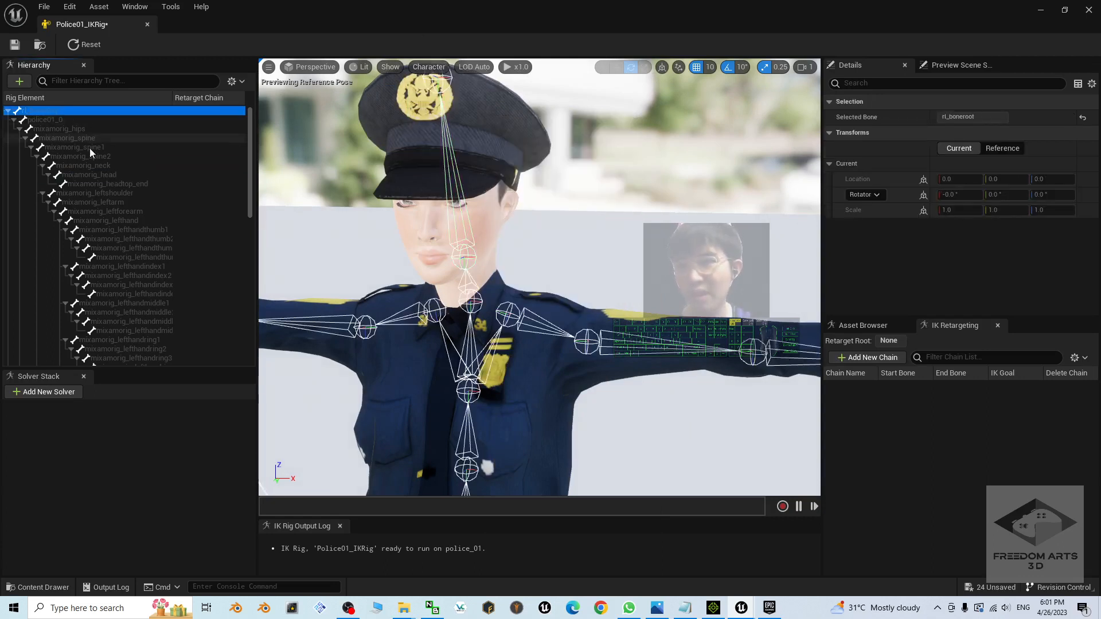
click(53, 119)
click(84, 109)
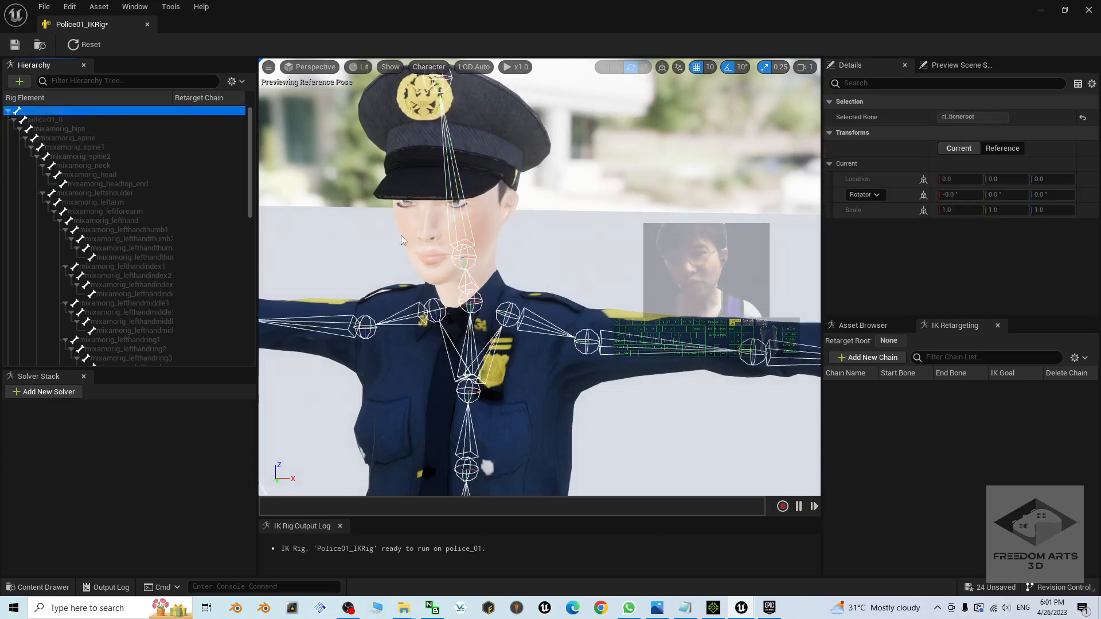
scroll(401, 236, down, 10)
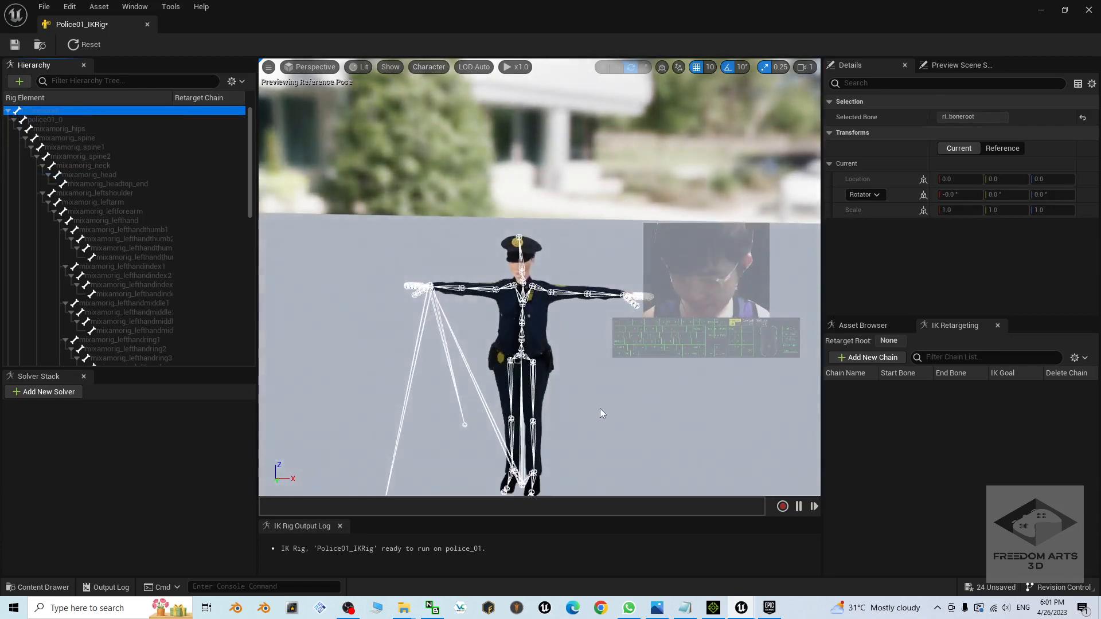
scroll(599, 408, up, 5)
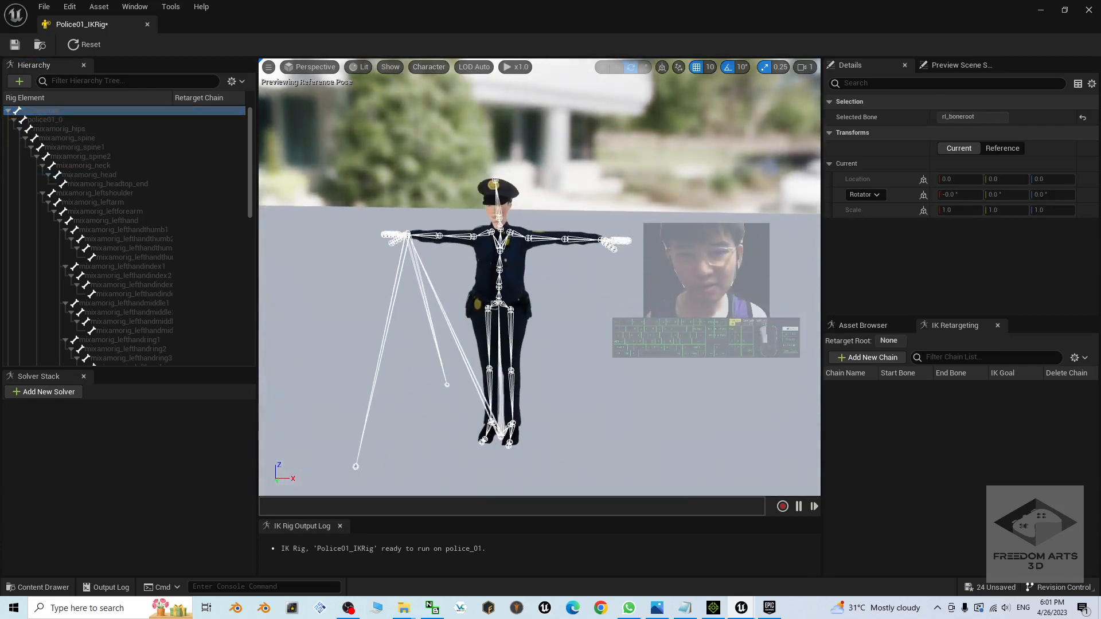
click(61, 127)
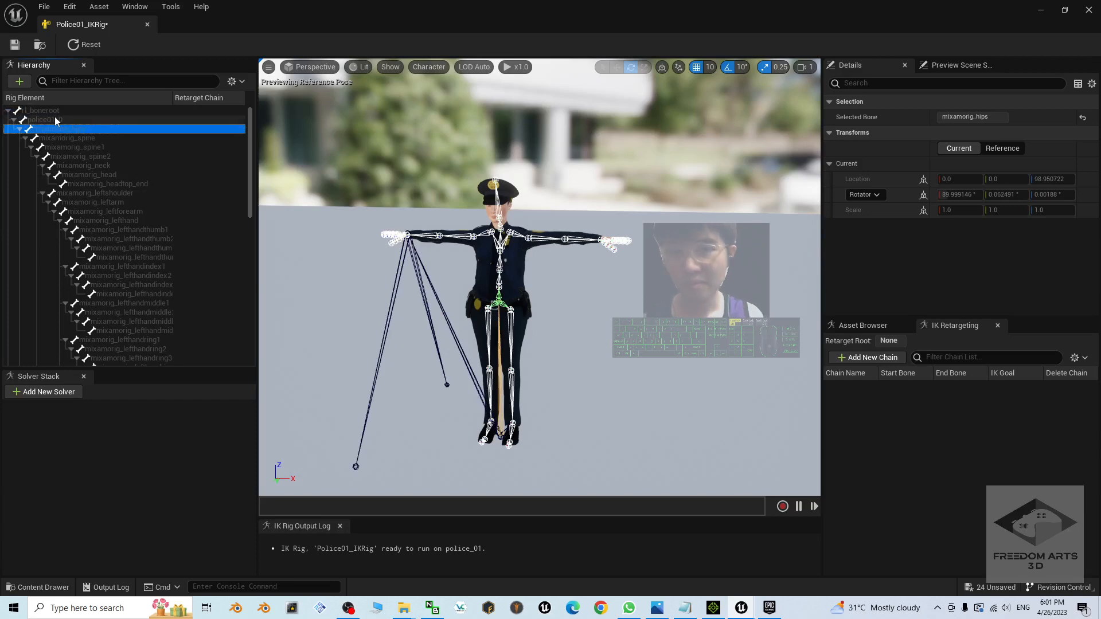
click(39, 110)
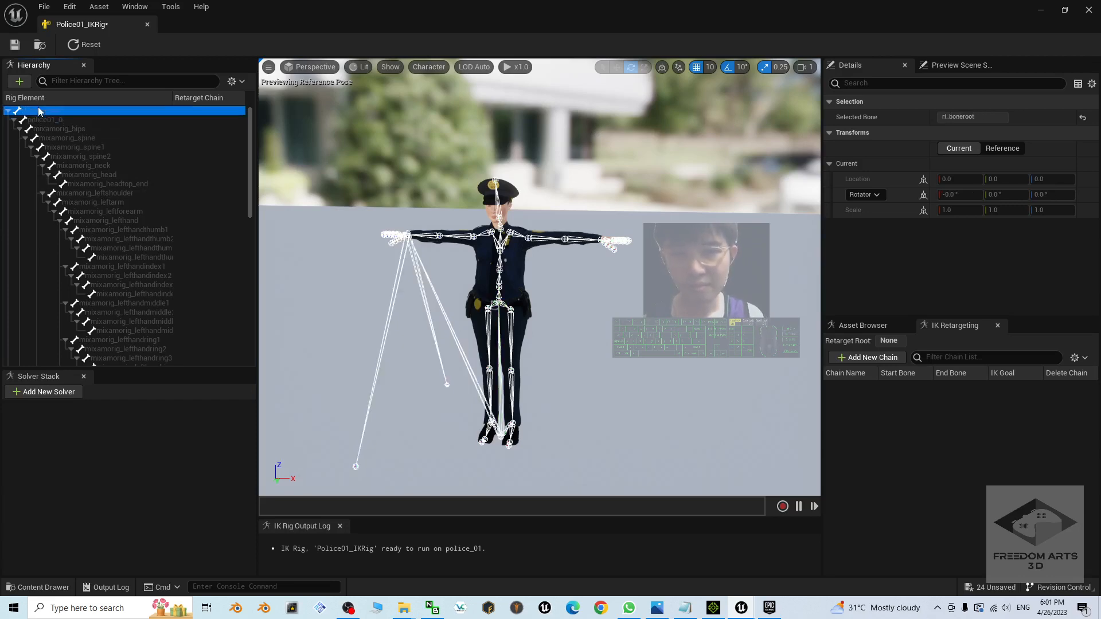
Step: Set the police01_0 bone as the retarget root
click(42, 120)
scroll(560, 429, up, 5)
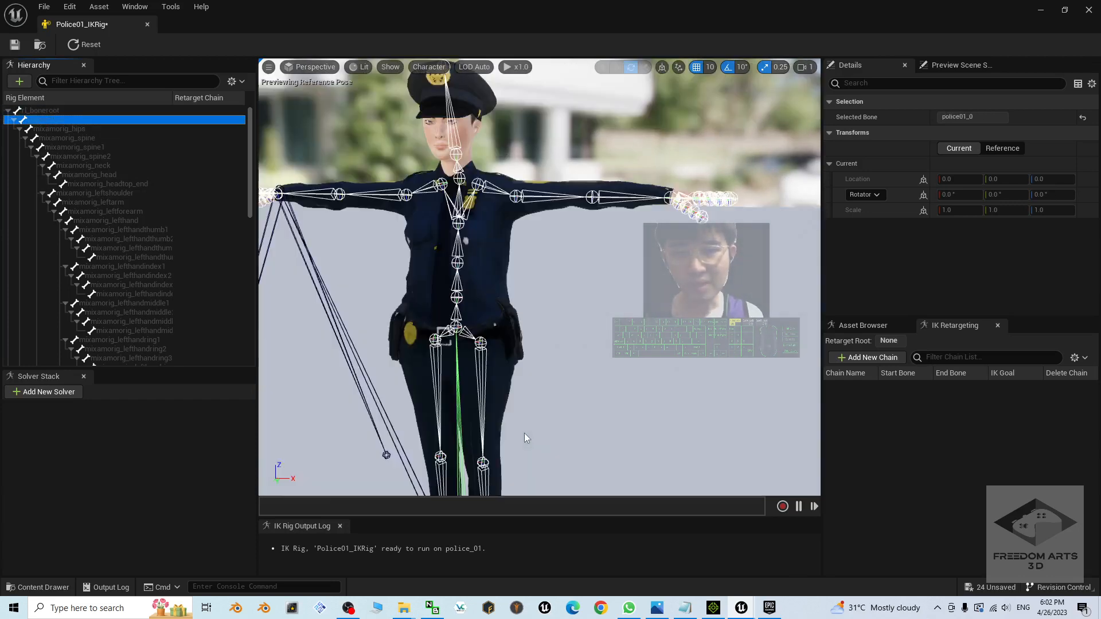
alt+middle_drag(524, 432, 524, 390)
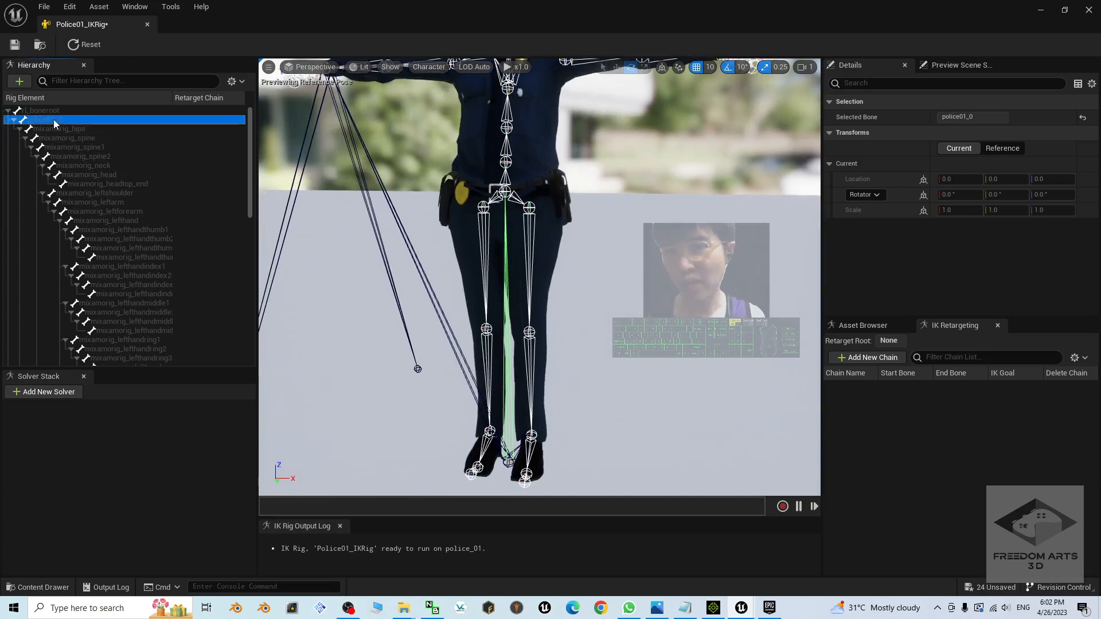
right_click(54, 119)
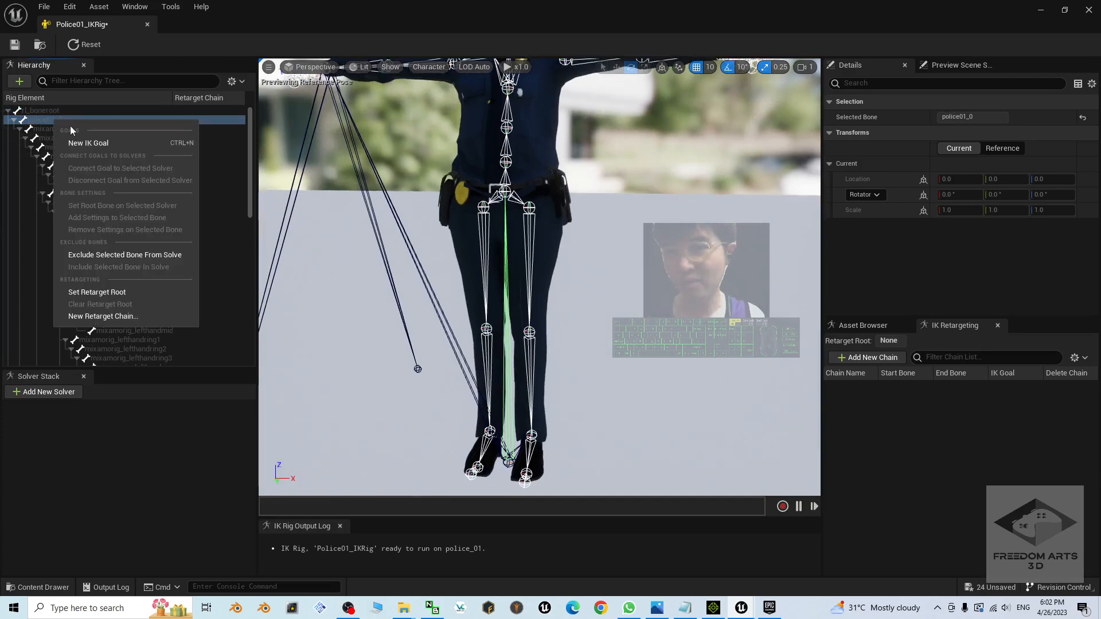
click(115, 293)
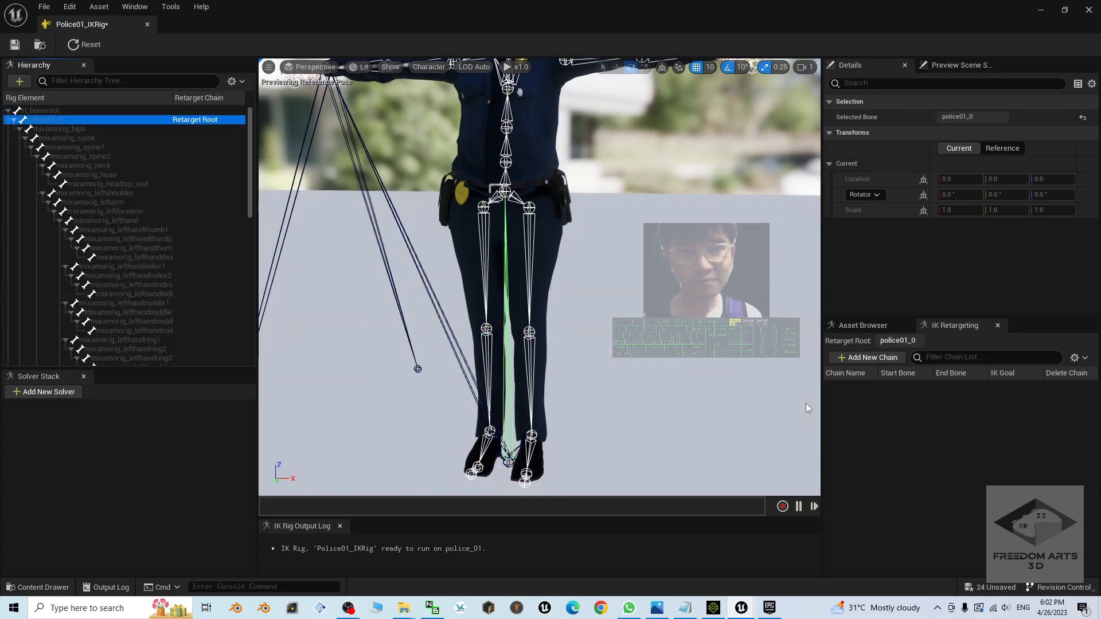
Step: Add a retarget chain named Root that starts and ends at the police01_0 bone
right_click(115, 123)
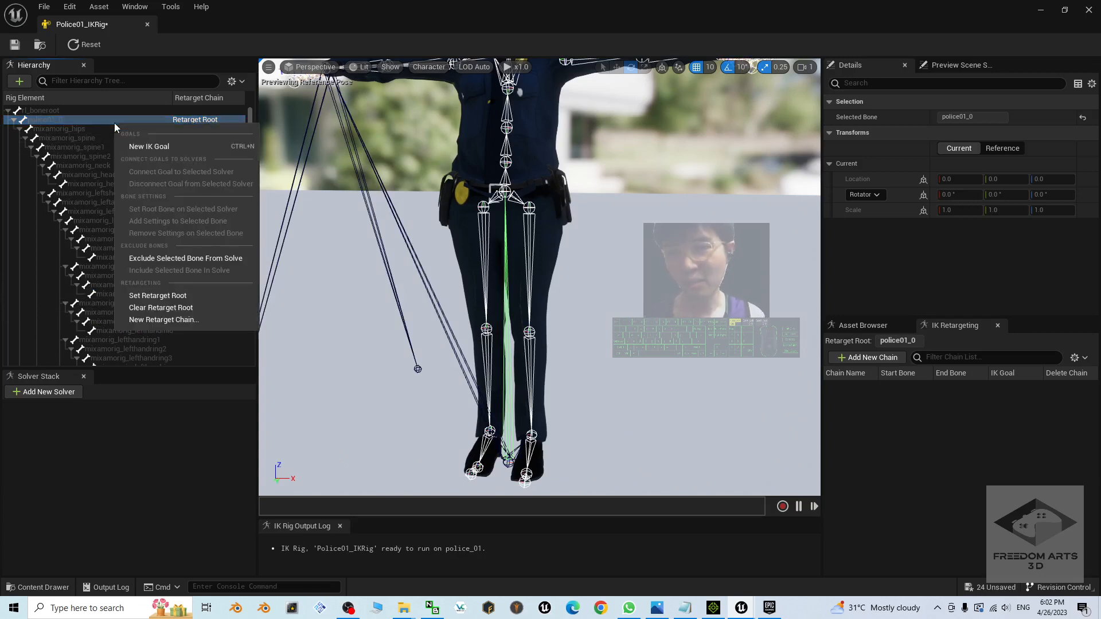
click(156, 318)
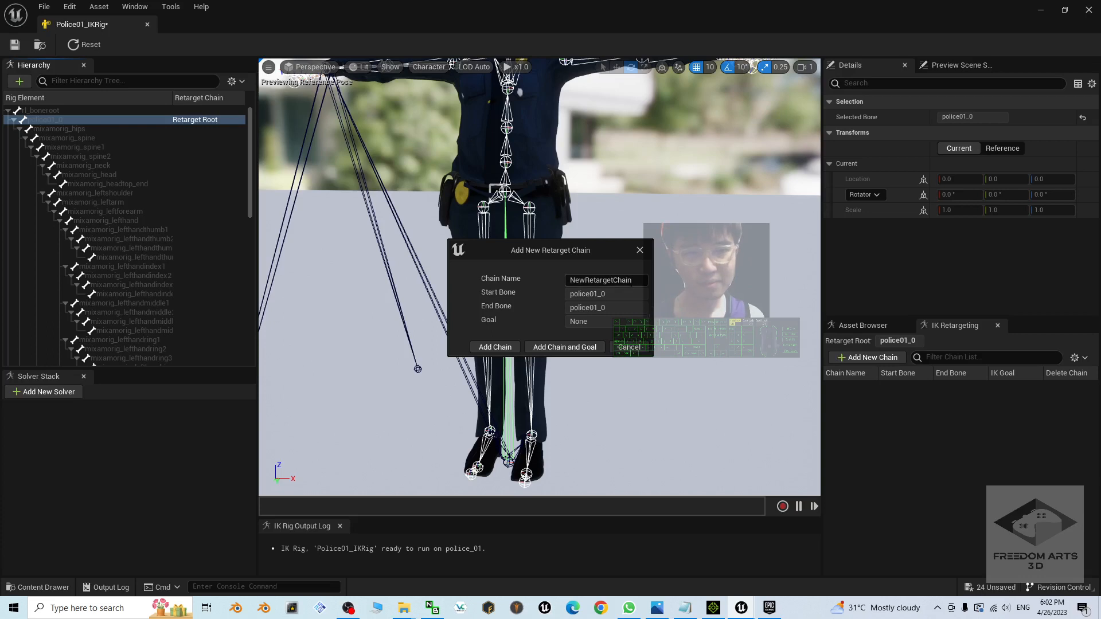
click(638, 281)
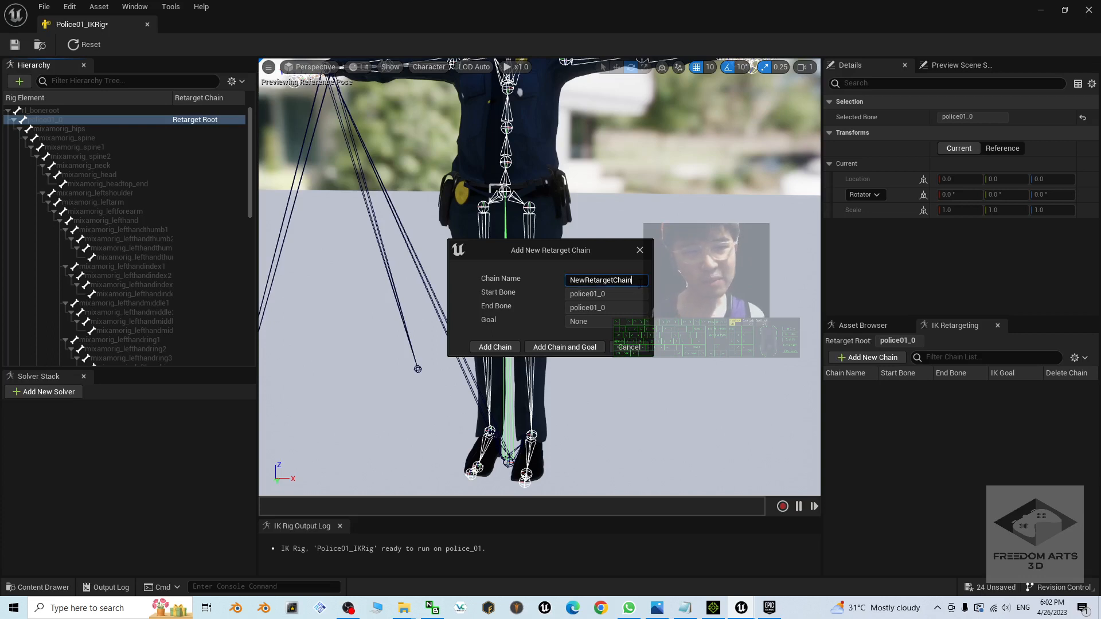
key(ctrl+a)
text(R)
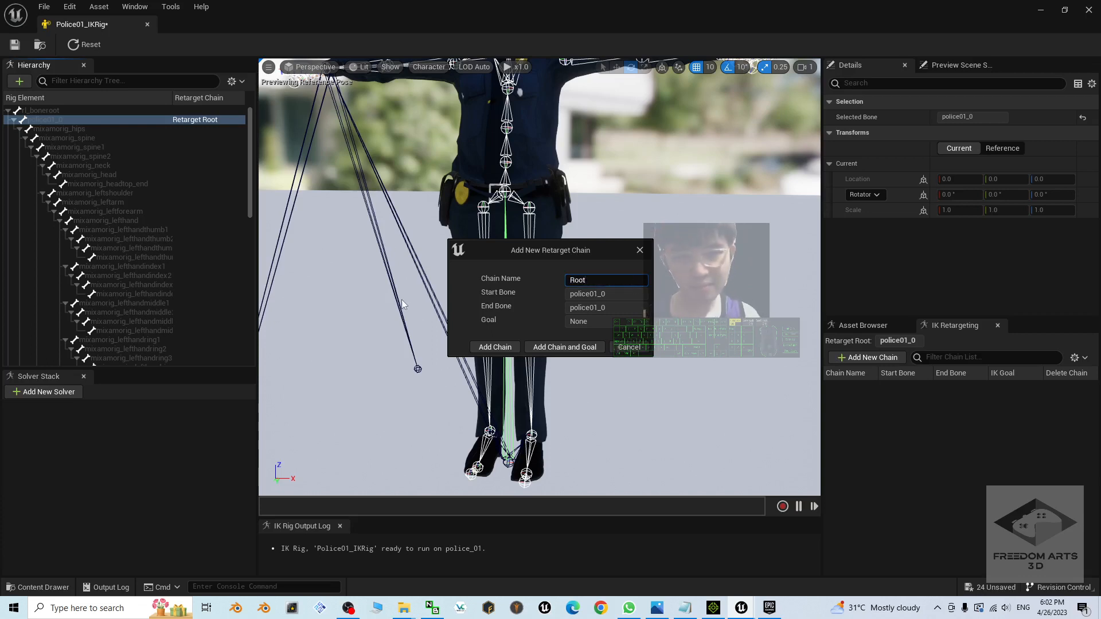
click(507, 347)
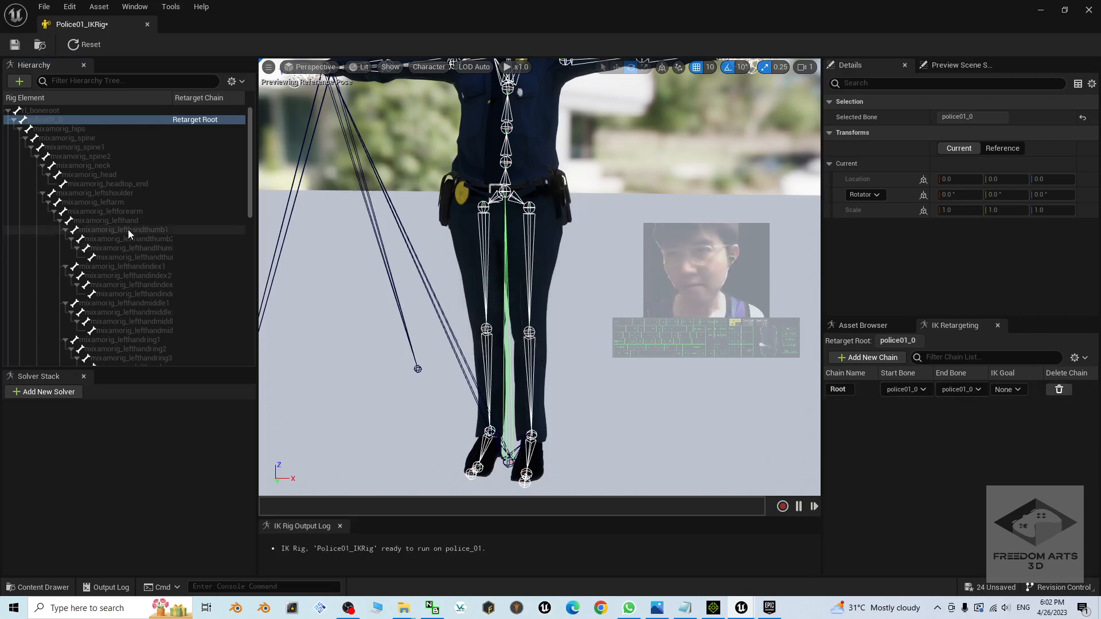
Step: Add a retarget chain named Hip / Pelvis on the mixamorig_hips bone, without a goal
click(63, 128)
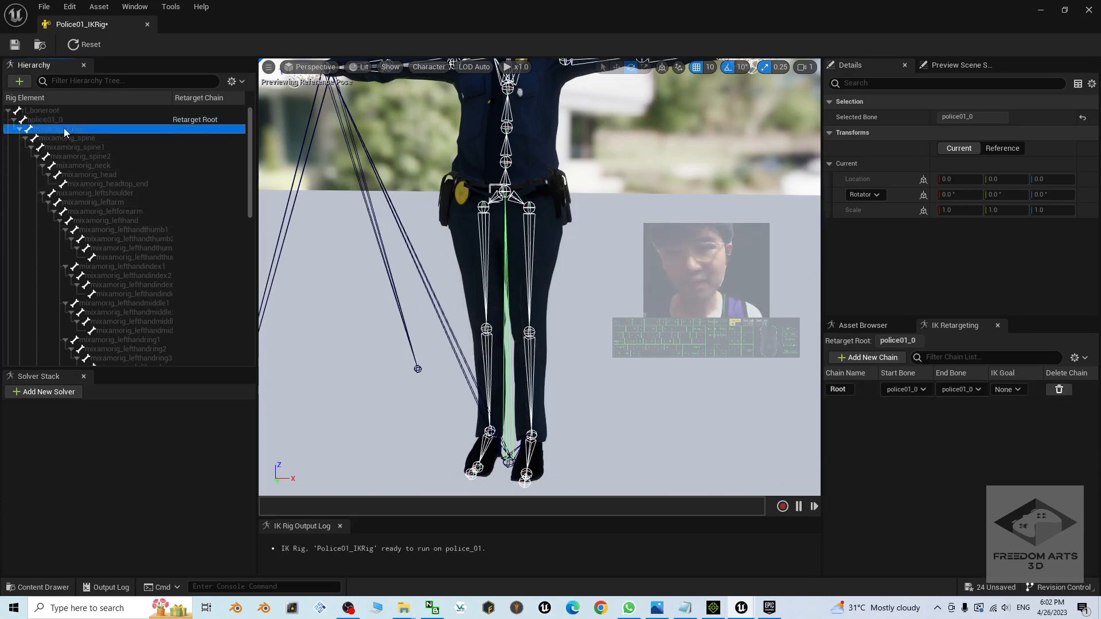
right_click(105, 130)
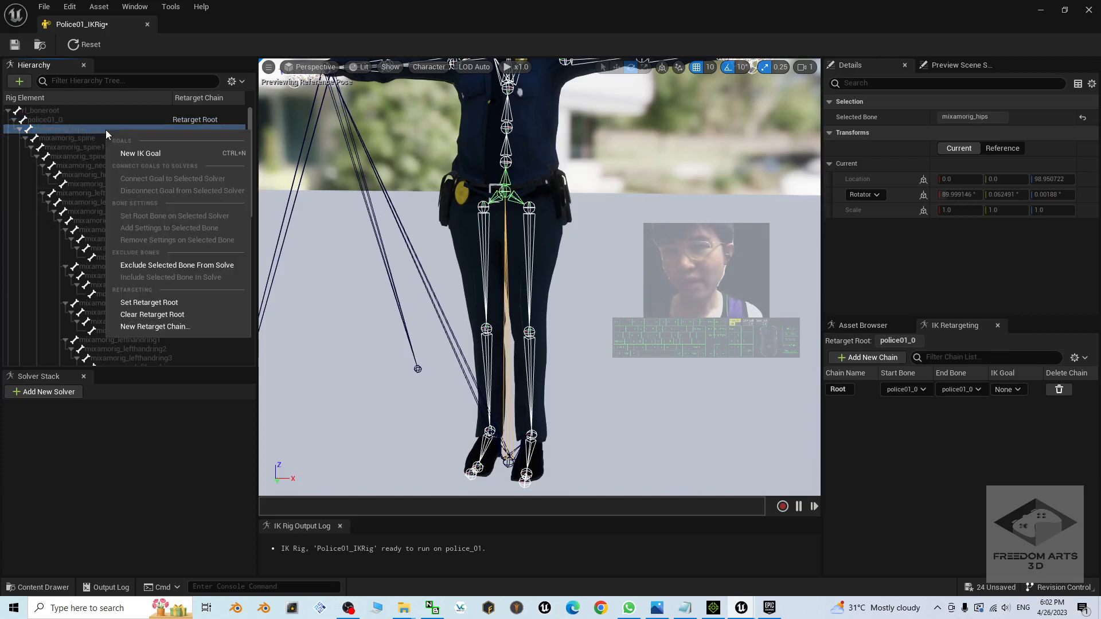
click(138, 326)
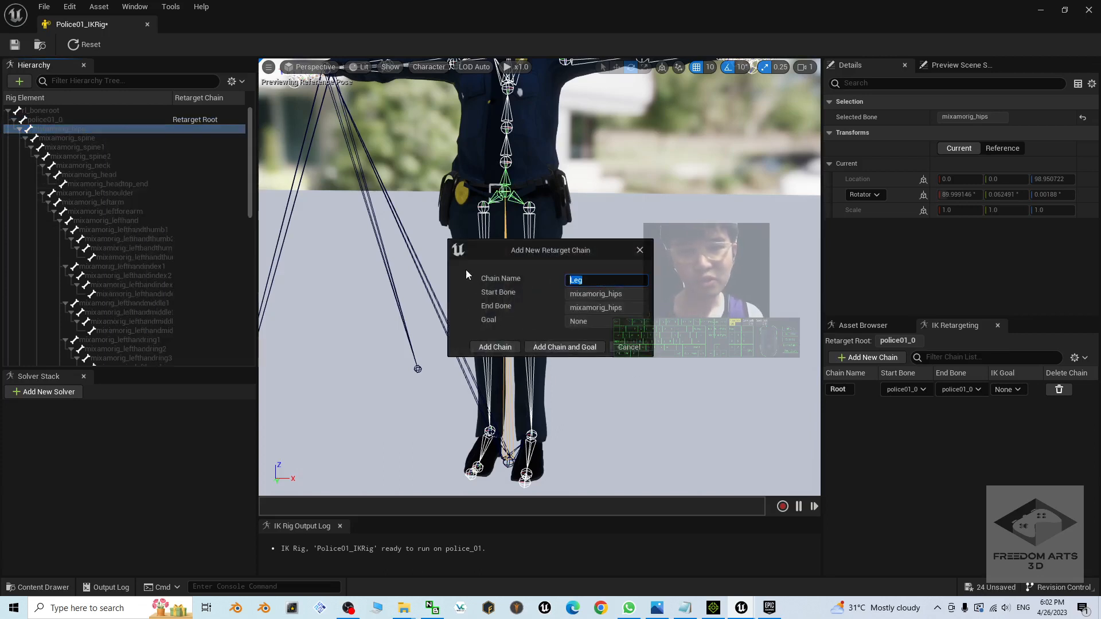
text(R)
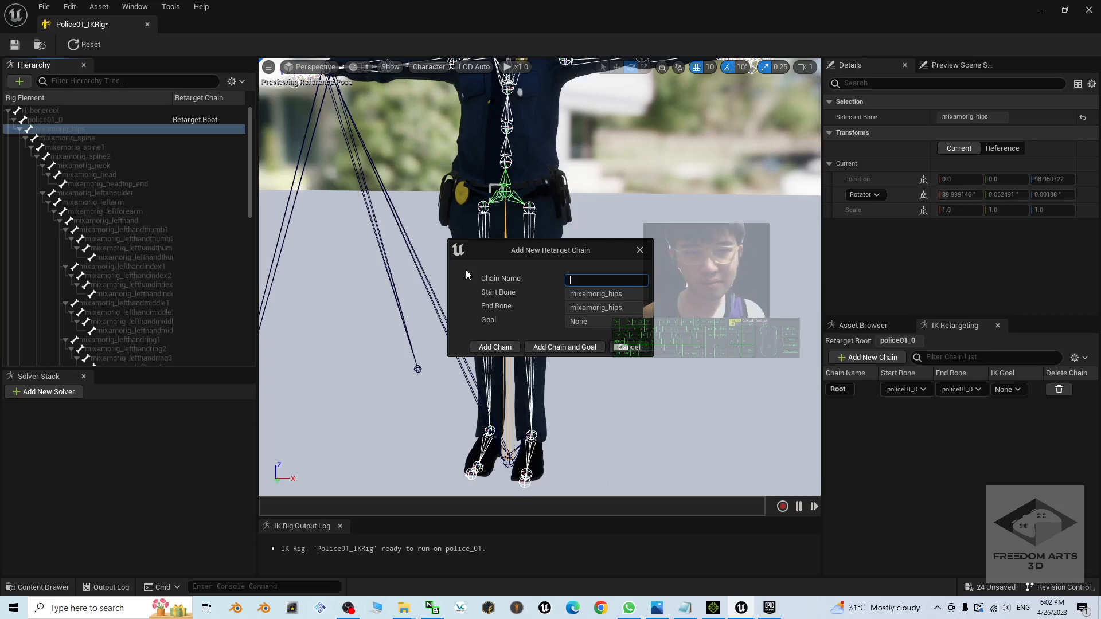
text(Hip / P)
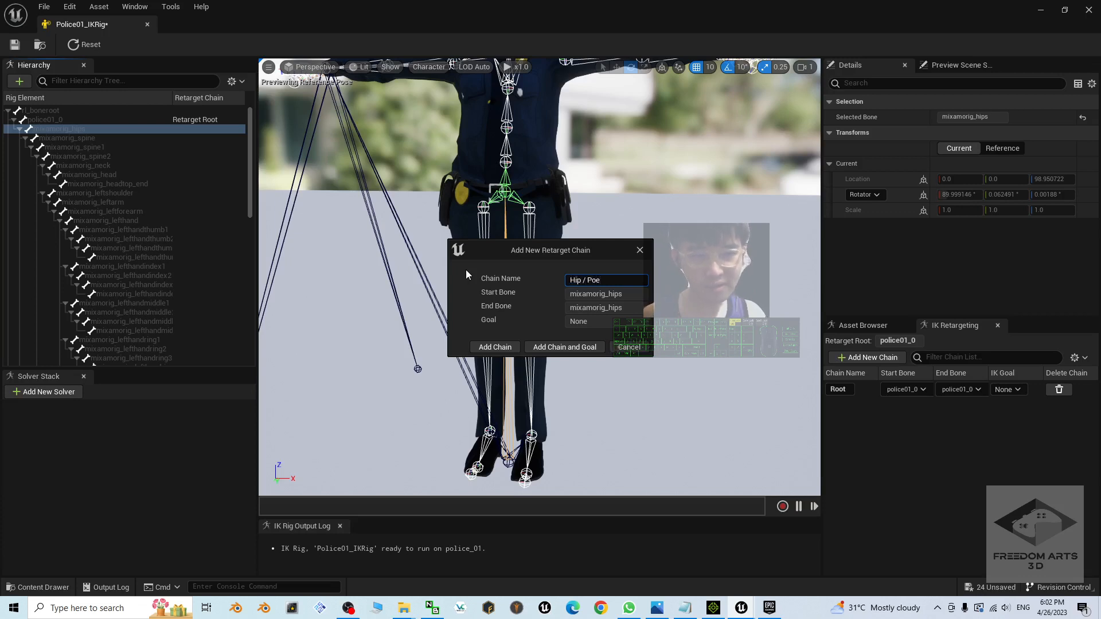
text(elvis)
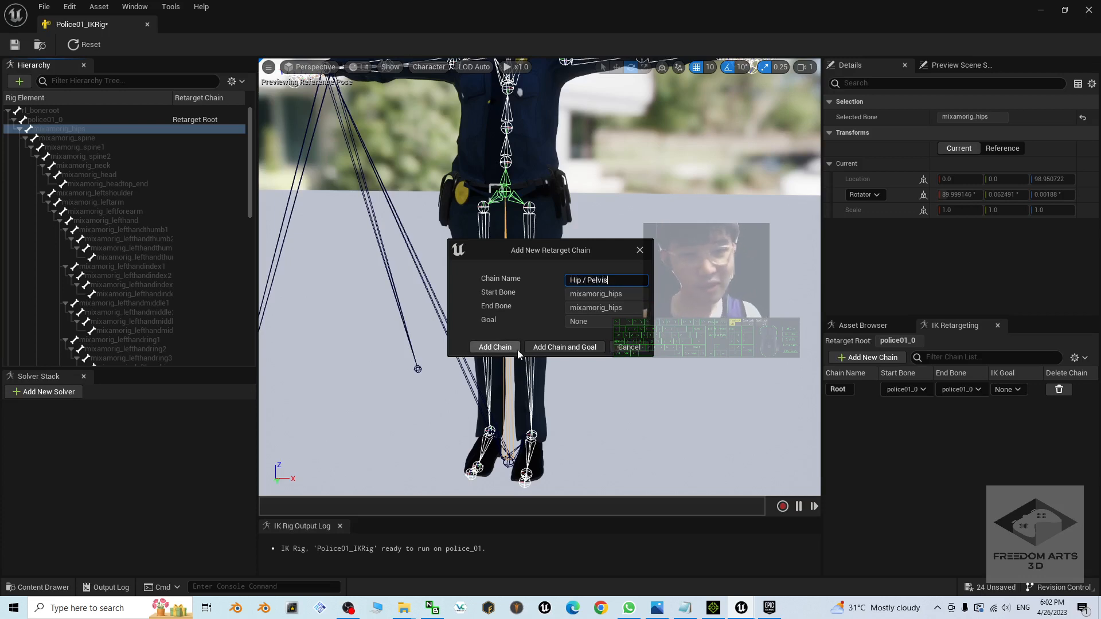
click(494, 347)
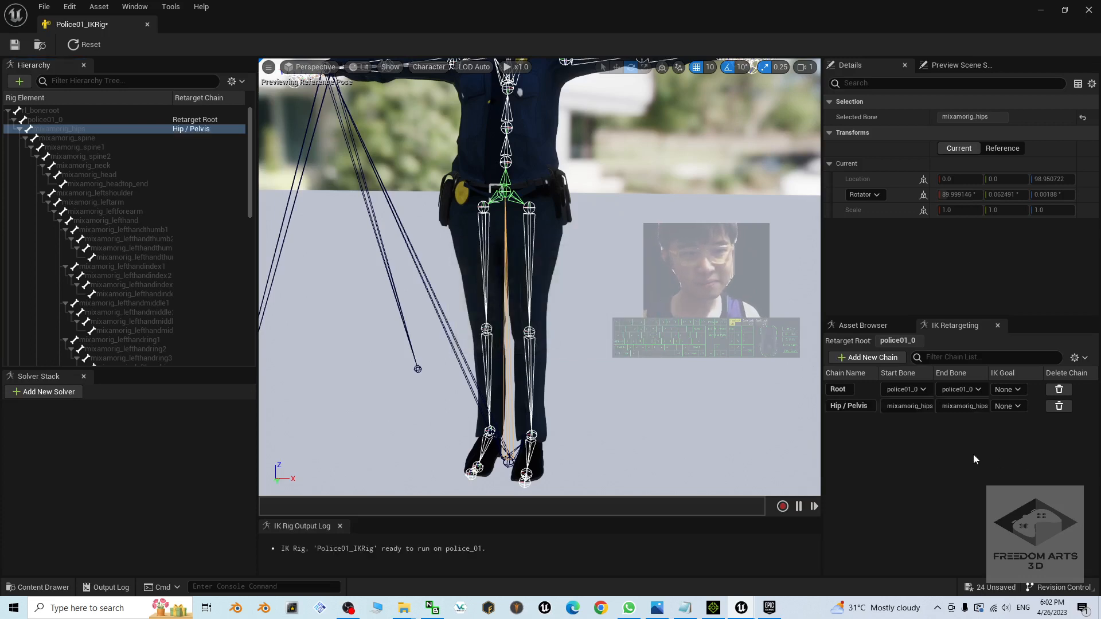
Step: Add a retarget chain named Spine covering mixamorig_spine through mixamorig_spine2, without a goal
click(95, 137)
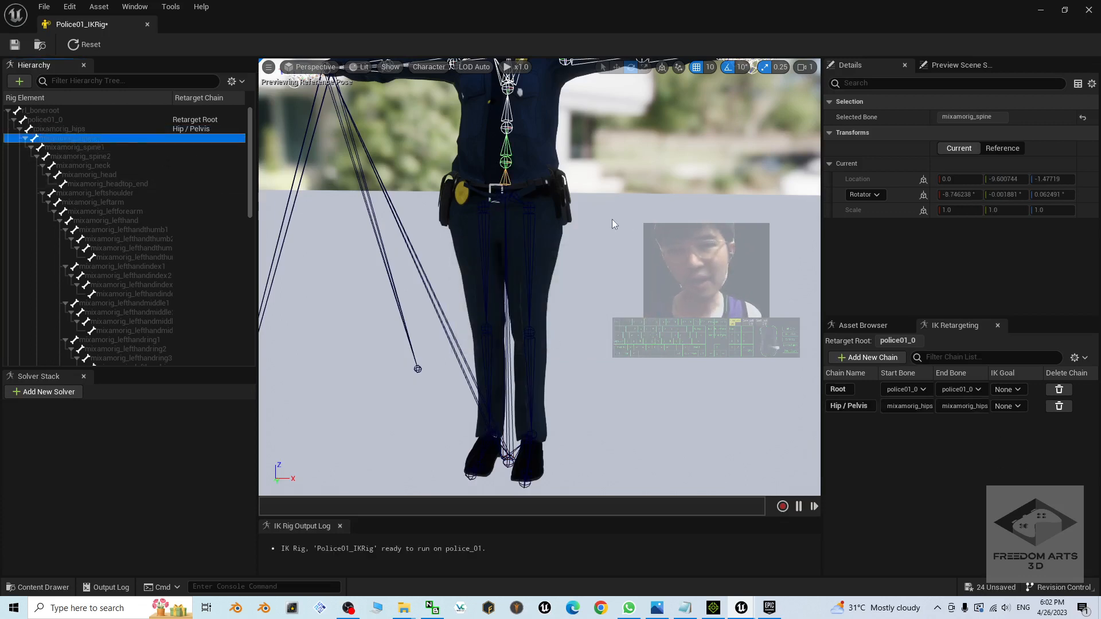
scroll(537, 192, down, 4)
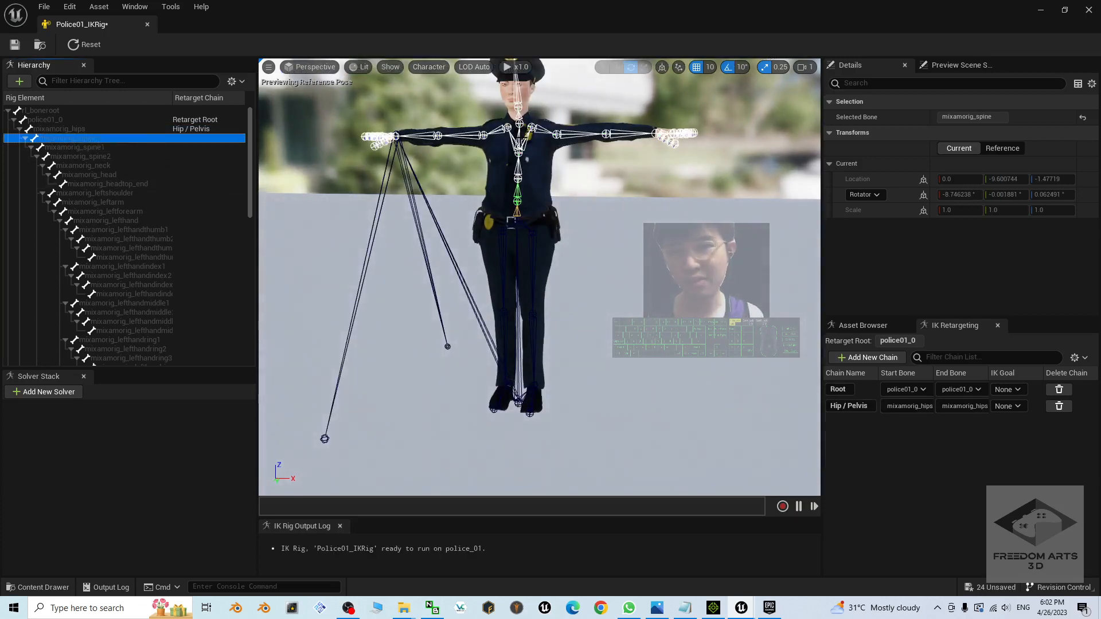
shift+click(98, 148)
shift+click(102, 156)
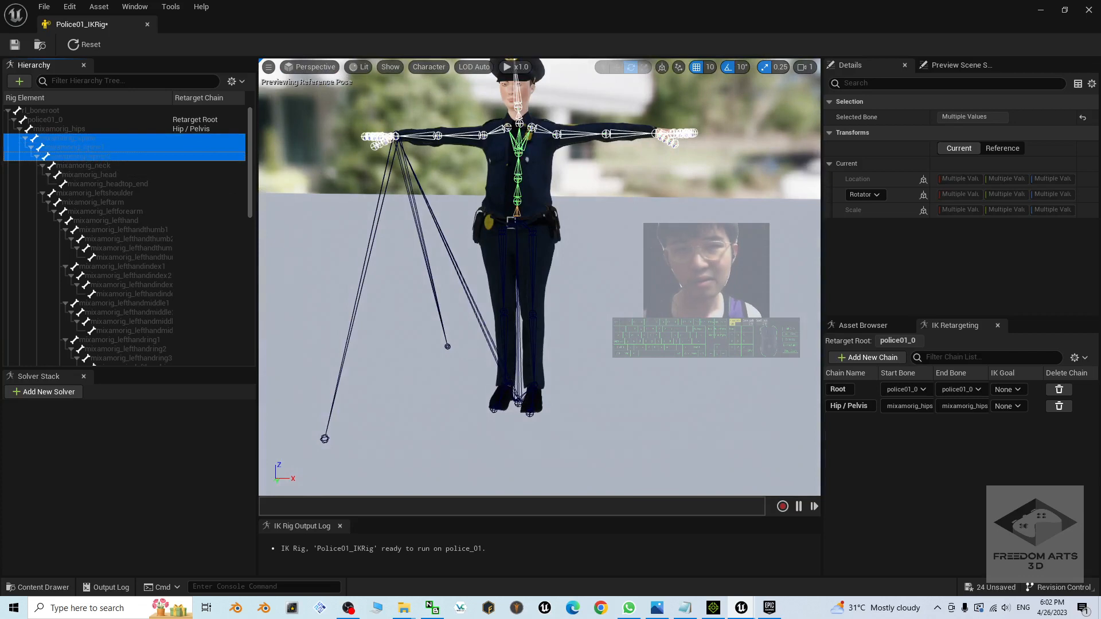
right_click(136, 135)
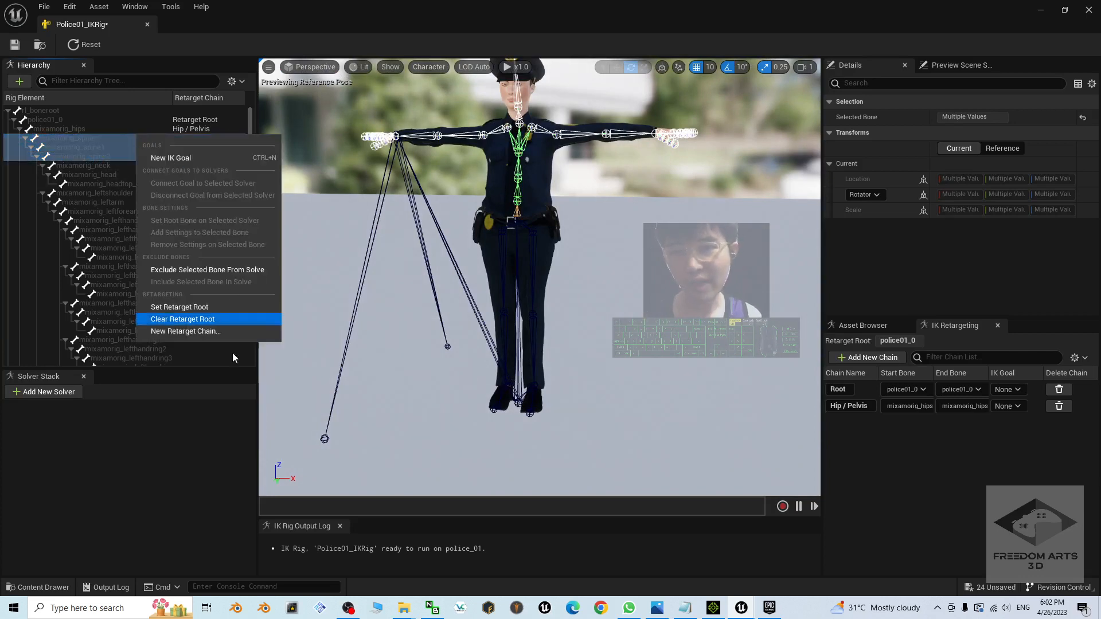
click(169, 331)
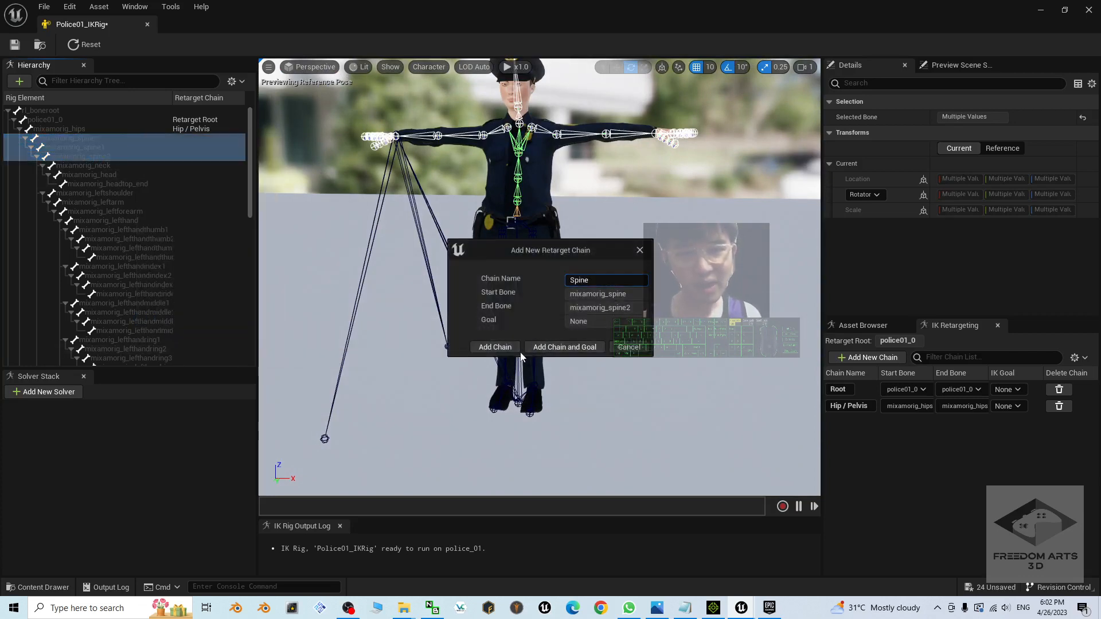
click(497, 348)
Step: Add a retarget chain named Head running from mixamorig_neck to mixamorig_head, without a goal
scroll(539, 275, up, 2)
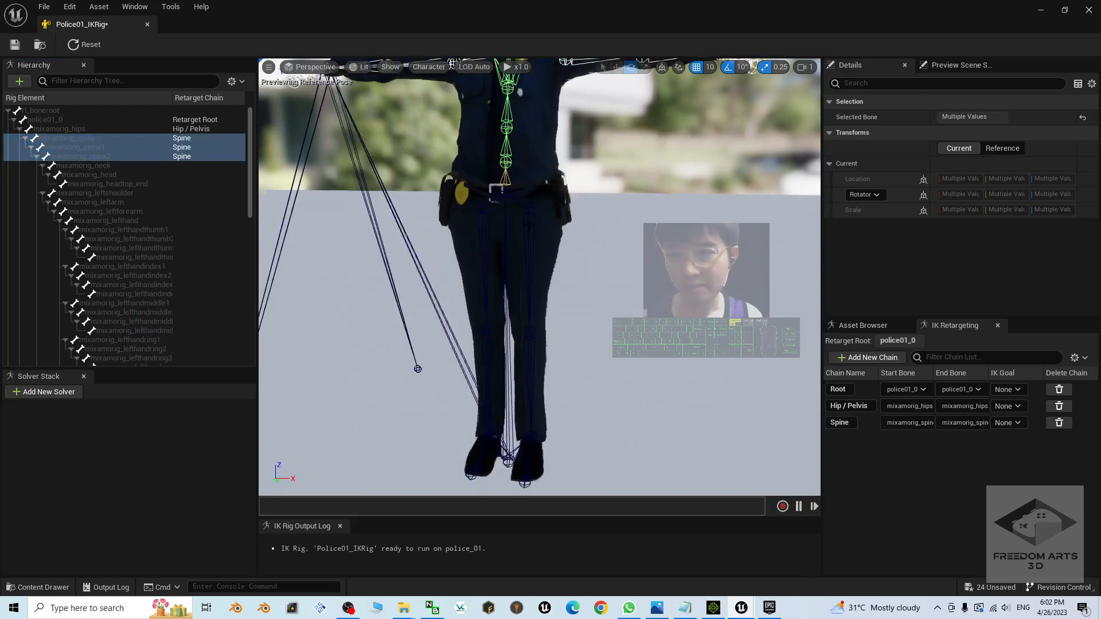
scroll(645, 278, down, 2)
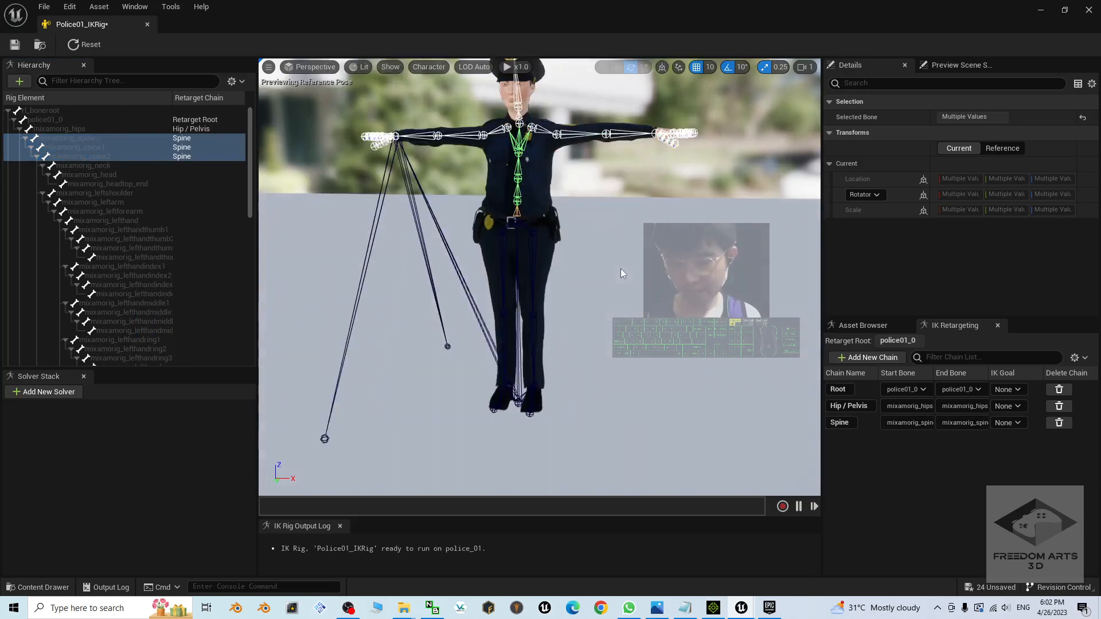
scroll(624, 261, up, 3)
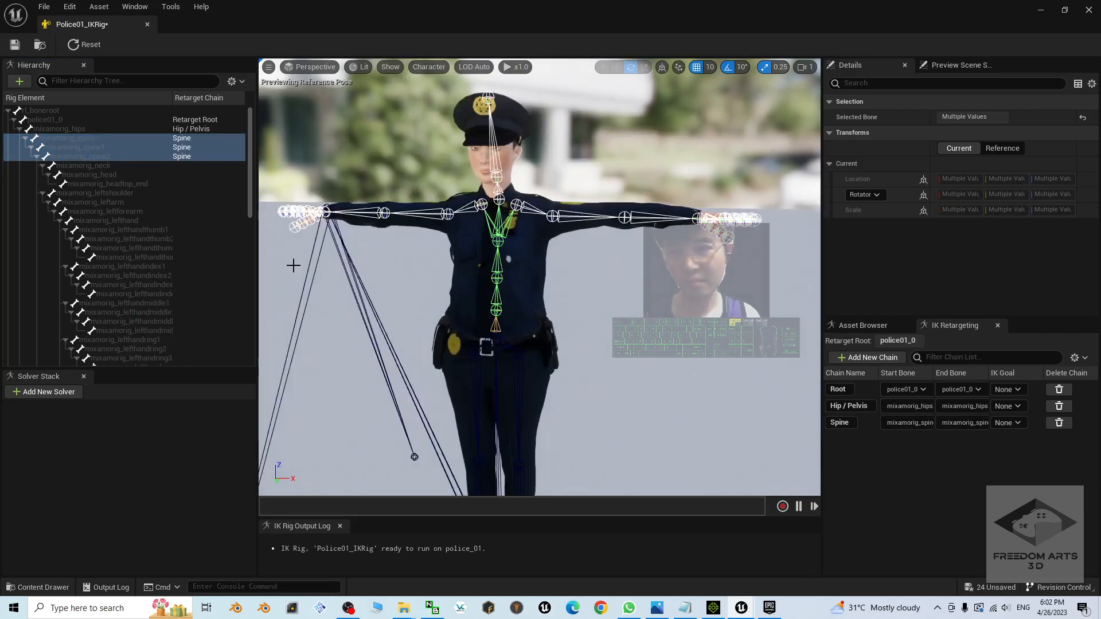
click(120, 166)
ctrl+click(117, 174)
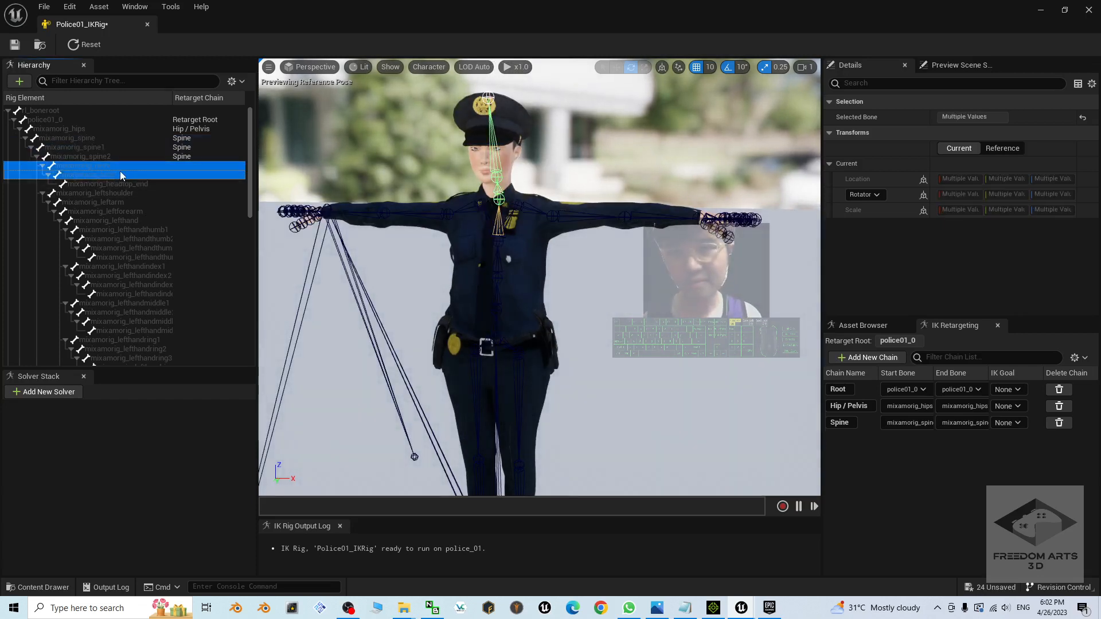
right_click(119, 171)
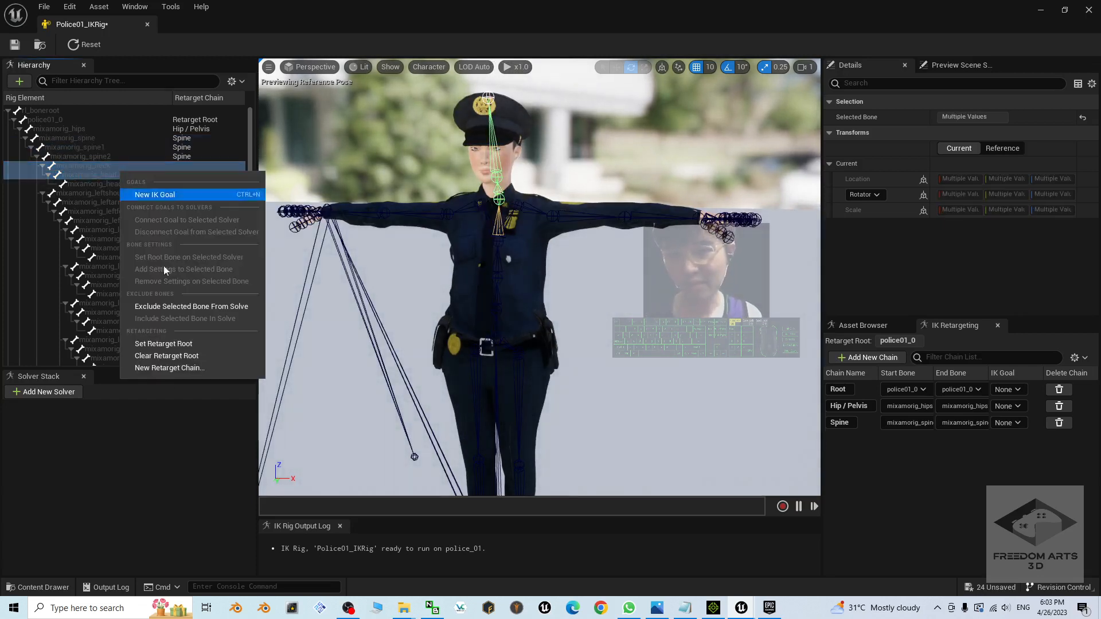
click(159, 369)
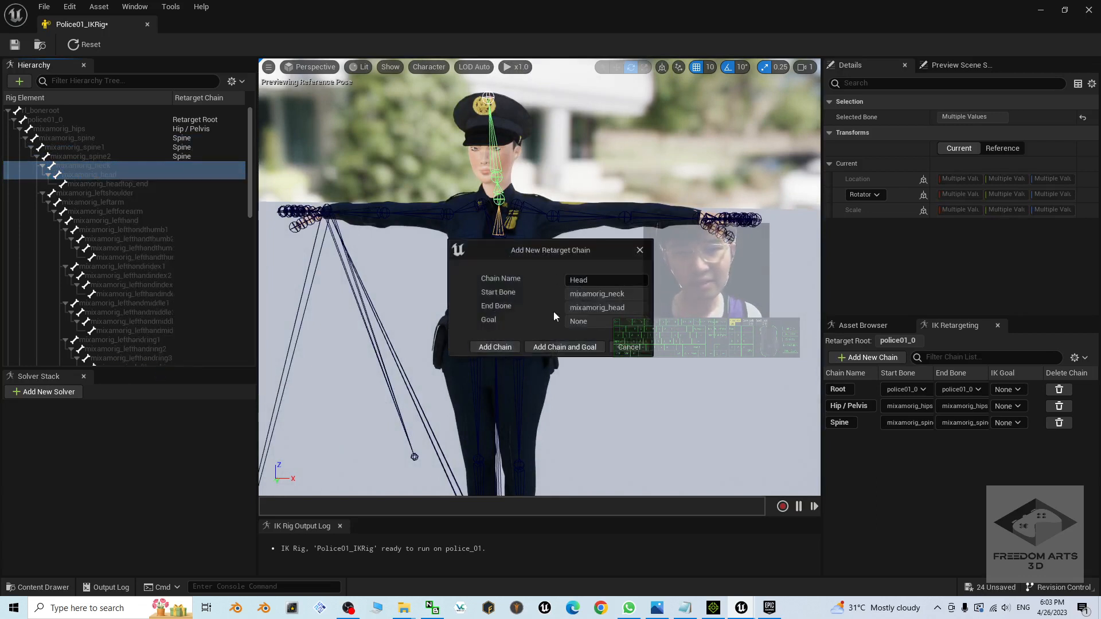
click(495, 347)
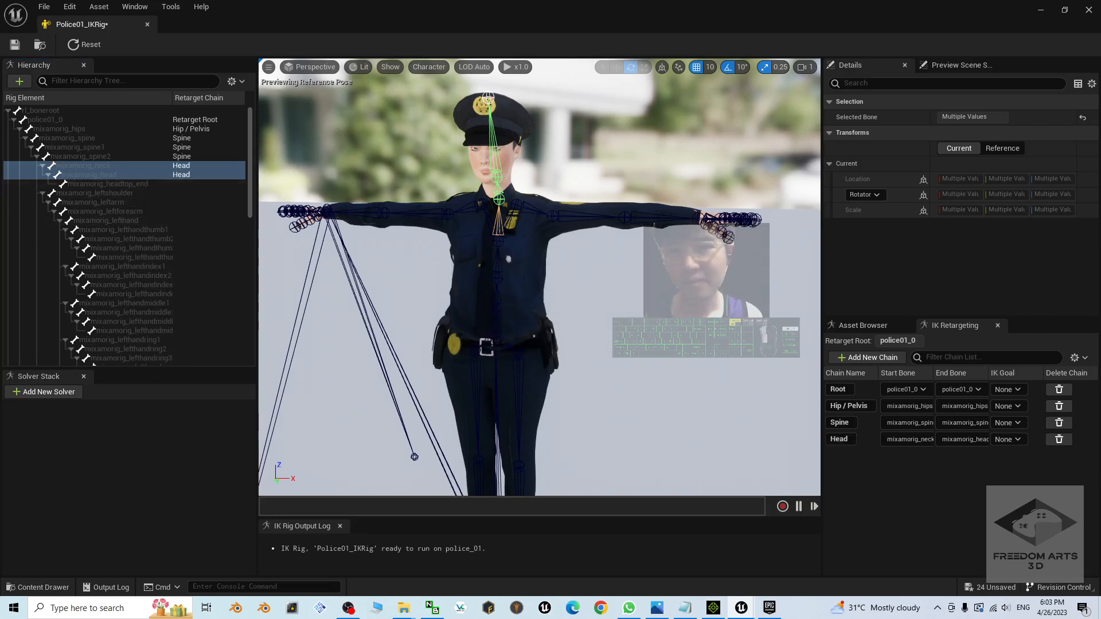
Step: Add a retarget chain named RightArm from mixamorig_rightshoulder down to mixamorig_righthand, without a goal
scroll(138, 247, down, 5)
click(119, 232)
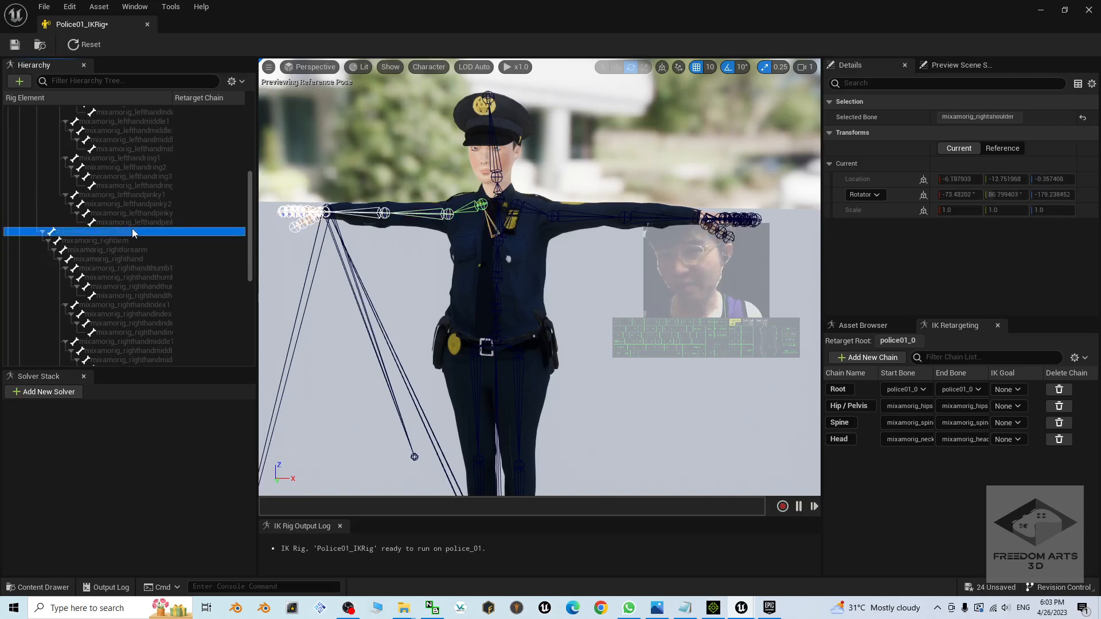
shift+click(133, 258)
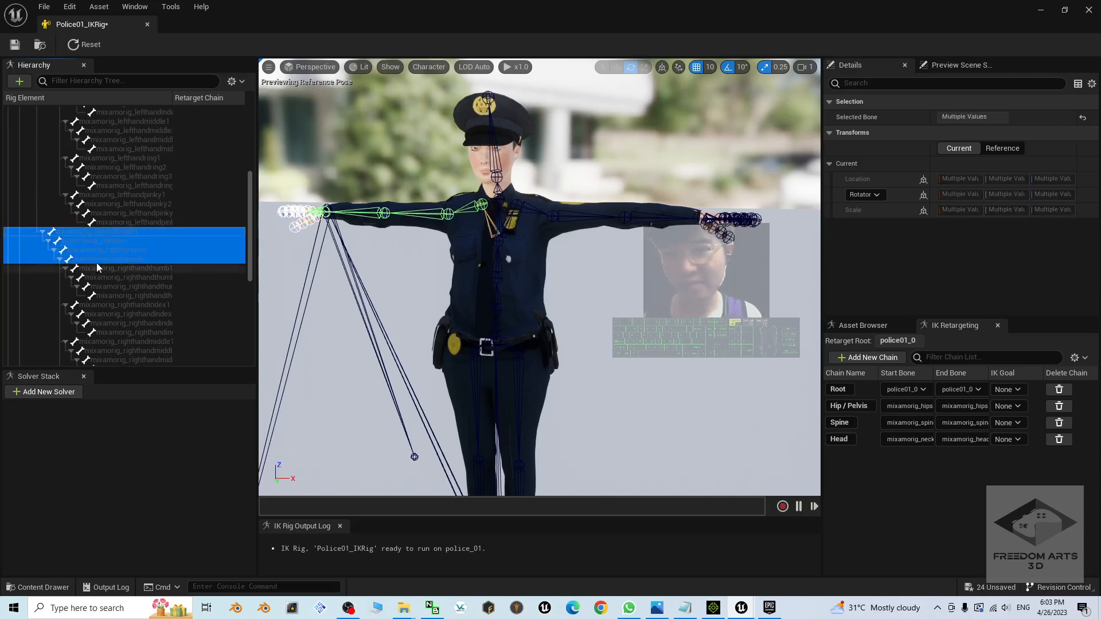
right_click(98, 267)
click(158, 443)
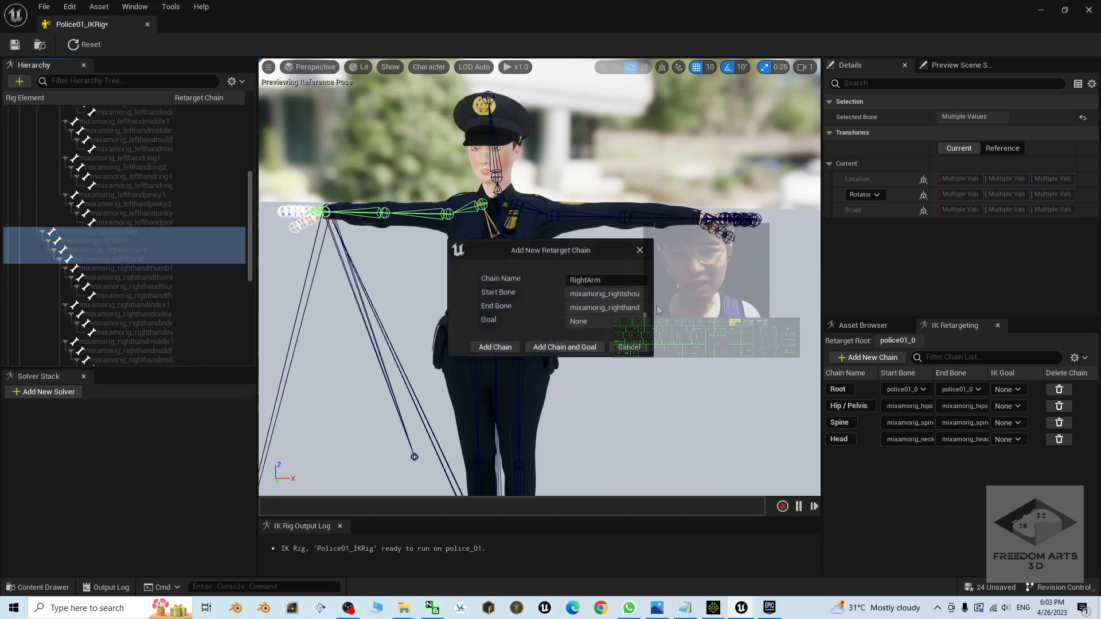
click(494, 347)
Step: Add a retarget chain named RightThumb from mixamorig_righthandthumb1 to mixamorig_righthandthumb4, without a goal
drag(250, 215, 252, 235)
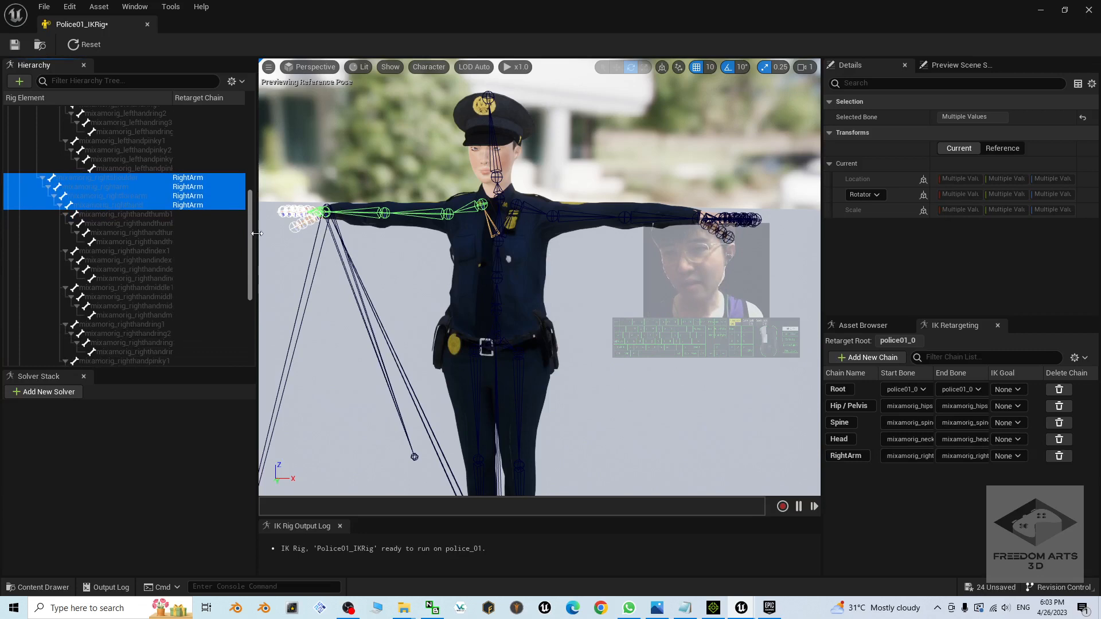
click(167, 215)
drag(173, 105, 215, 104)
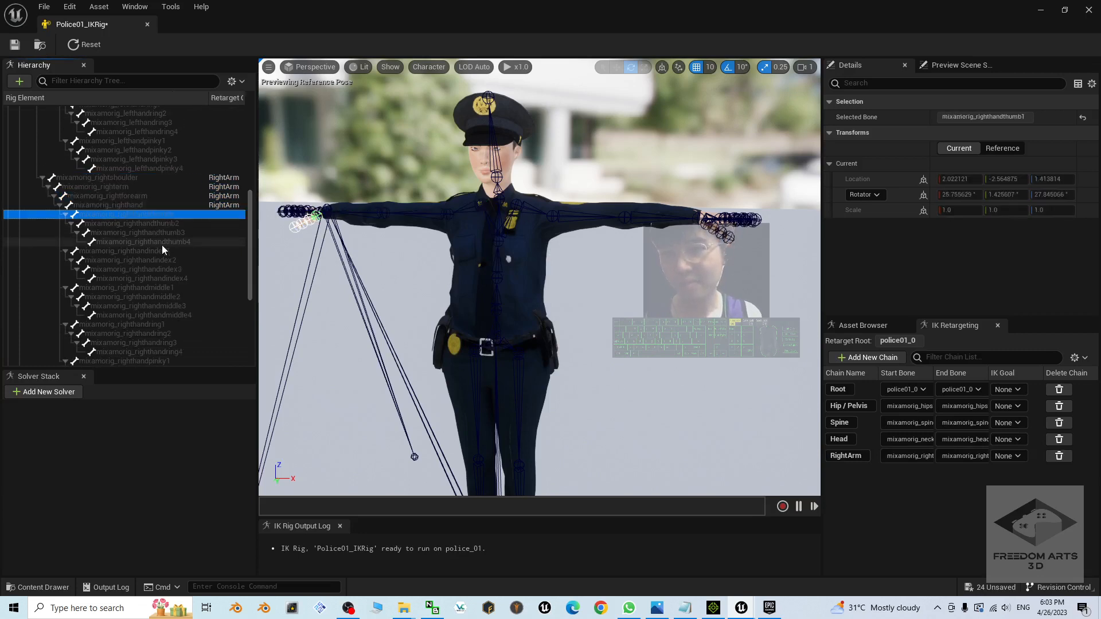
shift+click(160, 241)
right_click(142, 236)
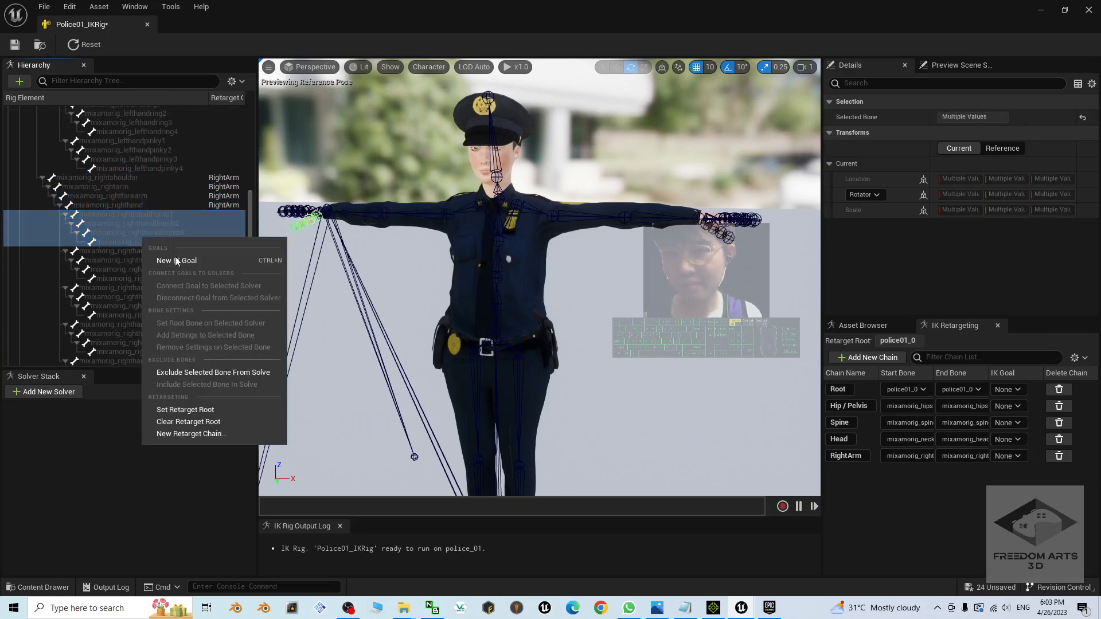
click(183, 435)
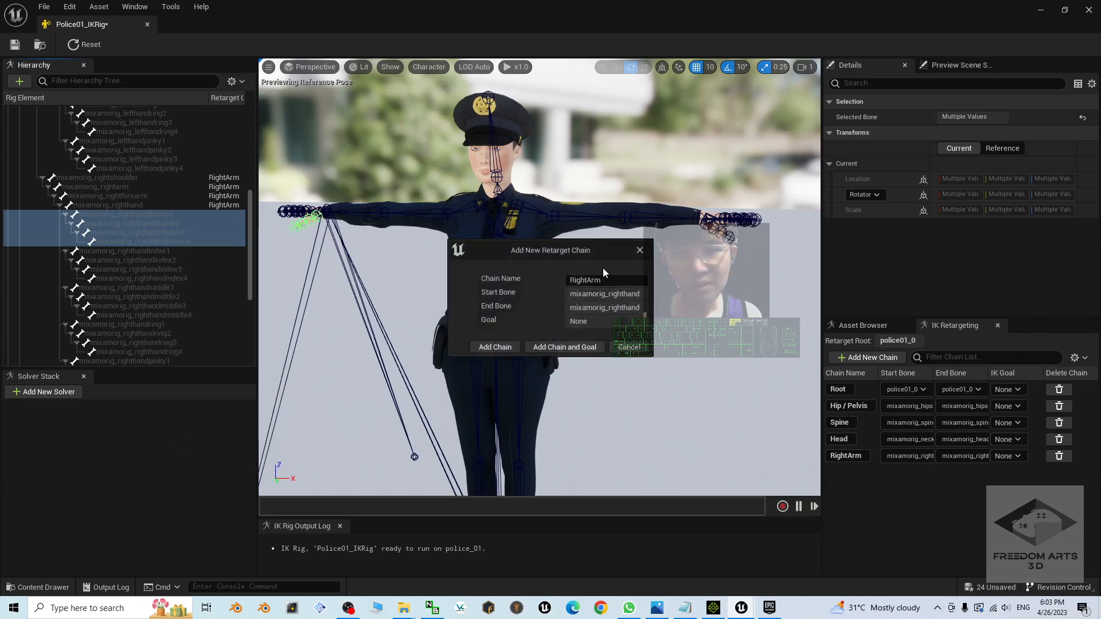
text(Right)
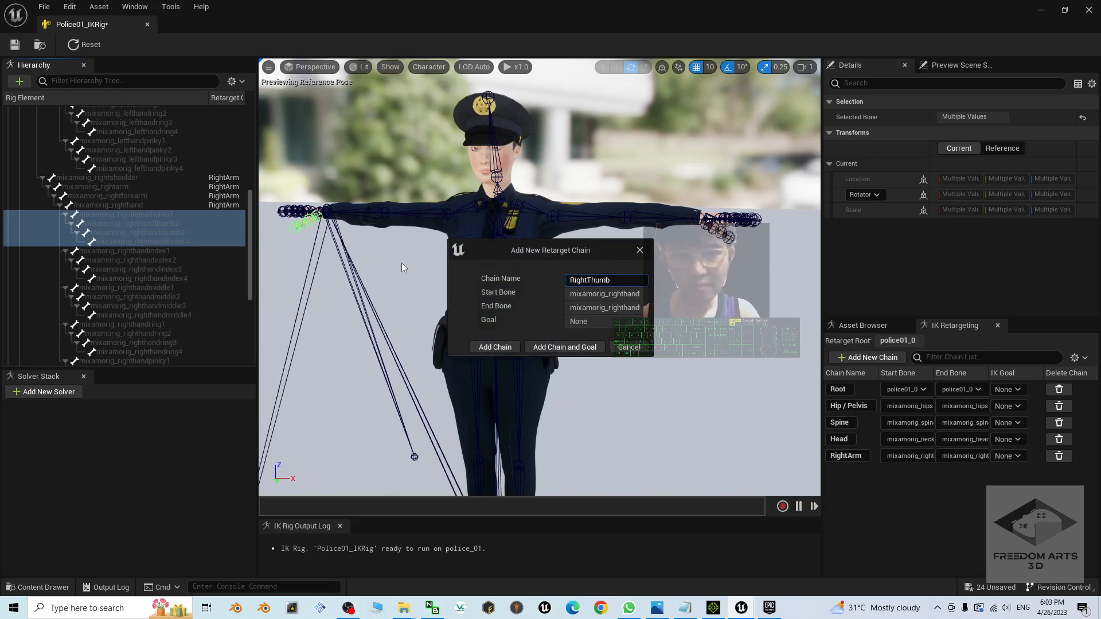
click(495, 348)
Step: Add a retarget chain named RightIndex from mixamorig_righthandindex1 to mixamorig_righthandindex4, without a goal
click(171, 251)
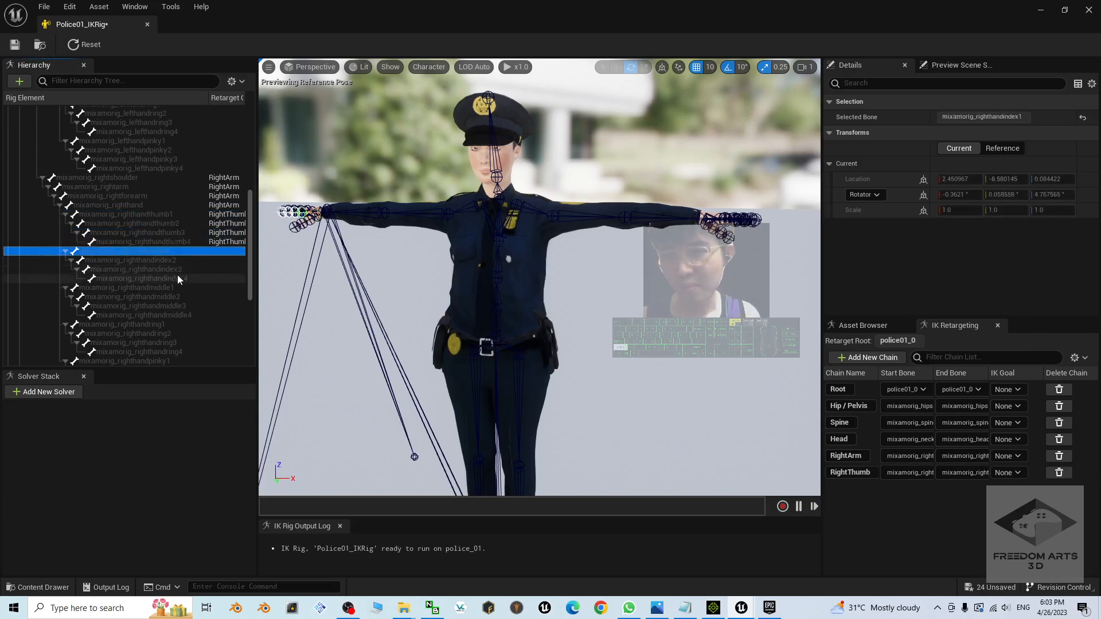
shift+click(177, 276)
right_click(167, 270)
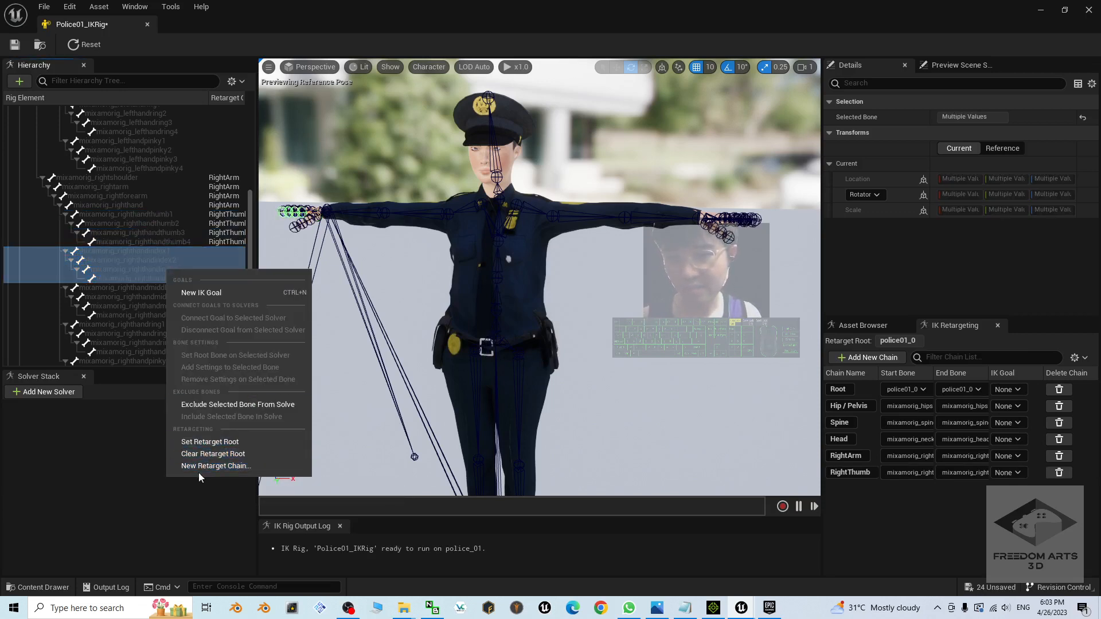
click(216, 466)
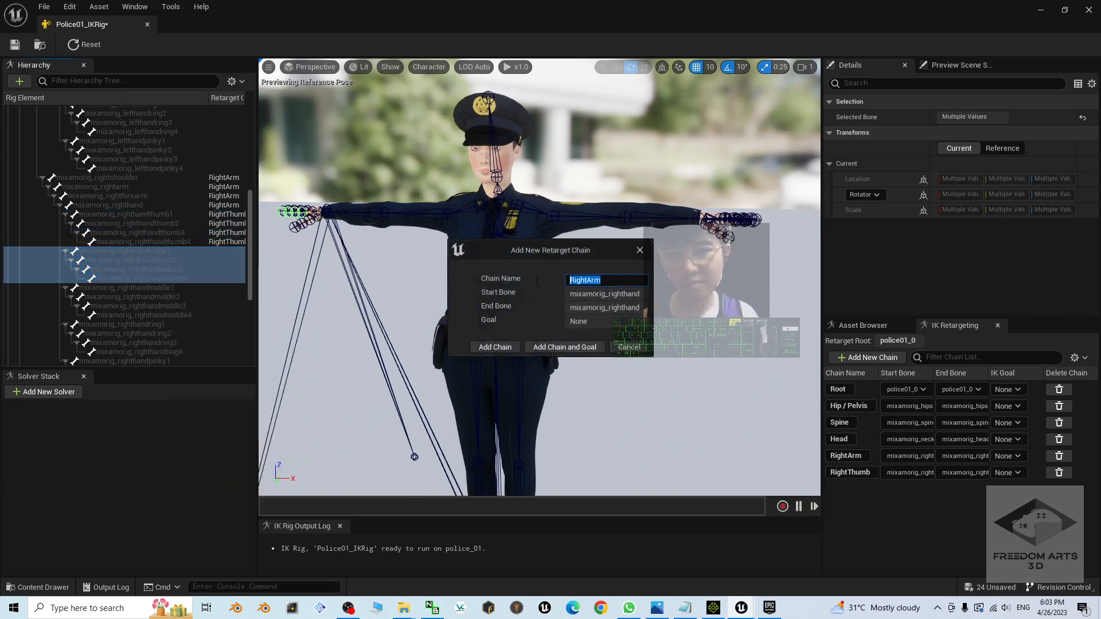
text(RightInce)
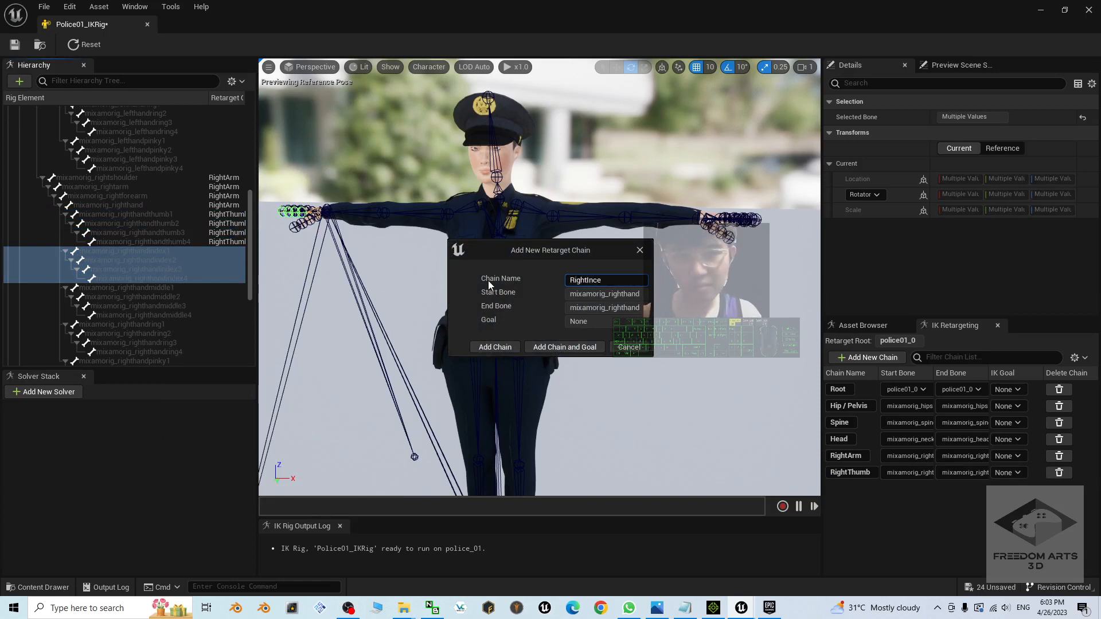
key(BackSpace)
text(dex)
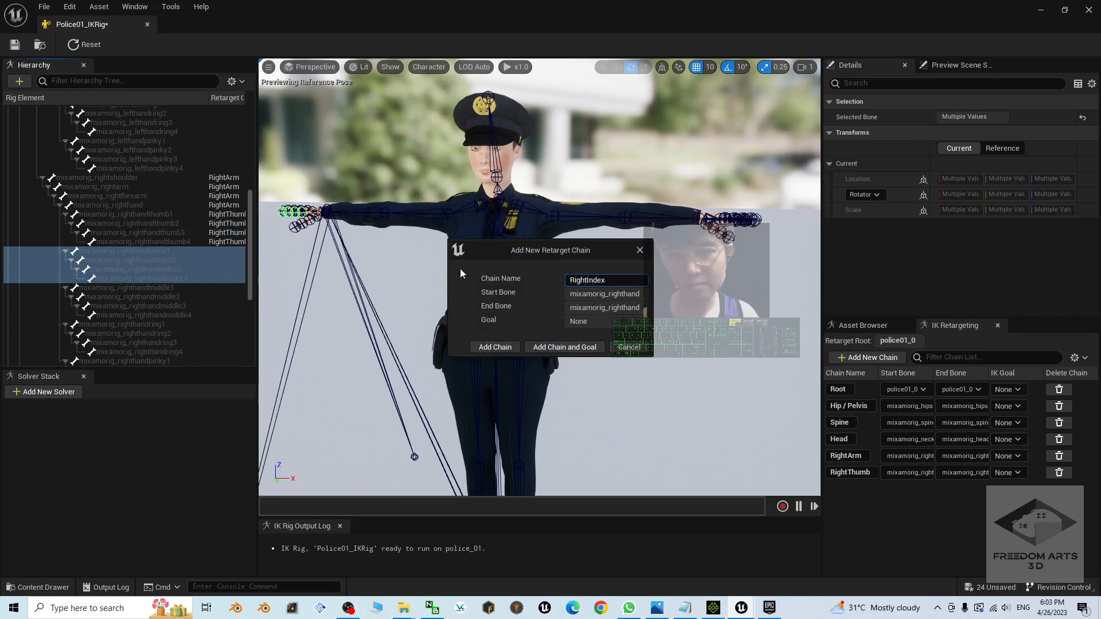
click(494, 347)
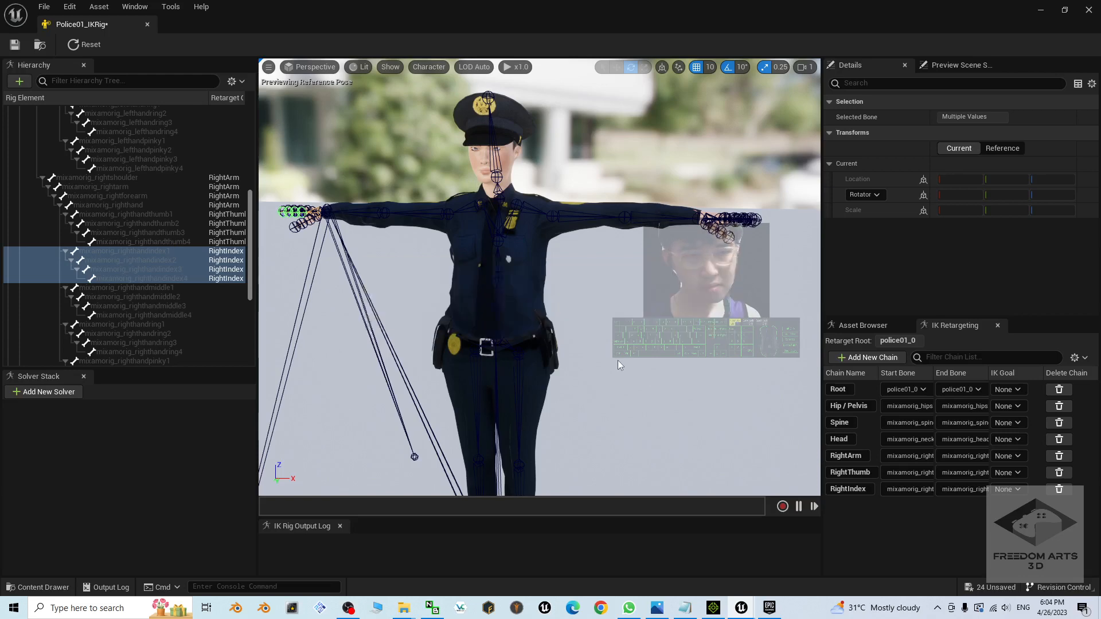
Step: Add a retarget chain named RightMiddle from mixamorig_righthandmiddle1 to mixamorig_righthandmiddle4, without a goal
click(142, 289)
scroll(339, 231, up, 3)
scroll(358, 280, down, 6)
scroll(405, 285, up, 4)
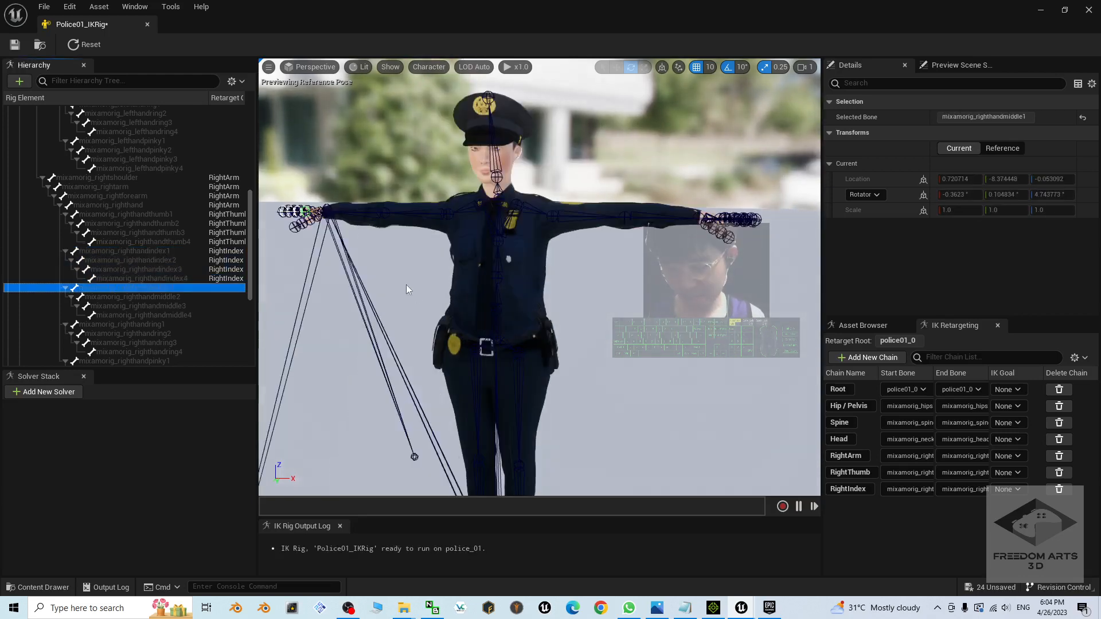
alt+drag(301, 304, 418, 359)
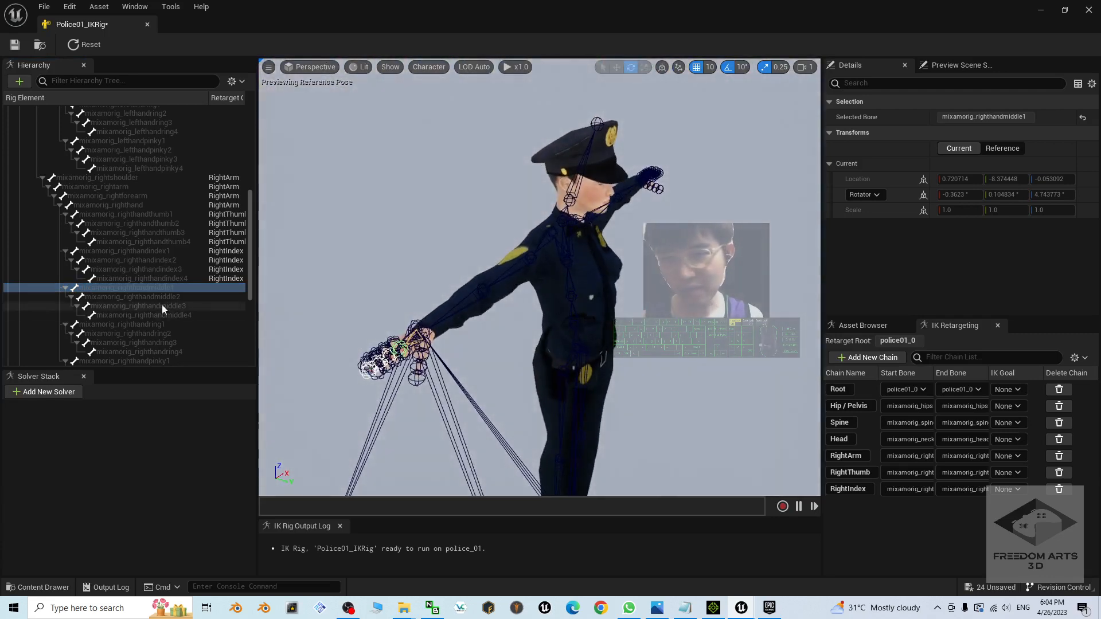
click(166, 289)
shift+click(171, 315)
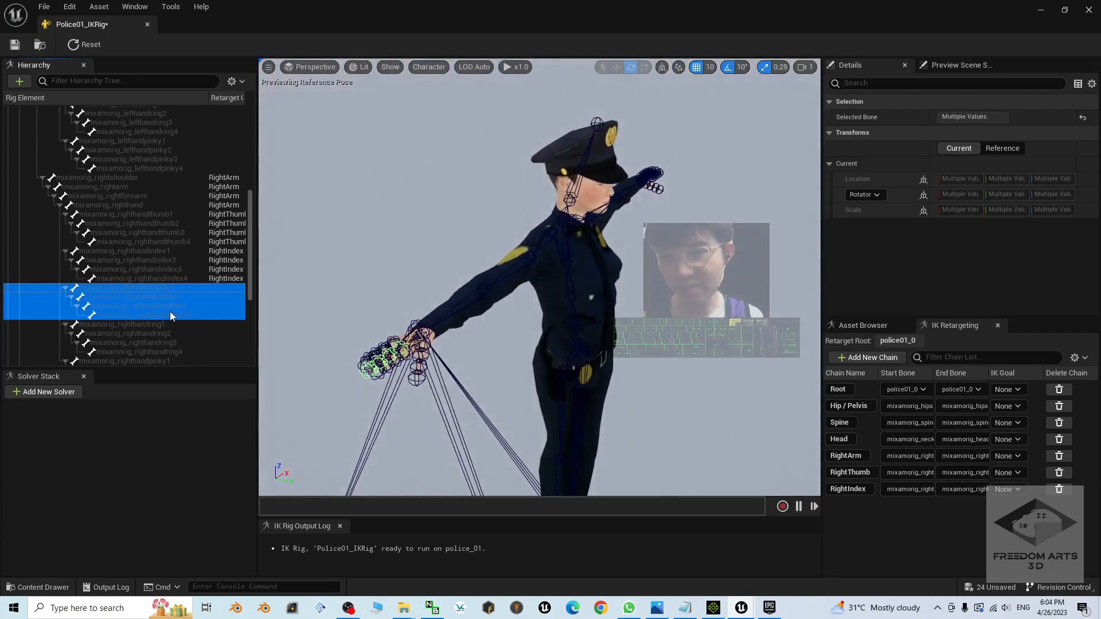
right_click(181, 312)
click(219, 509)
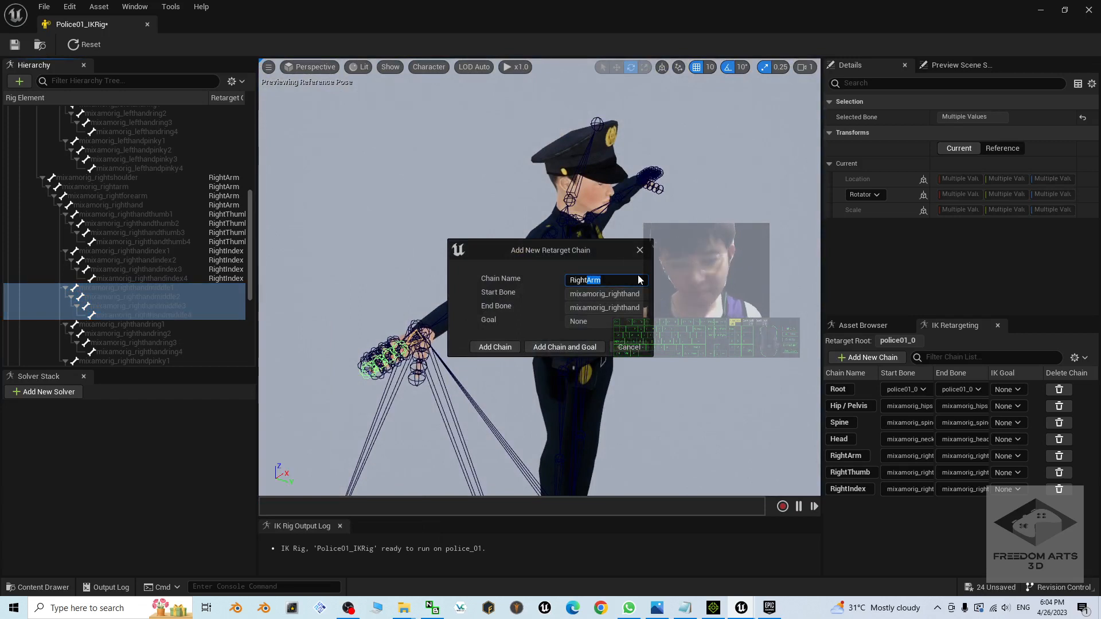
text(Middle)
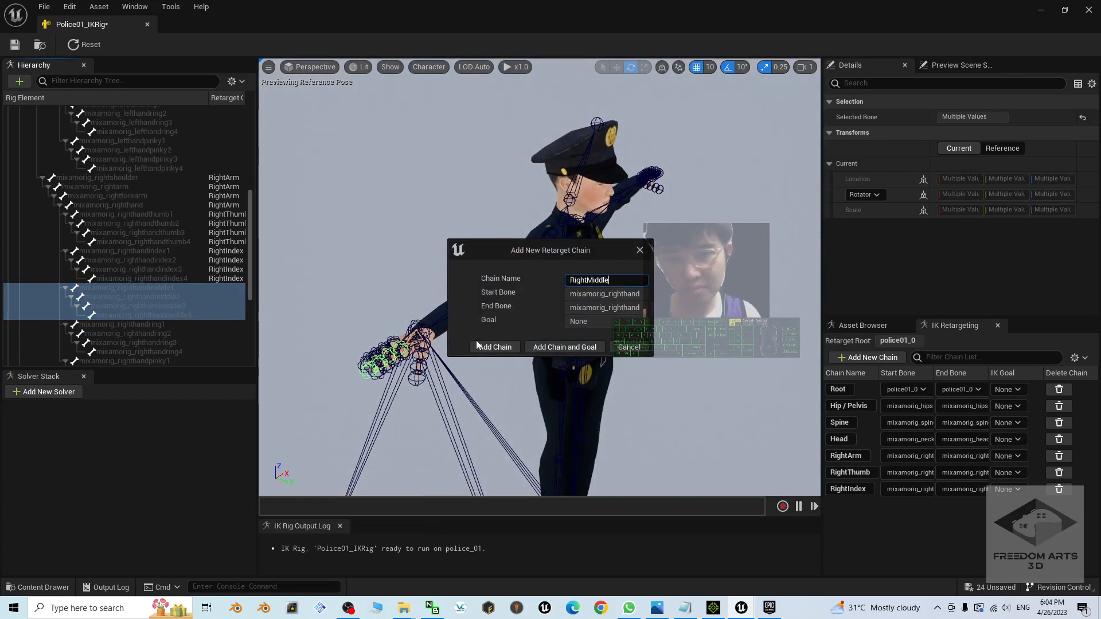
click(478, 346)
Step: Add a retarget chain named RightRing from mixamorig_righthandring1 to mixamorig_righthandring4, without a goal
click(138, 325)
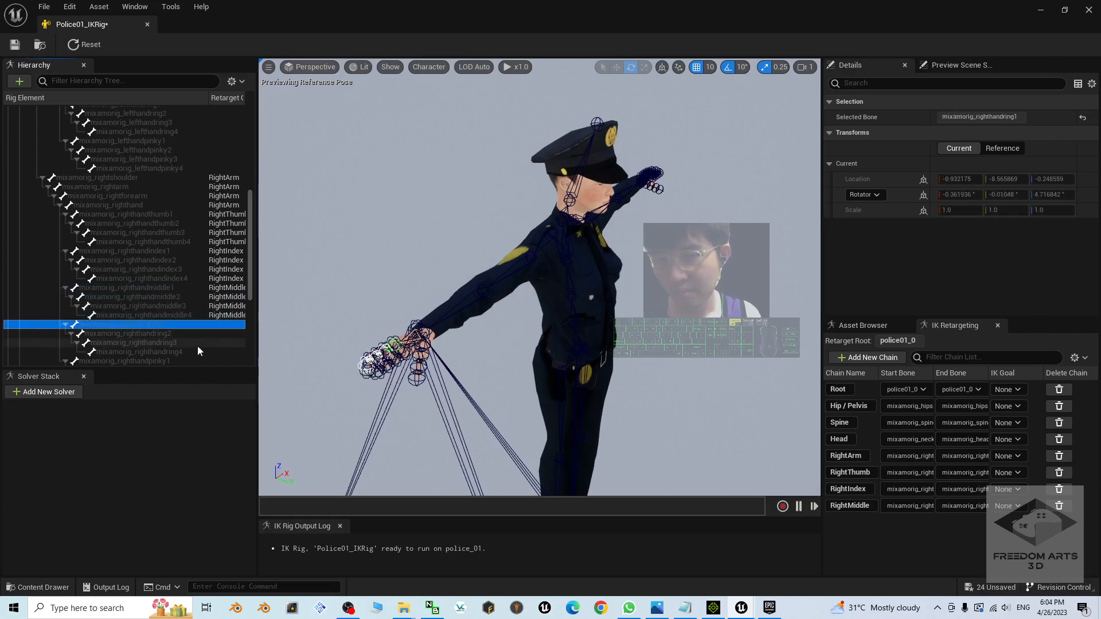
shift+click(167, 351)
right_click(164, 339)
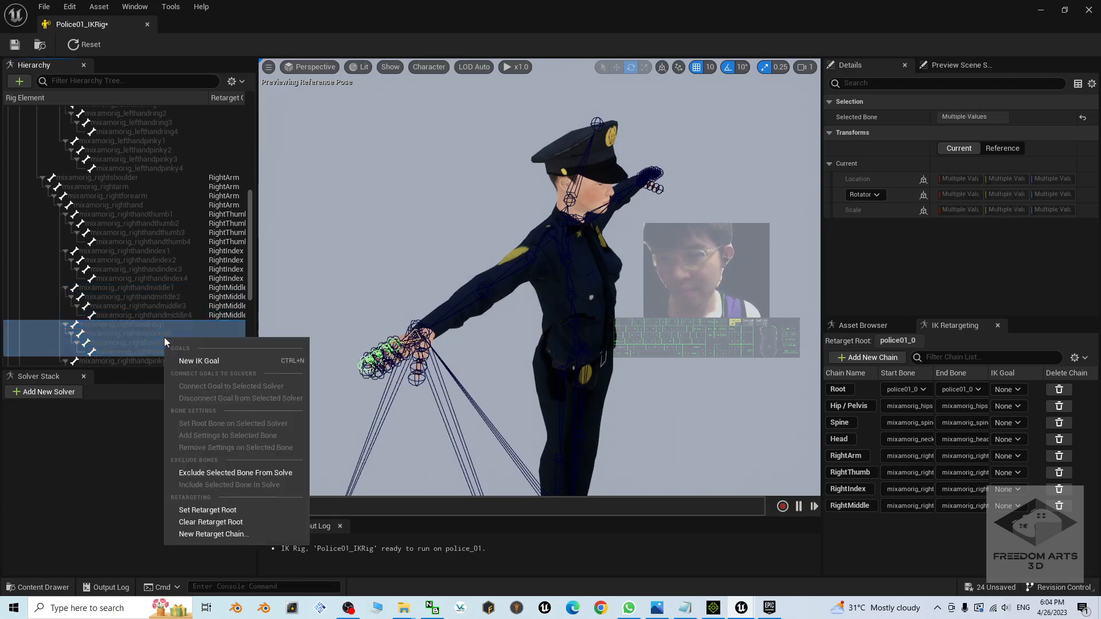
click(212, 533)
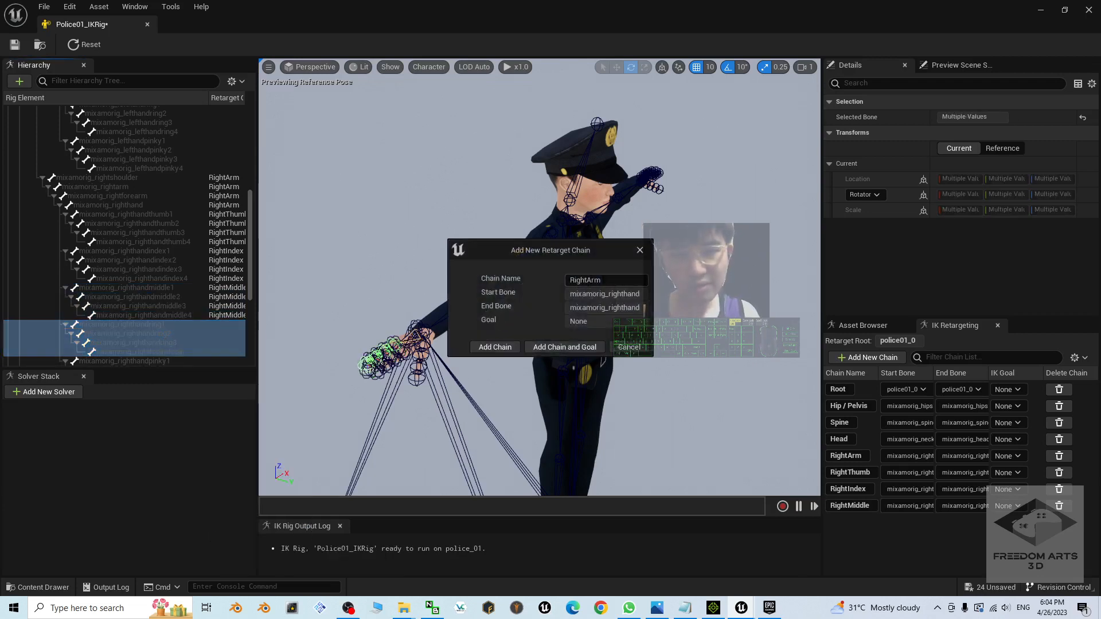
text(Rin)
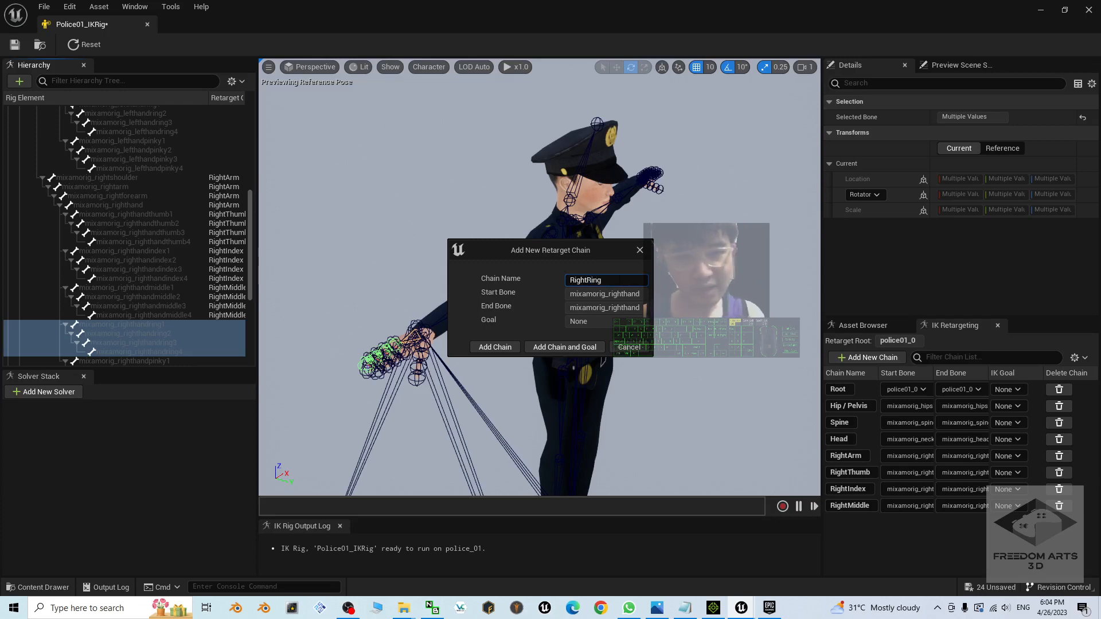
text(g)
click(501, 348)
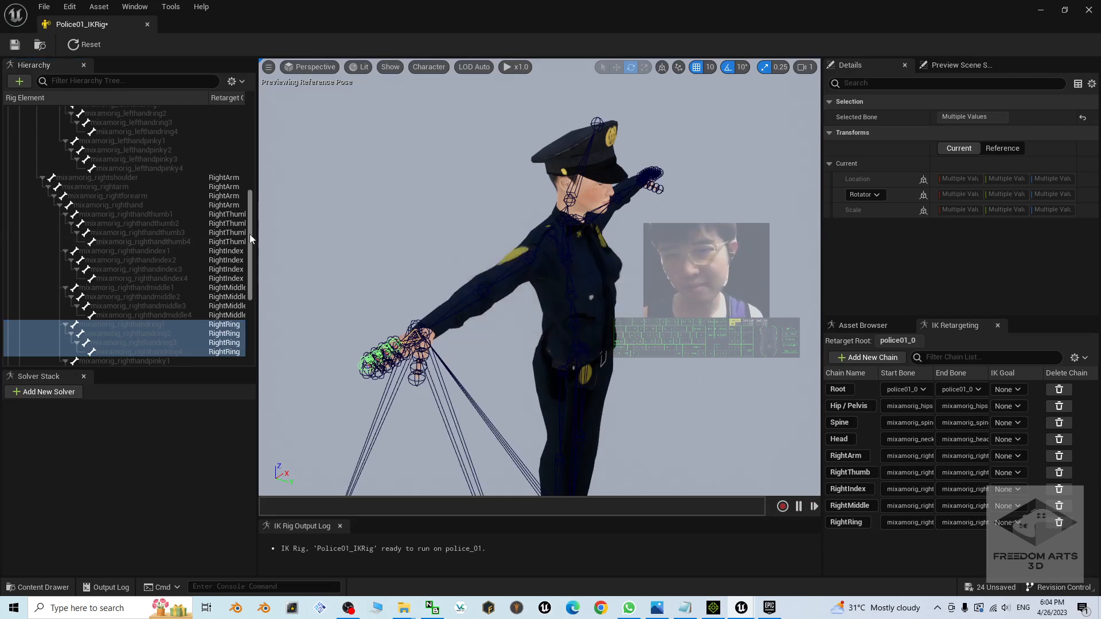
Step: Add a retarget chain named RightPinky from mixamorig_righthandpinky1 to mixamorig_righthandpinky4, without a goal
drag(250, 234, 250, 266)
click(147, 266)
shift+click(163, 293)
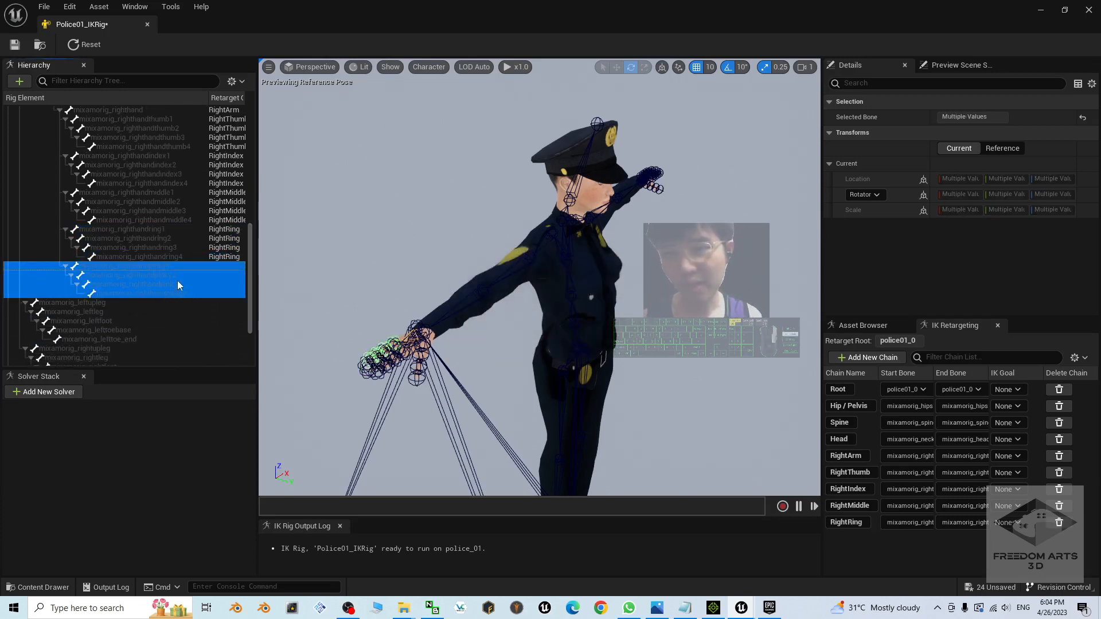
right_click(178, 281)
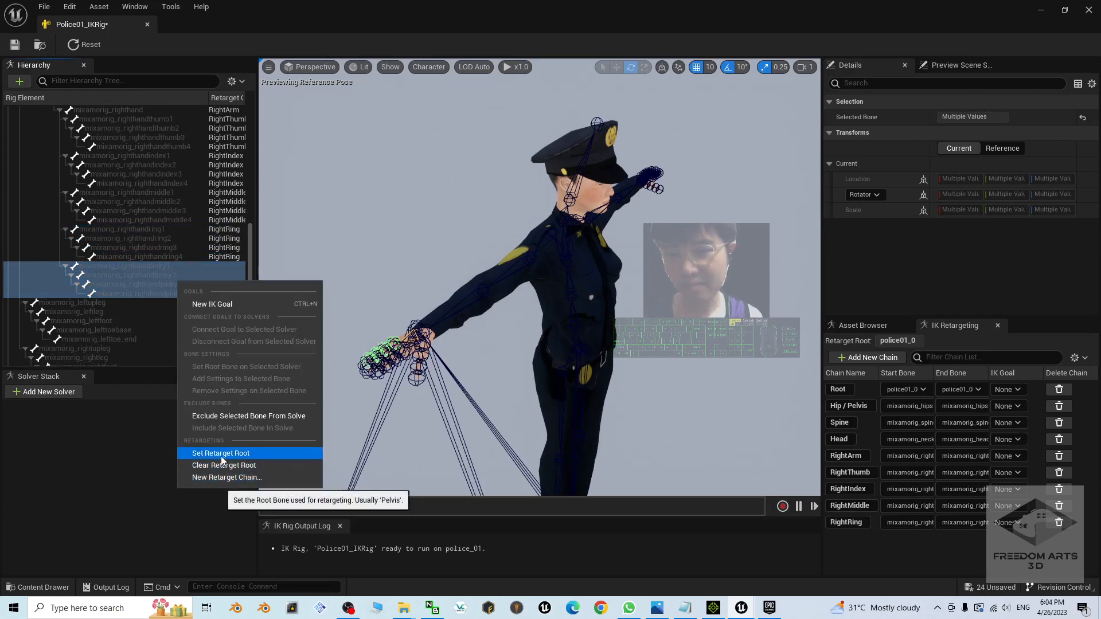
click(226, 478)
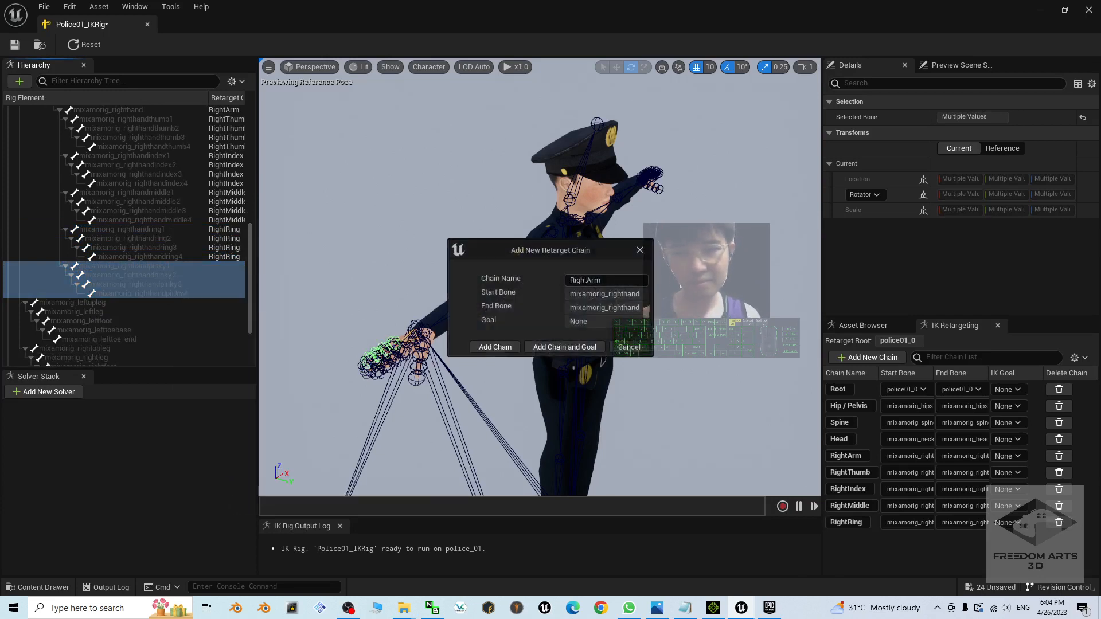
text(Pinky)
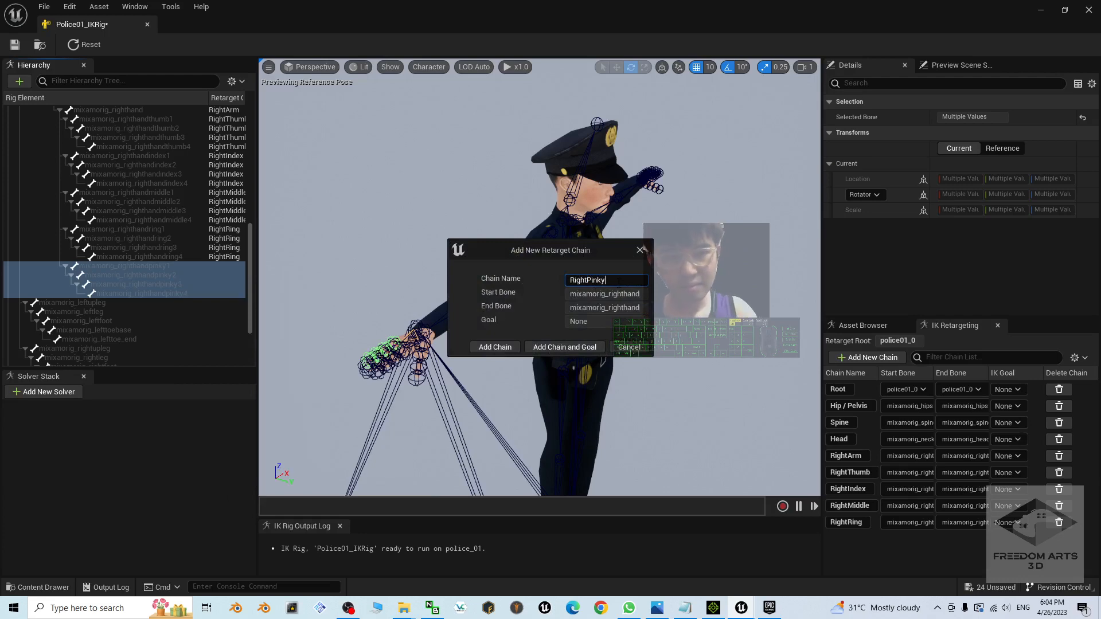
click(495, 347)
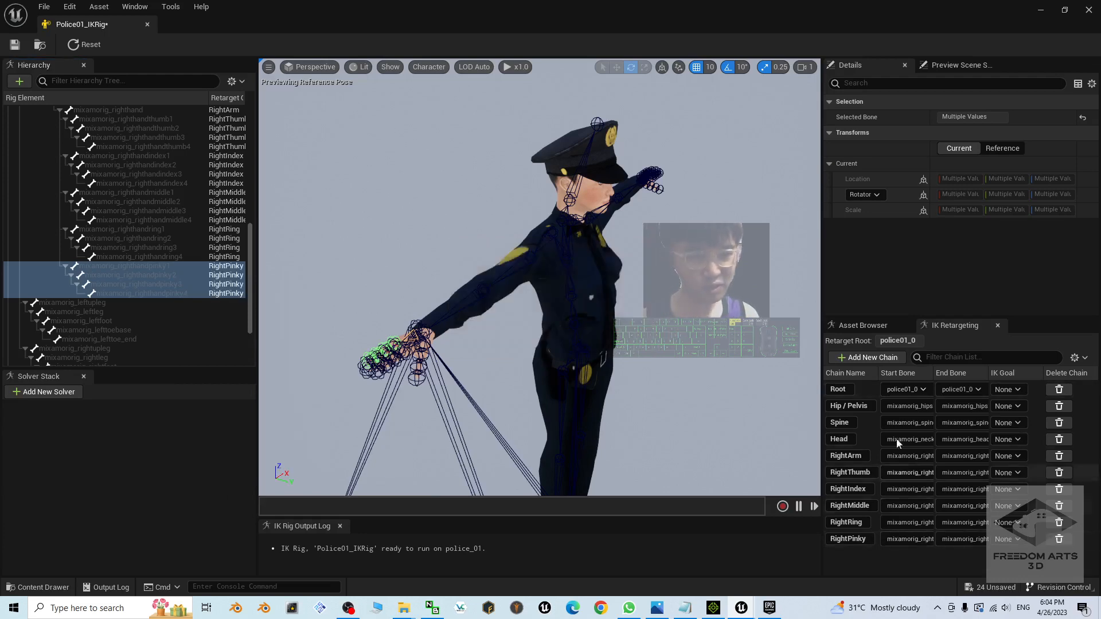
Step: Add a retarget chain named LeftArm from mixamorig_leftshoulder to mixamorig_lefthand, without a goal
scroll(240, 243, down, 4)
scroll(682, 276, up, 3)
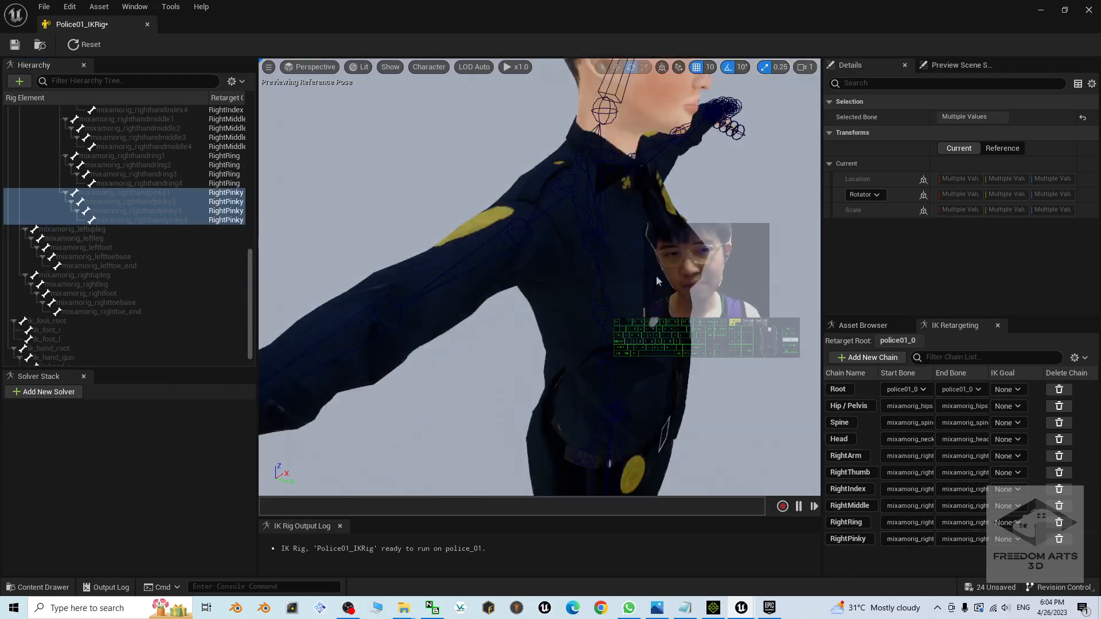
scroll(686, 276, down, 6)
scroll(697, 292, down, 3)
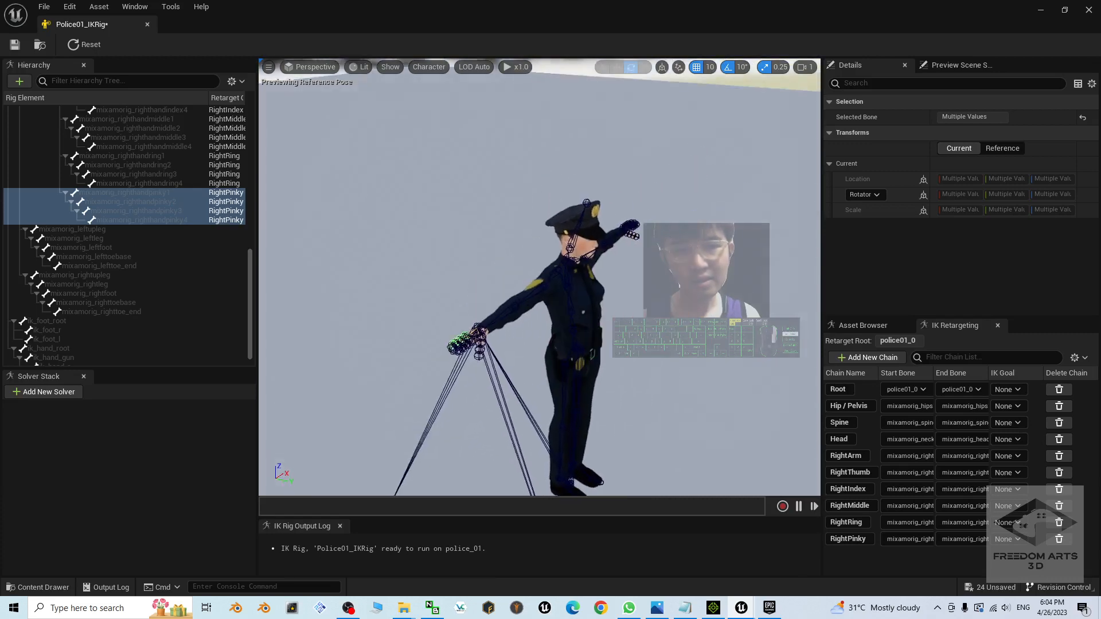
alt+drag(710, 309, 658, 285)
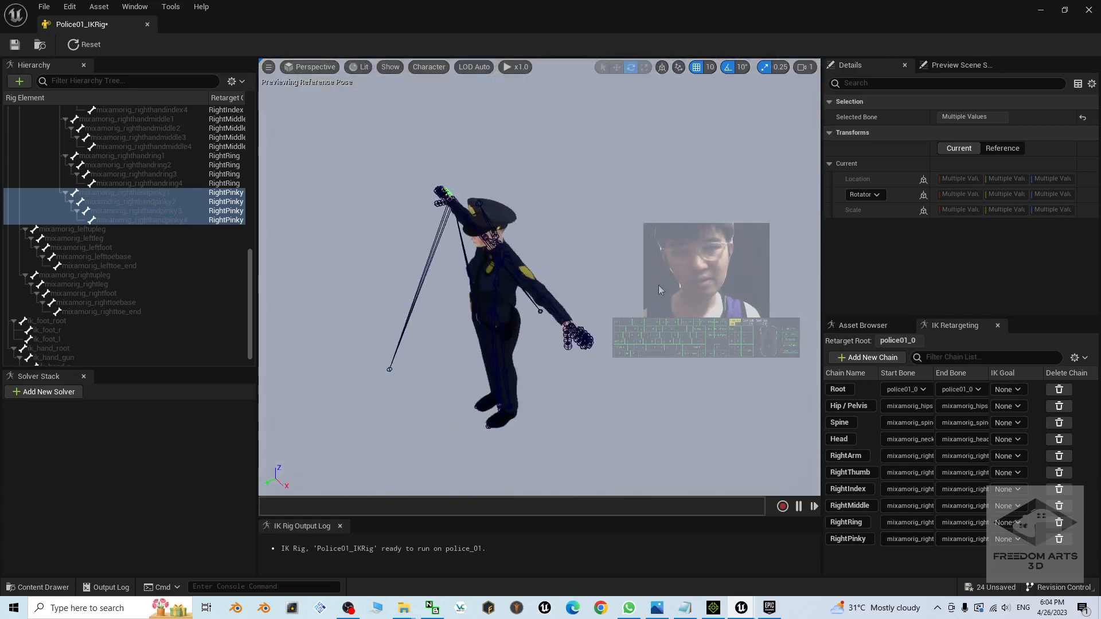
scroll(614, 322, up, 5)
scroll(613, 321, down, 5)
scroll(160, 219, up, 5)
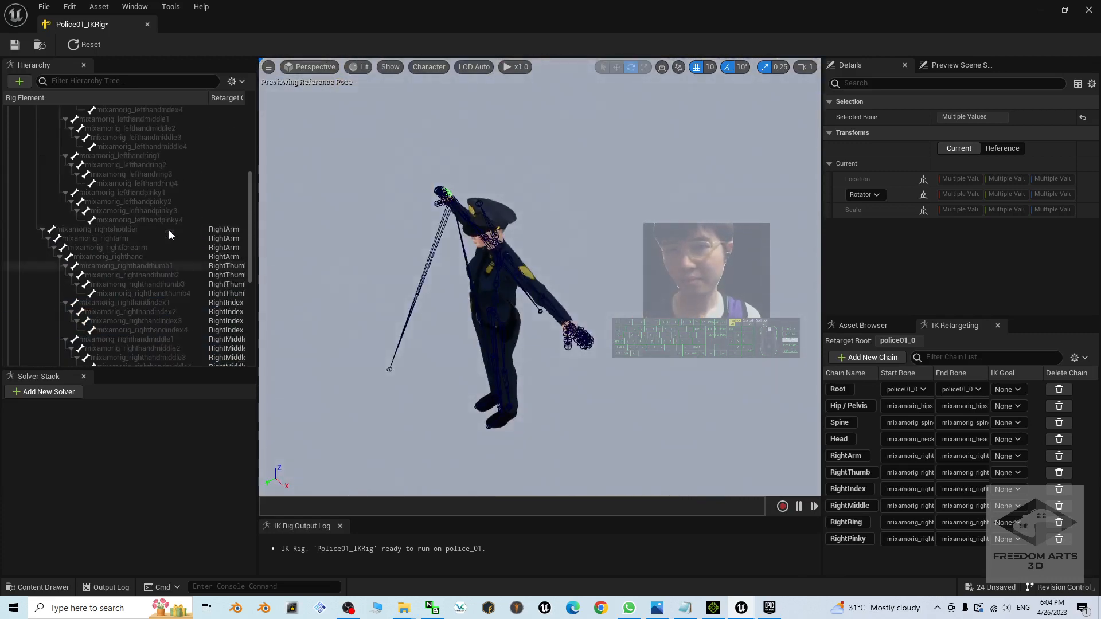
scroll(550, 288, up, 5)
scroll(551, 287, down, 3)
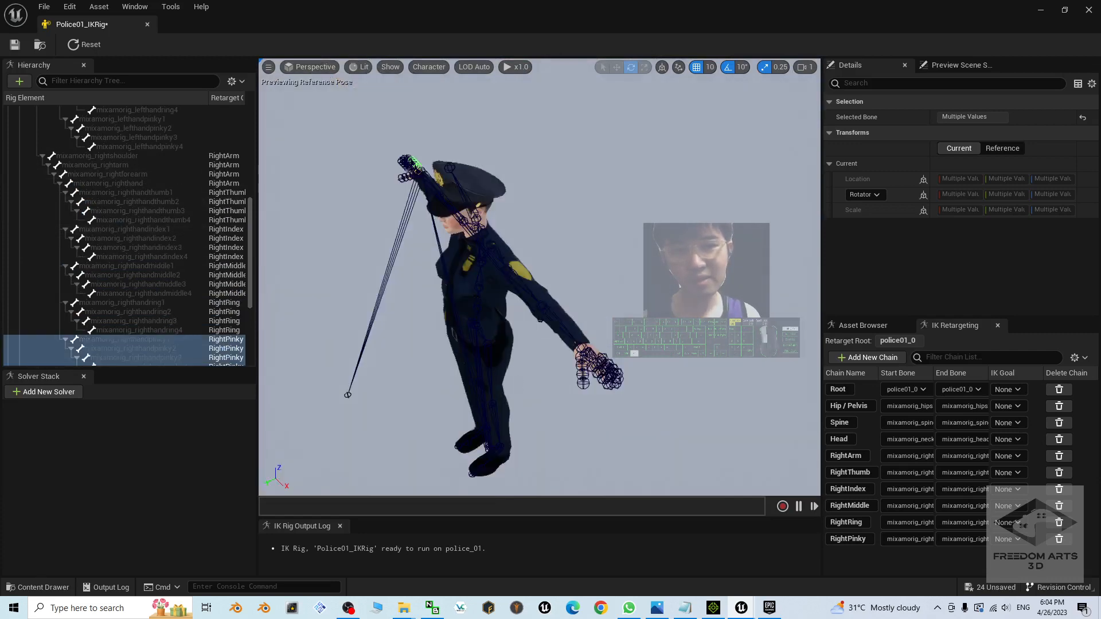
alt+drag(550, 288, 613, 252)
alt+drag(519, 298, 530, 285)
click(533, 280)
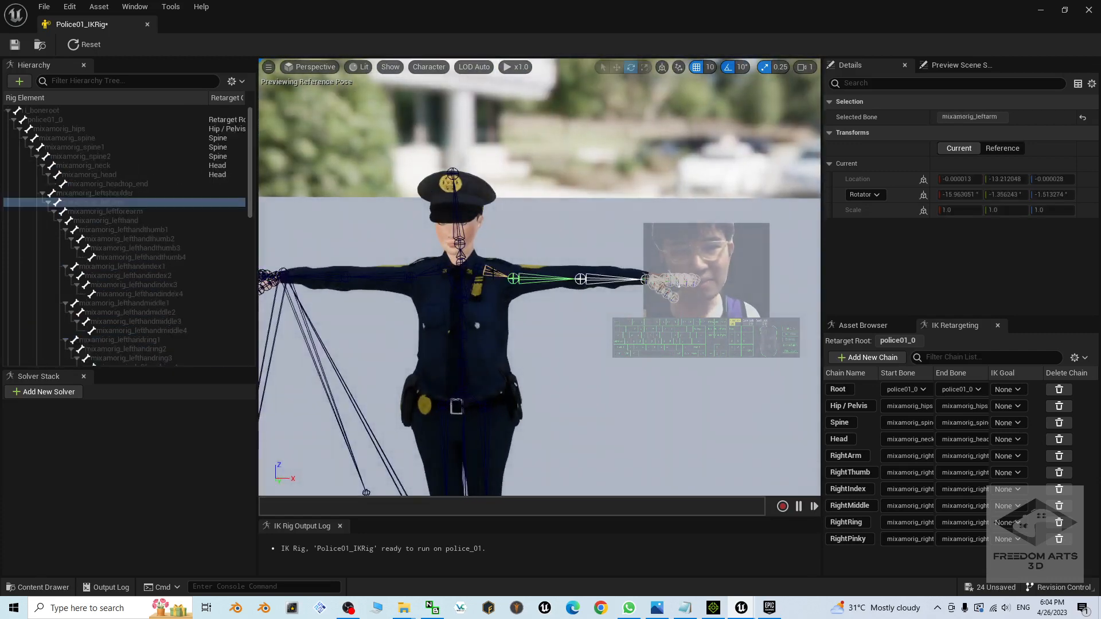
click(493, 274)
click(142, 192)
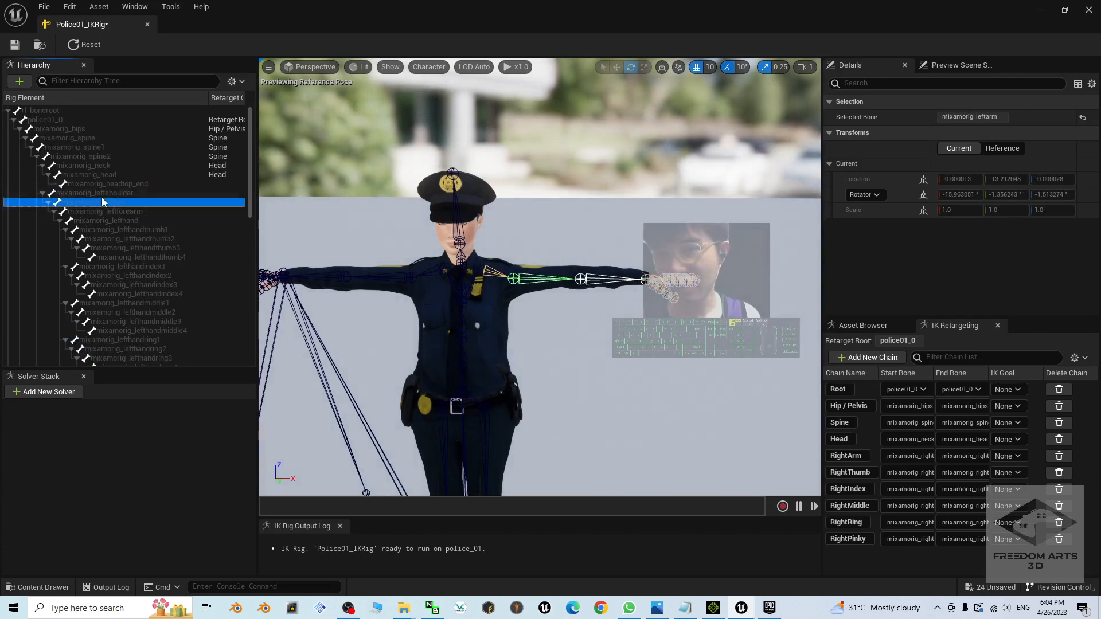
shift+click(119, 223)
right_click(119, 222)
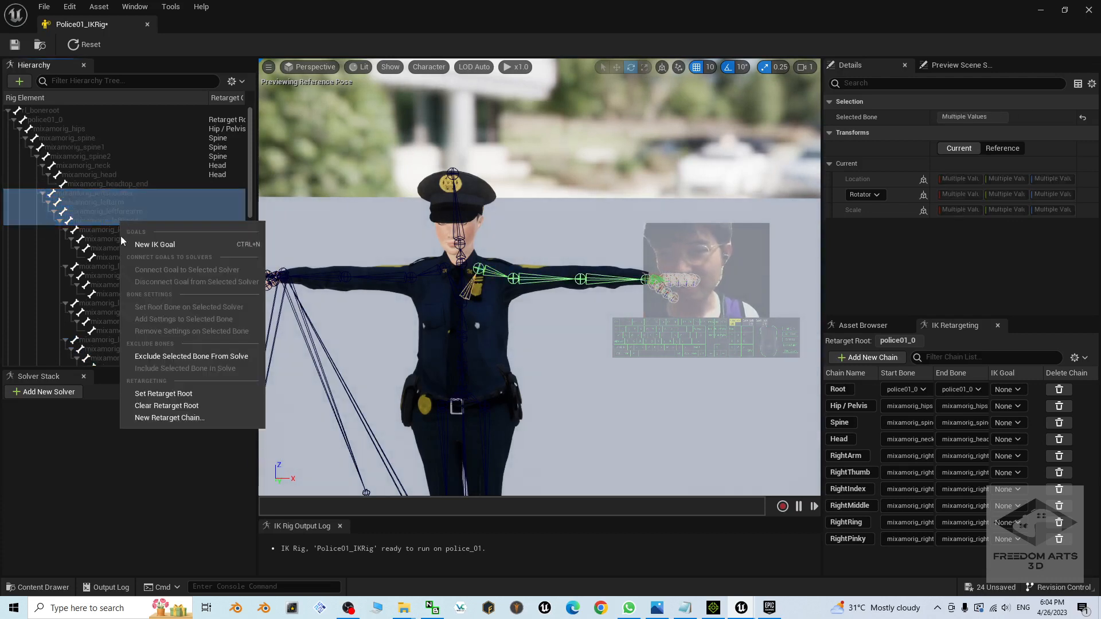
click(172, 424)
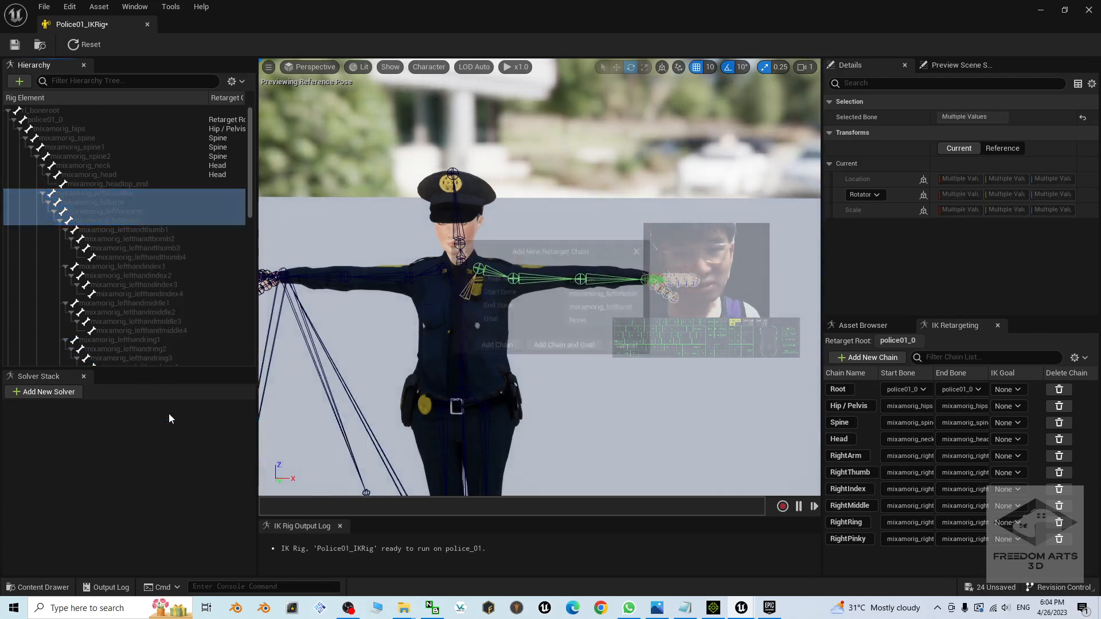
click(491, 345)
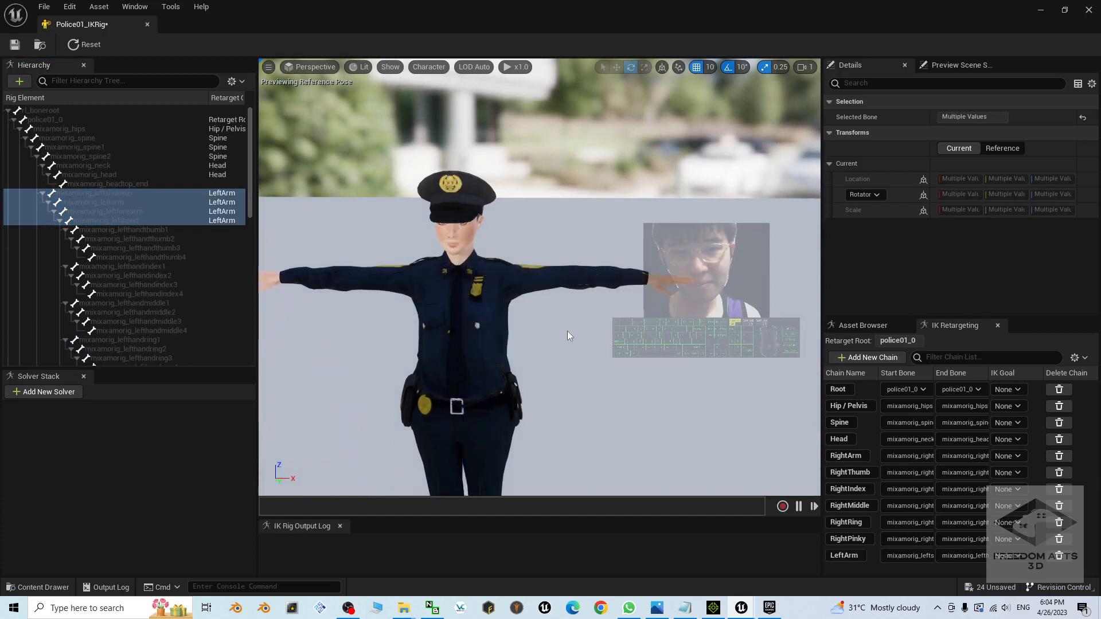
Step: Add a retarget chain named LeftThumb from mixamorig_lefthandthumb1 to mixamorig_lefthandthumb4, without a goal
click(161, 229)
shift+click(163, 258)
right_click(162, 253)
click(211, 449)
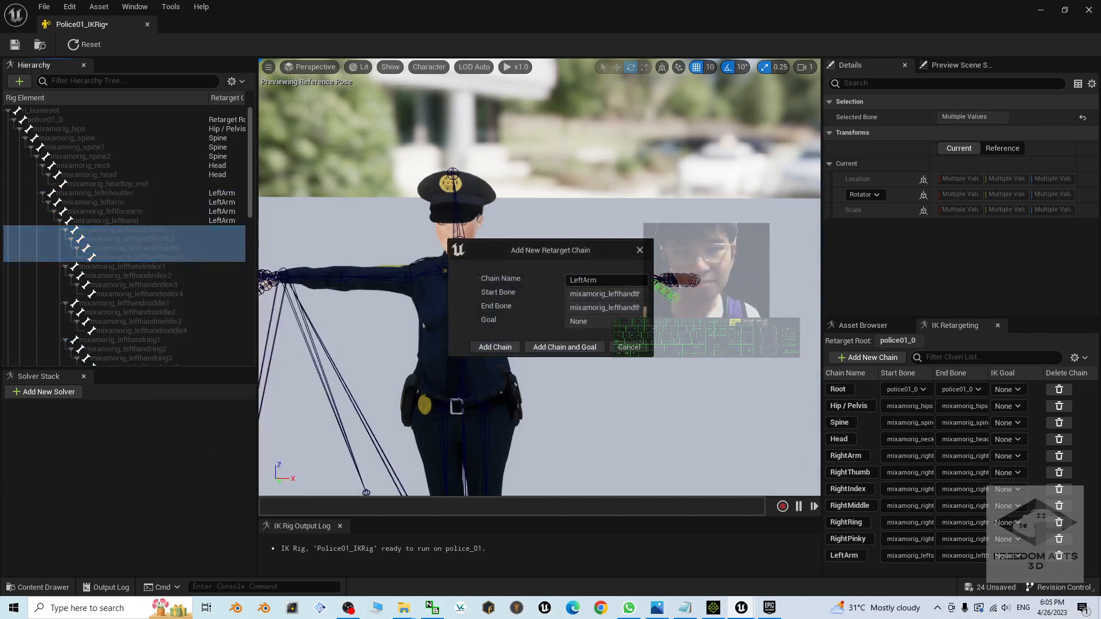
key(shift+Left)
text(Thu)
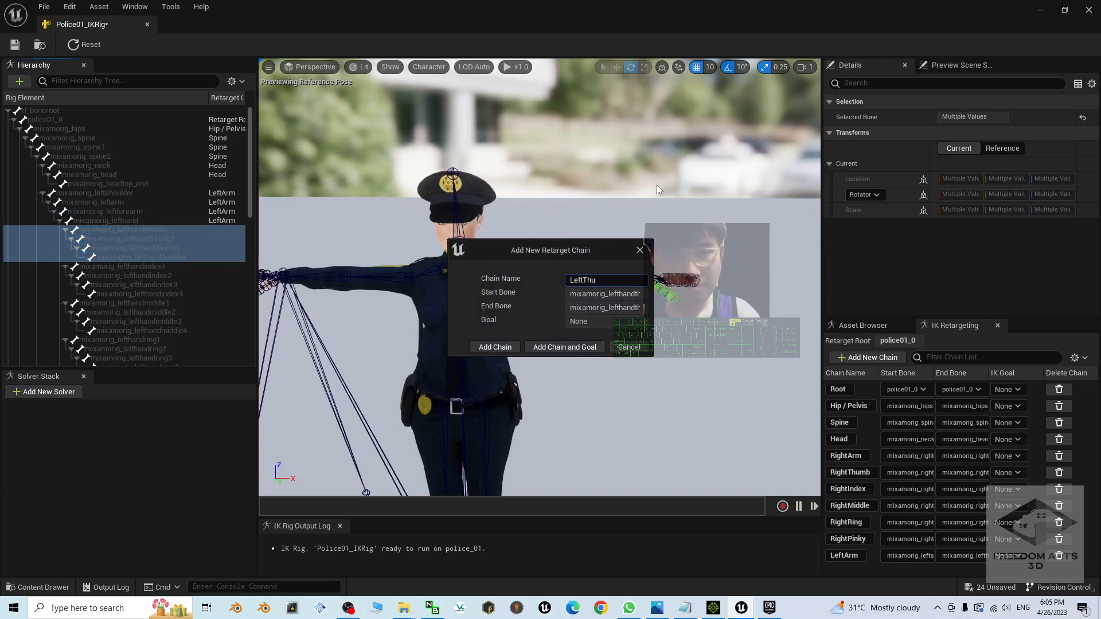
text(mb)
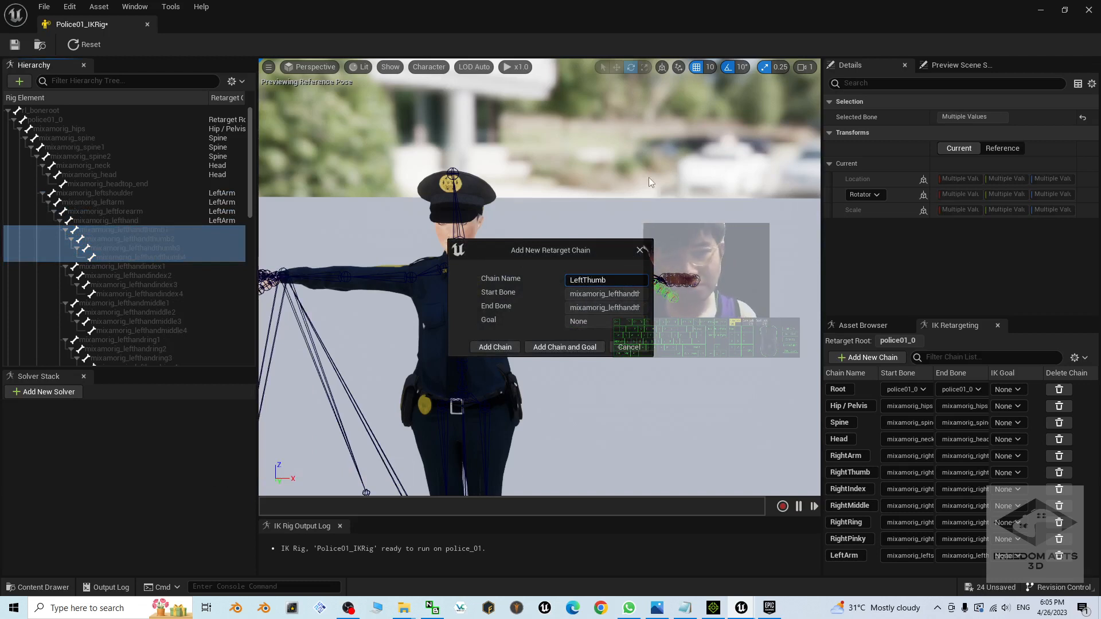
click(511, 351)
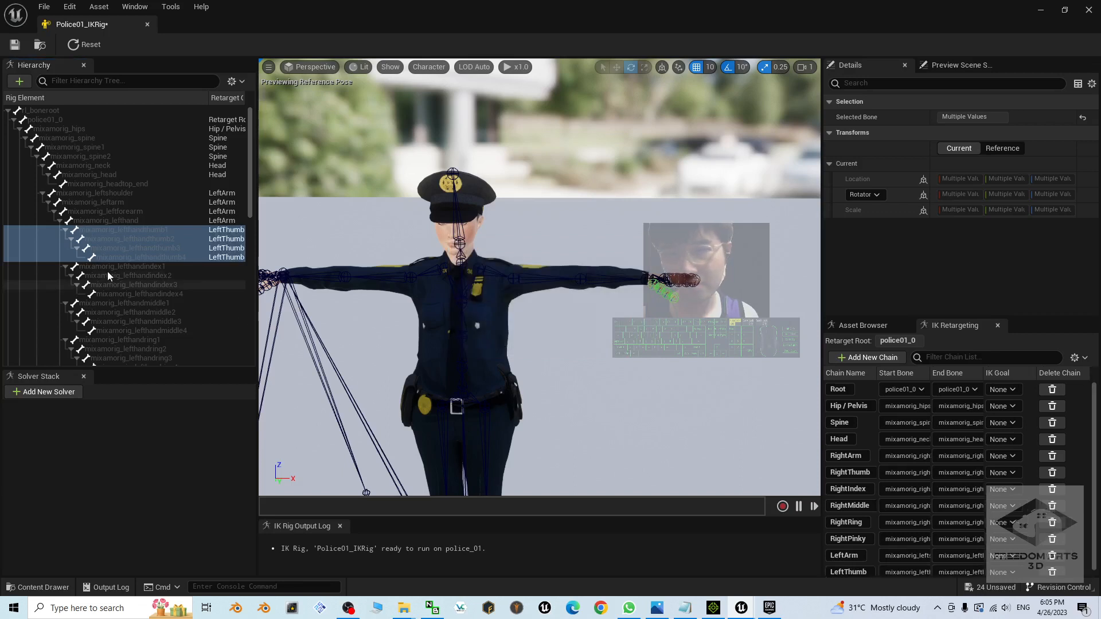
Step: Add a retarget chain named LeftIndex from mixamorig_lefthandindex1 to mixamorig_lefthandindex4, without a goal
click(129, 267)
shift+click(162, 293)
right_click(161, 294)
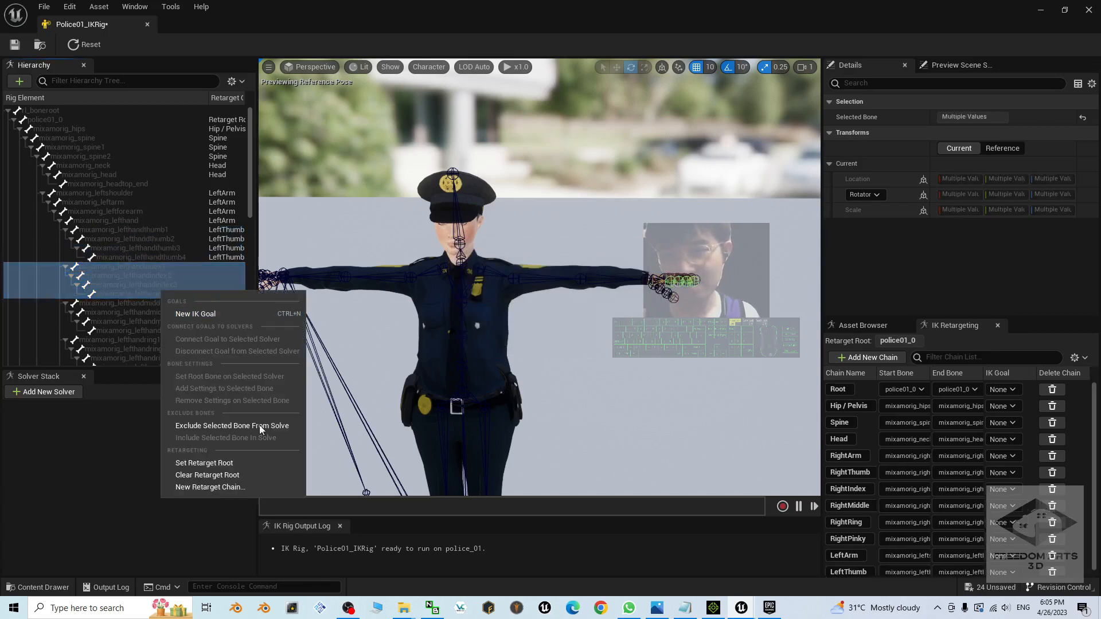
click(201, 489)
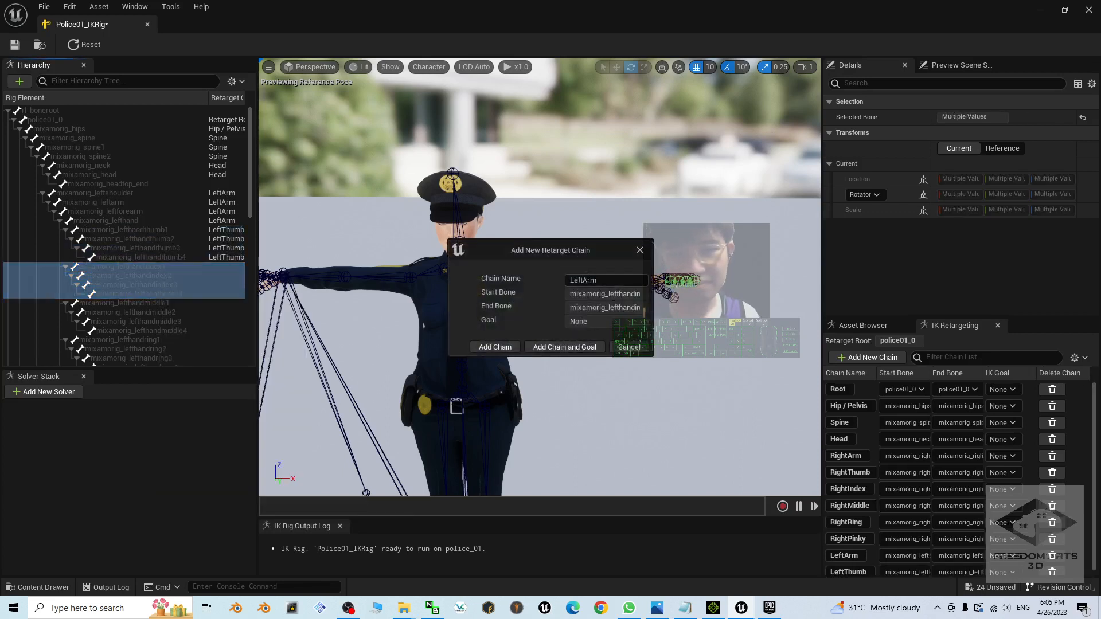
text(Index)
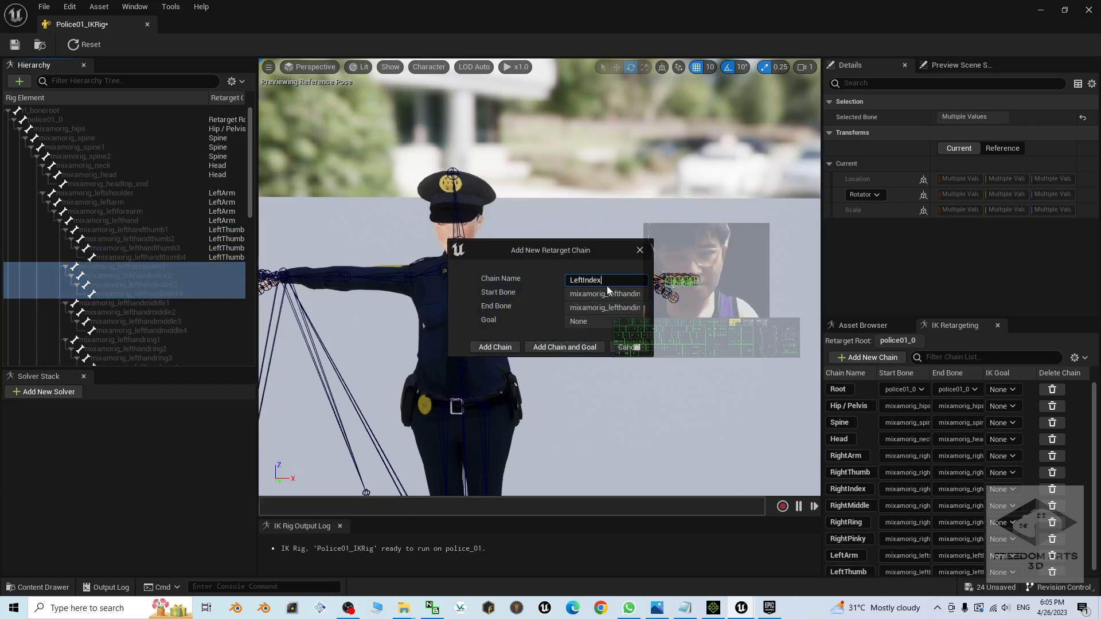
click(502, 347)
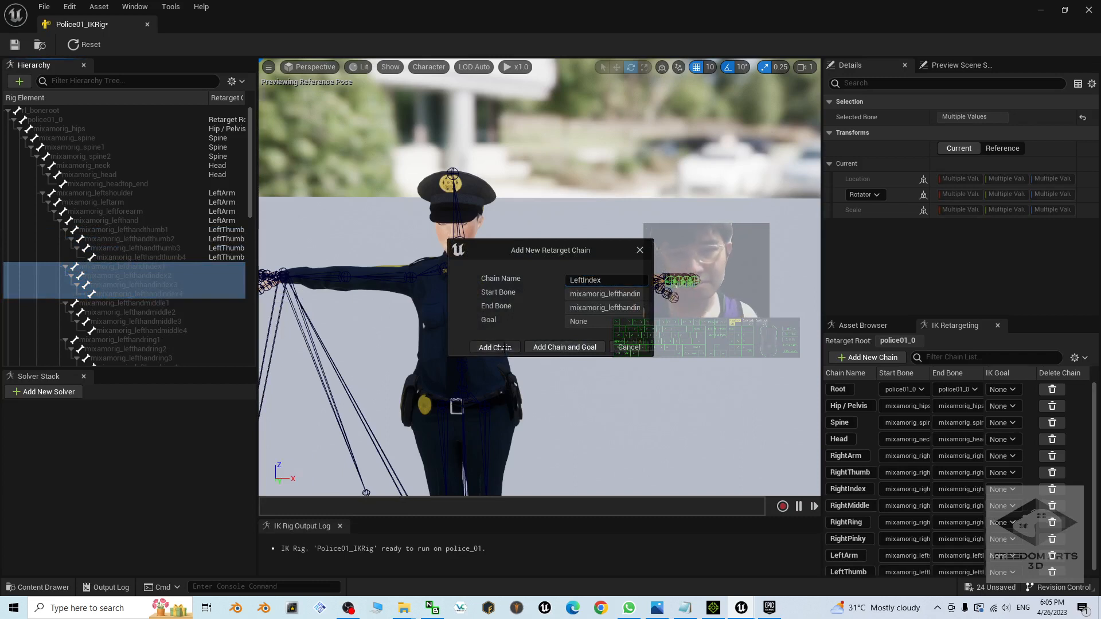
Step: Add a retarget chain named LeftMiddle from mixamorig_lefthandmiddle1 to mixamorig_lefthandmiddle4, without a goal
click(158, 304)
shift+click(171, 331)
right_click(171, 322)
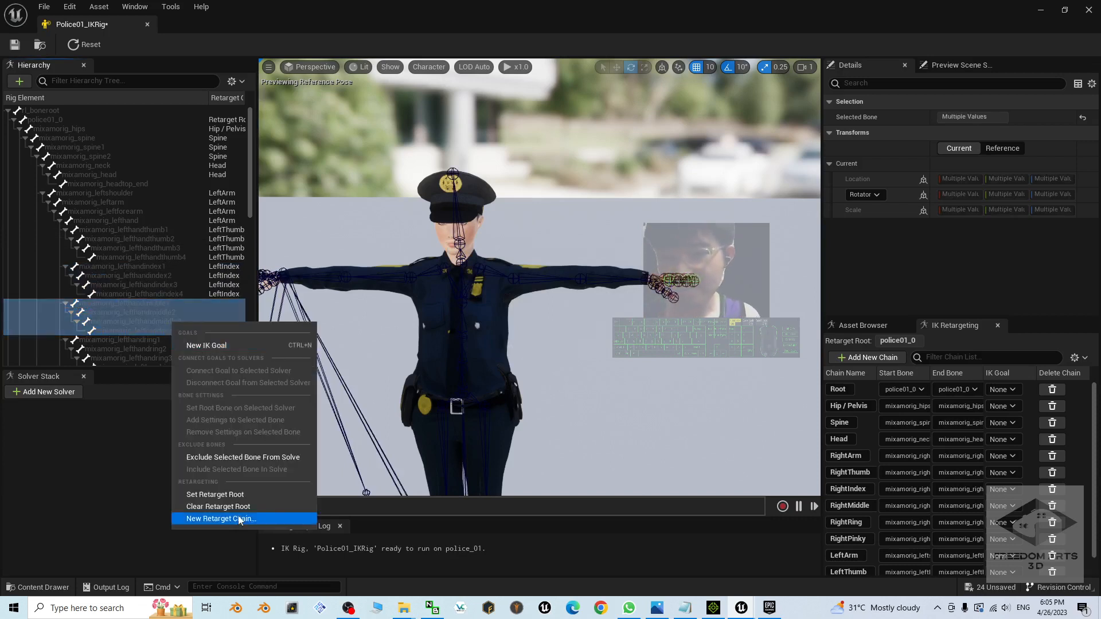
click(247, 520)
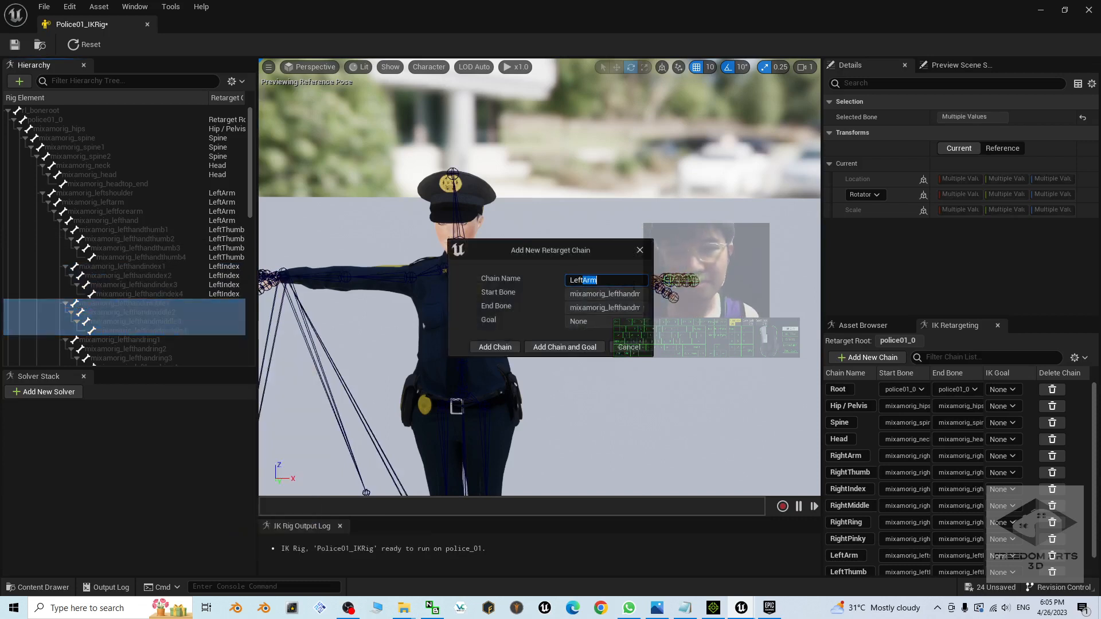
text(Middle)
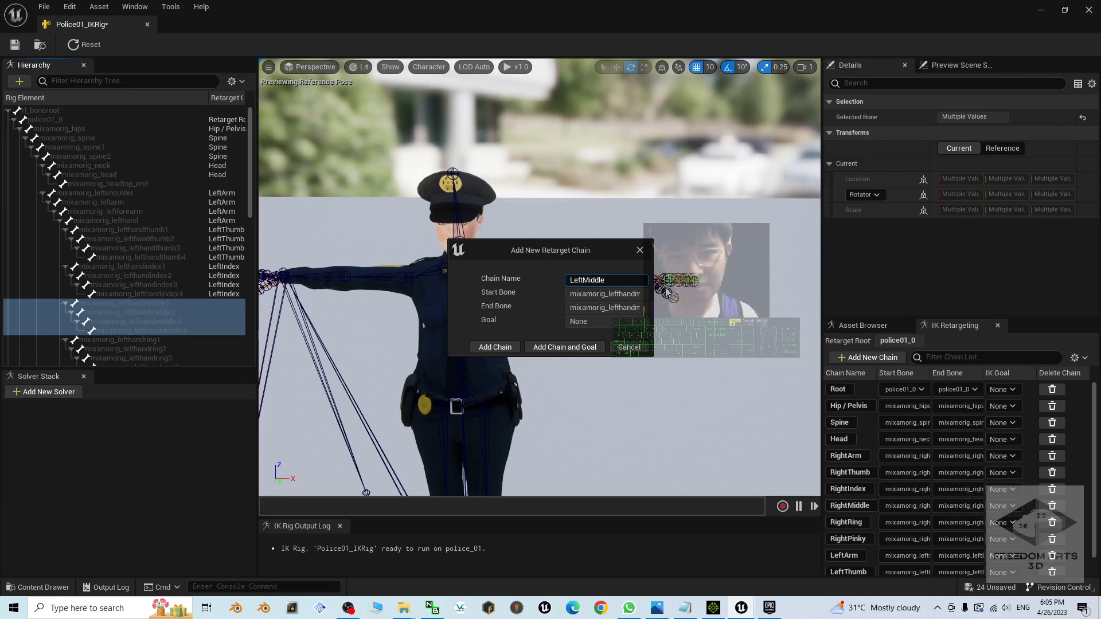
click(495, 347)
Step: Add a retarget chain named LeftRing from mixamorig_lefthandring1 to mixamorig_lefthandring4, without a goal
scroll(154, 281, down, 5)
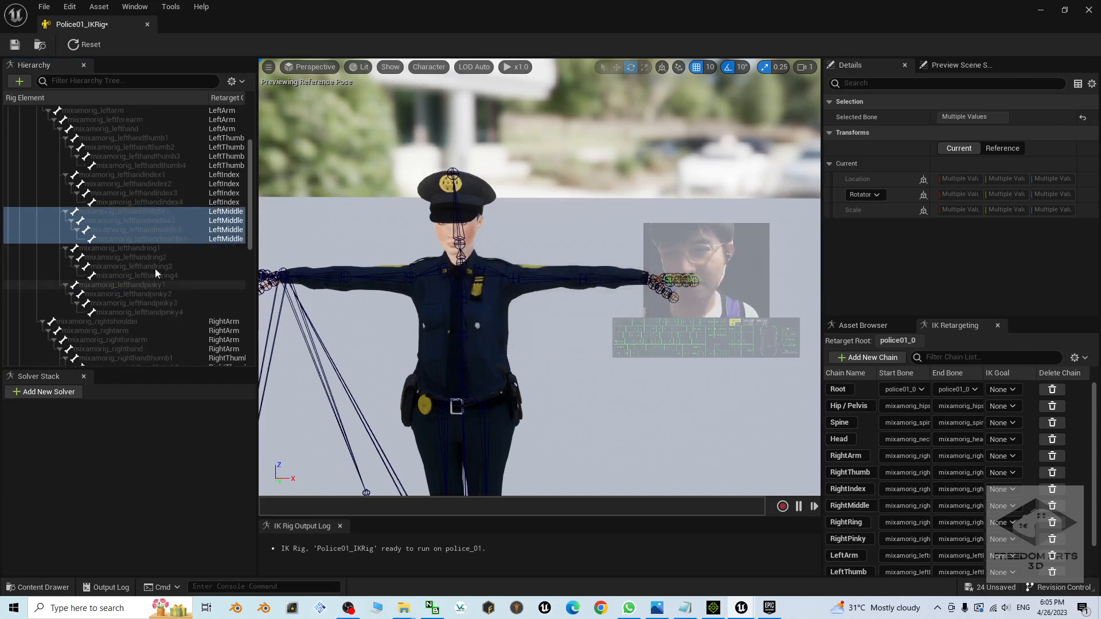
shift+click(150, 247)
click(164, 267)
click(152, 249)
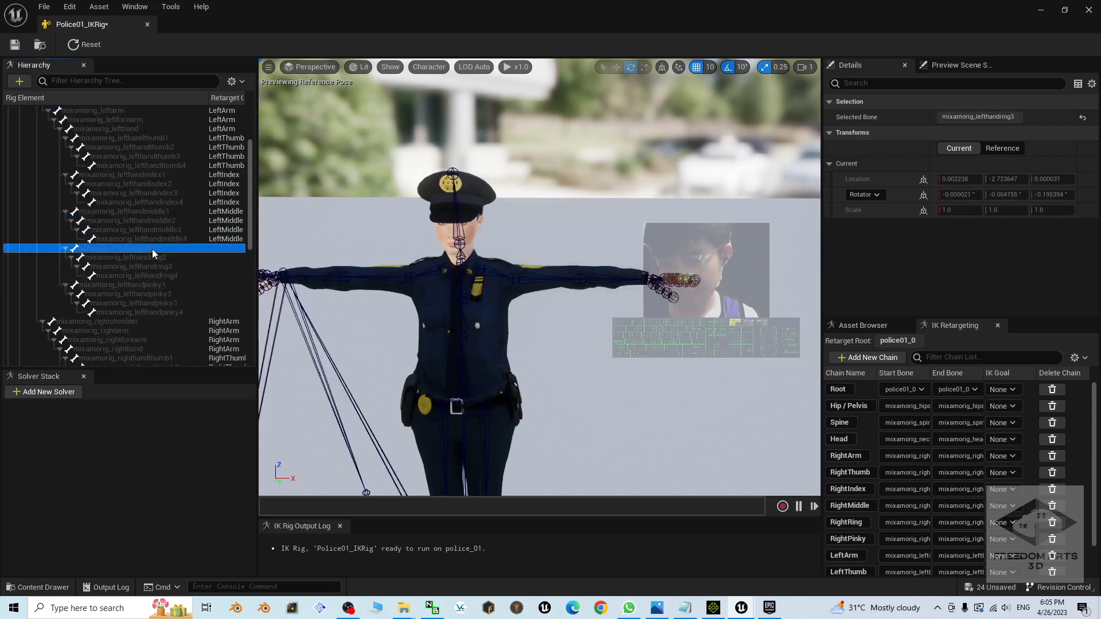
shift+click(163, 274)
right_click(163, 273)
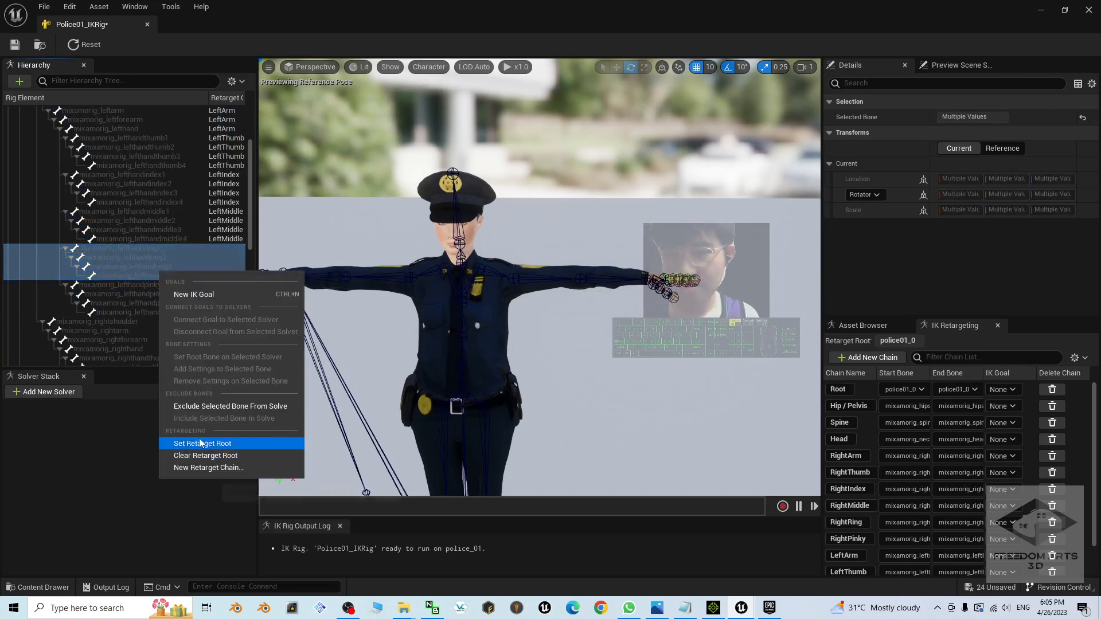
click(209, 467)
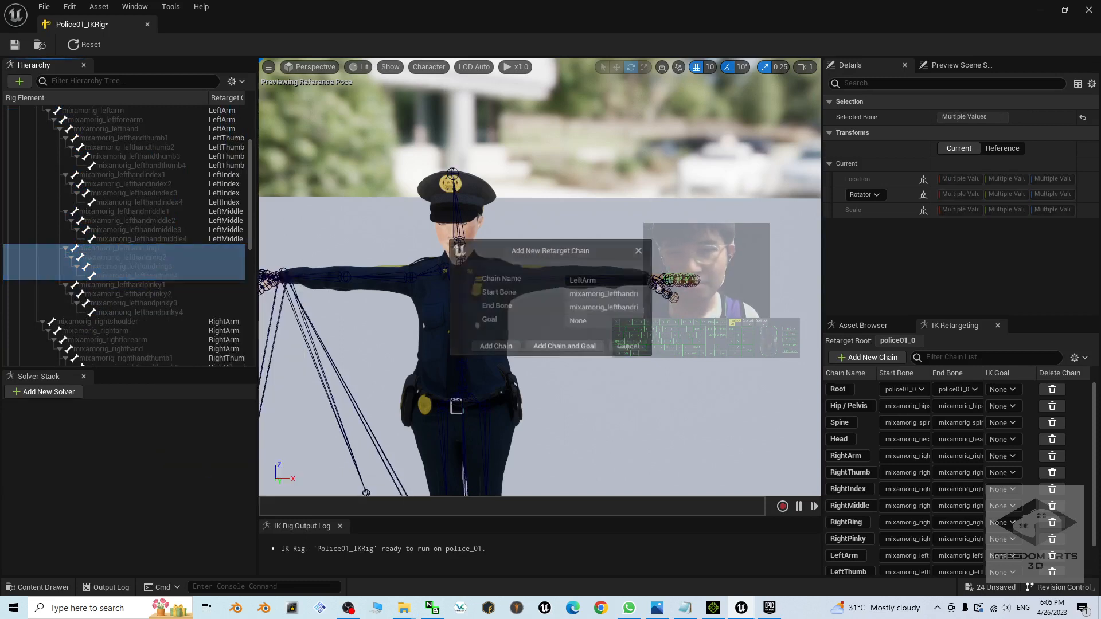
double_click(583, 280)
text(LeftRing)
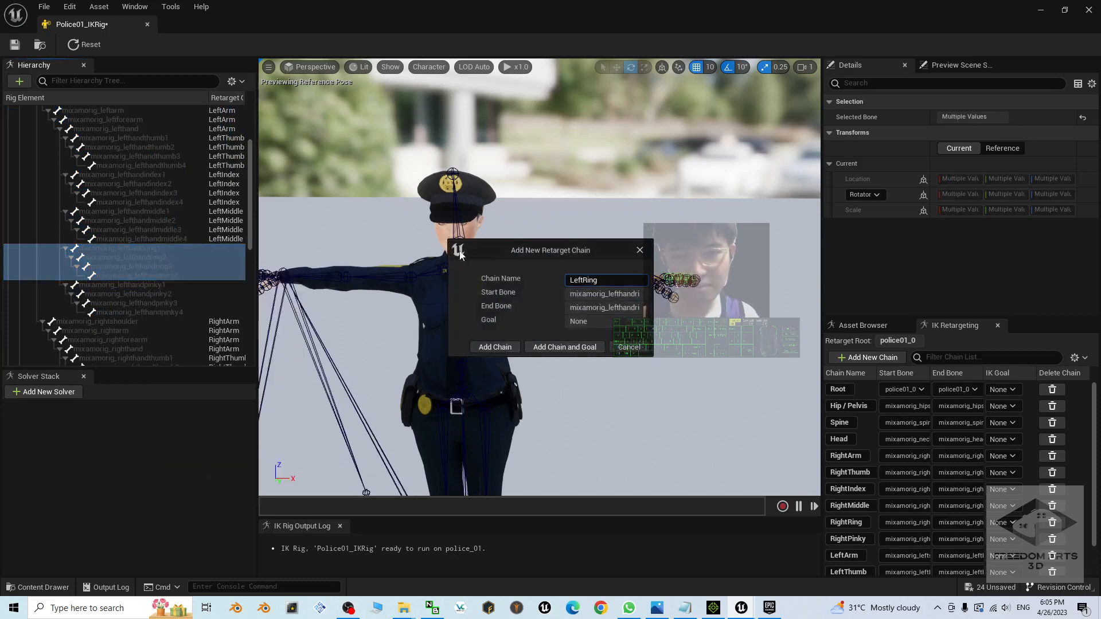
click(494, 347)
Step: Add a retarget chain named LeftPinky from mixamorig_lefthandpinky1 to mixamorig_lefthandpinky4, without a goal
click(138, 286)
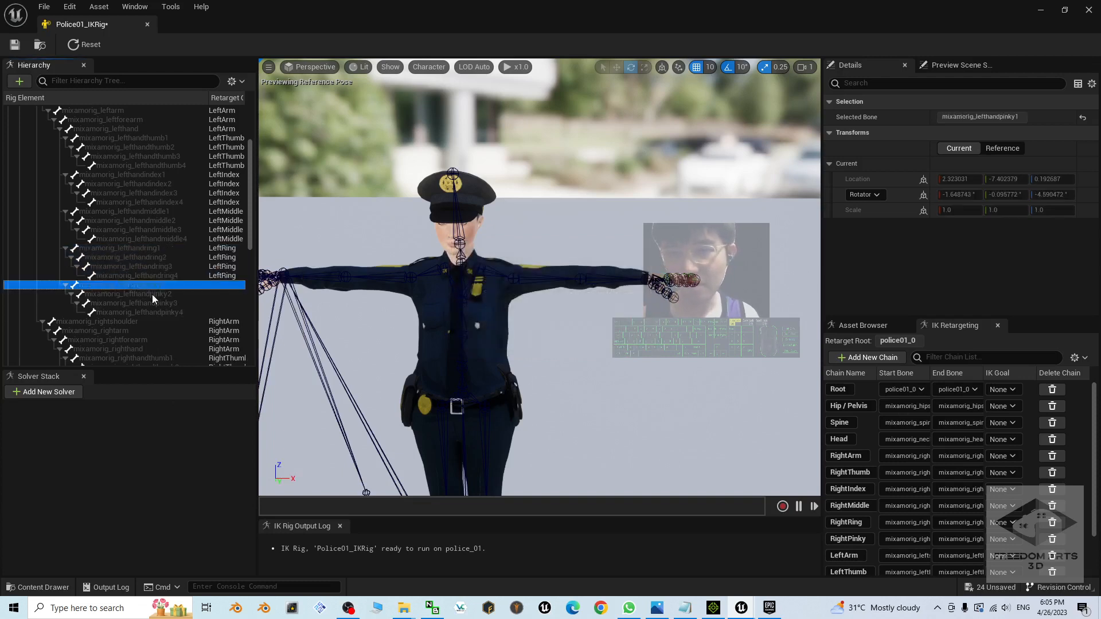
shift+click(163, 312)
right_click(163, 308)
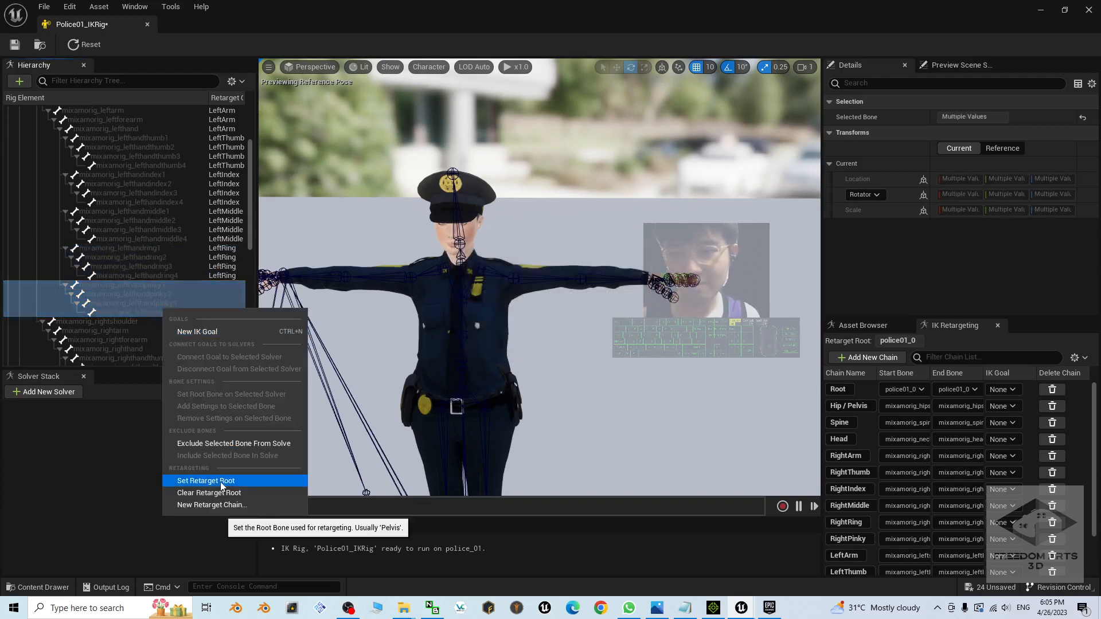
click(212, 505)
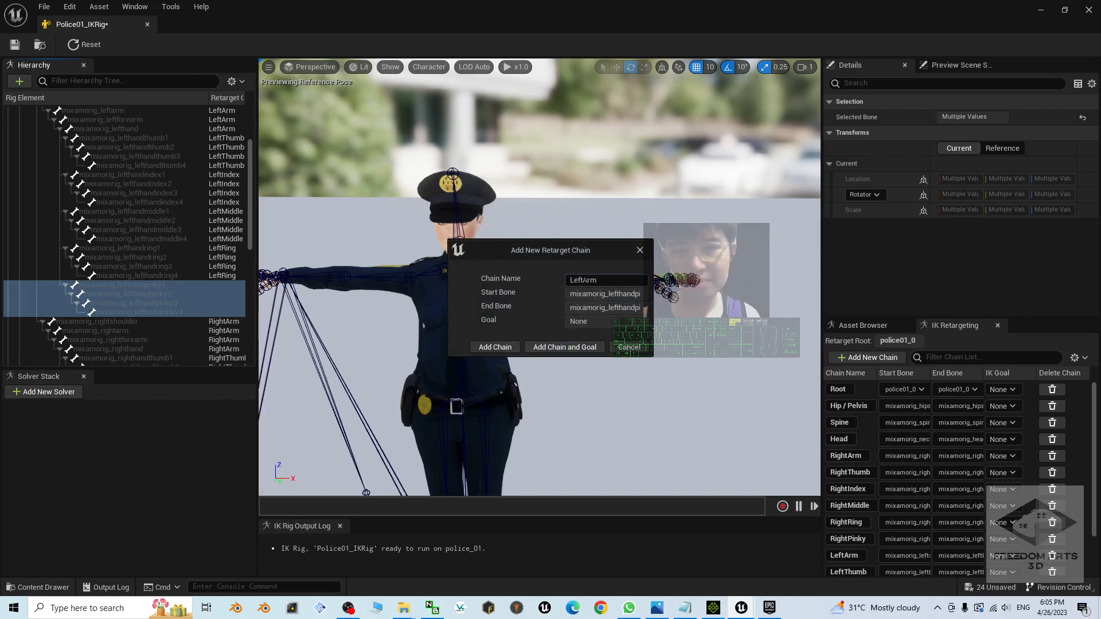
drag(583, 280, 682, 259)
text(Pinky)
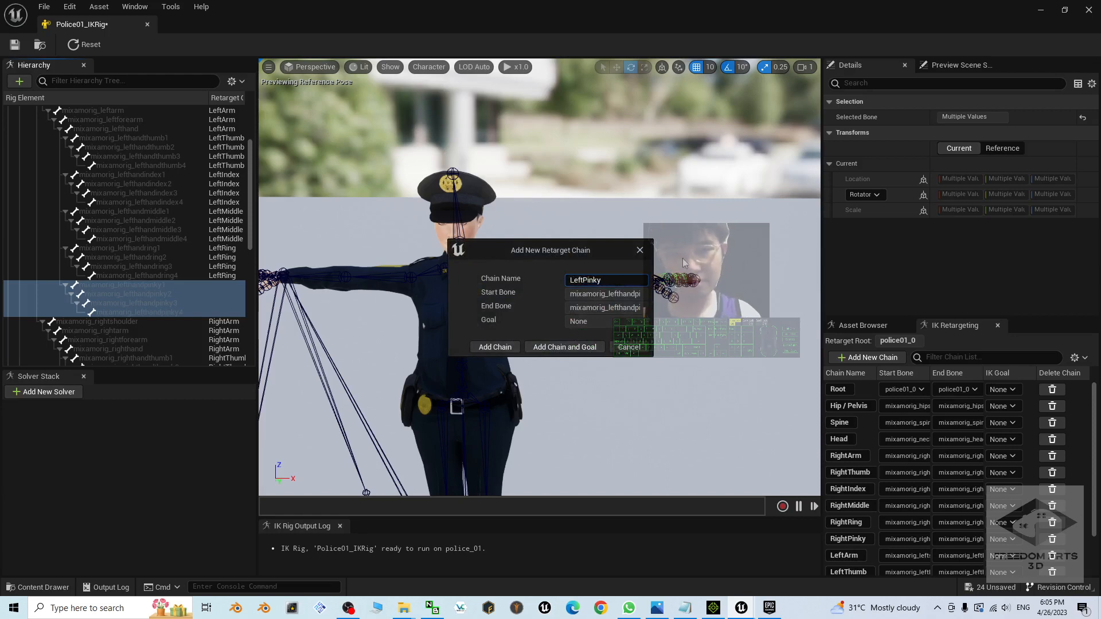
click(493, 347)
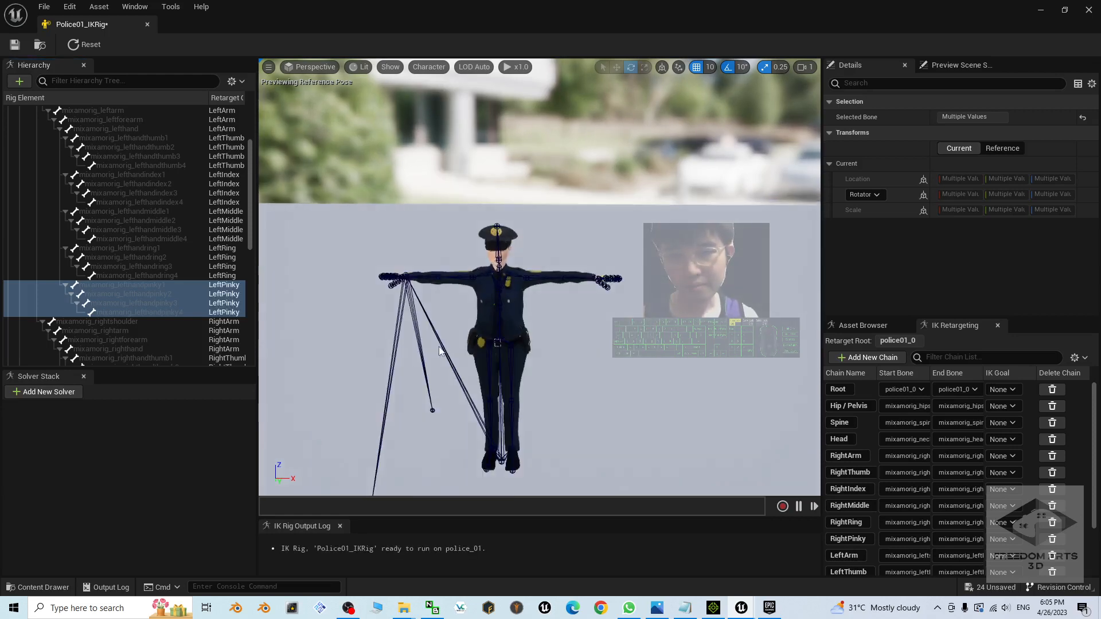
Step: Add a retarget chain named RightLeg from mixamorig_rightupleg to mixamorig_righttoebase, without a goal
scroll(160, 253, down, 12)
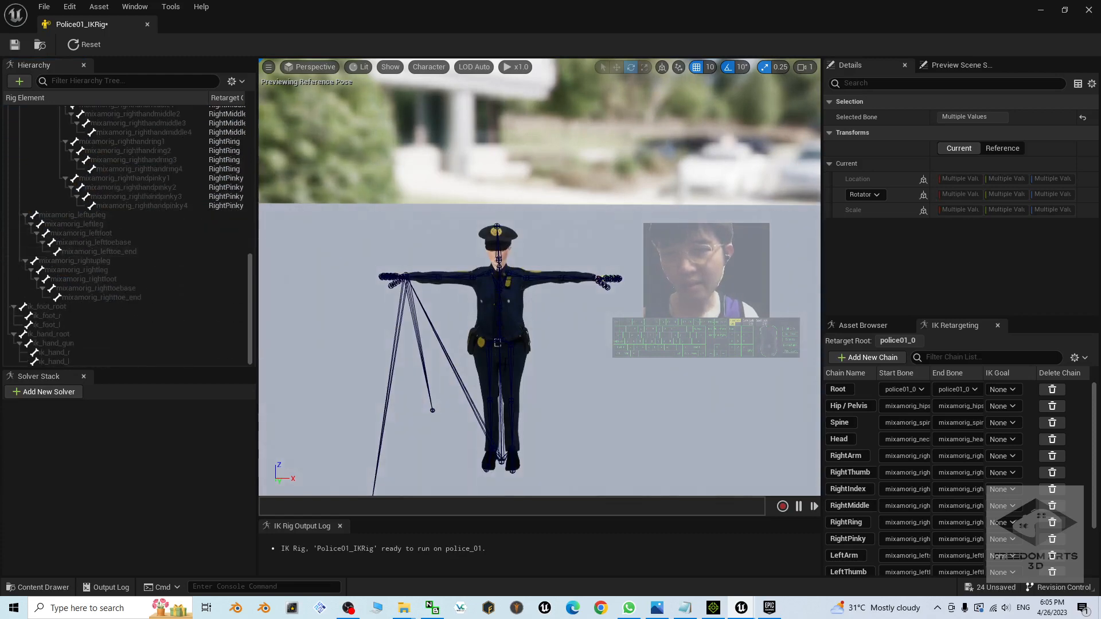
scroll(510, 394, up, 5)
scroll(510, 393, down, 4)
shift+middle_drag(490, 352, 491, 466)
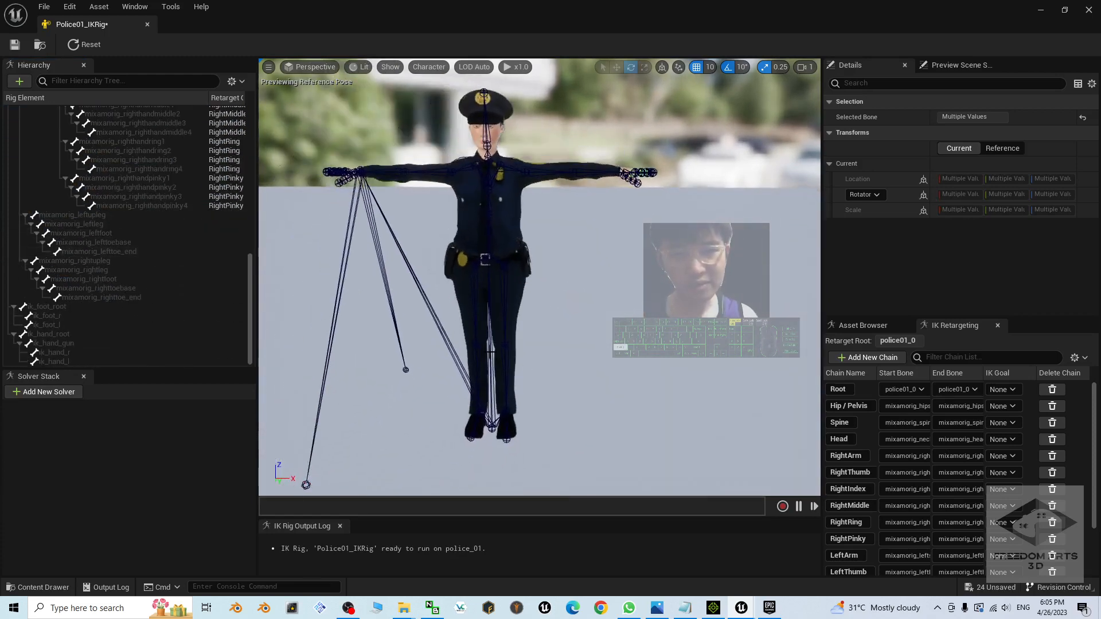
scroll(489, 352, up, 5)
click(97, 261)
scroll(366, 298, down, 3)
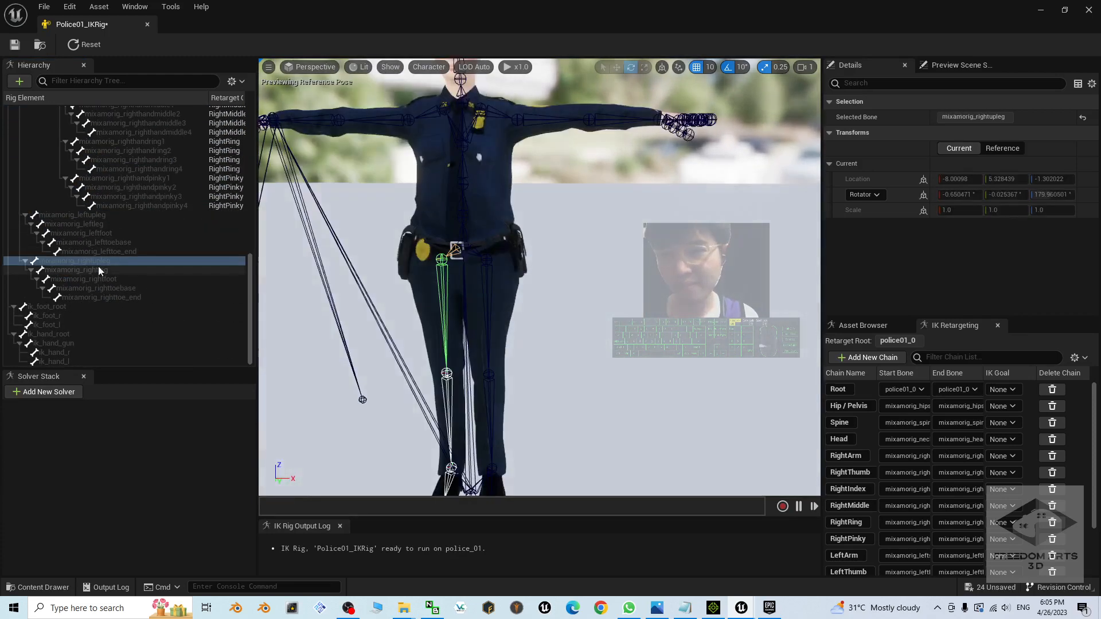
click(104, 260)
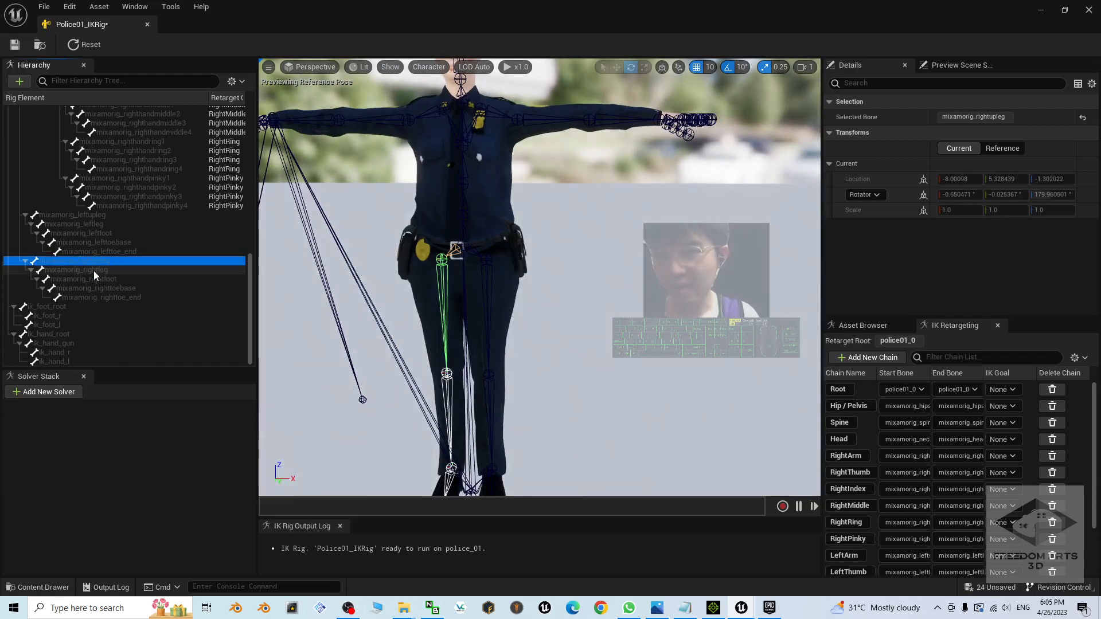
ctrl+click(102, 267)
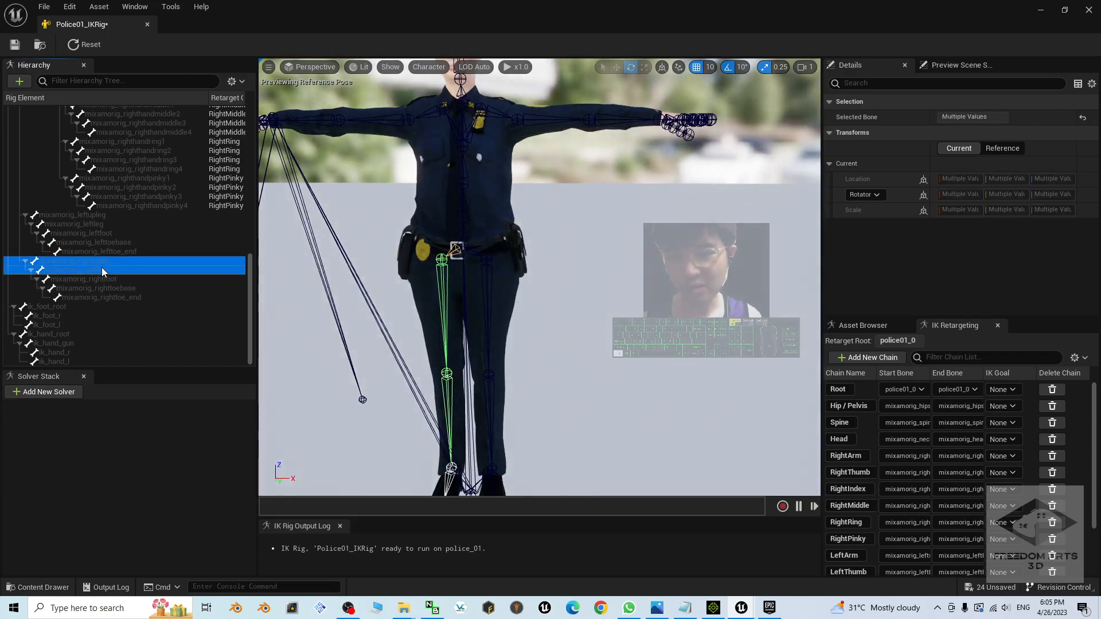
scroll(590, 325, down, 3)
scroll(539, 345, up, 3)
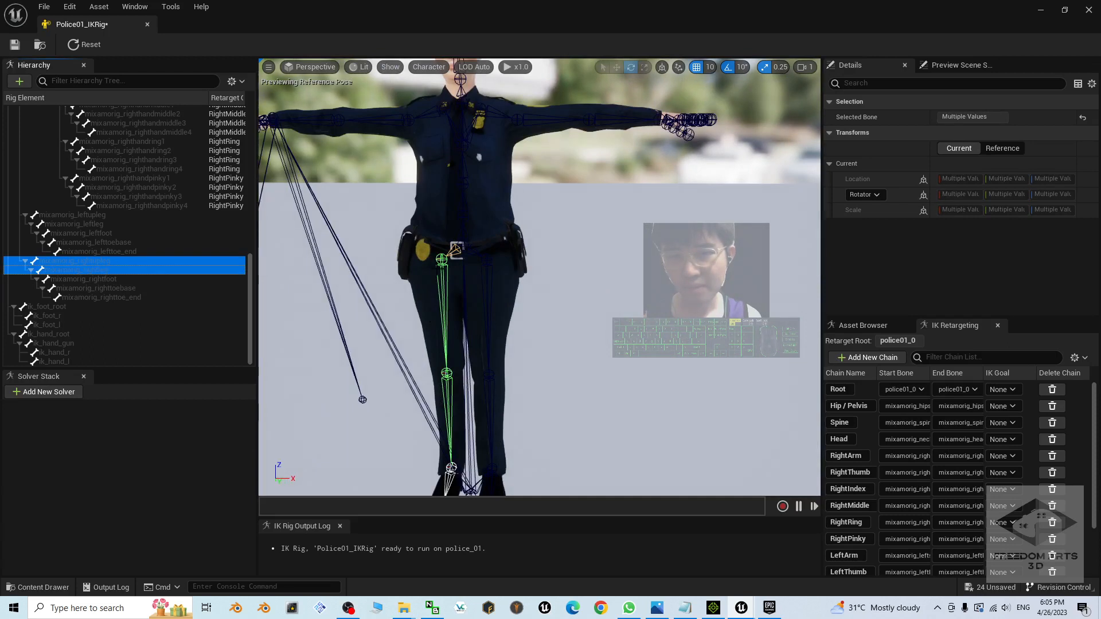
ctrl+click(116, 280)
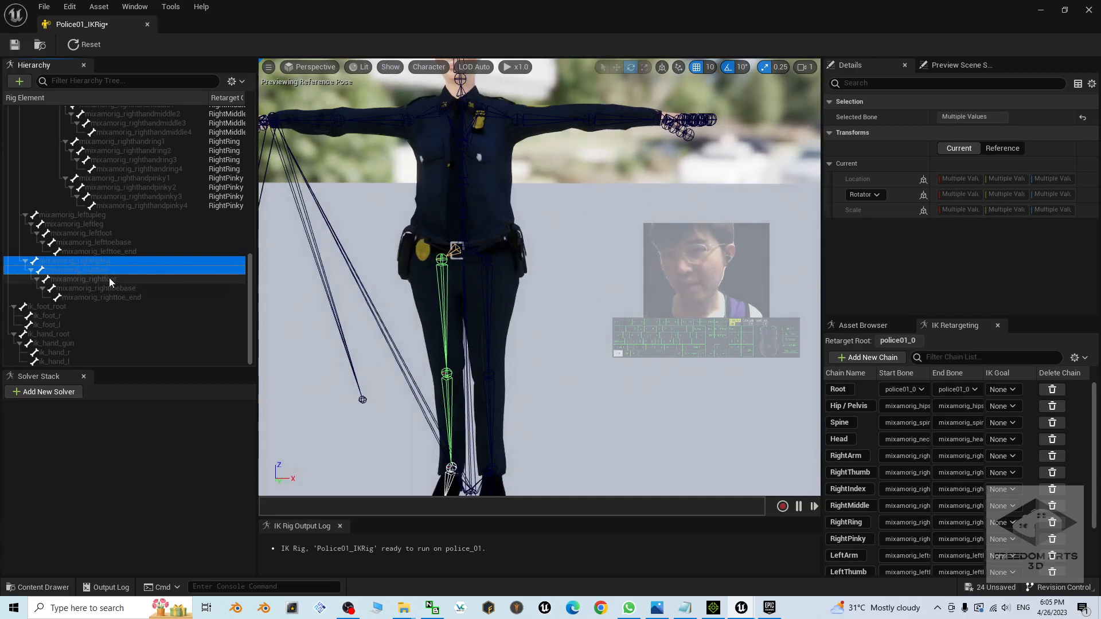
scroll(618, 325, down, 3)
scroll(618, 324, up, 2)
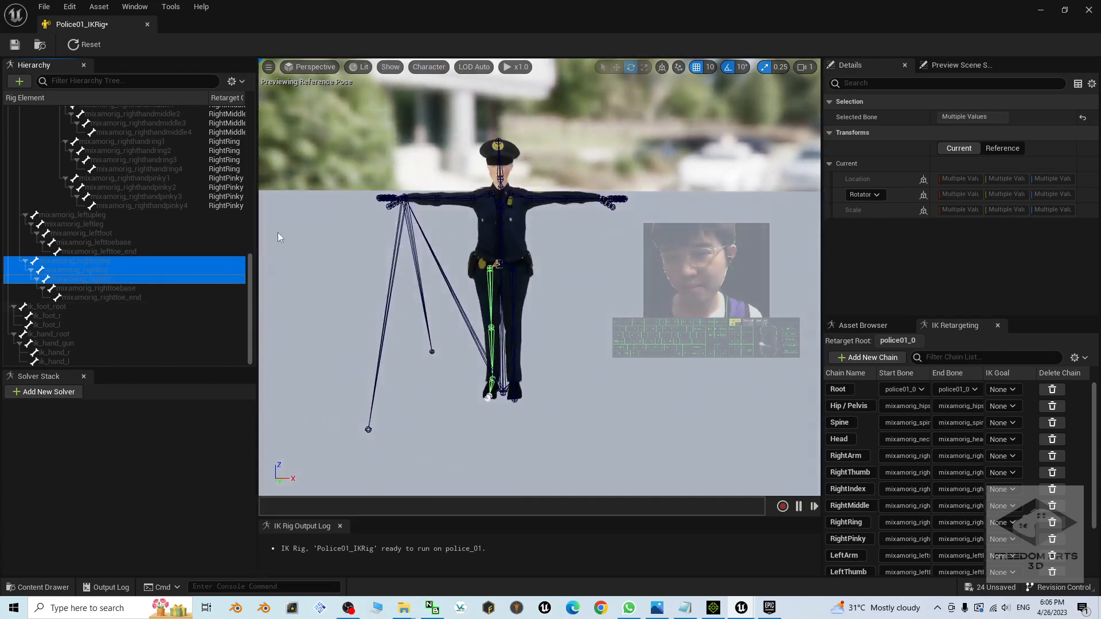
ctrl+click(140, 290)
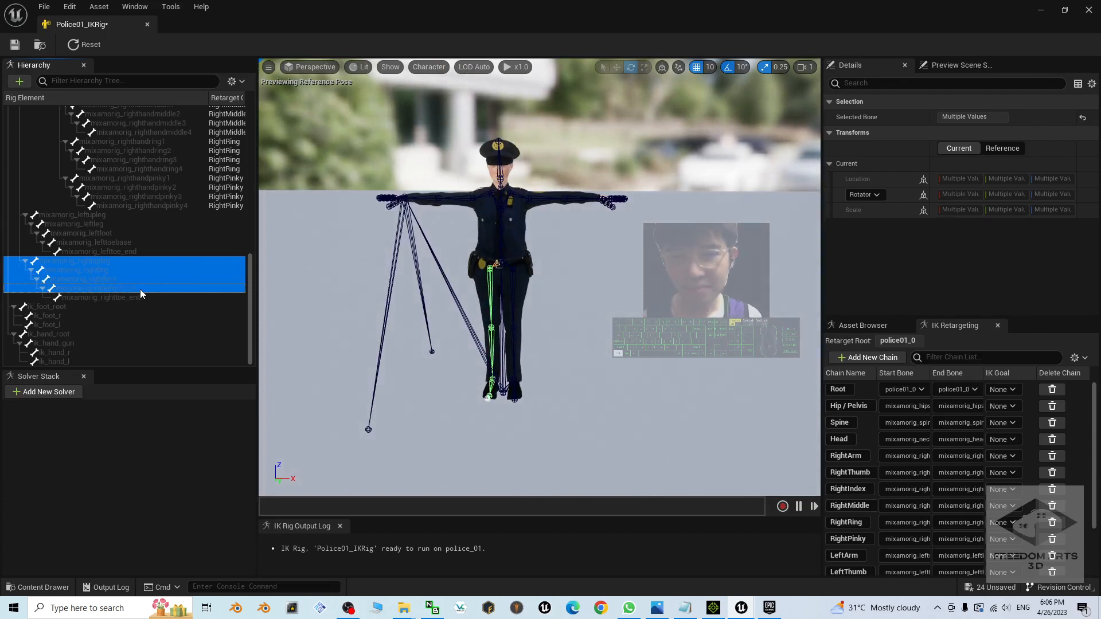
right_click(96, 277)
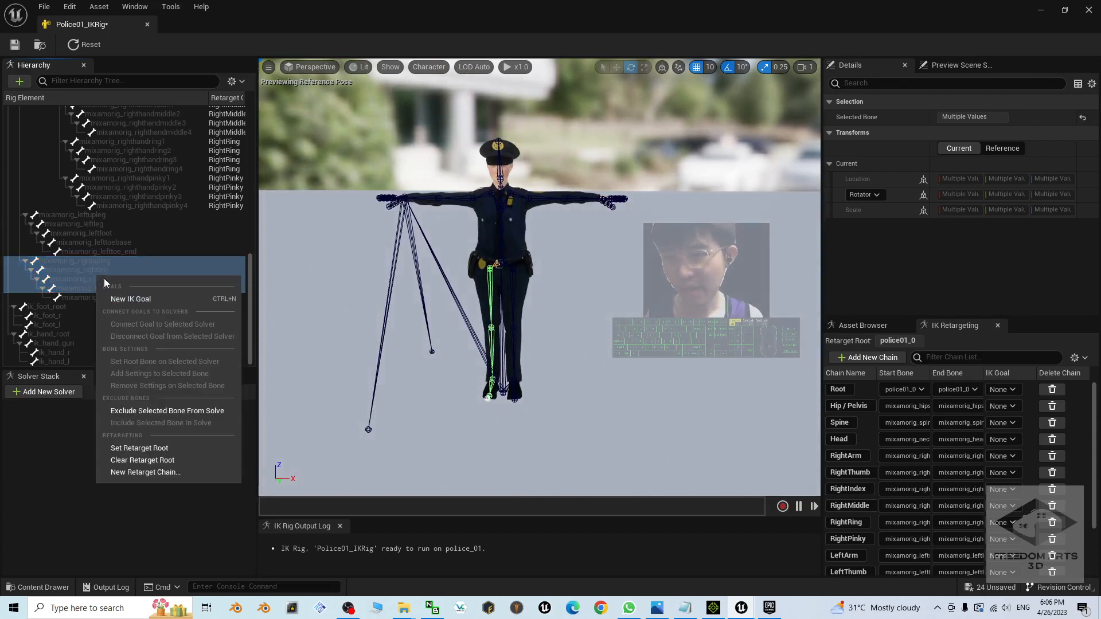
click(147, 473)
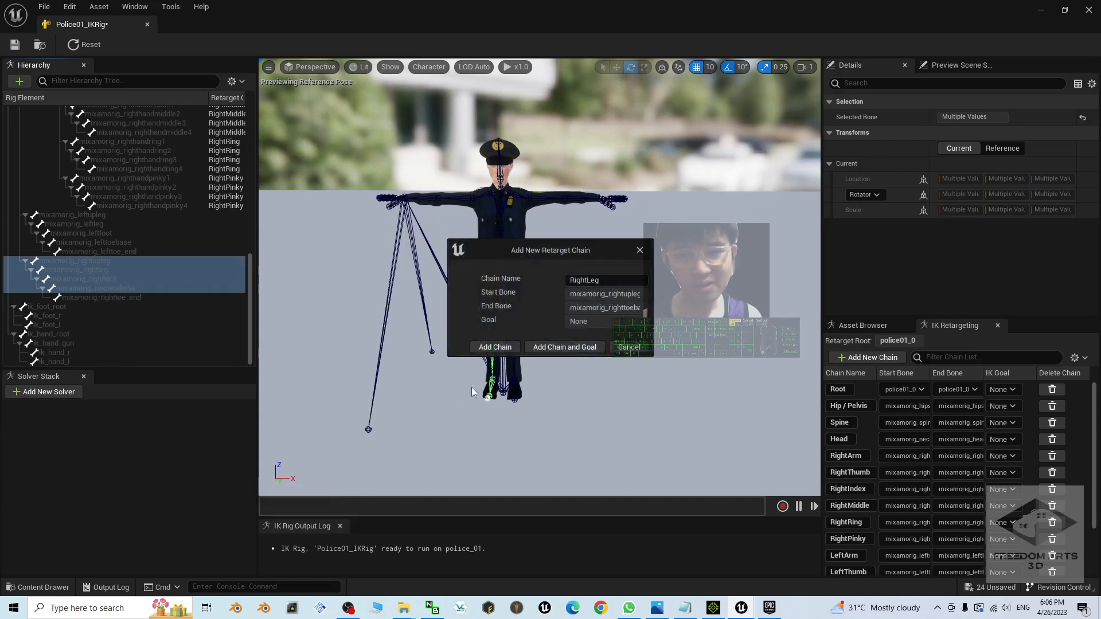
click(495, 346)
Step: Add a retarget chain named LeftLeg from mixamorig_leftupleg to mixamorig_lefttoebase, without a goal
scroll(109, 280, up, 1)
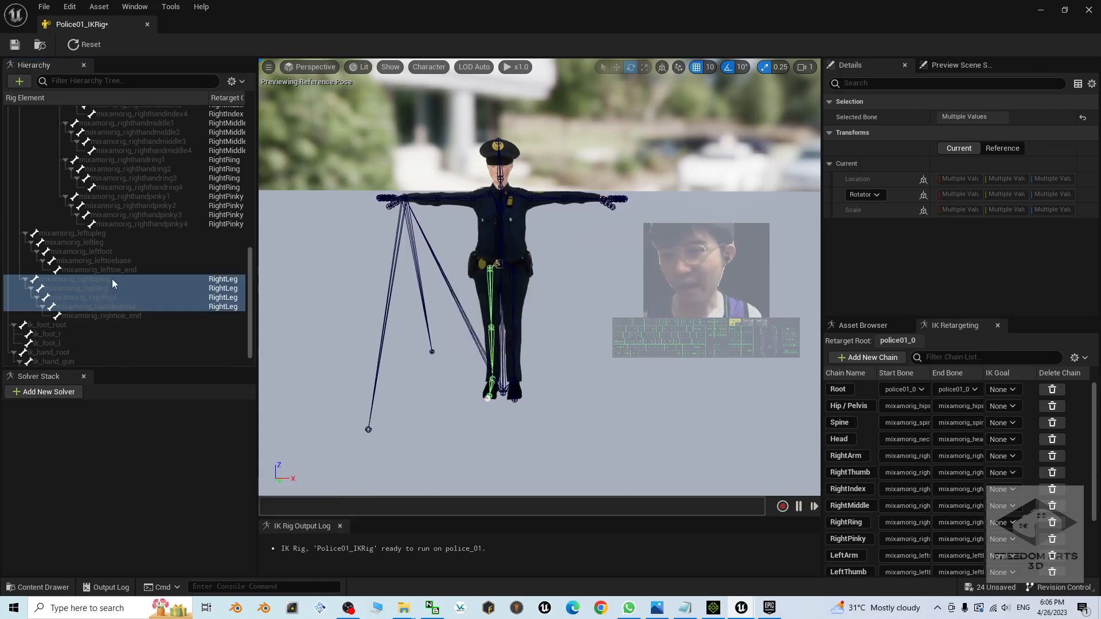
click(87, 231)
shift+click(105, 258)
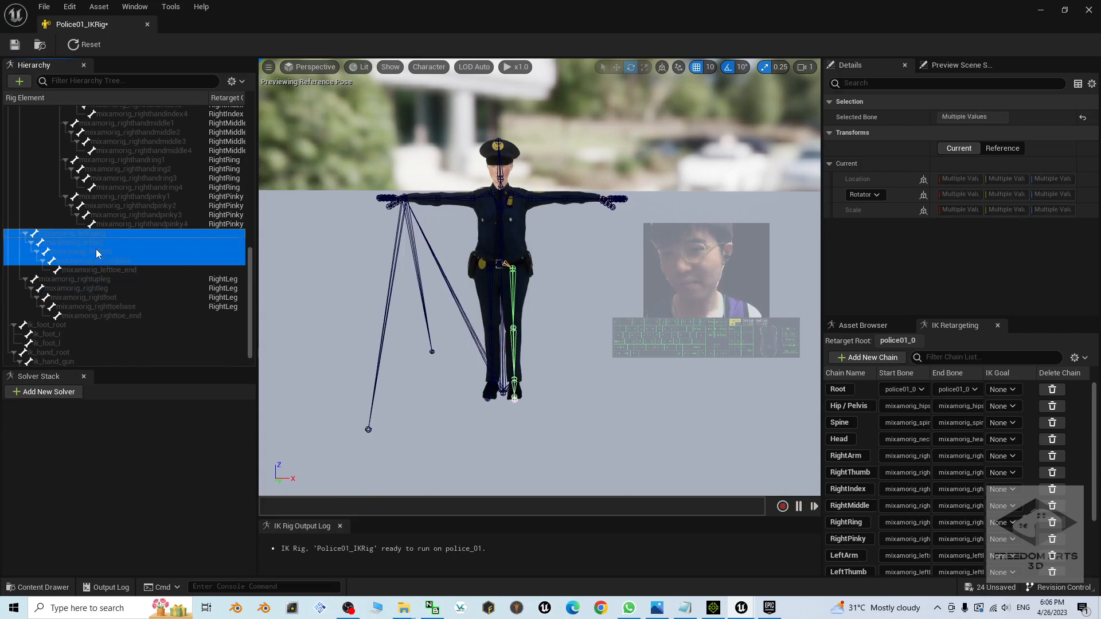
right_click(96, 253)
click(151, 445)
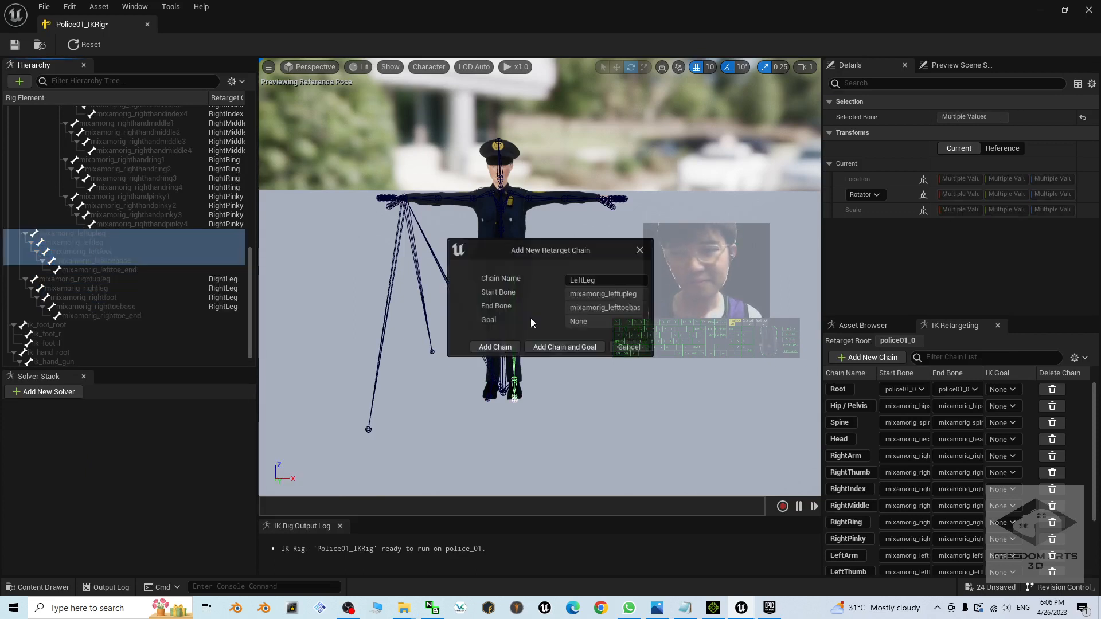
click(493, 347)
Step: Review the retarget chain list, save Police01_IKRig and close its editor
scroll(953, 431, down, 3)
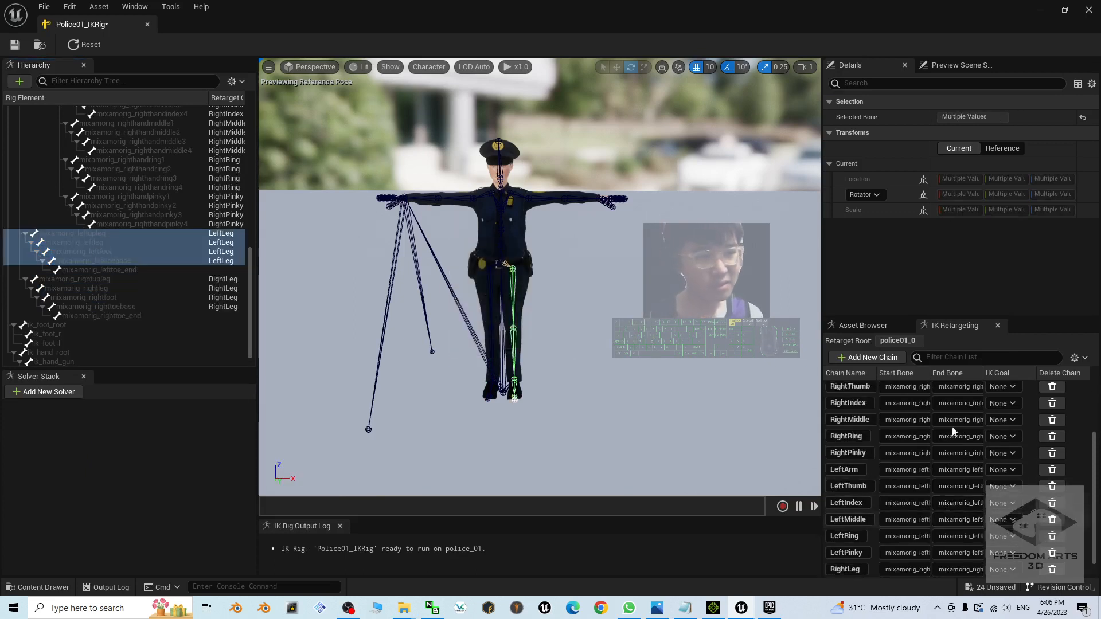
scroll(972, 486, up, 3)
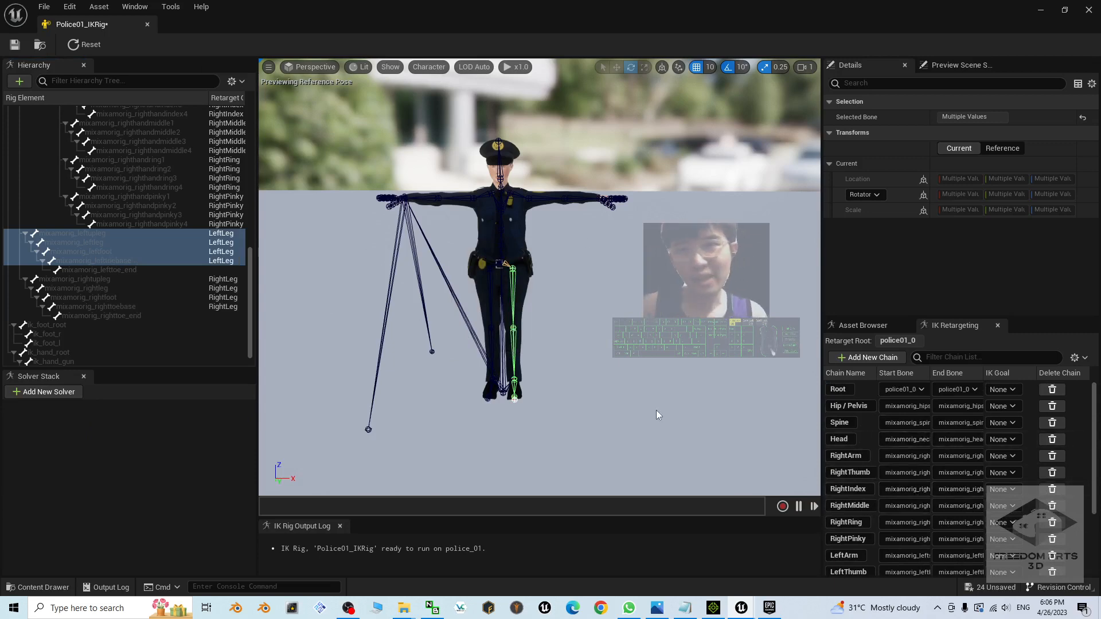
click(15, 45)
click(1090, 10)
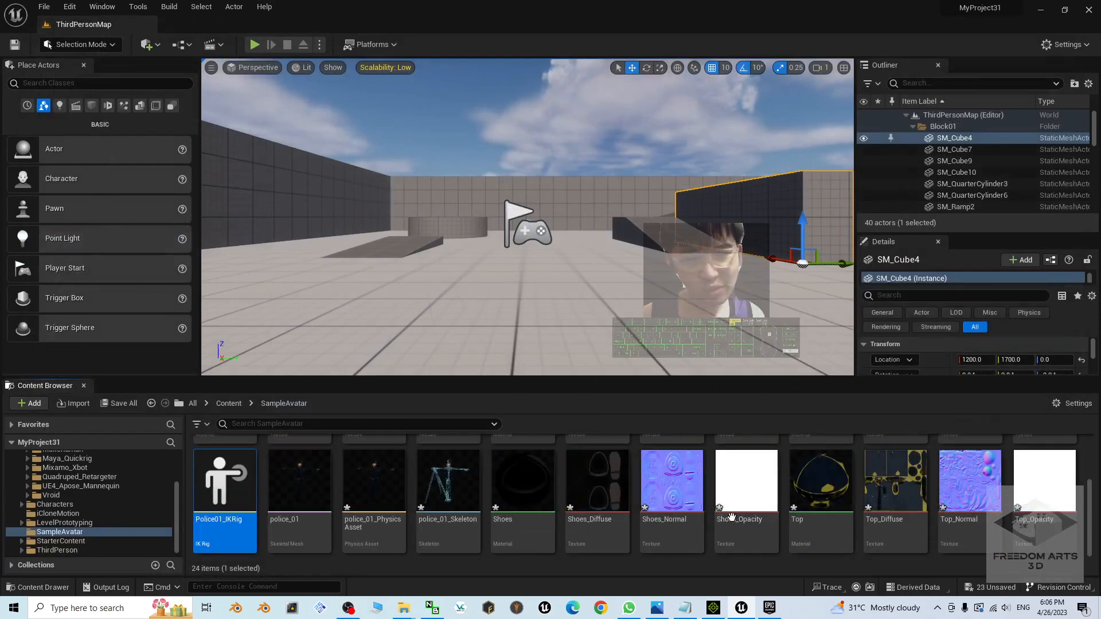
Step: Open the police_01_Skeleton asset and show the retargeting options in its skeleton tree
click(449, 480)
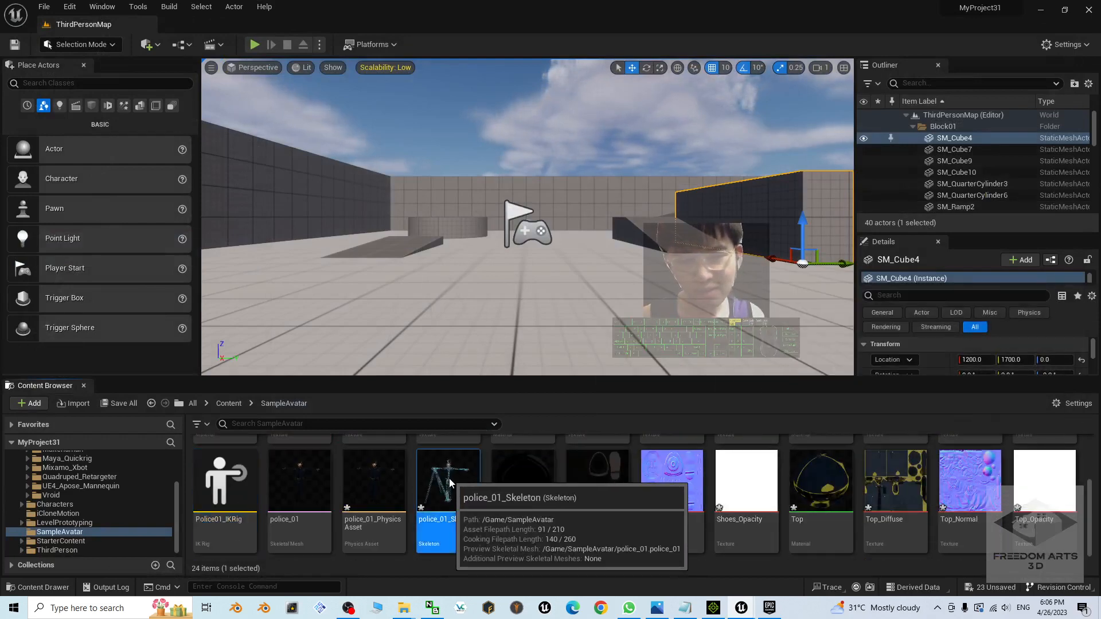
double_click(449, 478)
click(196, 69)
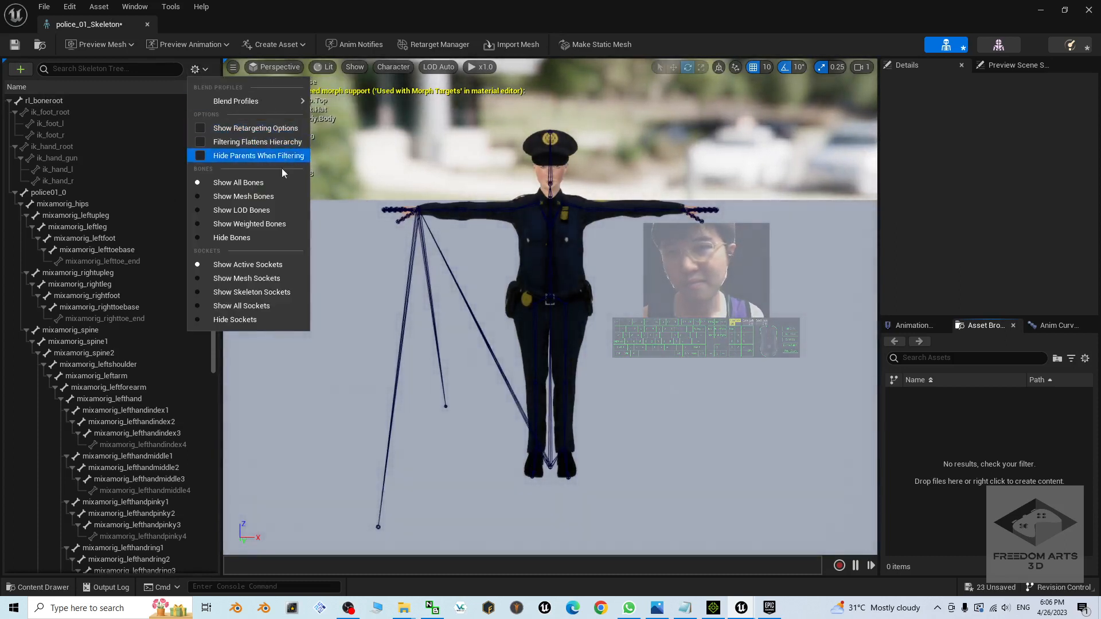
click(202, 129)
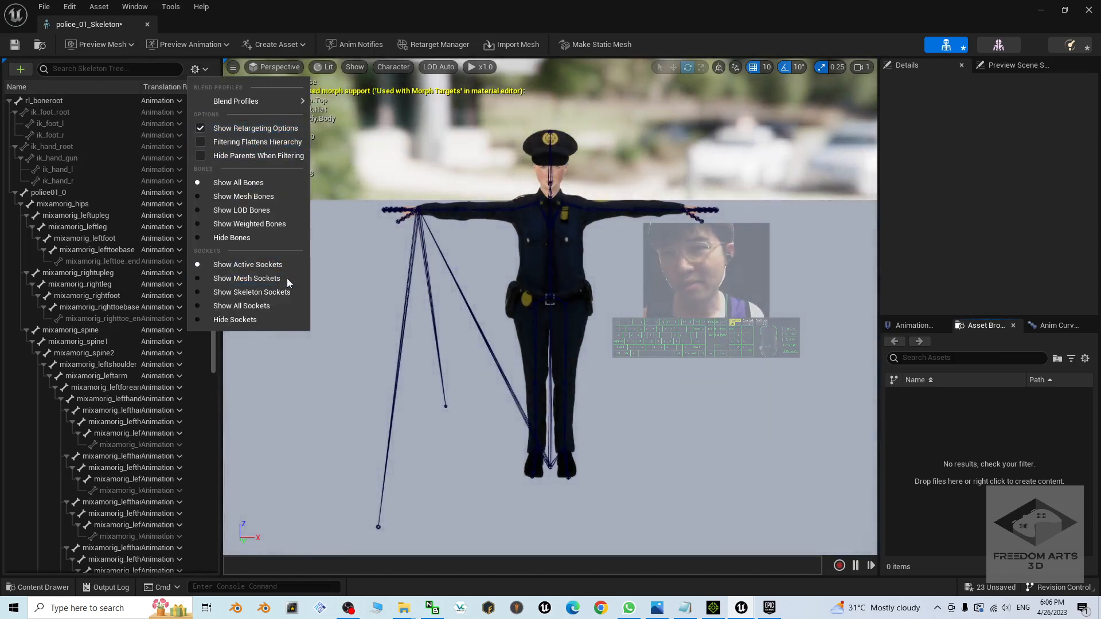
click(343, 453)
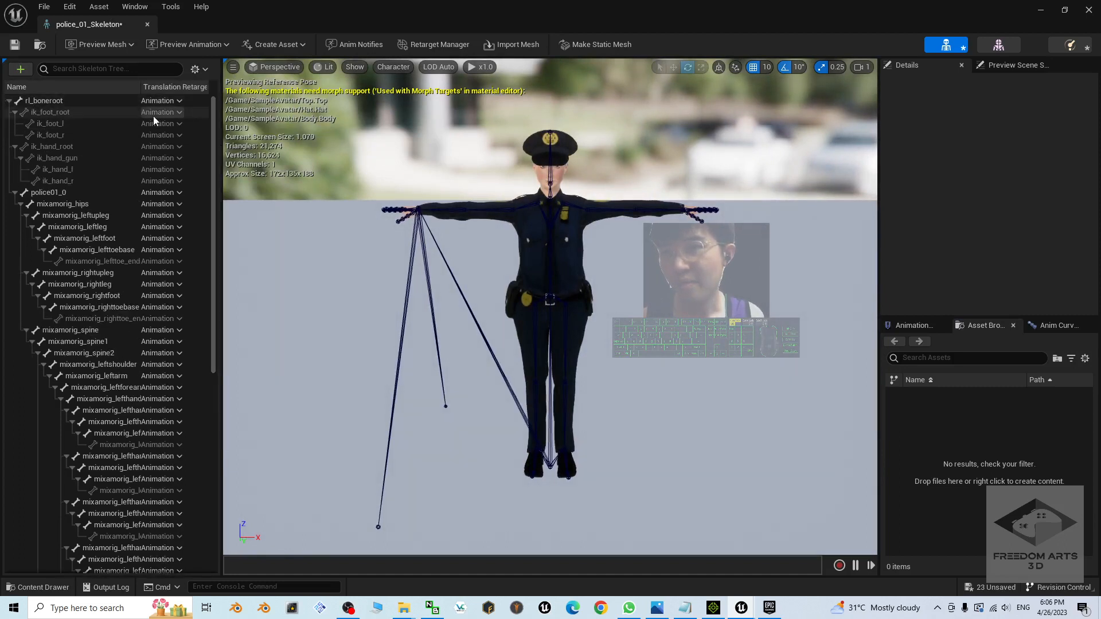
Step: Set the translation retargeting mode of the police01_0 bone to Animation Scaled
click(157, 193)
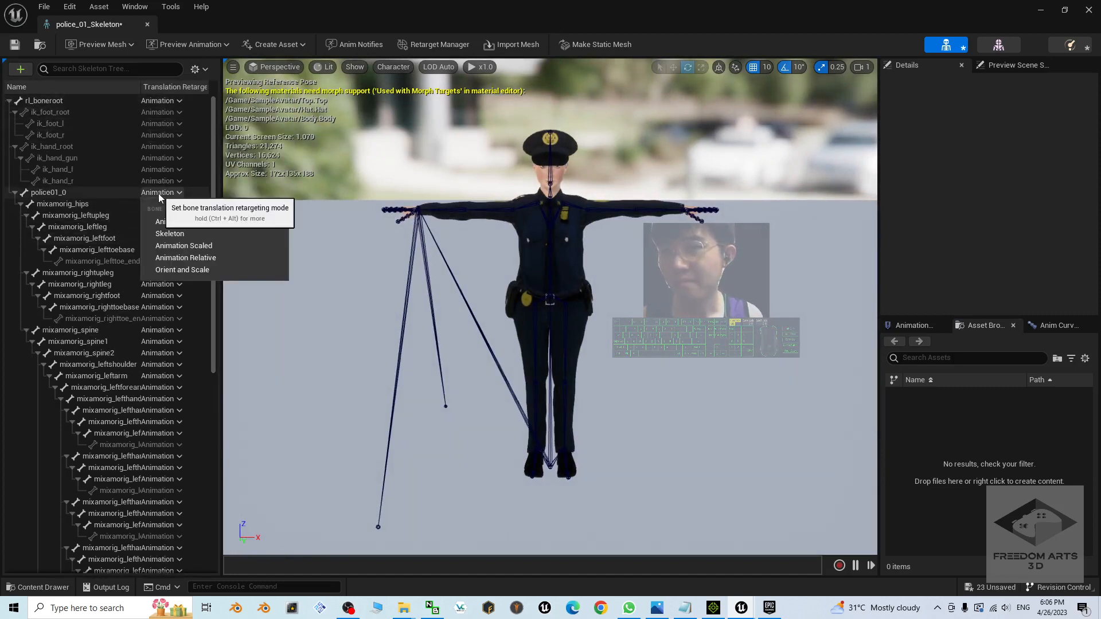
click(91, 193)
click(72, 204)
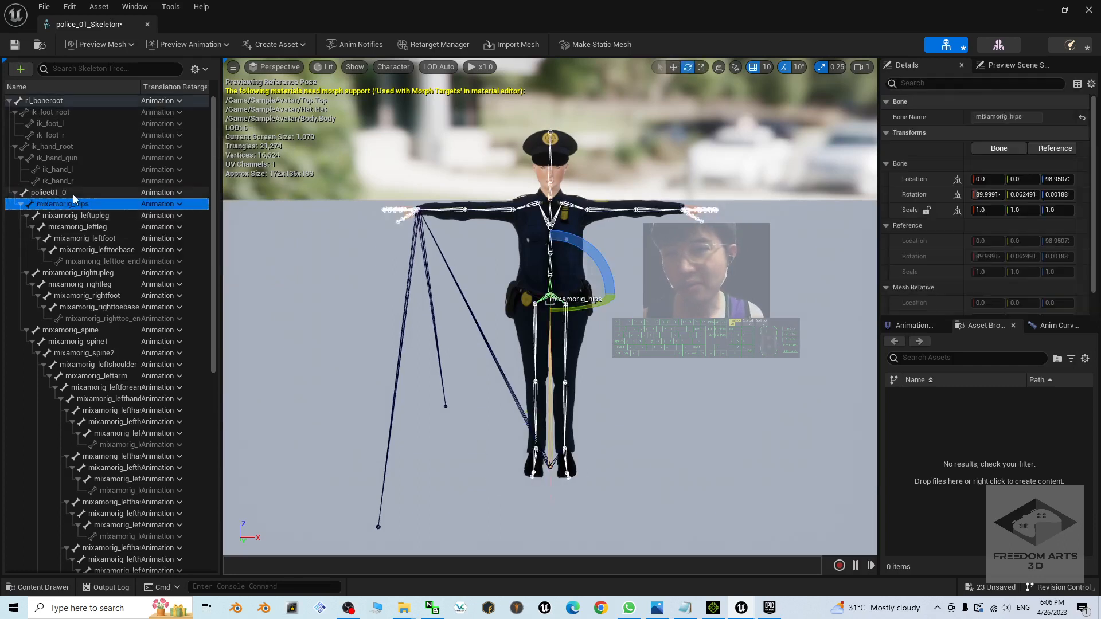
click(103, 193)
click(171, 193)
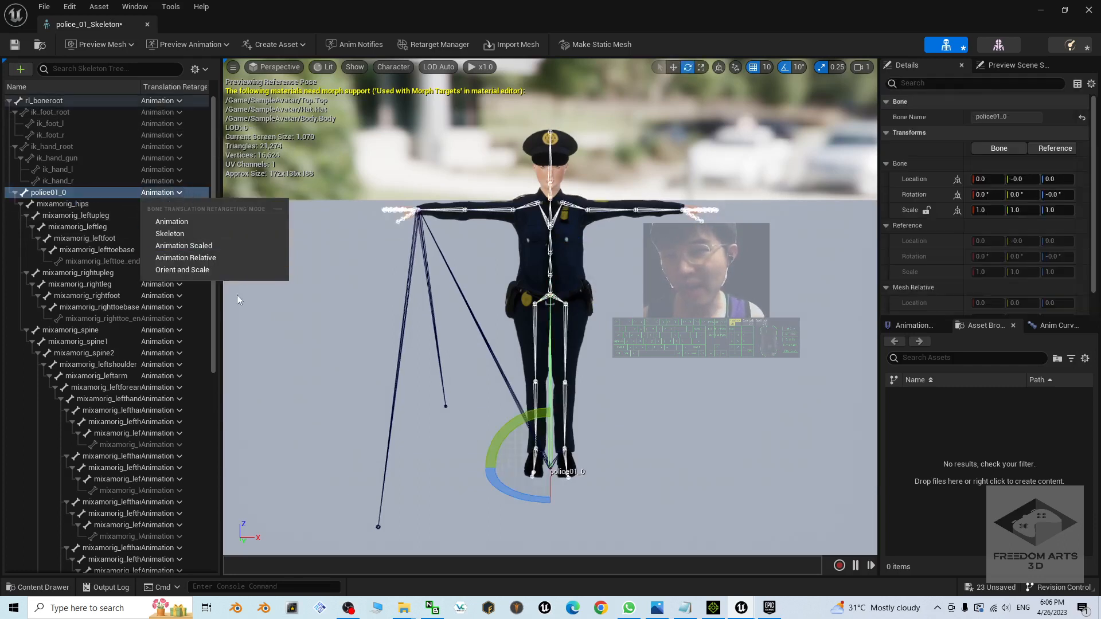
click(184, 246)
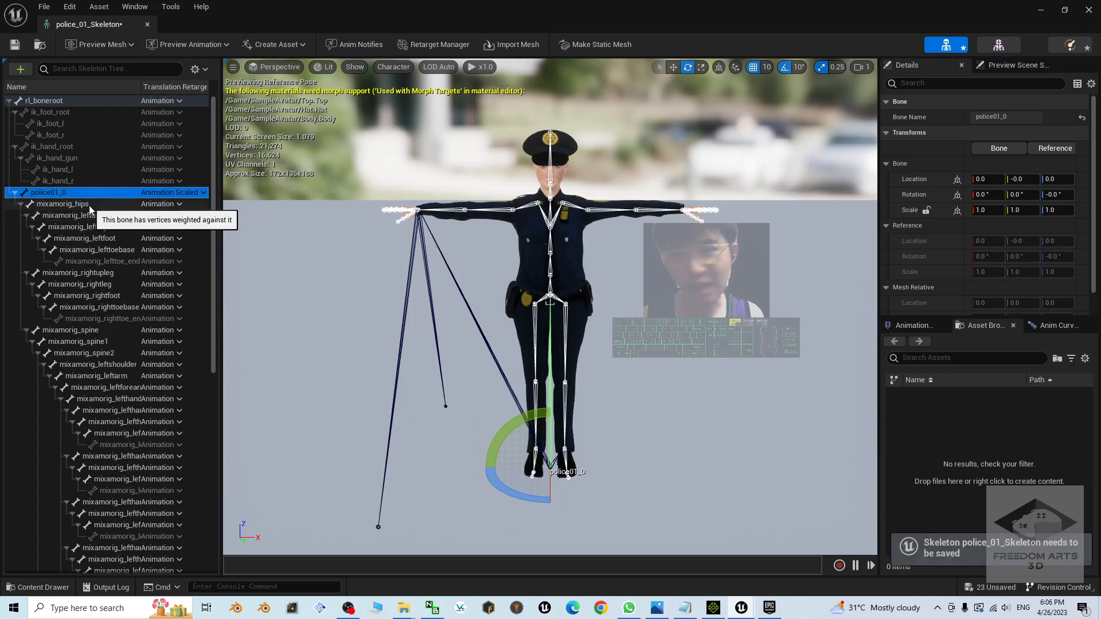
Step: Set the translation retargeting of mixamorig_hips to Animation Scaled, and save and close the skeleton
click(86, 204)
click(180, 204)
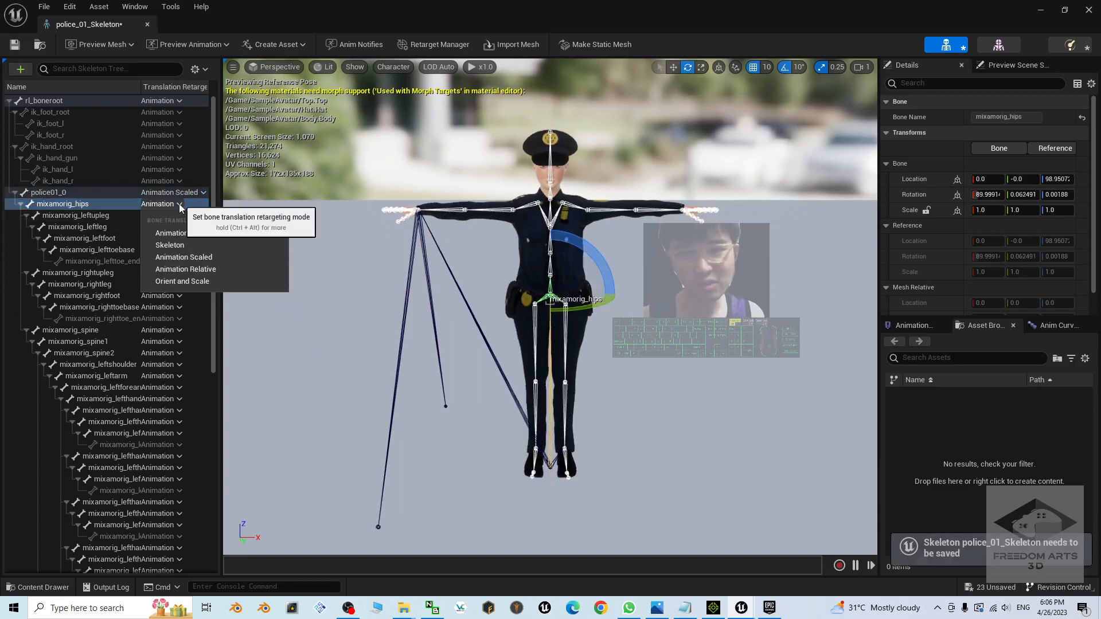
click(200, 259)
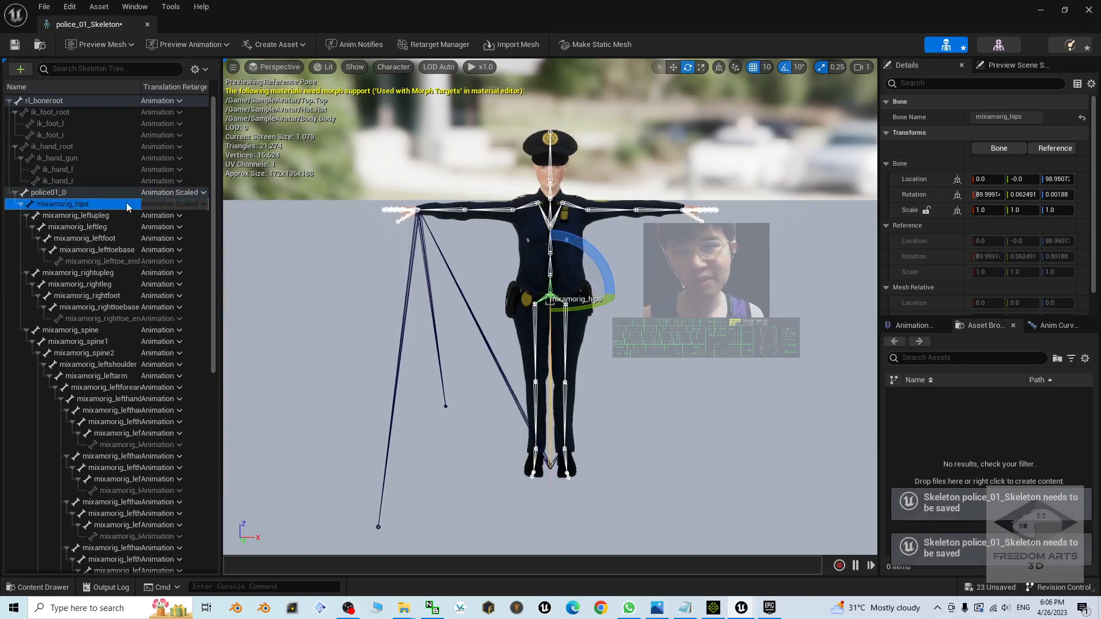
click(15, 45)
click(1088, 10)
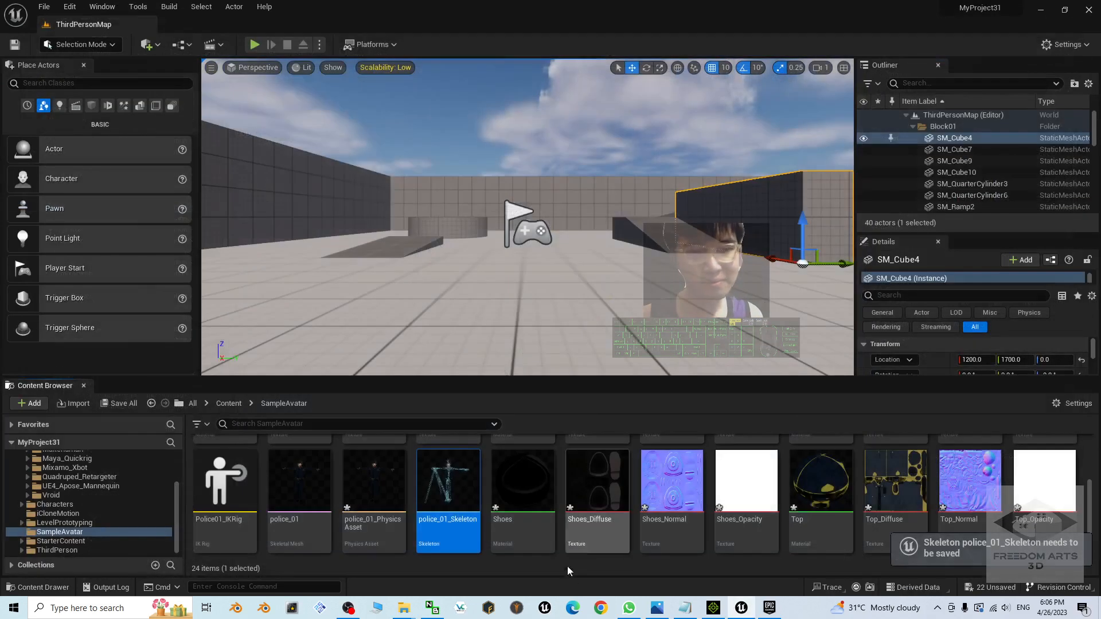
Step: Create a new IK Retargeter asset in the SampleAvatar folder
scroll(535, 505, down, 2)
scroll(567, 510, up, 2)
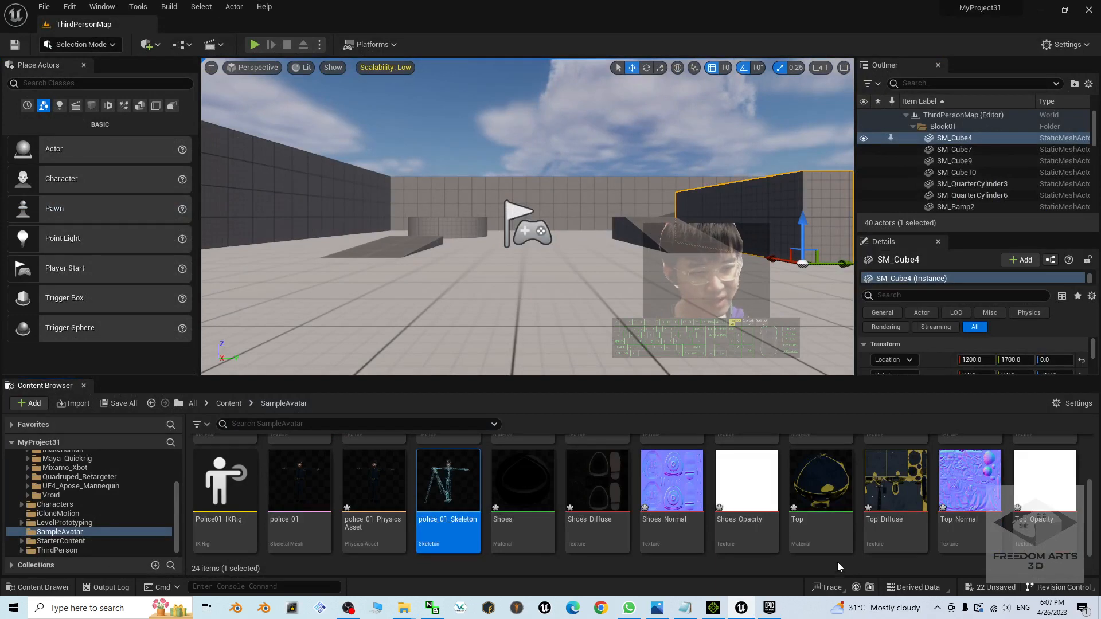
right_click(859, 555)
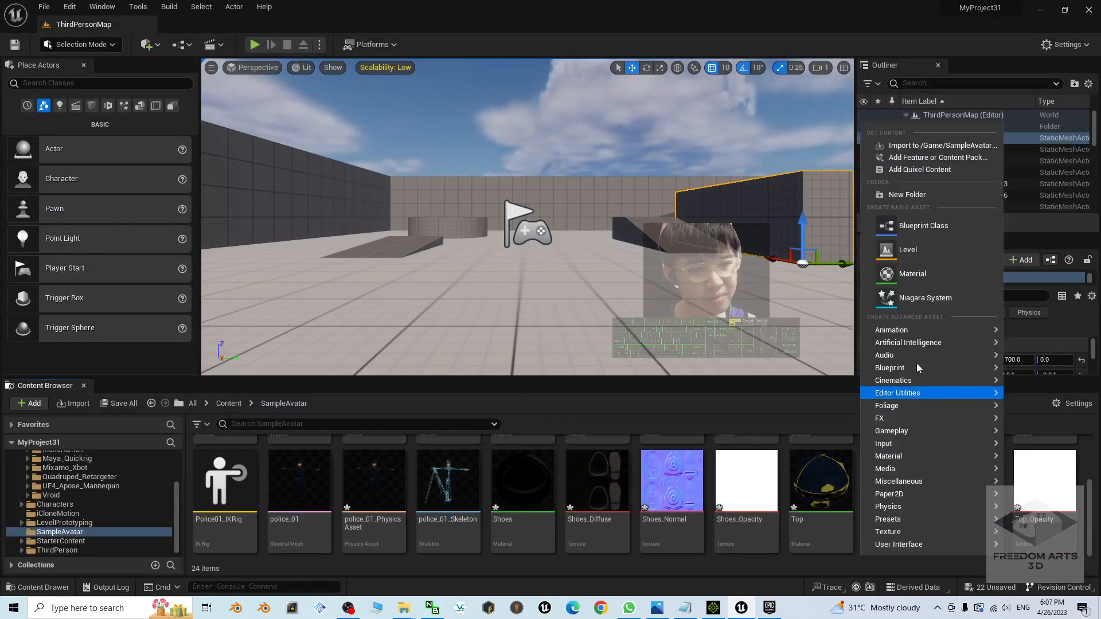
mouse_move(918, 332)
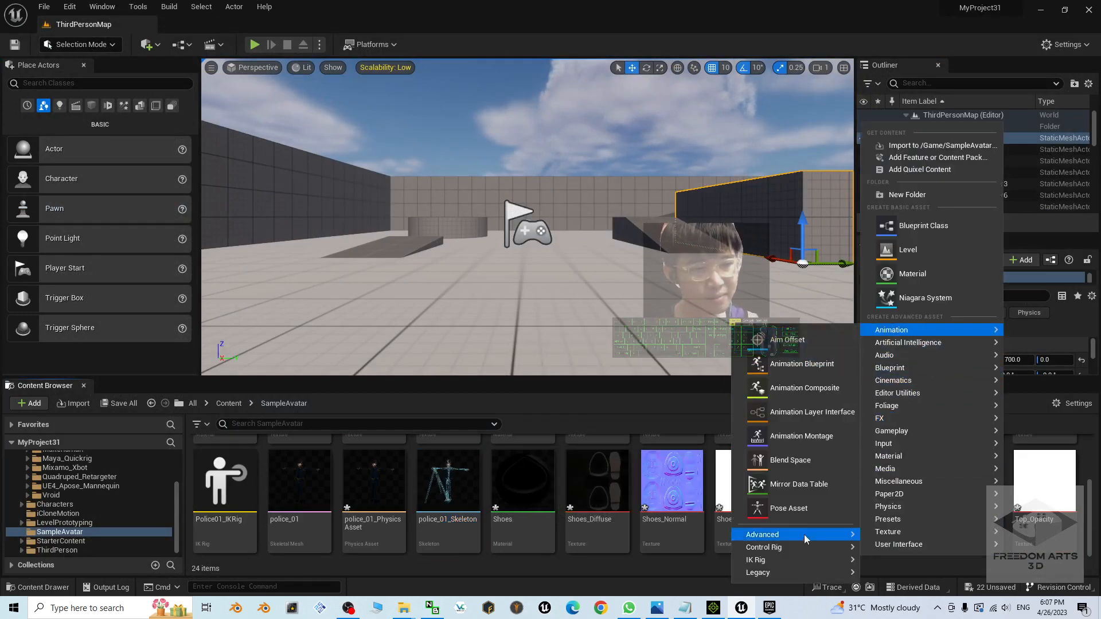
mouse_move(783, 561)
click(914, 555)
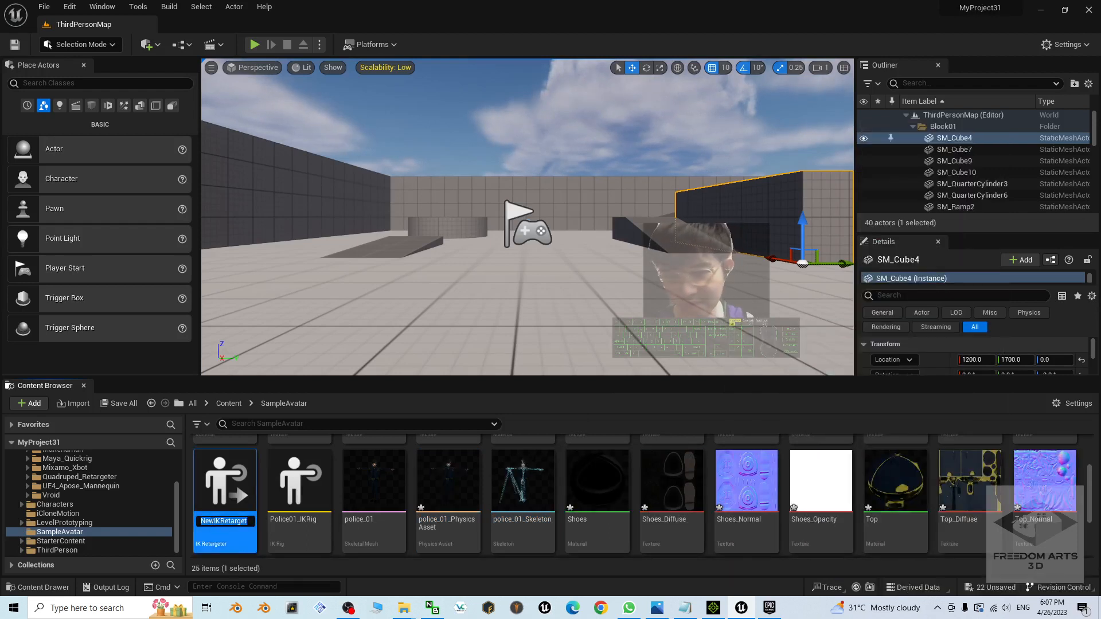
Step: Name the new retargeter asset IC8_to_Police01_IKRetargeter
drag(212, 520, 163, 515)
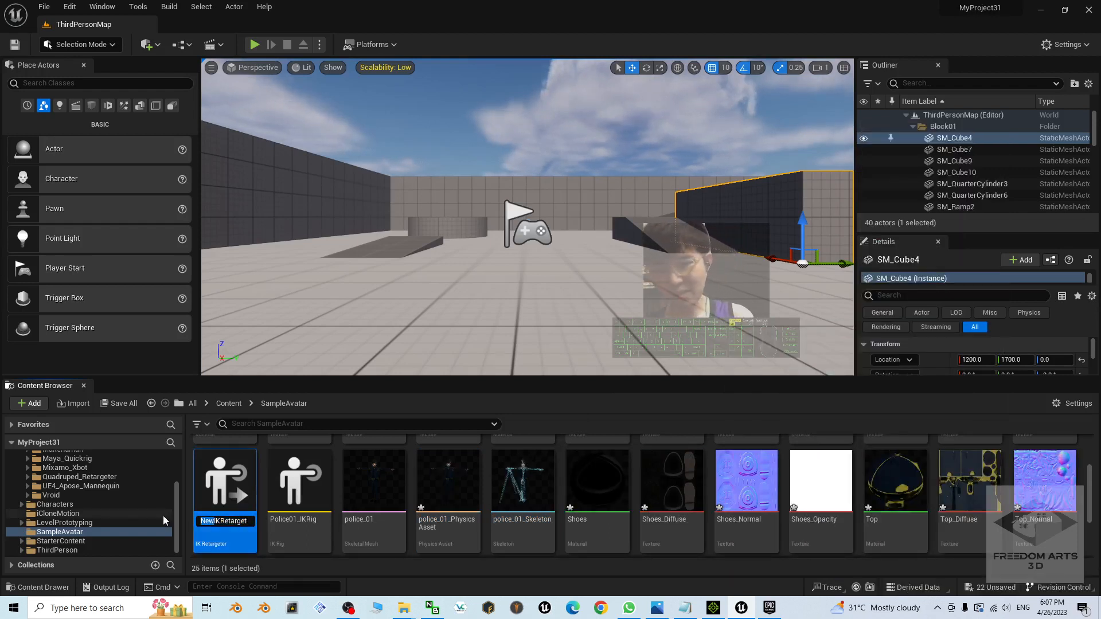
key(BackSpace)
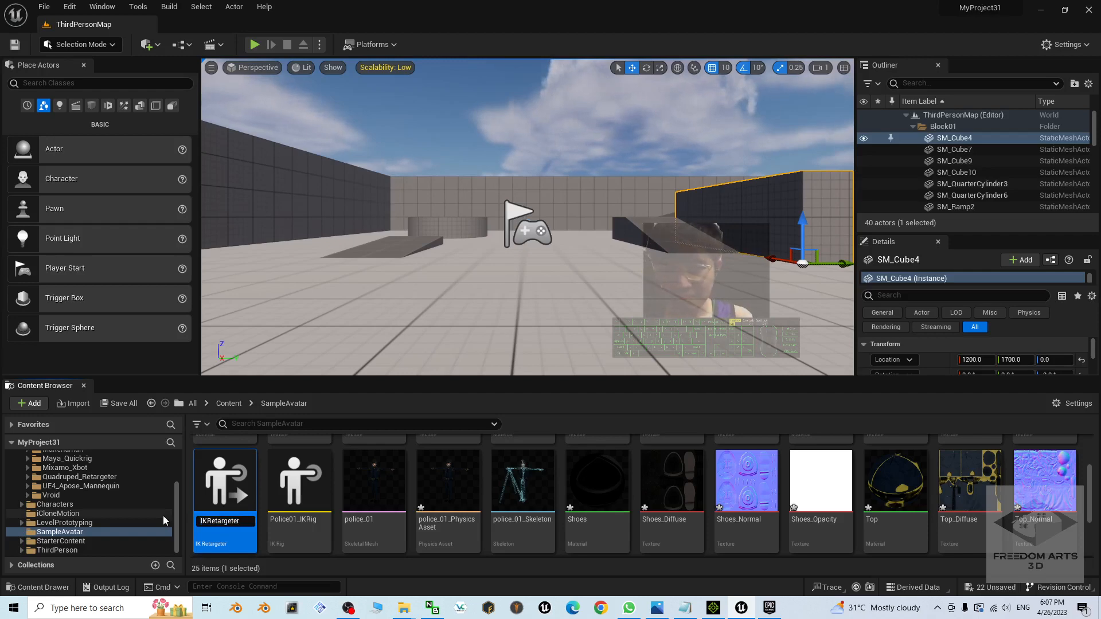
text(IC8)
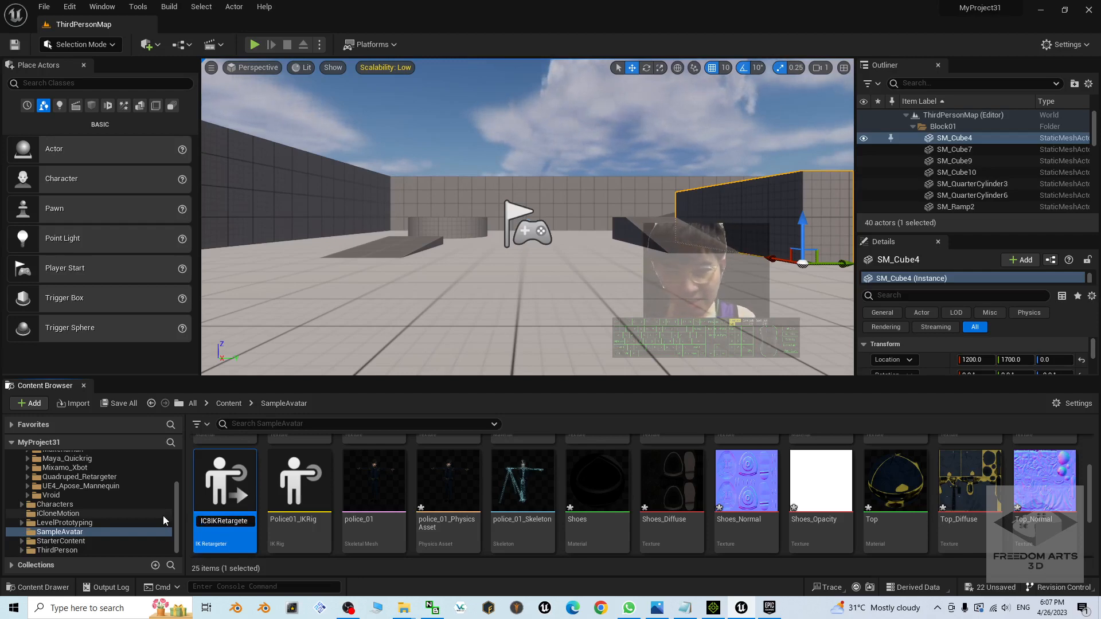
text(_to_Po)
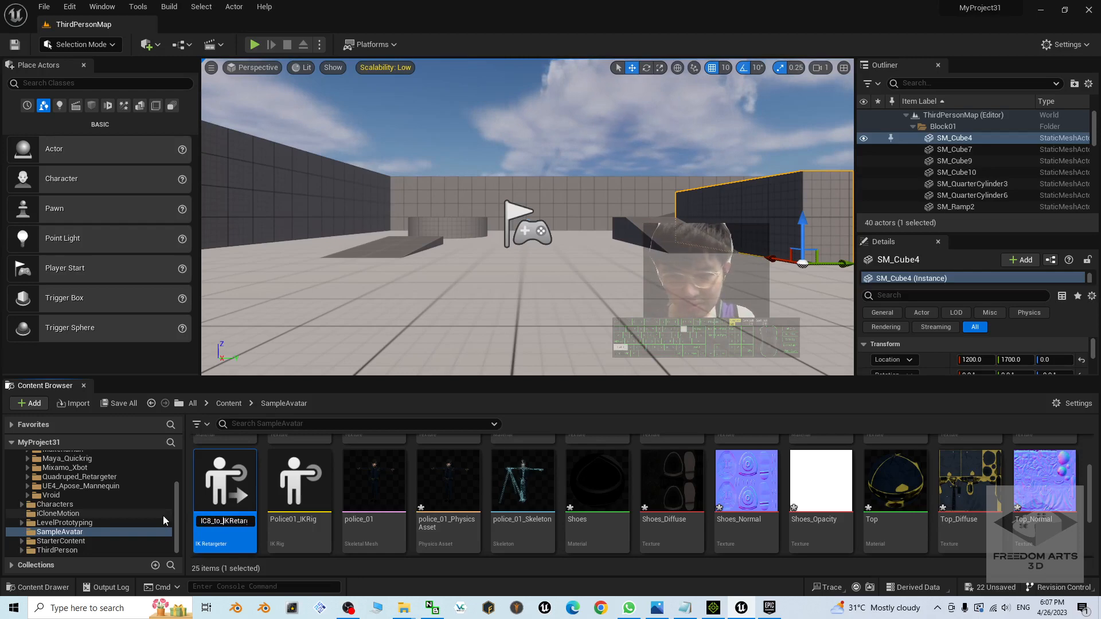
text(lice01_)
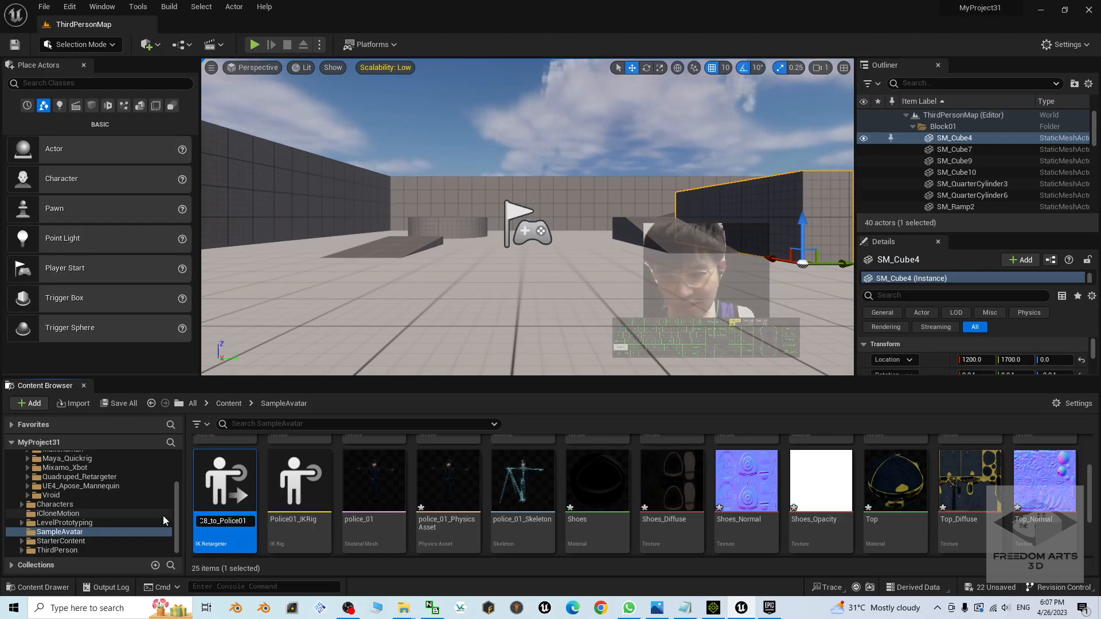
key(Return)
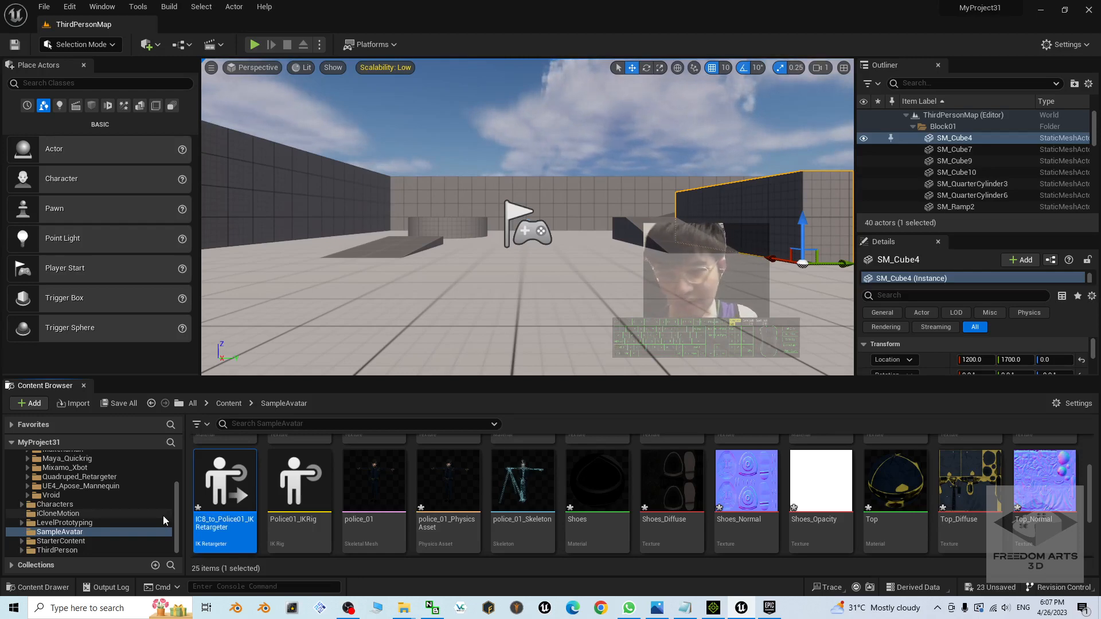
Step: Open the retargeter with iClone8_IKRig as source and Police01_IKRig as target, declining the root height offset for both
double_click(233, 496)
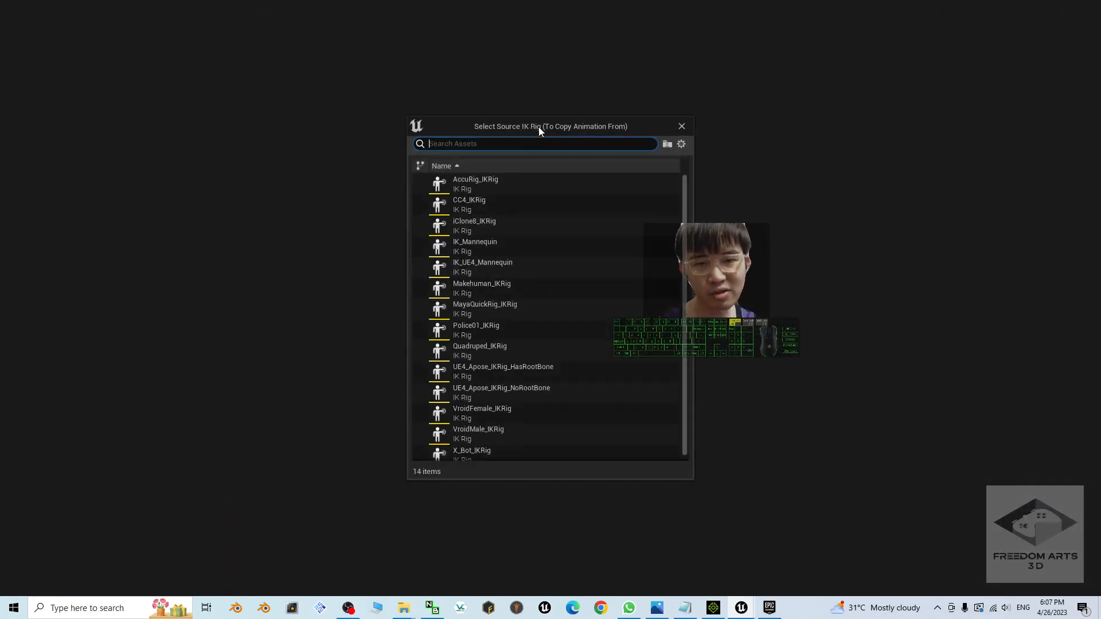
click(487, 230)
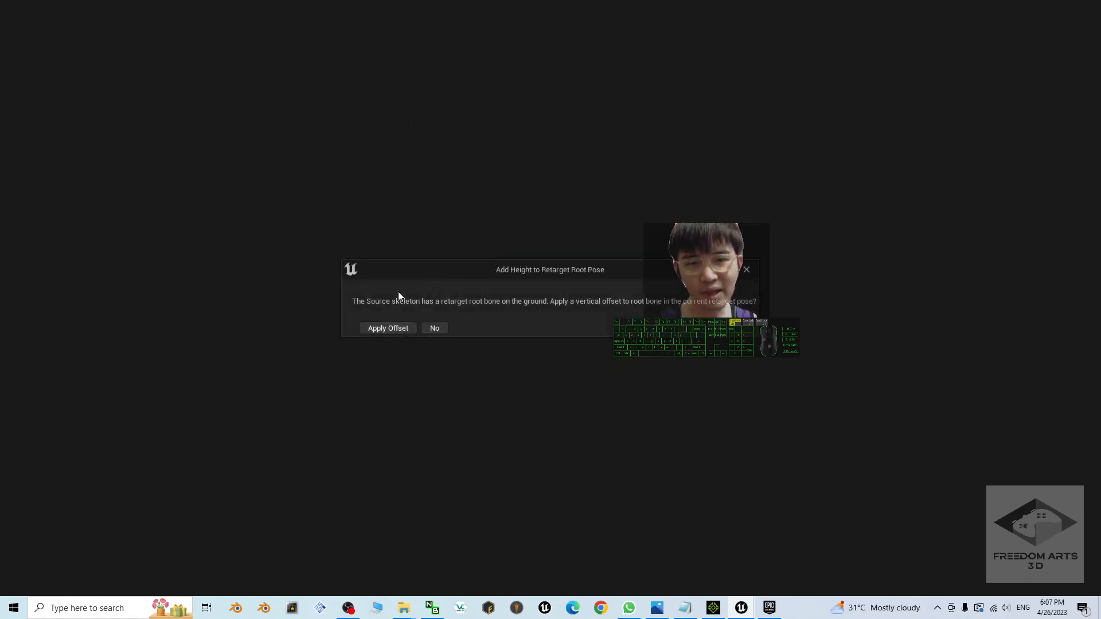
click(434, 329)
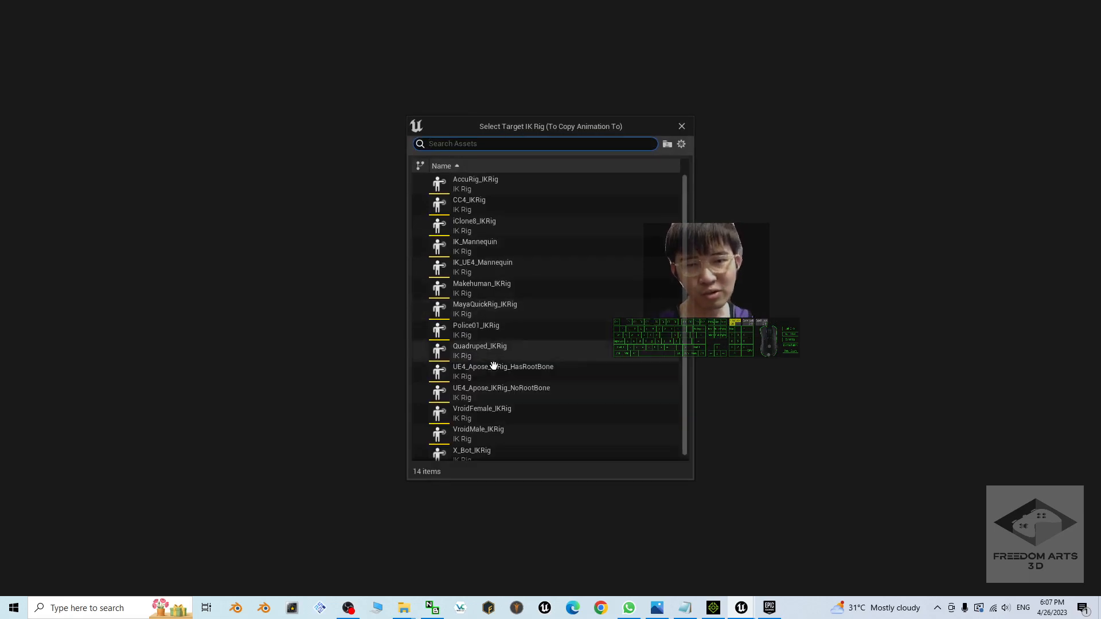
click(517, 328)
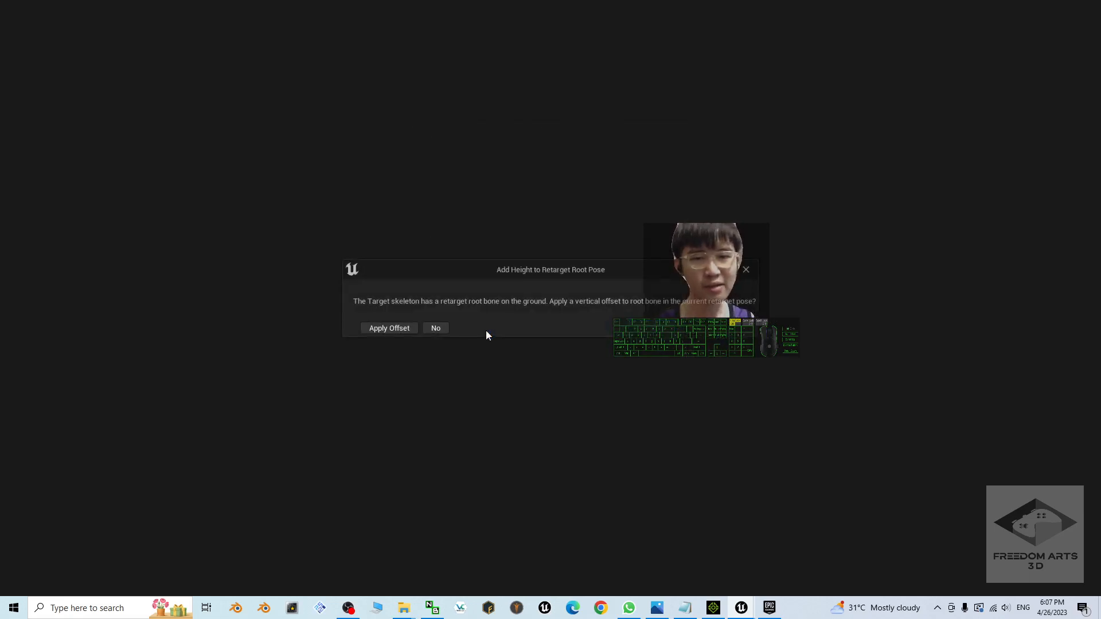
click(437, 328)
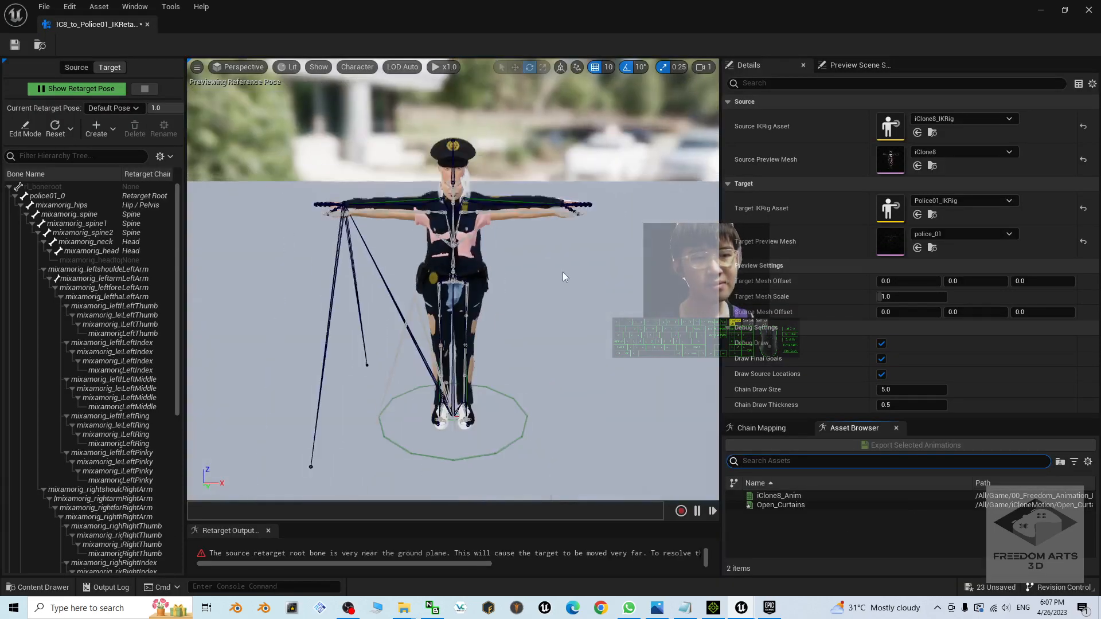
Step: Set the target mesh's X preview offset to 150 to place the two characters side by side
right_drag(562, 272, 562, 272)
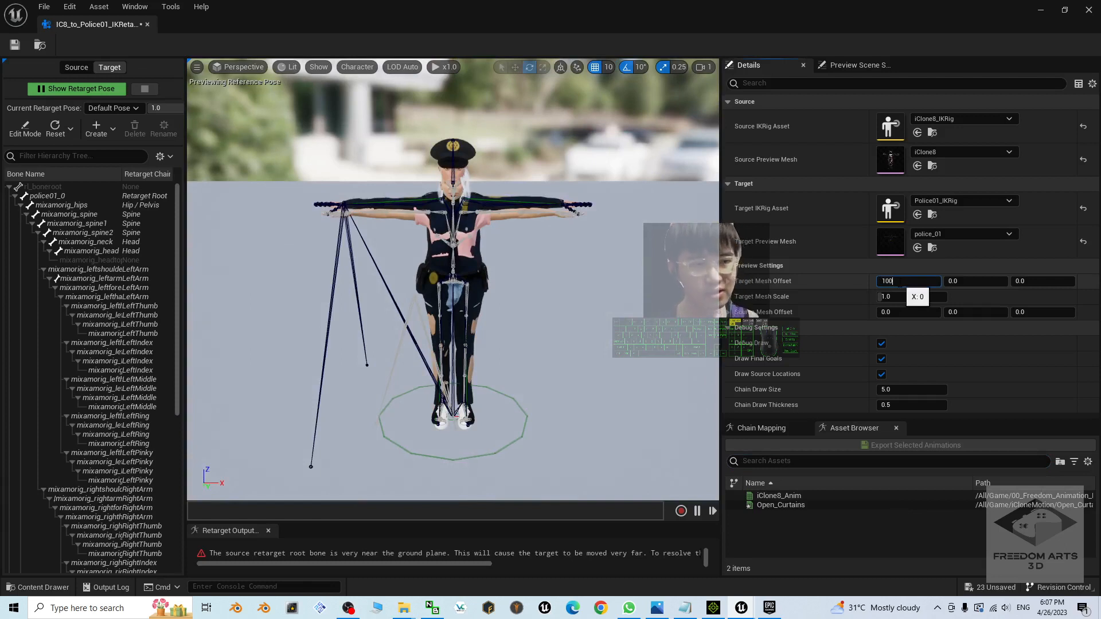
key(Return)
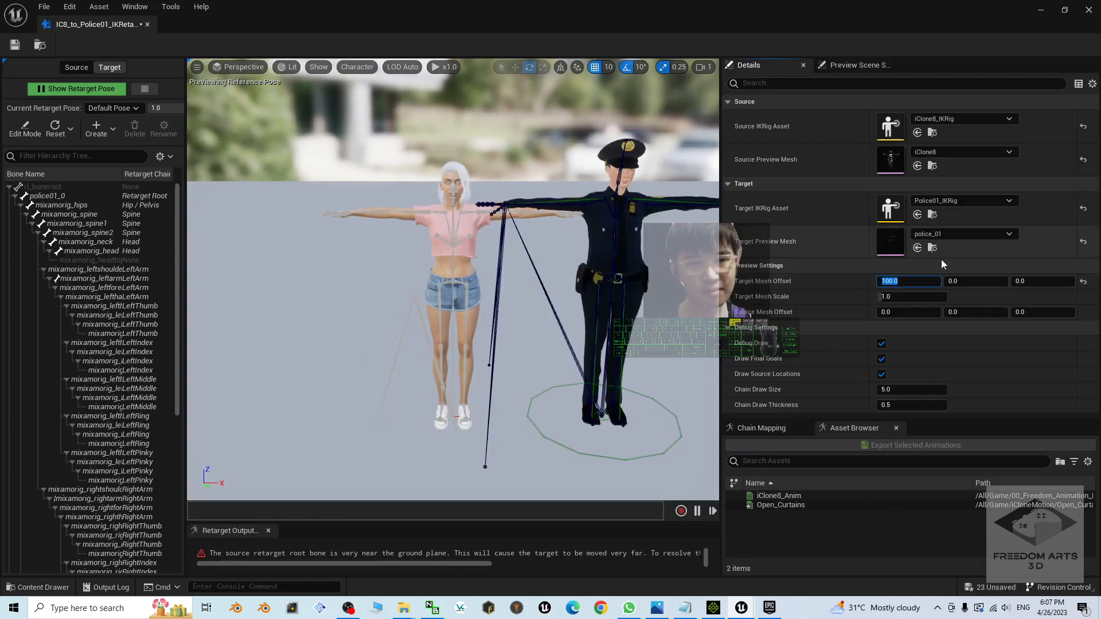
click(905, 277)
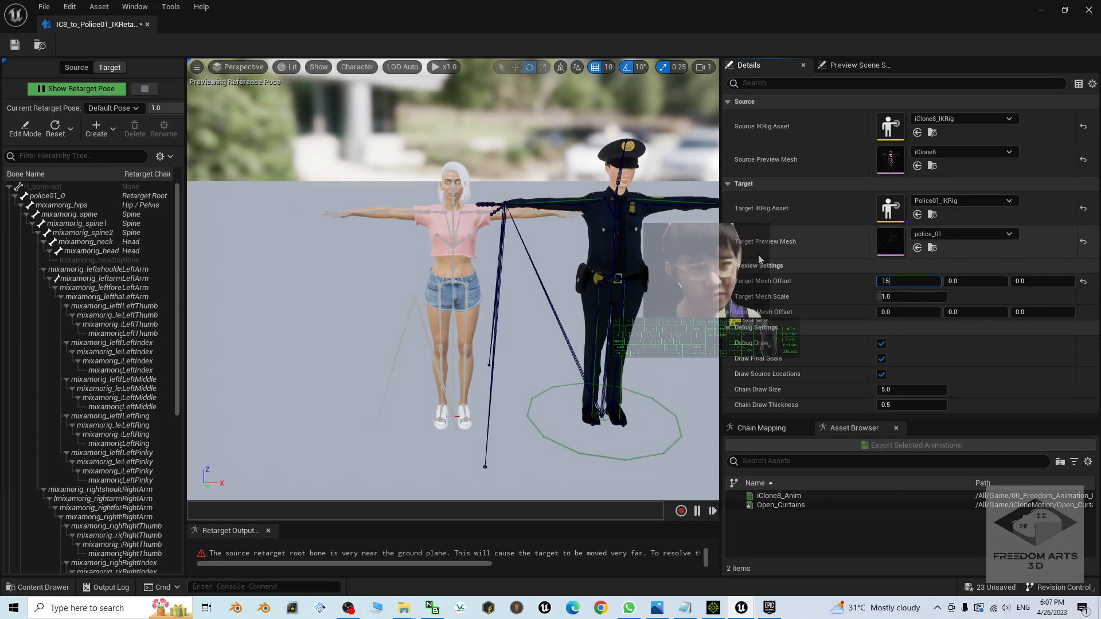
text(0)
key(Return)
scroll(635, 239, down, 3)
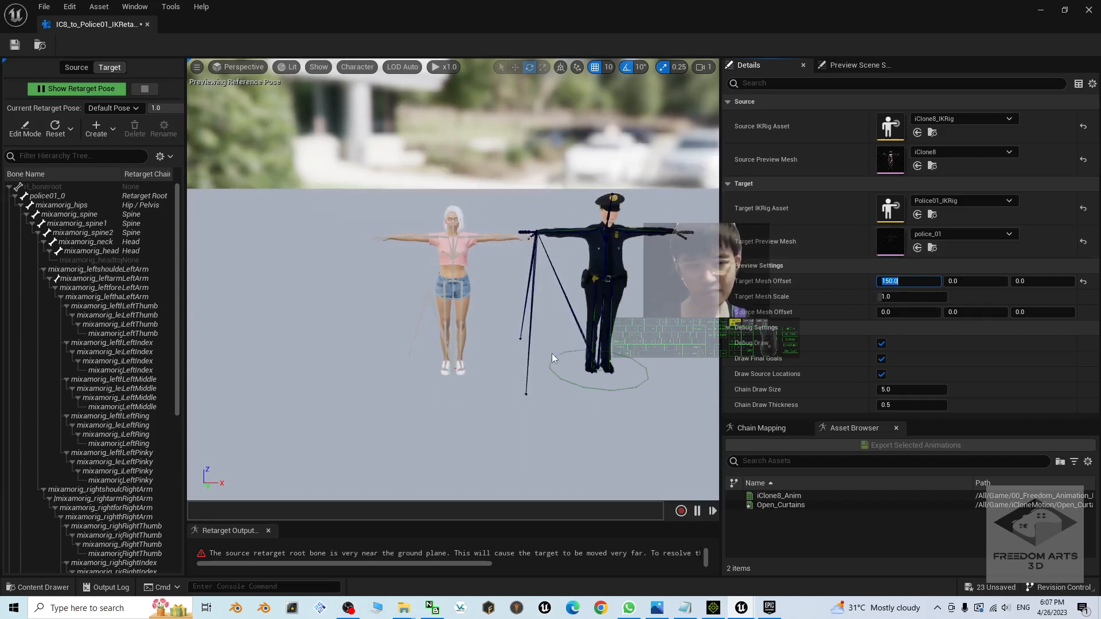
scroll(459, 366, up, 4)
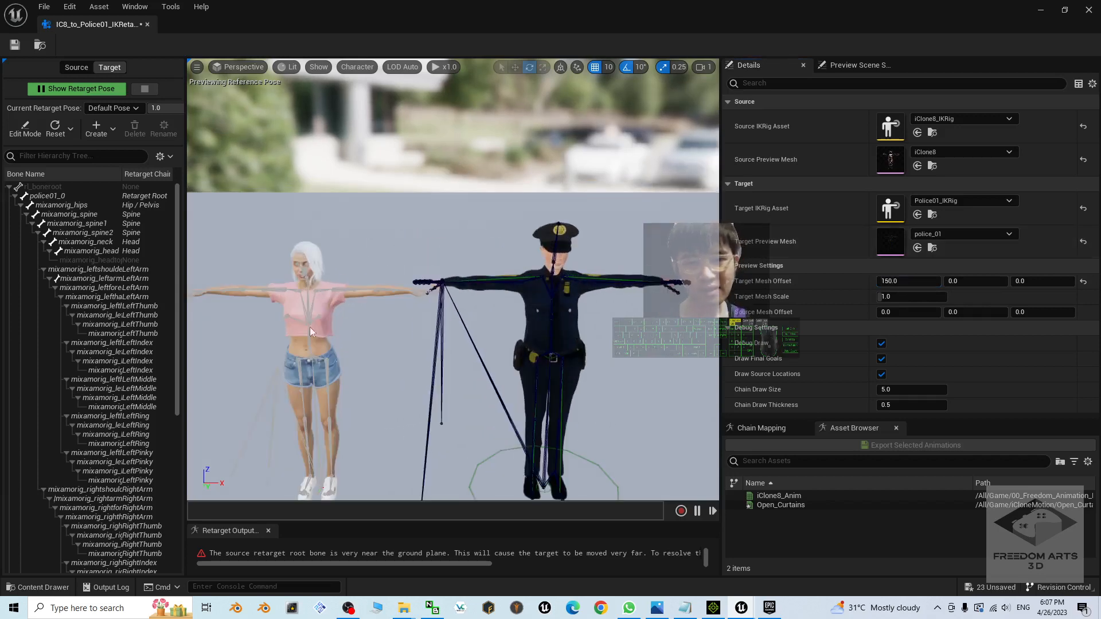
alt+drag(499, 391, 676, 356)
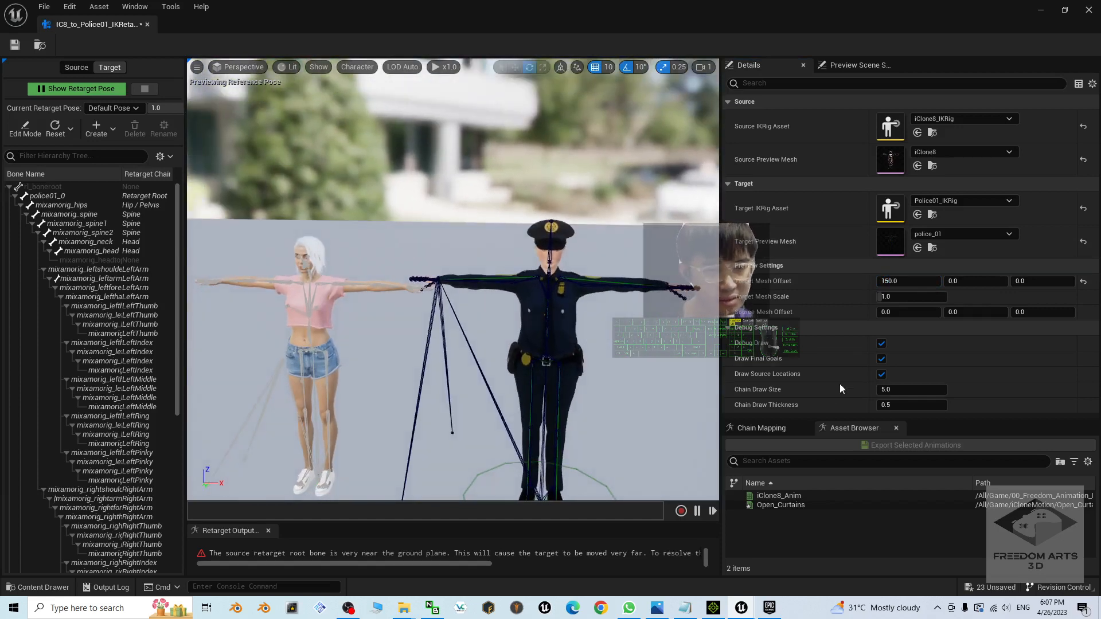
Step: Set the FK translation mode of the Root chain to Absolute in the chain mapping
click(762, 427)
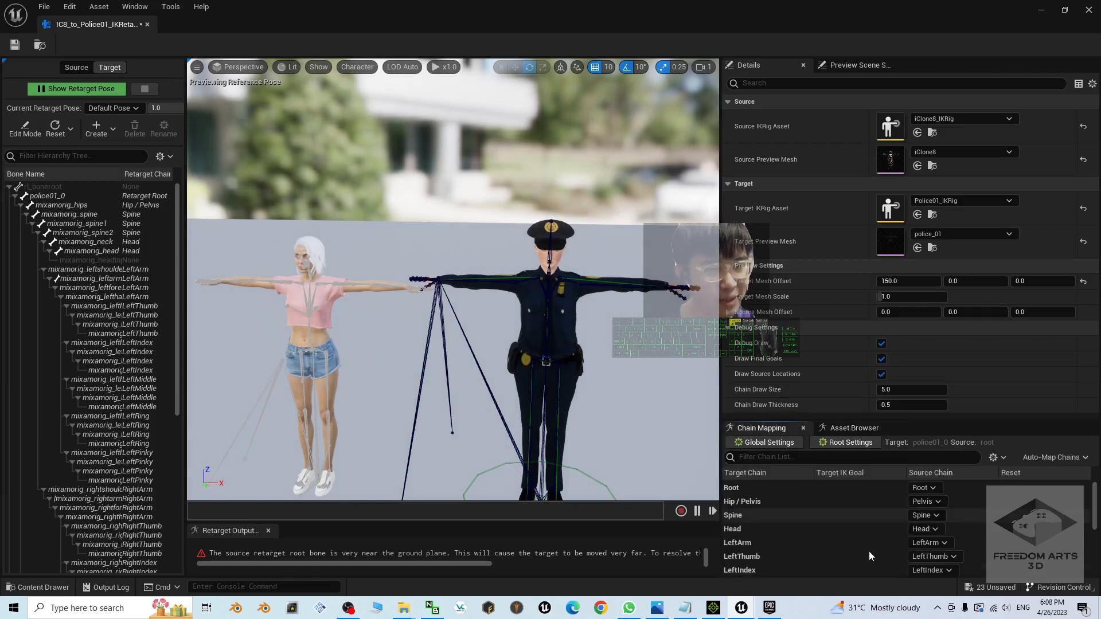
click(745, 488)
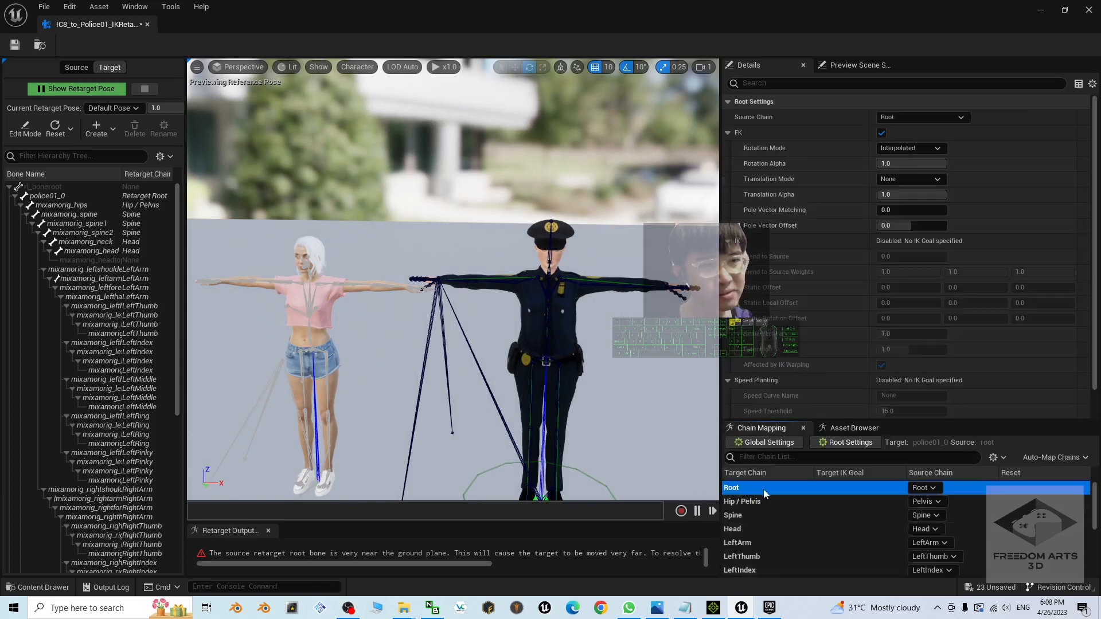
click(904, 180)
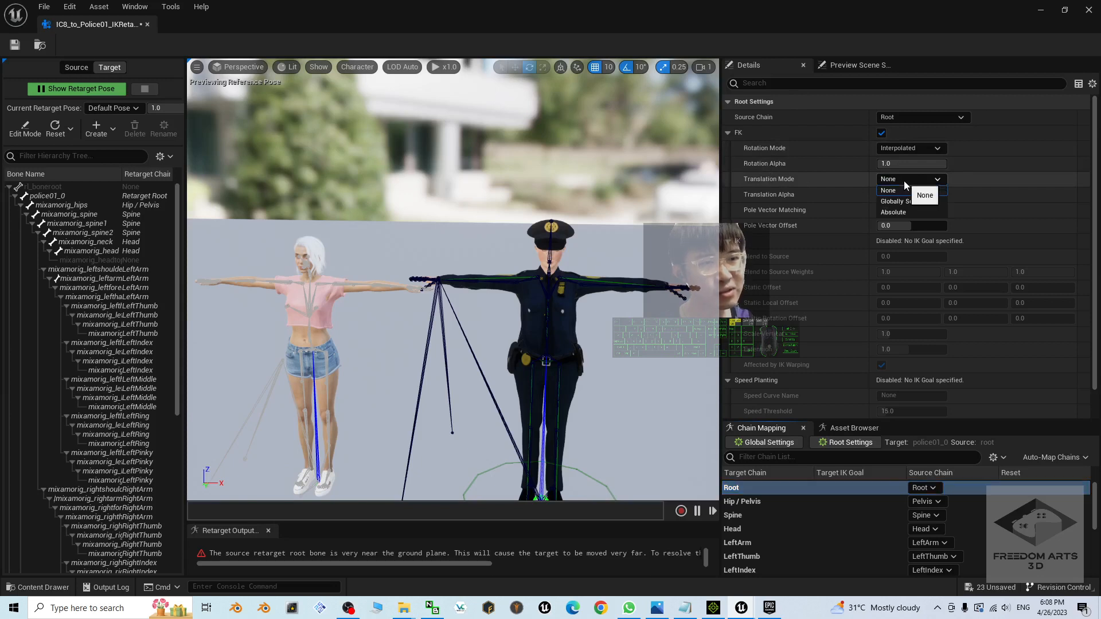
click(887, 210)
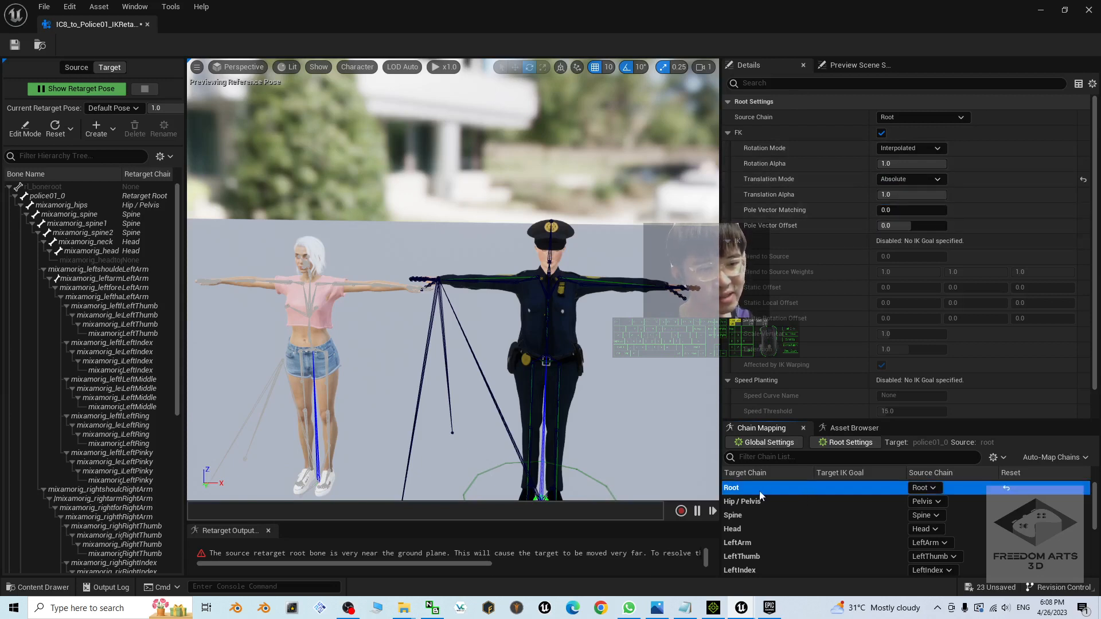
Step: Set the FK translation mode of the Hip / Pelvis chain to Absolute
click(746, 504)
click(906, 179)
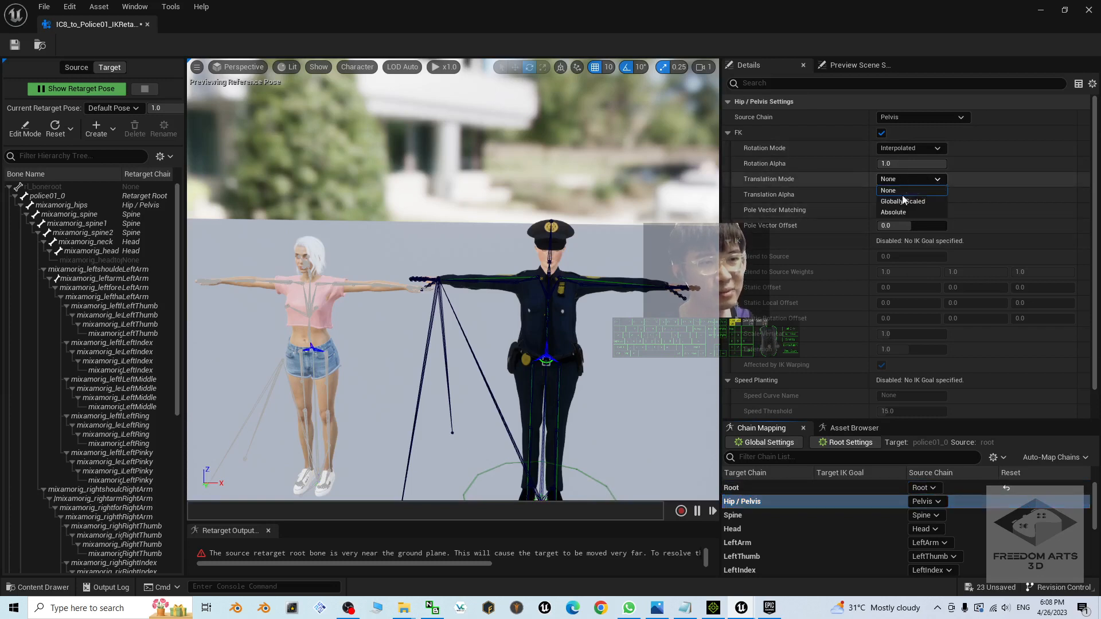
click(897, 211)
scroll(608, 390, down, 2)
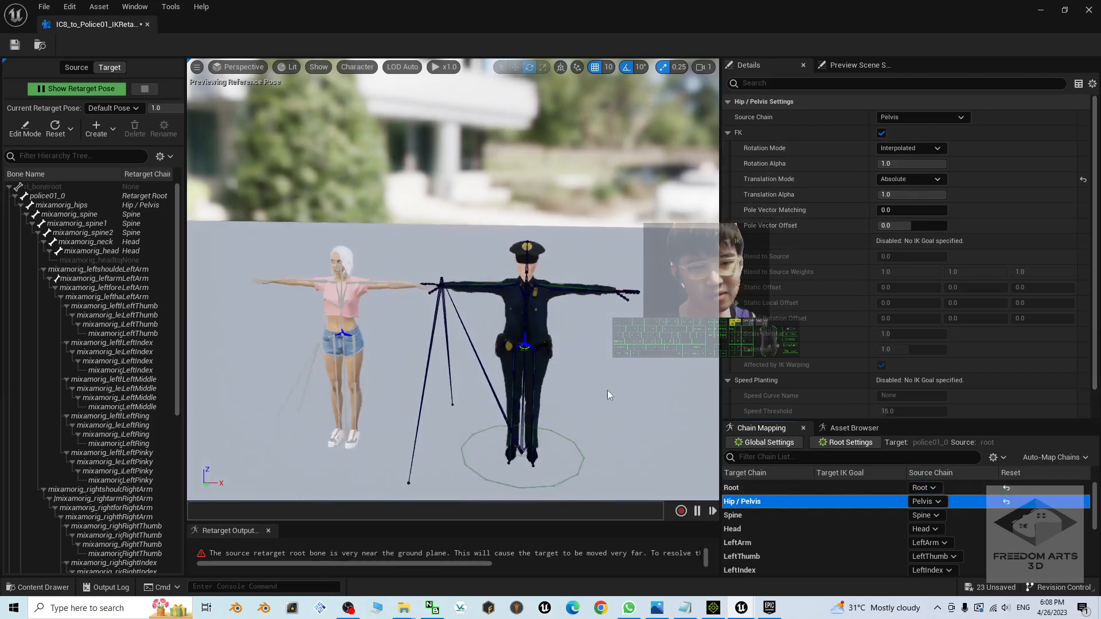
scroll(607, 407, up, 1)
scroll(606, 412, down, 3)
mouse_move(593, 404)
alt+middle_down()
mouse_move(551, 396)
mouse_move(582, 397)
alt+middle_up()
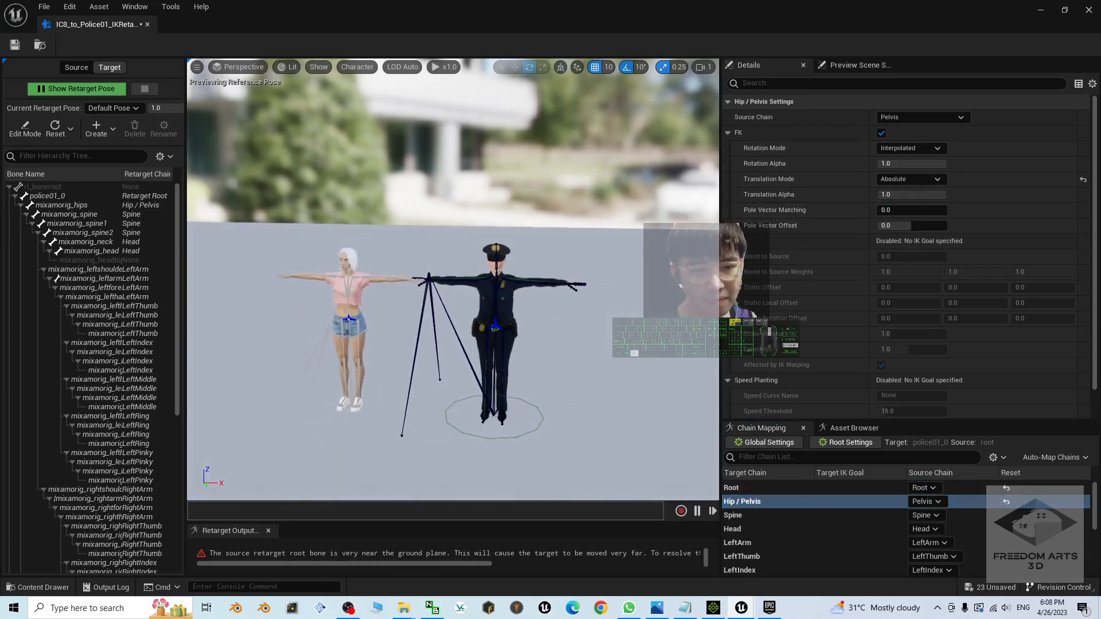
Step: Save the retargeter and preview the iClone8_Anim and Open_Curtains animations on both characters
click(851, 429)
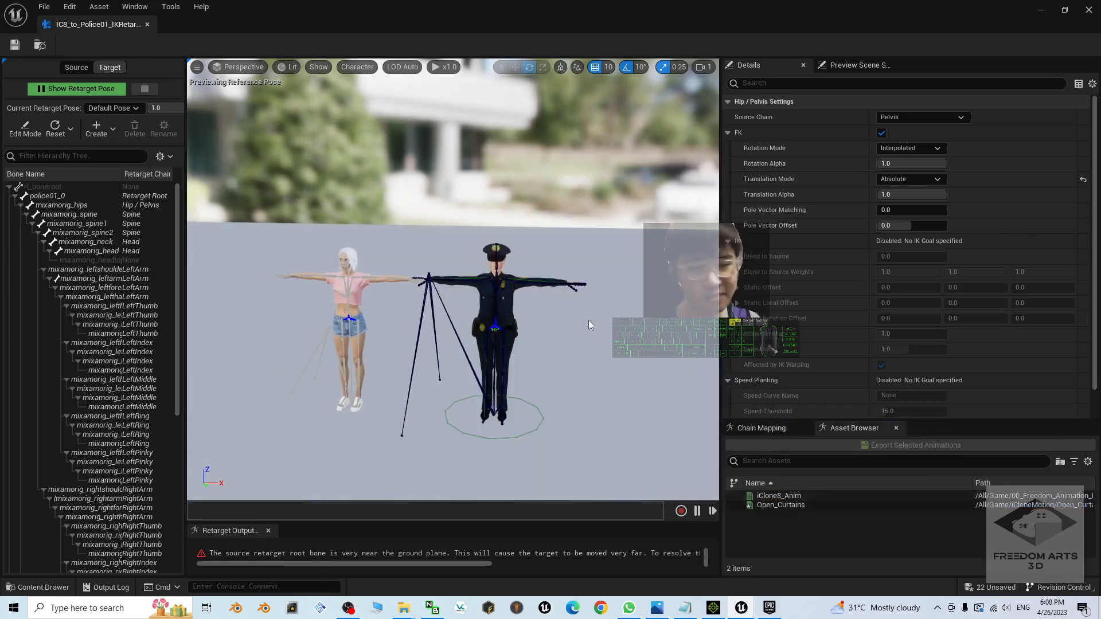
click(766, 495)
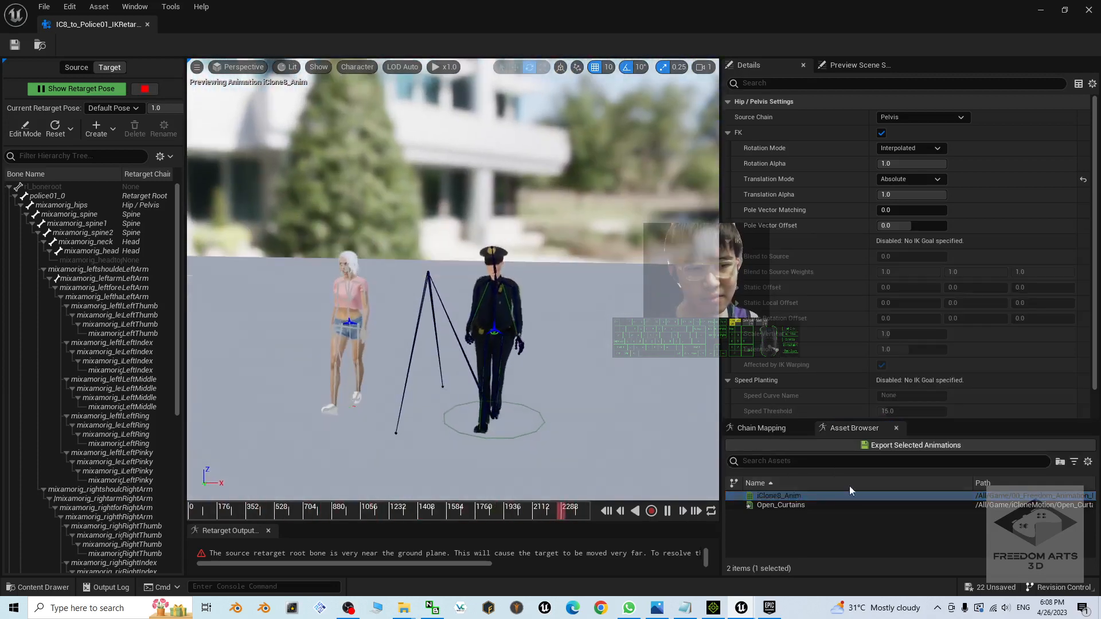
click(796, 504)
Step: Examine the retargeted Open_Curtains motion on the police character from several angles, and pause the playback
alt+drag(523, 368, 435, 428)
alt+middle_drag(435, 428, 516, 344)
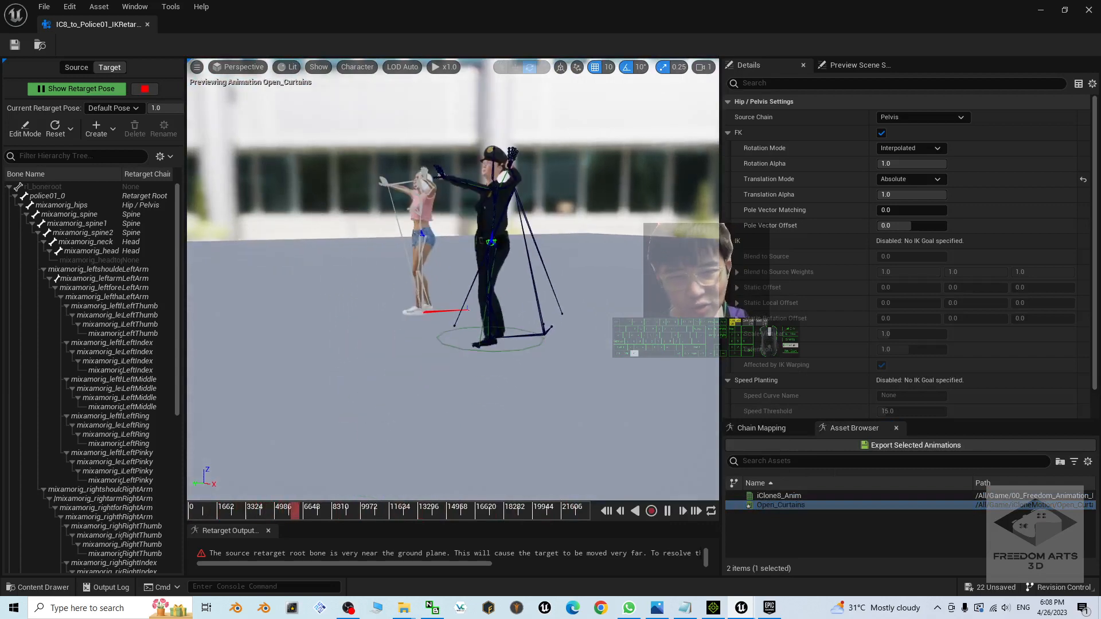
scroll(601, 375, up, 4)
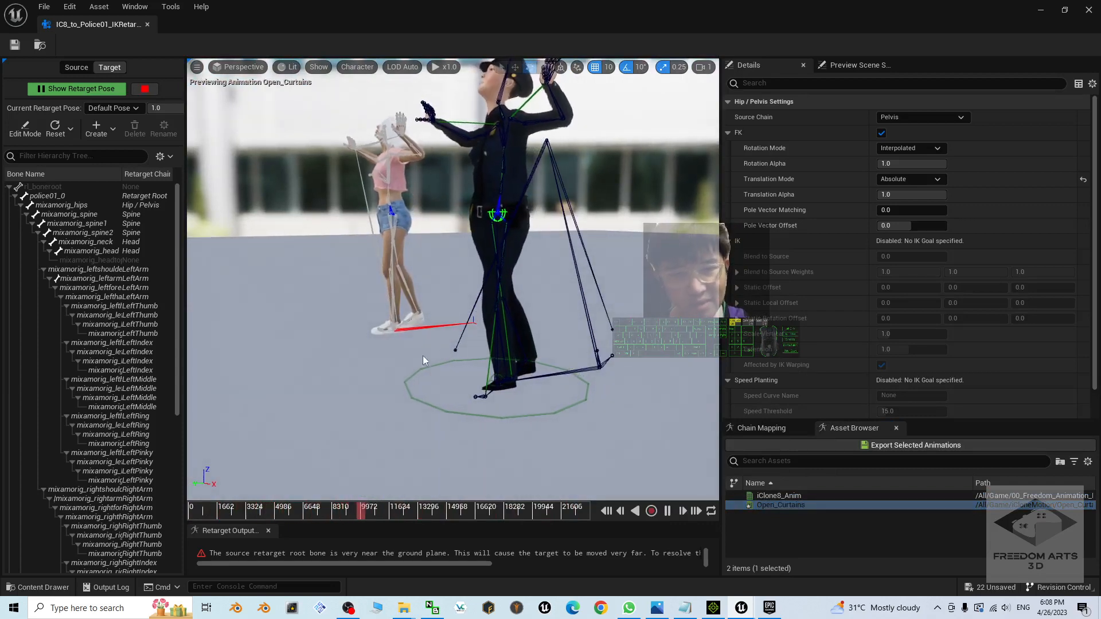
alt+drag(421, 356, 553, 372)
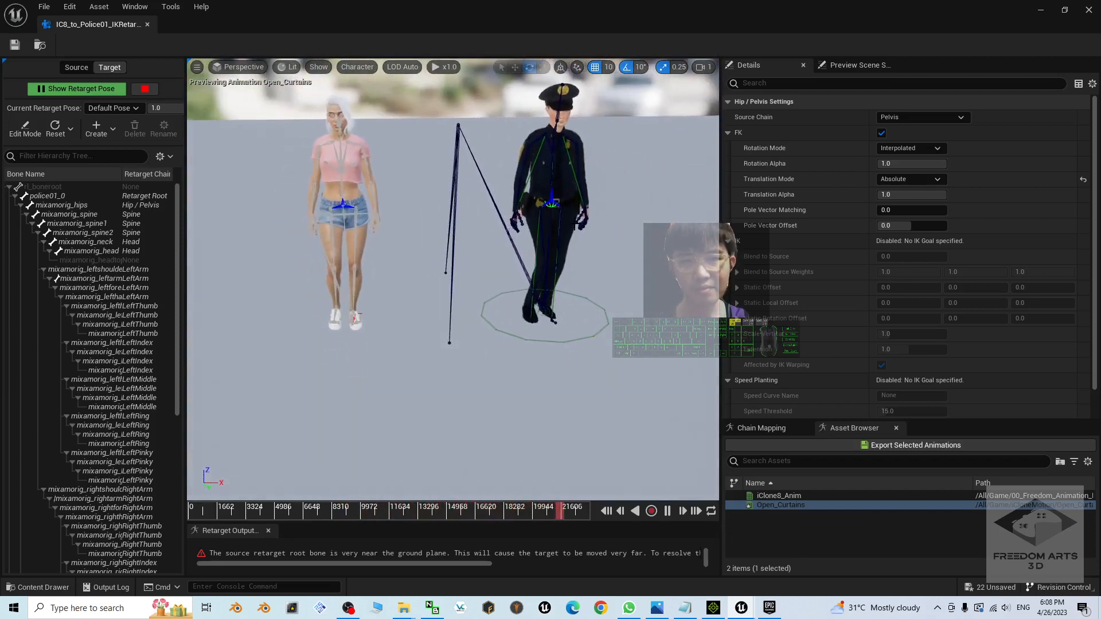
scroll(589, 235, down, 3)
alt+drag(590, 235, 565, 253)
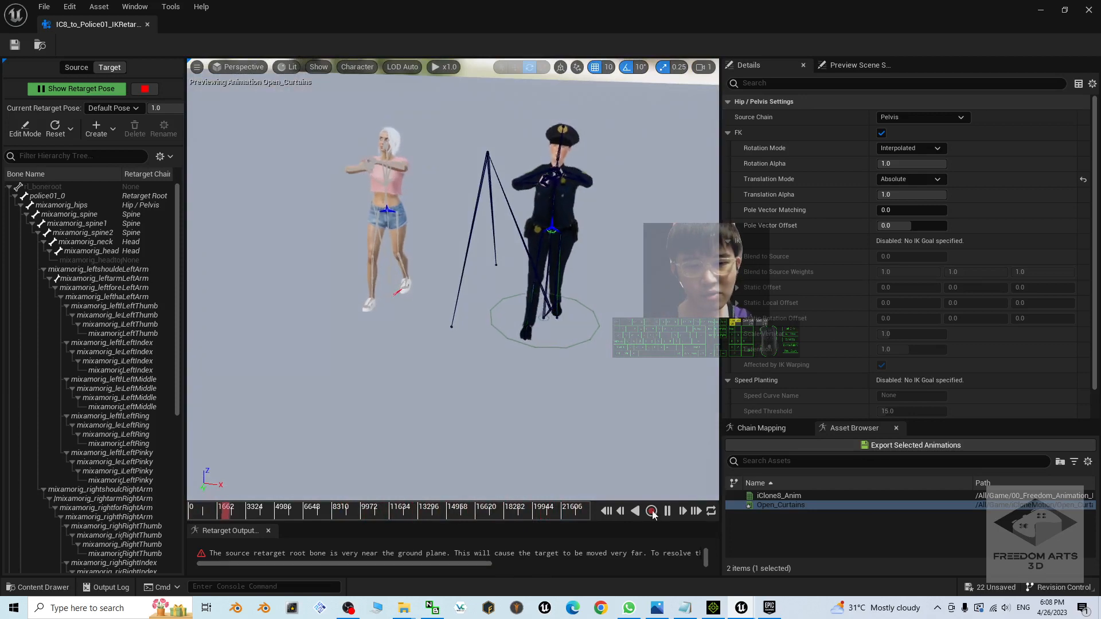
click(667, 511)
click(797, 523)
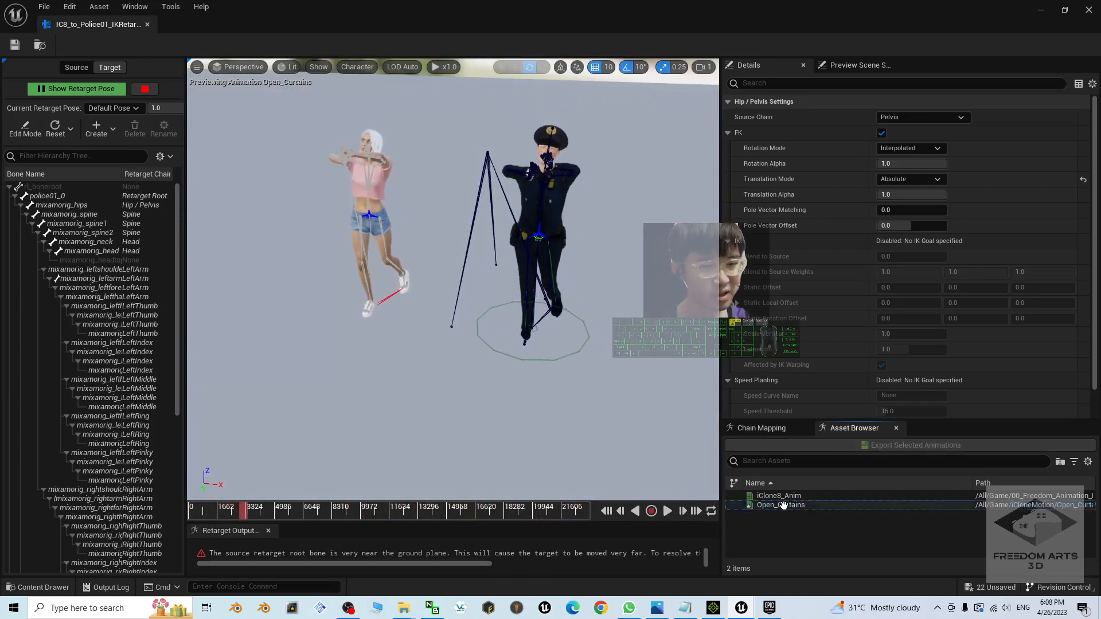
Step: Export the retargeted Open_Curtains animation for the police character to the SampleAvatar folder
click(783, 505)
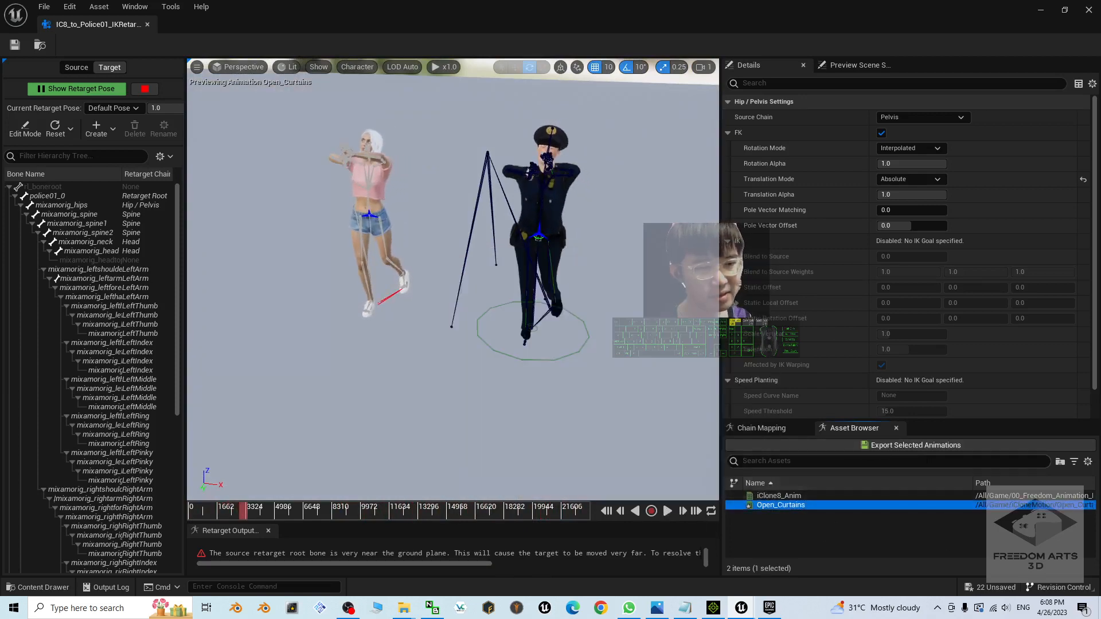
click(892, 447)
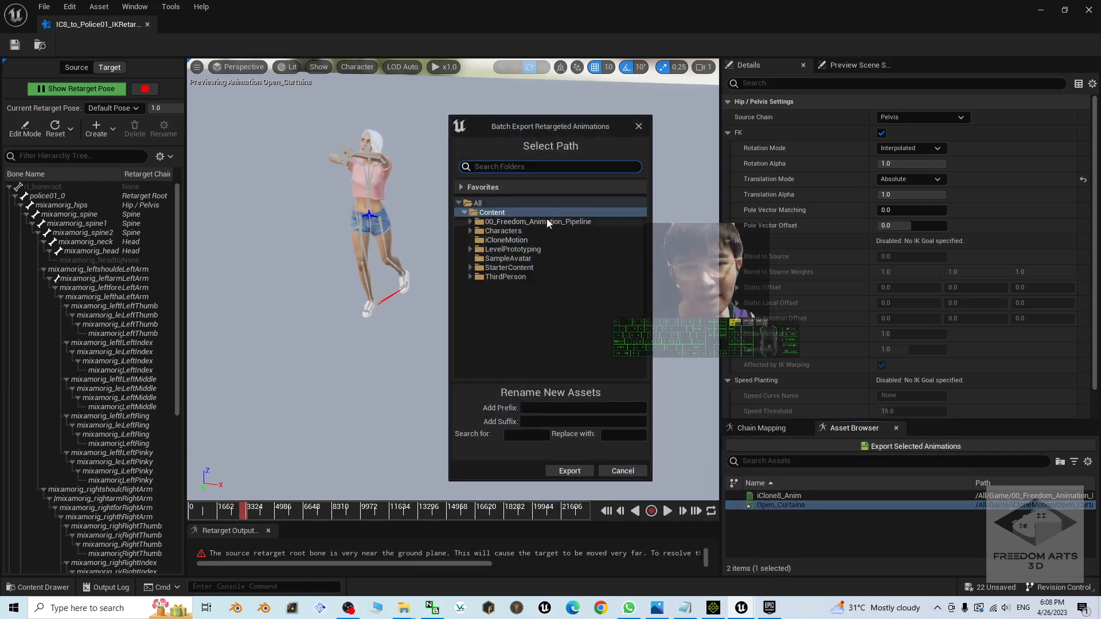
click(499, 259)
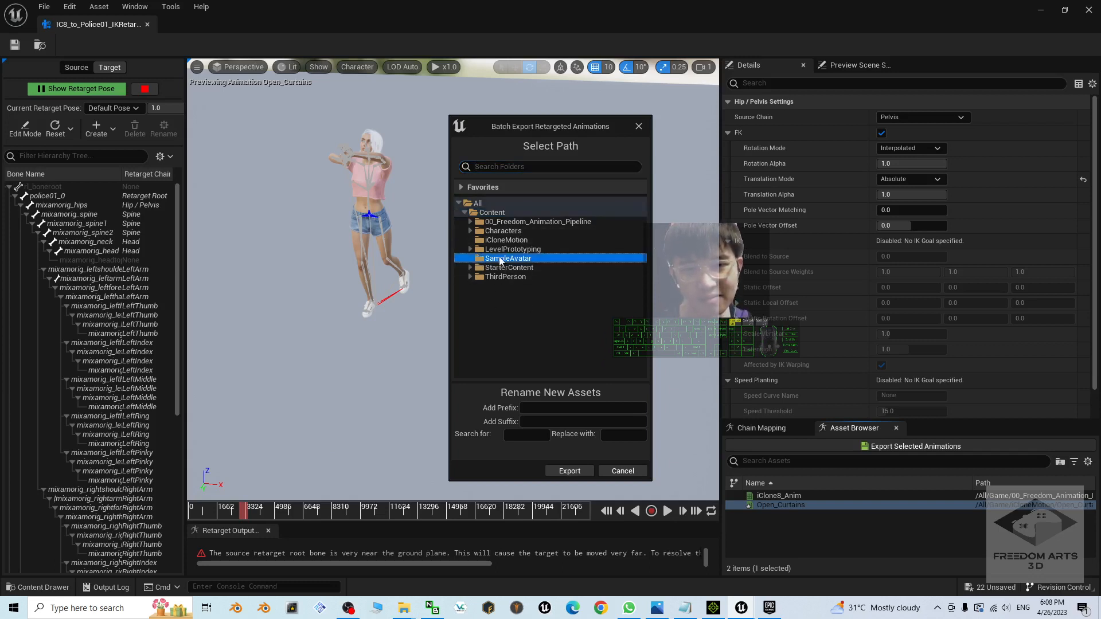
click(580, 471)
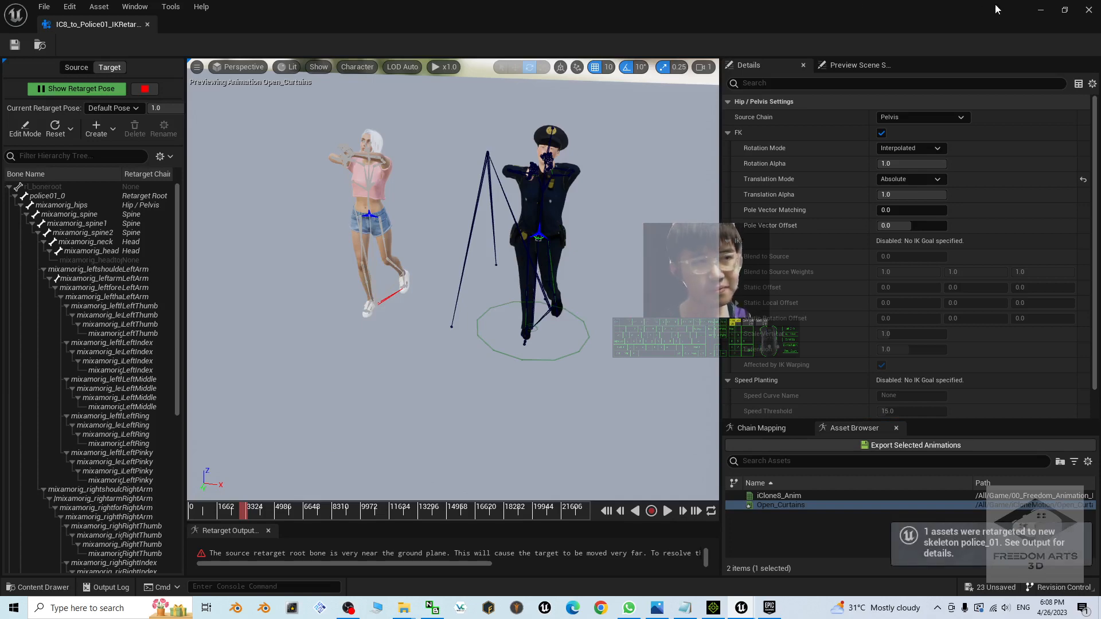
Step: Preview the exported Open_Curtains animation sequence from the SampleAvatar folder in the animation editor, and close the editor
click(1041, 11)
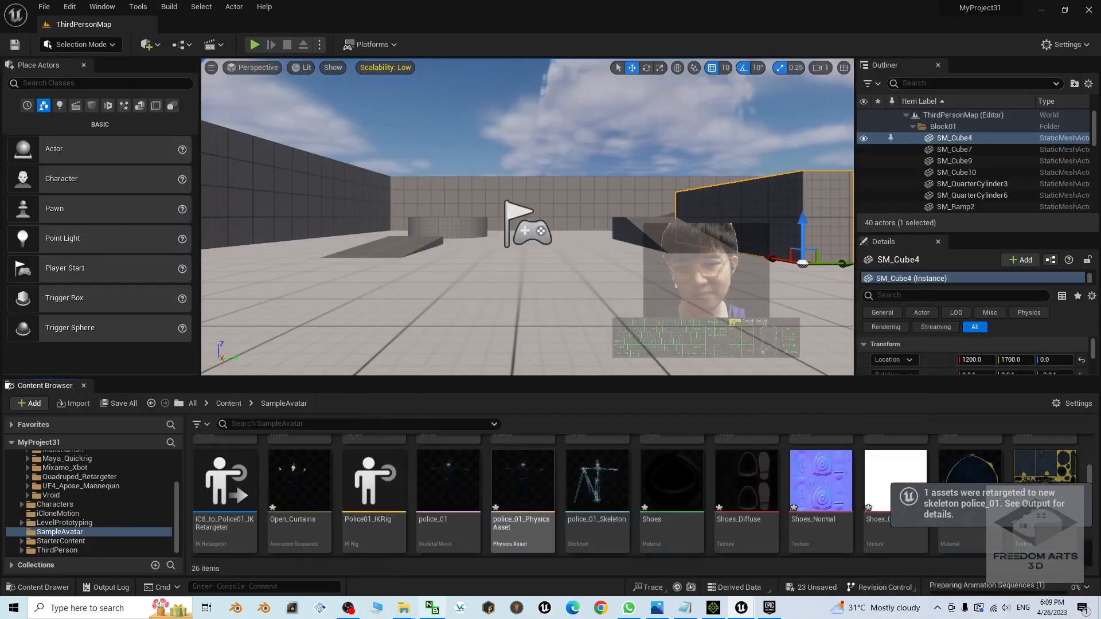
scroll(341, 519, up, 2)
scroll(341, 519, down, 4)
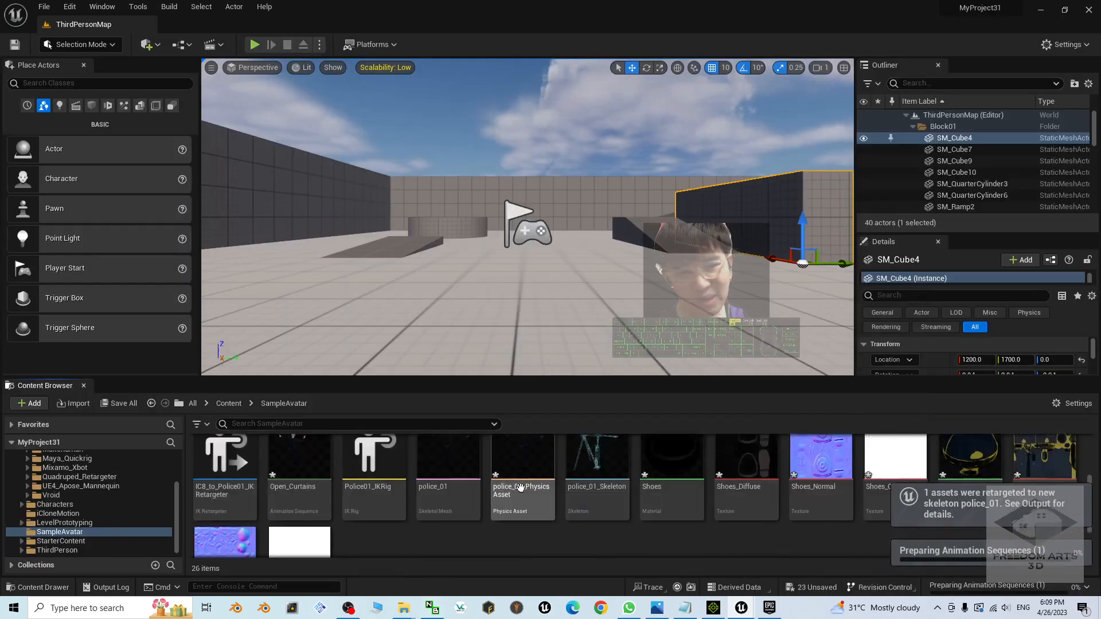
scroll(590, 518, up, 1)
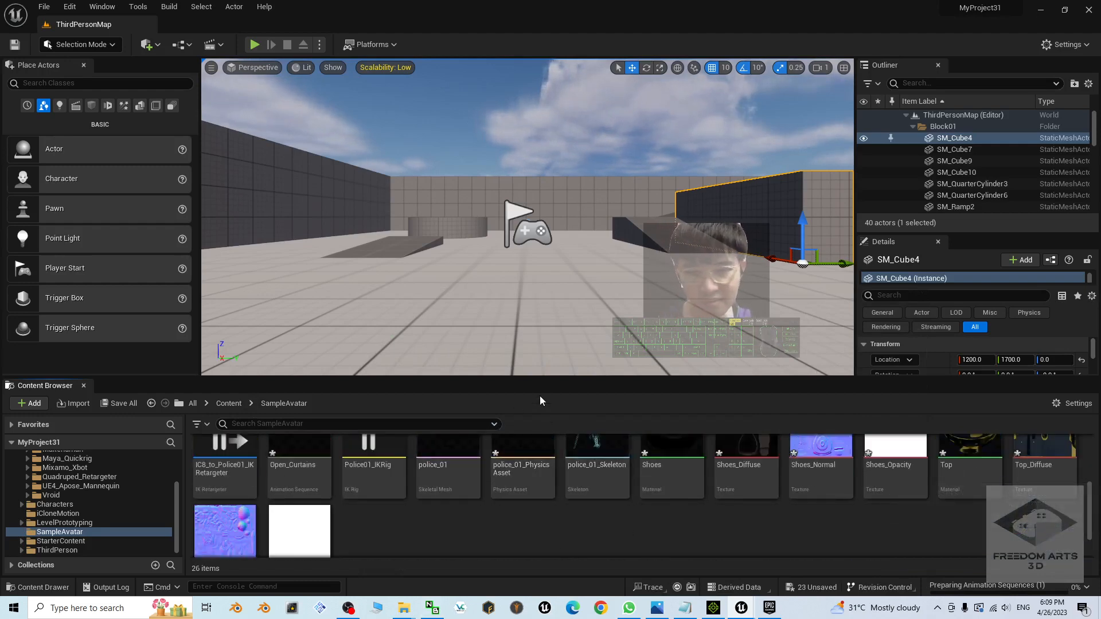
scroll(491, 522, up, 1)
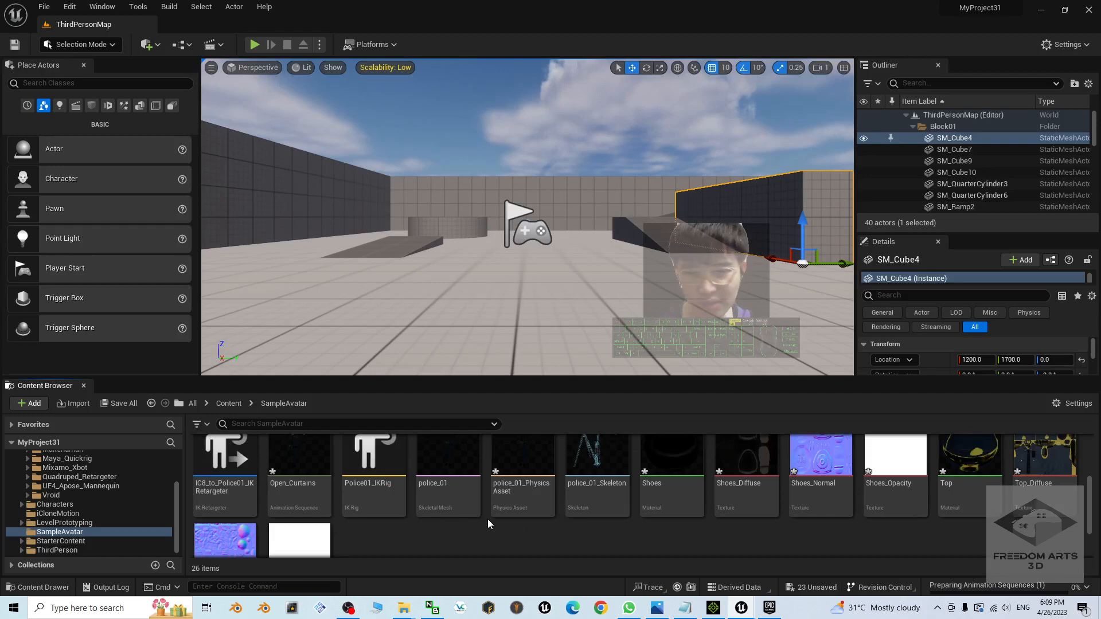
double_click(310, 470)
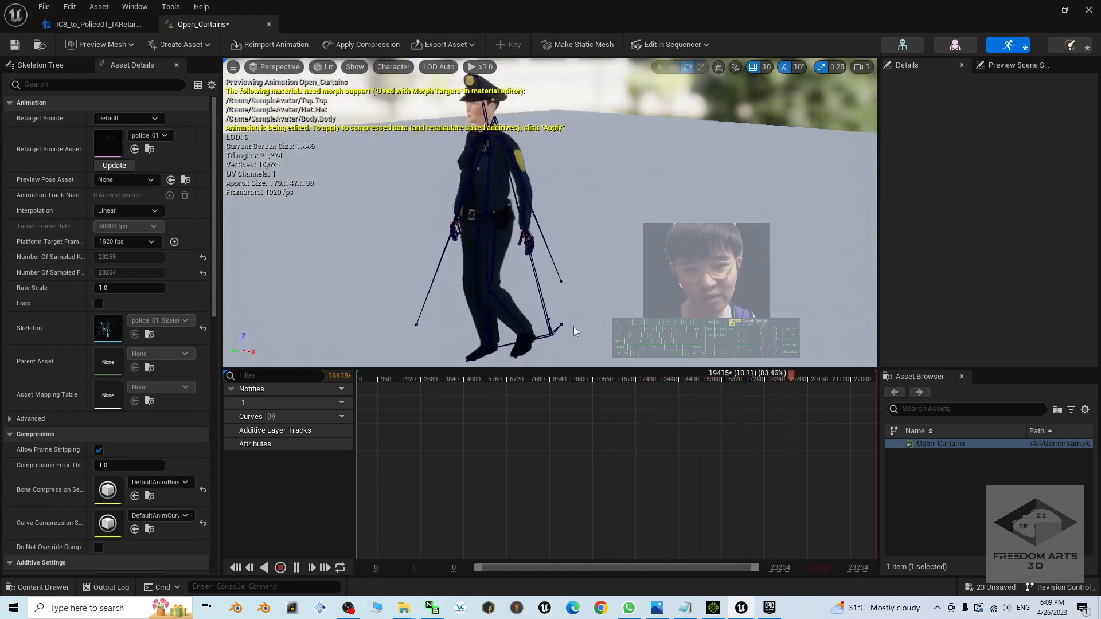
click(1086, 9)
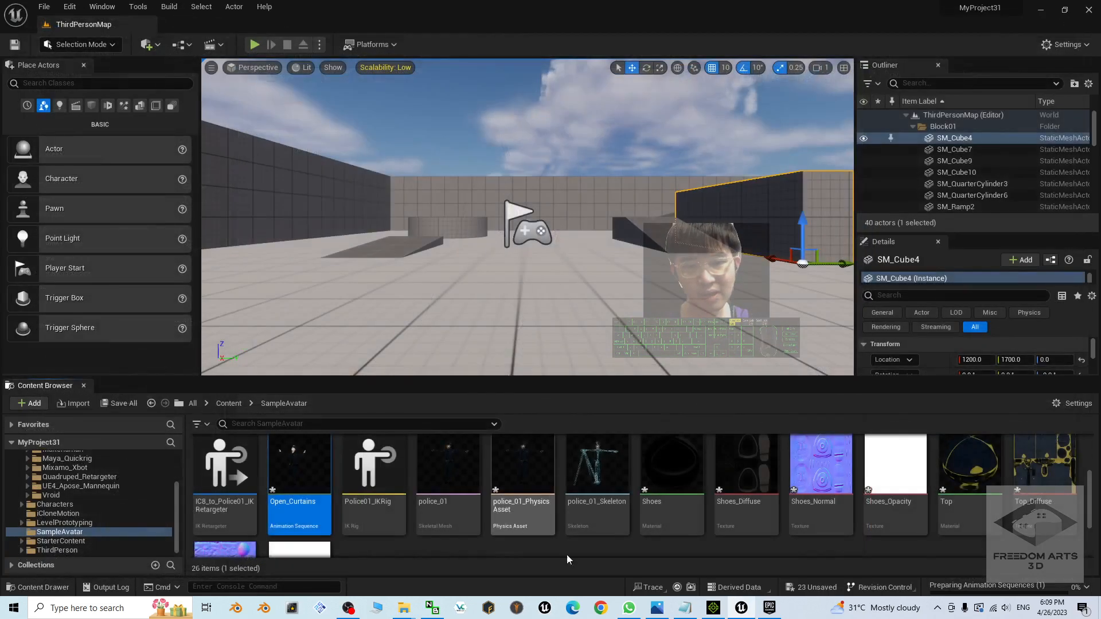
Step: Place the Open_Curtains animation in the level at 970, 1180, 0 and play-test it beside the player character
drag(307, 481, 593, 270)
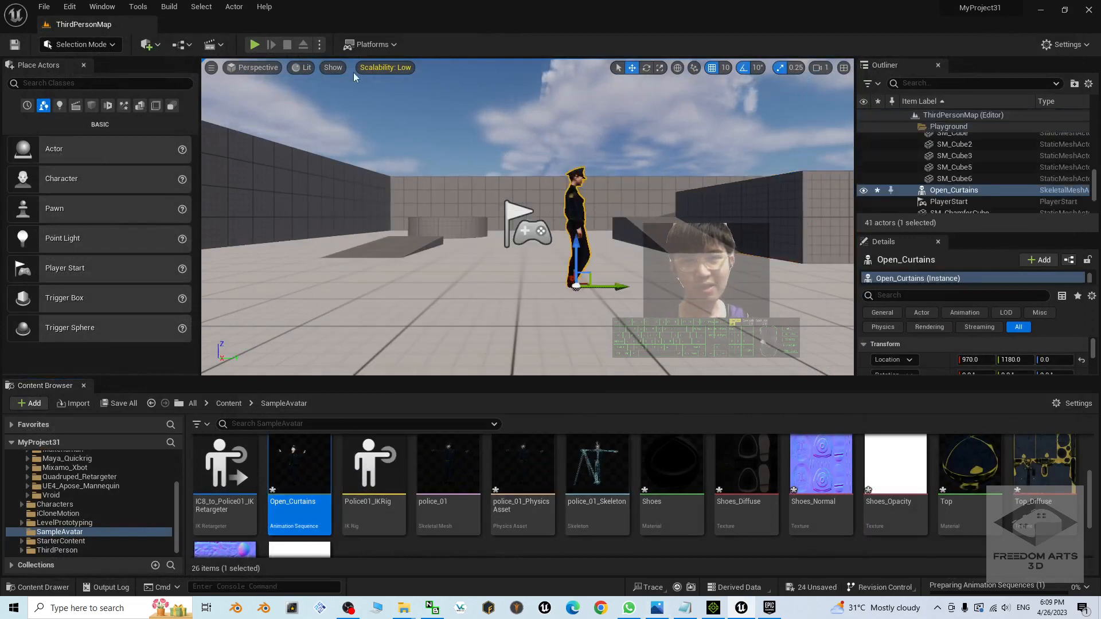
click(261, 43)
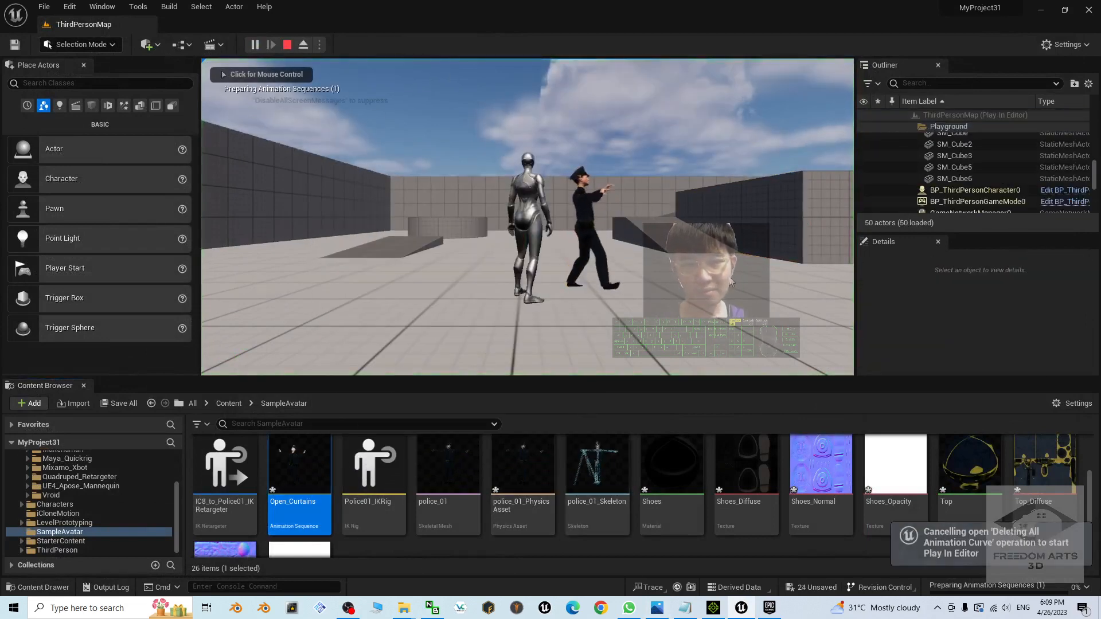
click(720, 291)
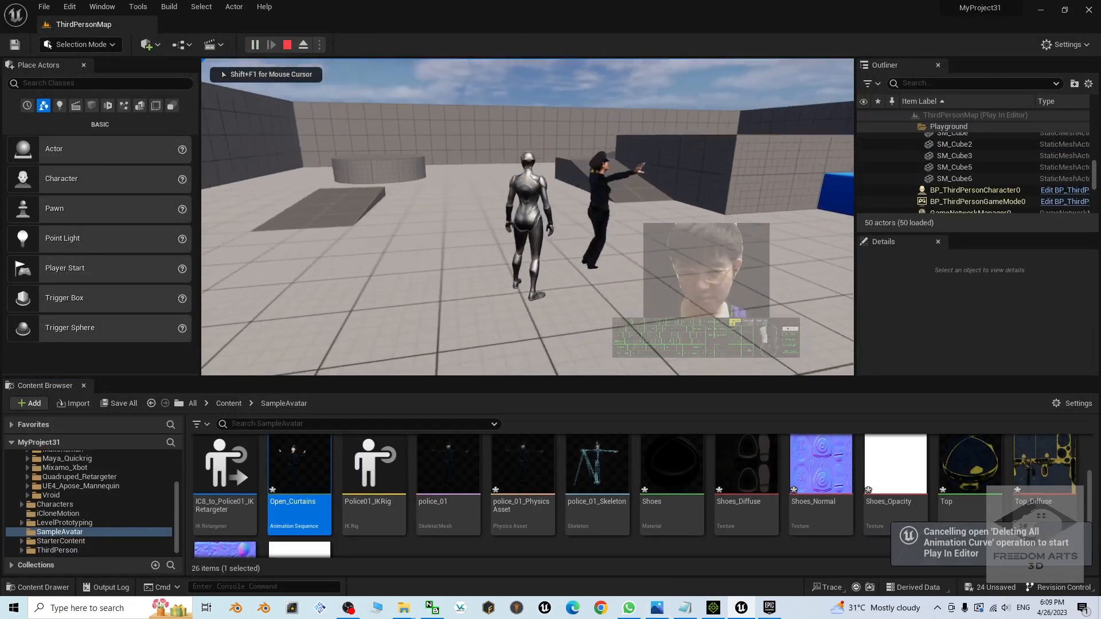
key(w)
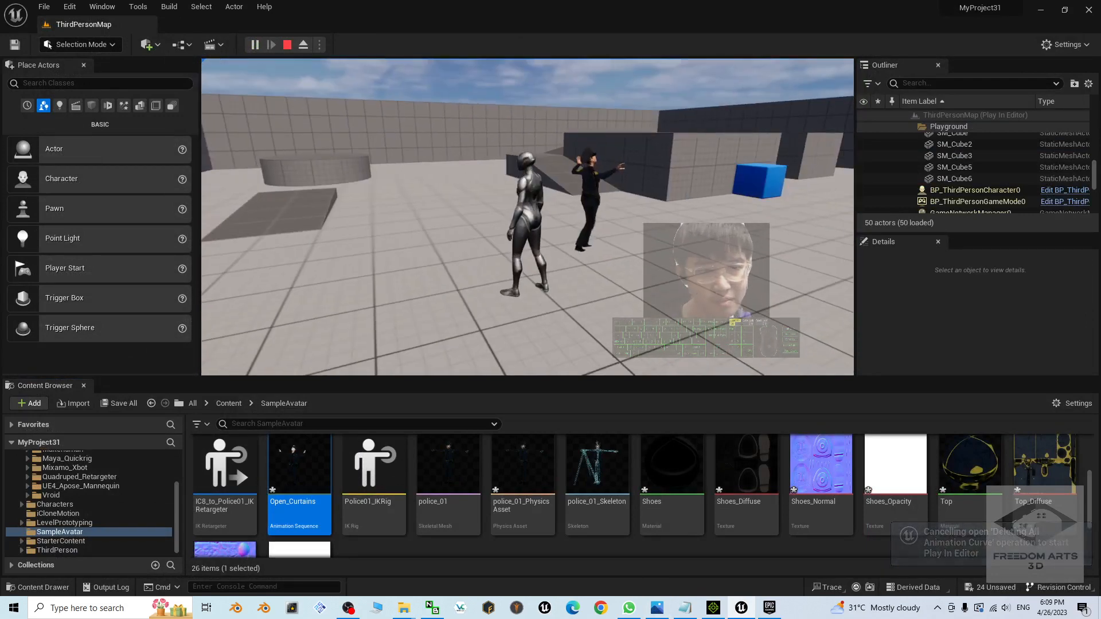
key(Escape)
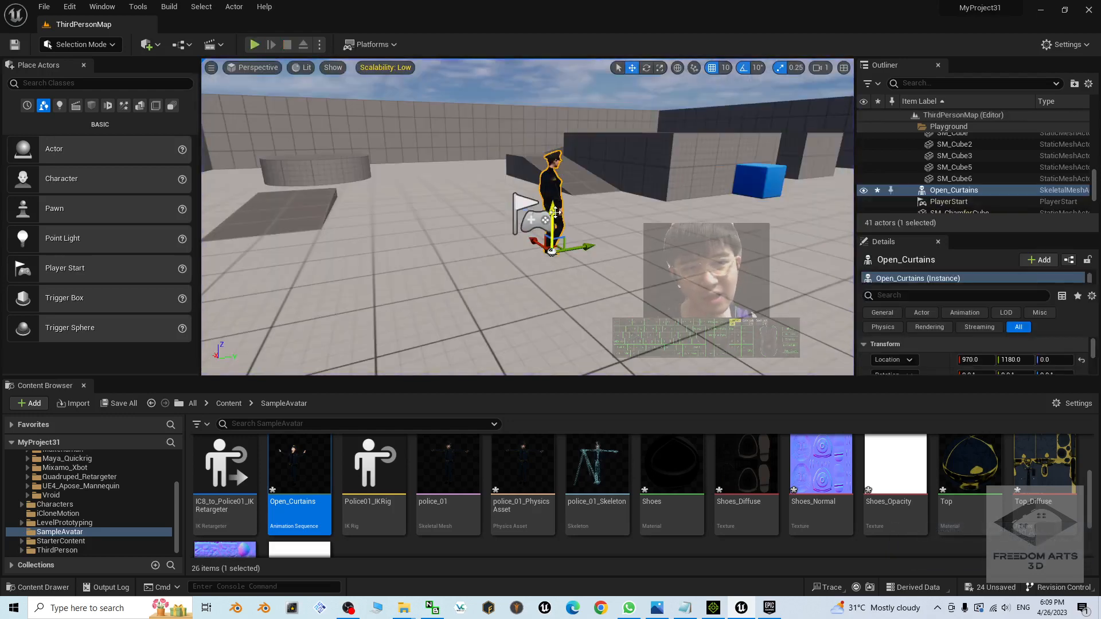
Step: Raise the Open_Curtains actor to a Z location of 10.0 and play the level, walking around the officer to check the motion
click(253, 44)
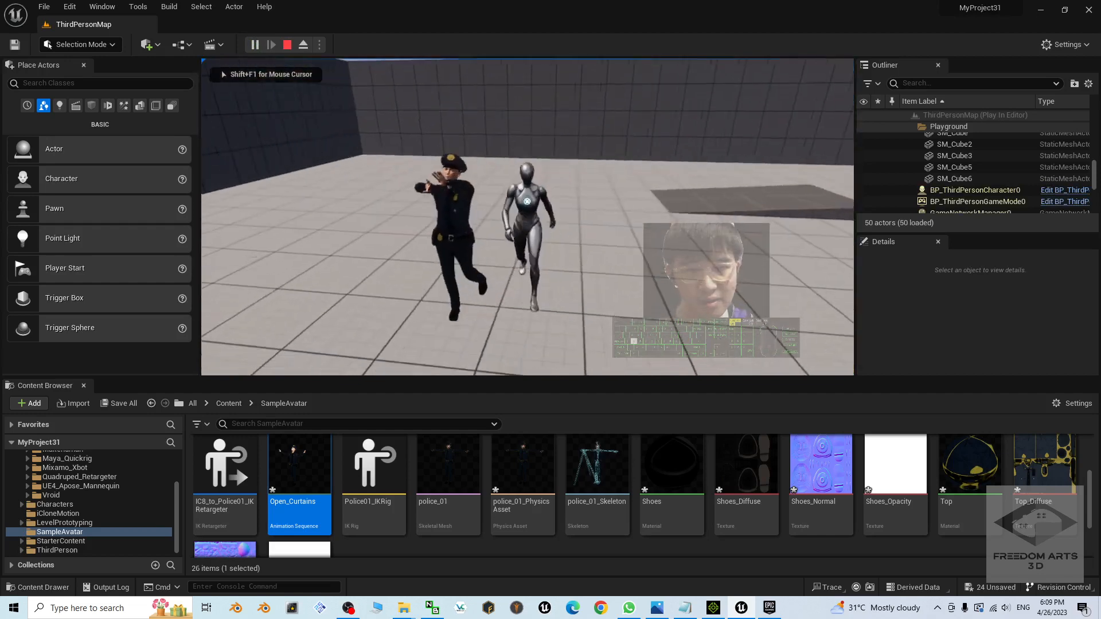
key(w)
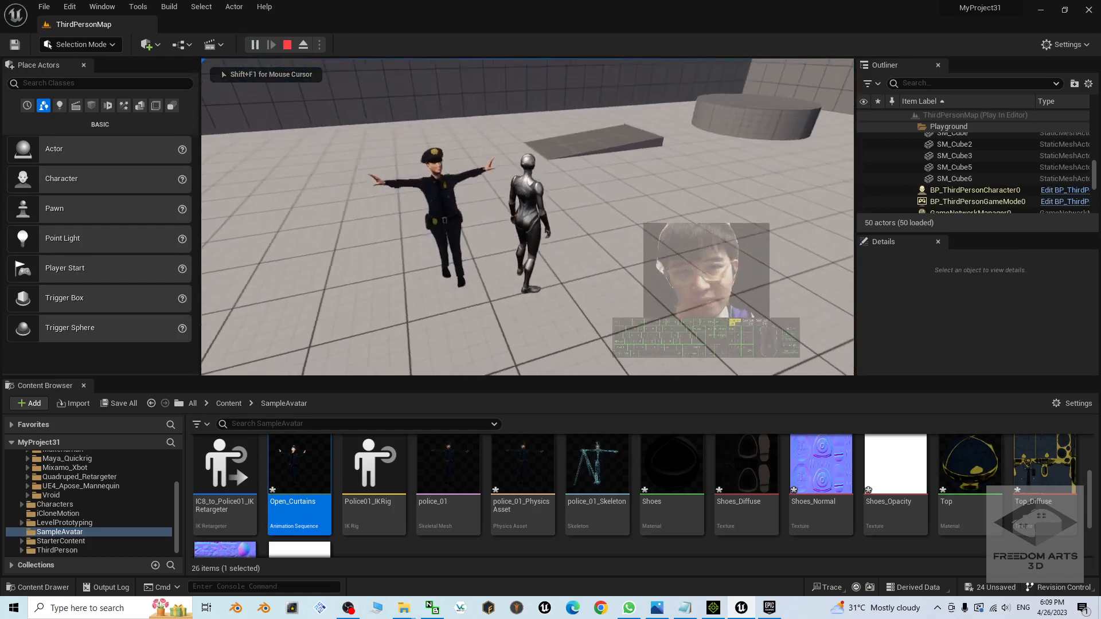
key(s)
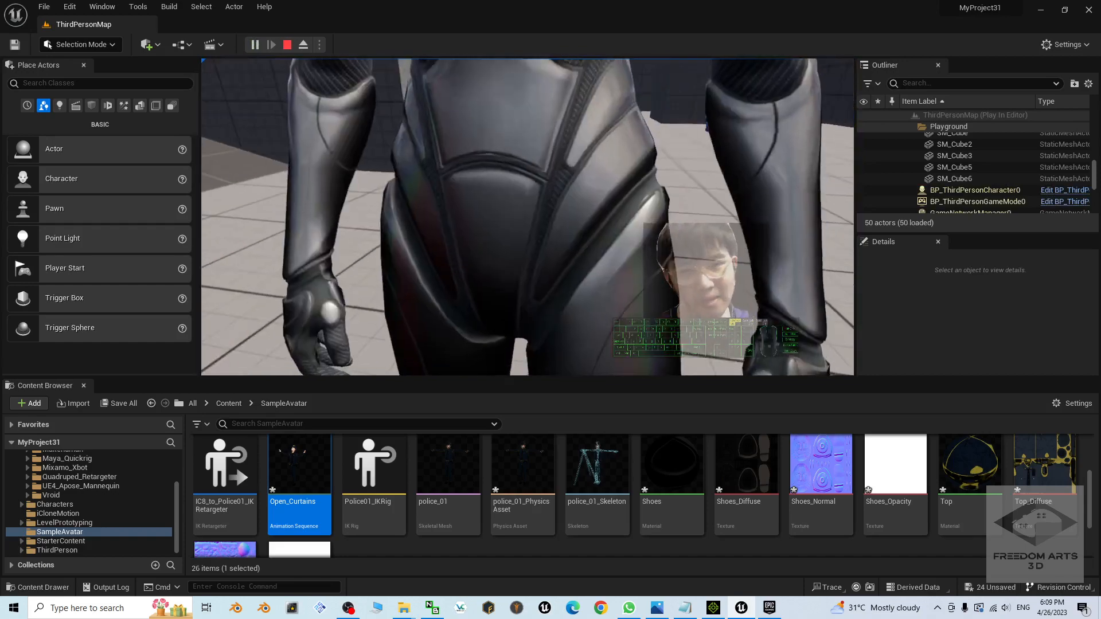
key(a)
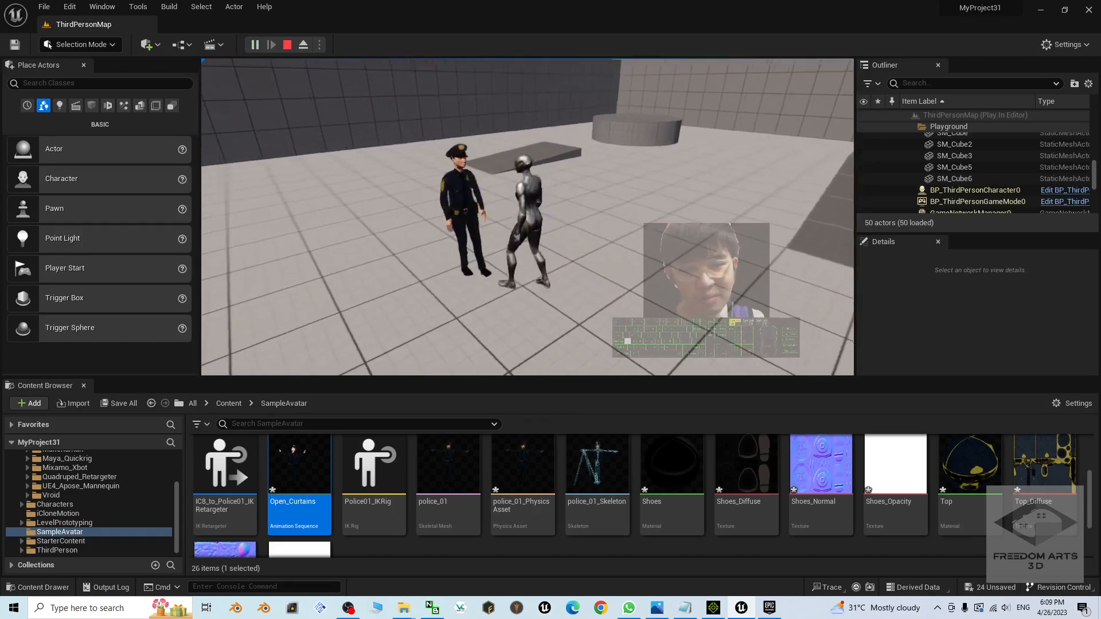
key(Escape)
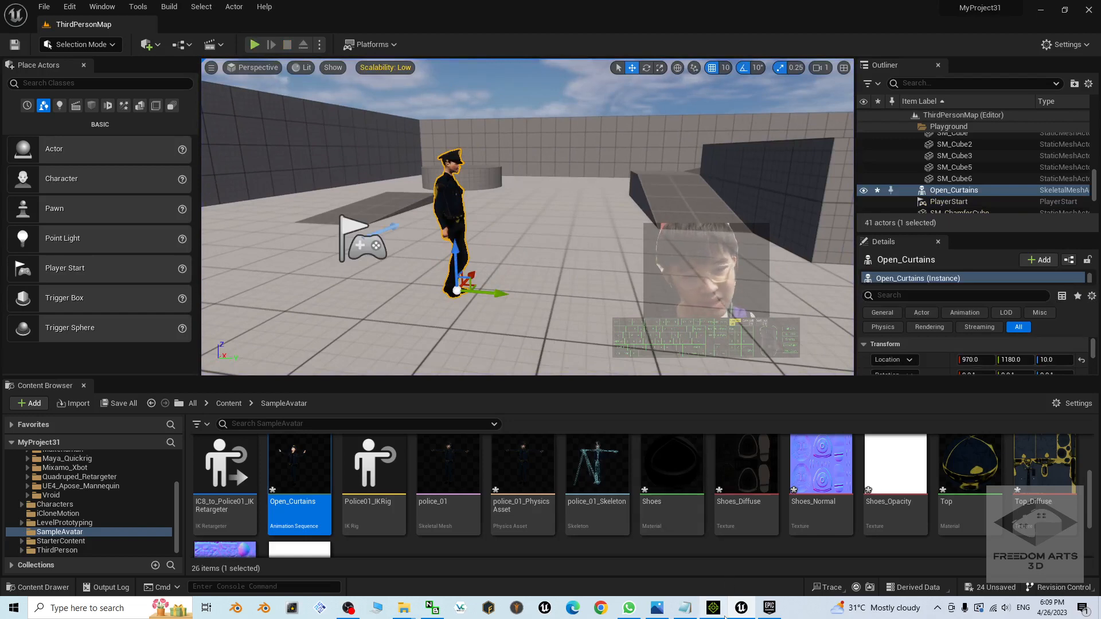
Step: Switch to the image viewer to show cover.jpg, and return to Unreal Engine
click(657, 608)
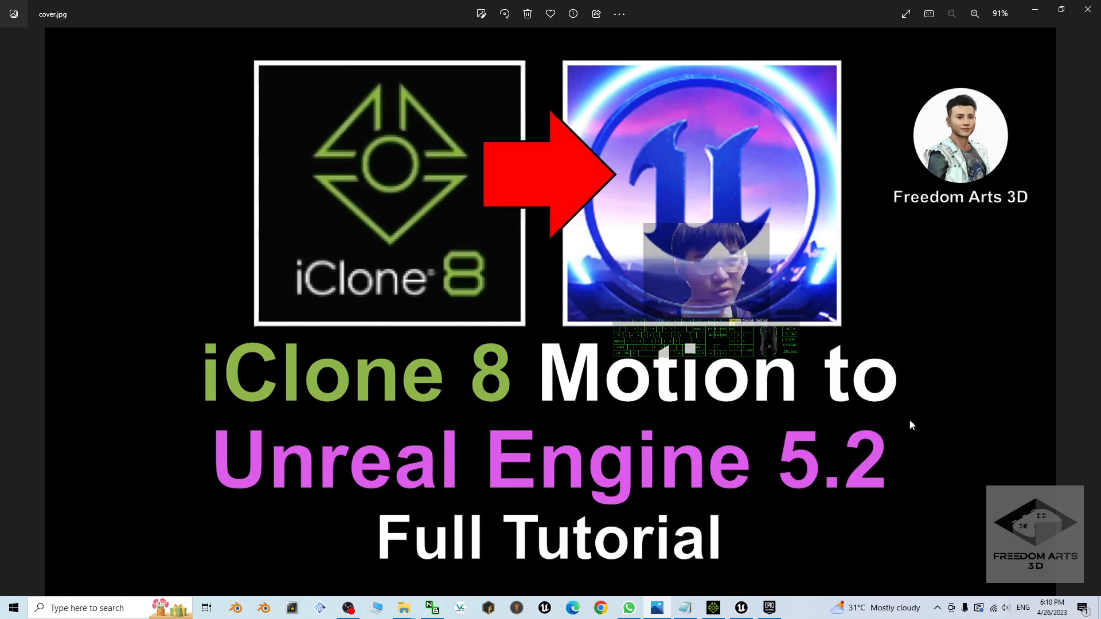
click(1041, 12)
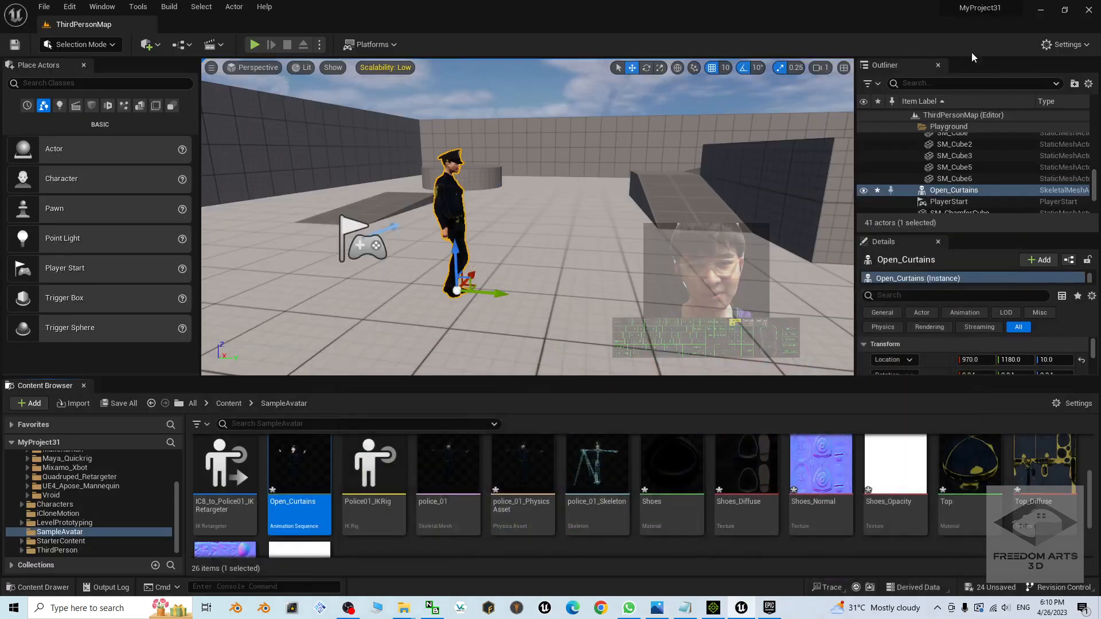
Step: Play the level twice, running and jumping the player character around the map and watching the officer's Open_Curtains animation, and stop playing
click(254, 46)
click(618, 278)
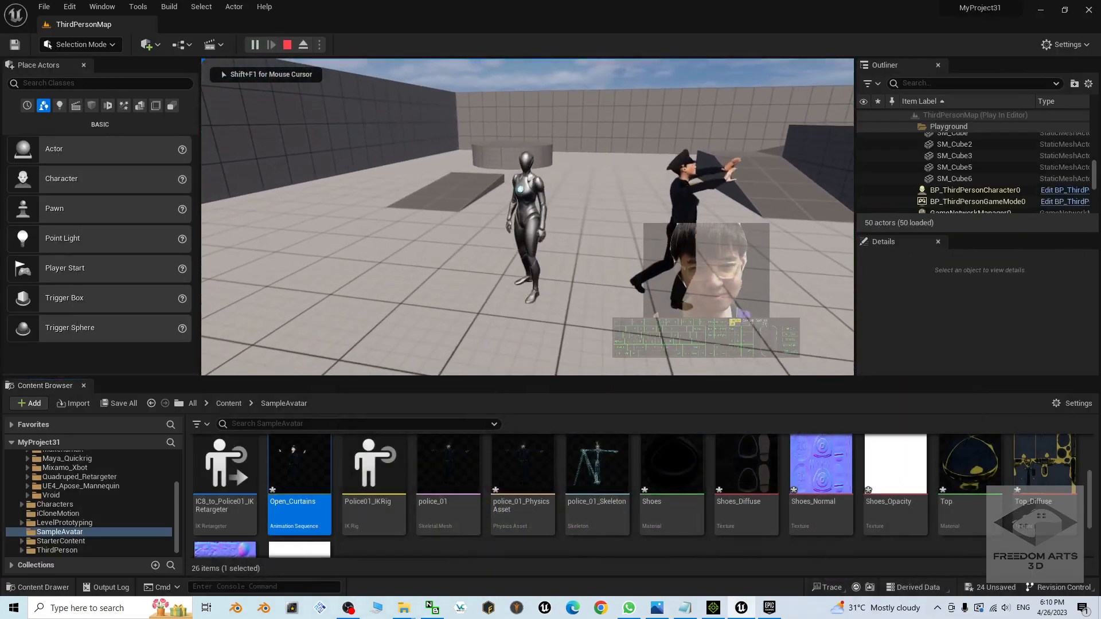
key(Escape)
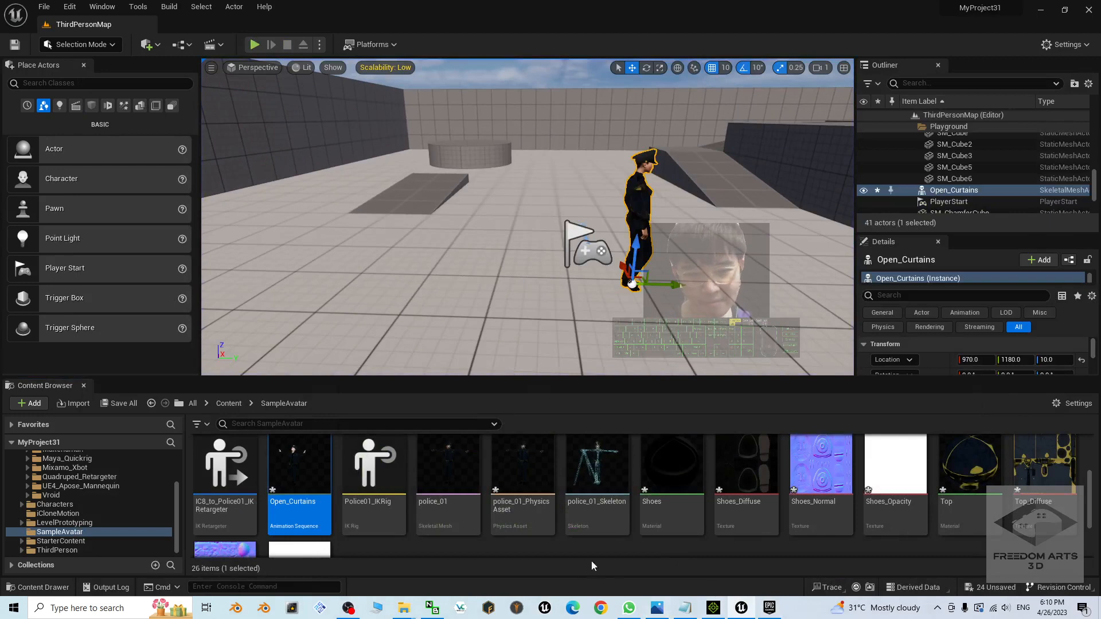
click(255, 45)
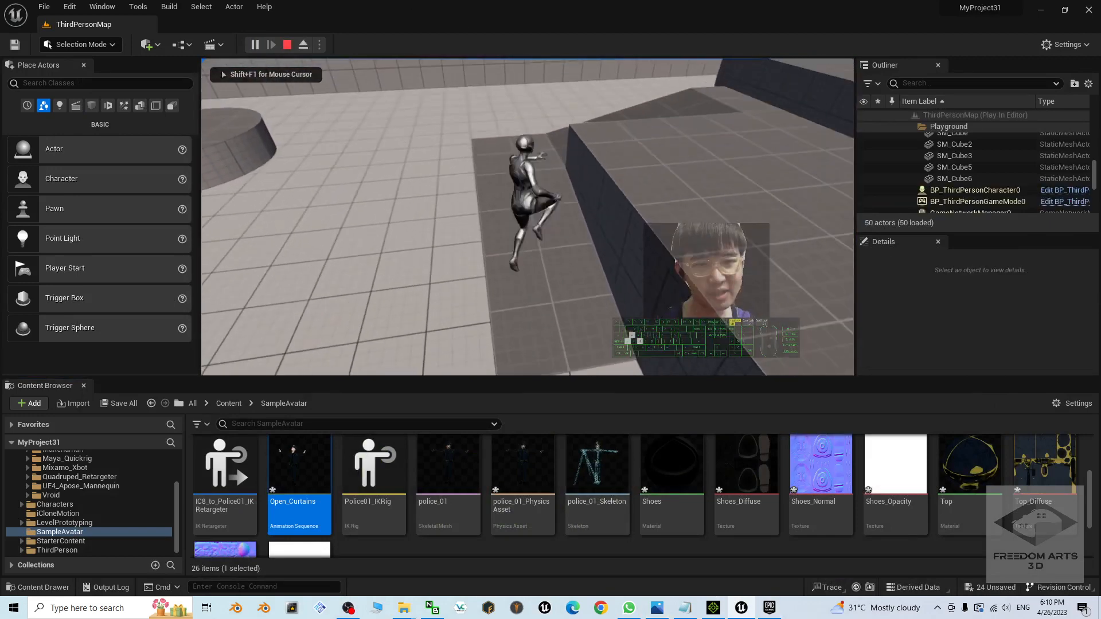
key(s)
key(d)
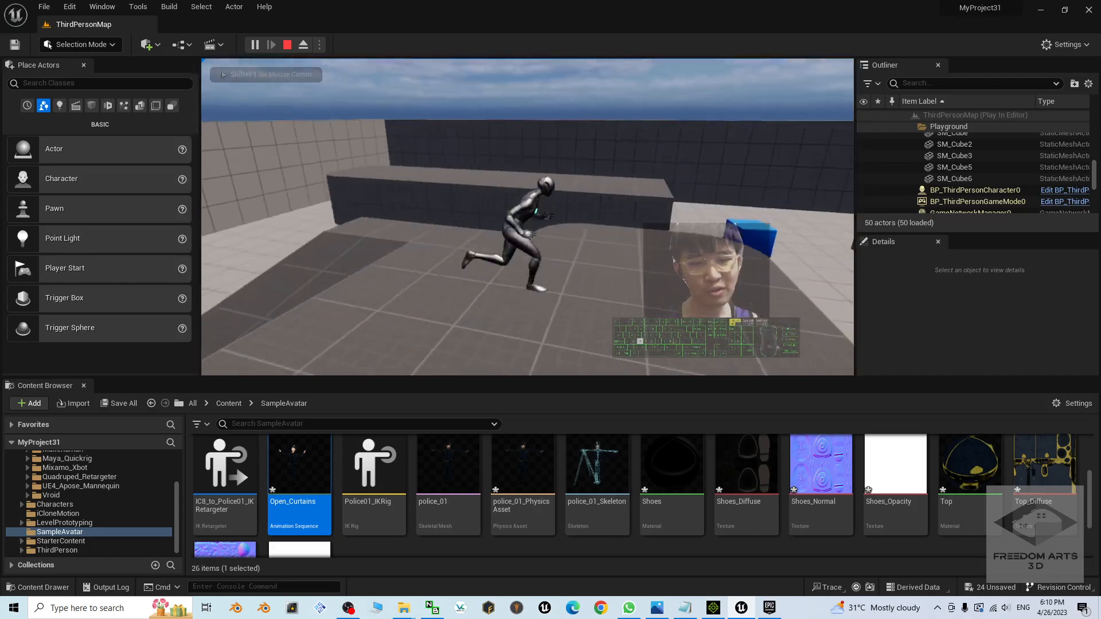
key(w)
key(space)
key(a)
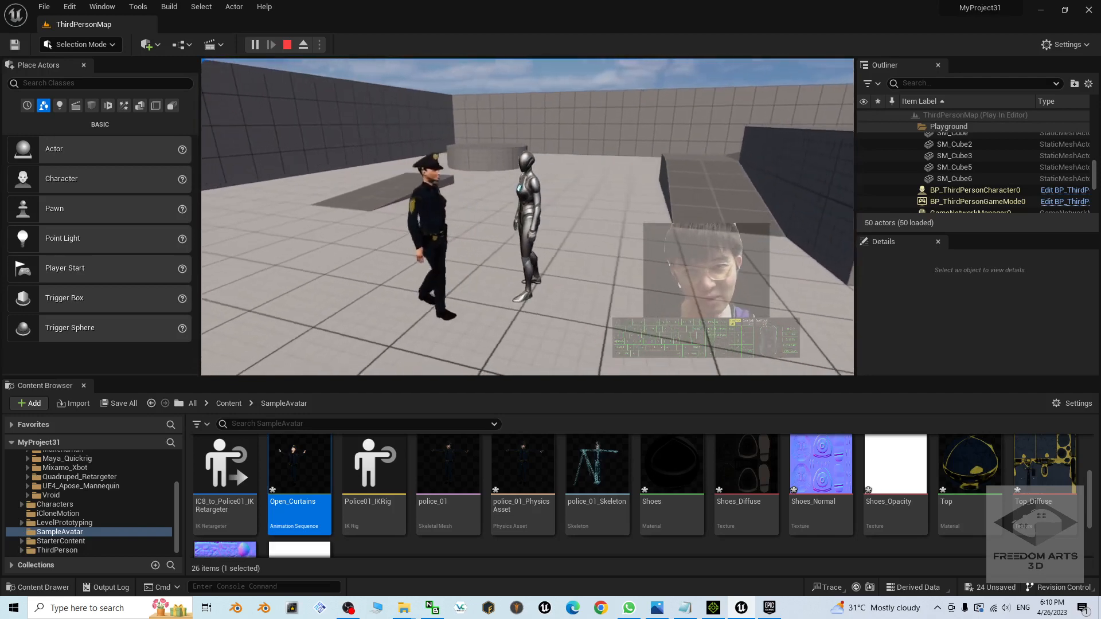
key(Escape)
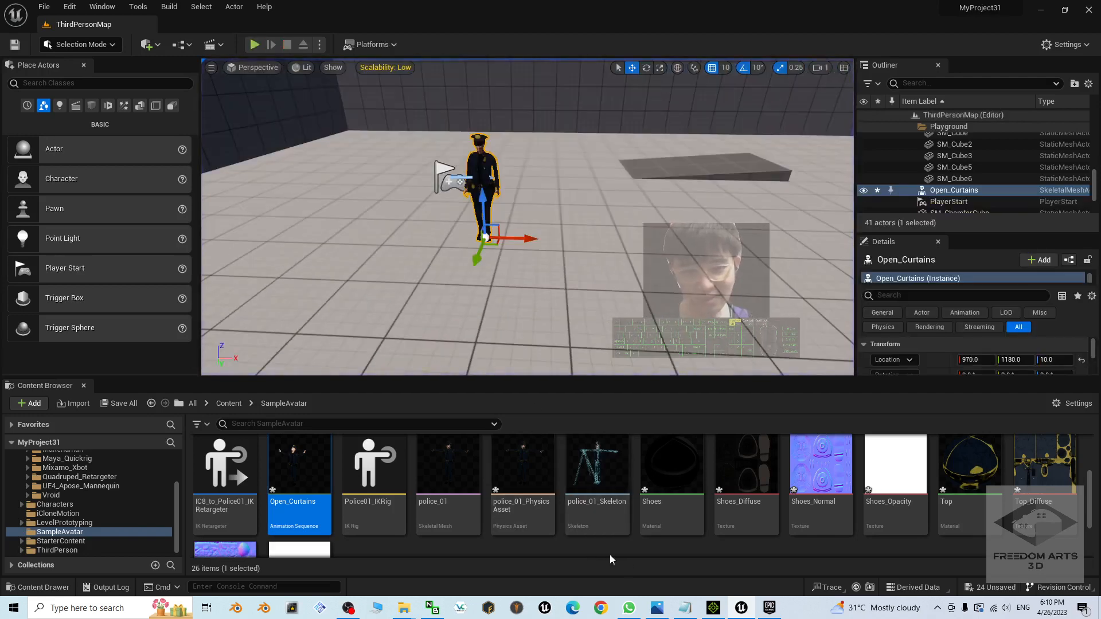